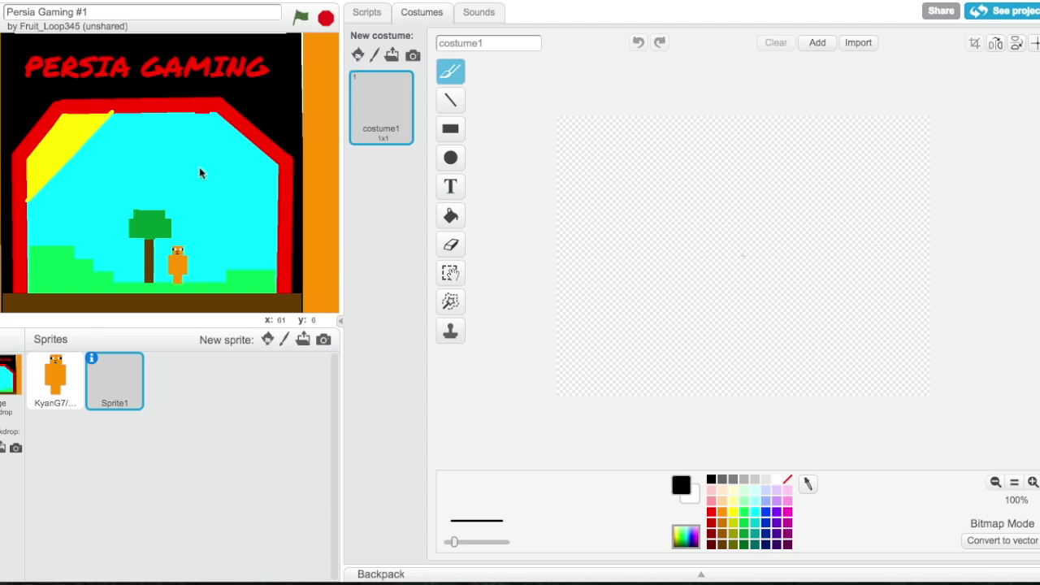
click(711, 524)
click(731, 526)
click(722, 514)
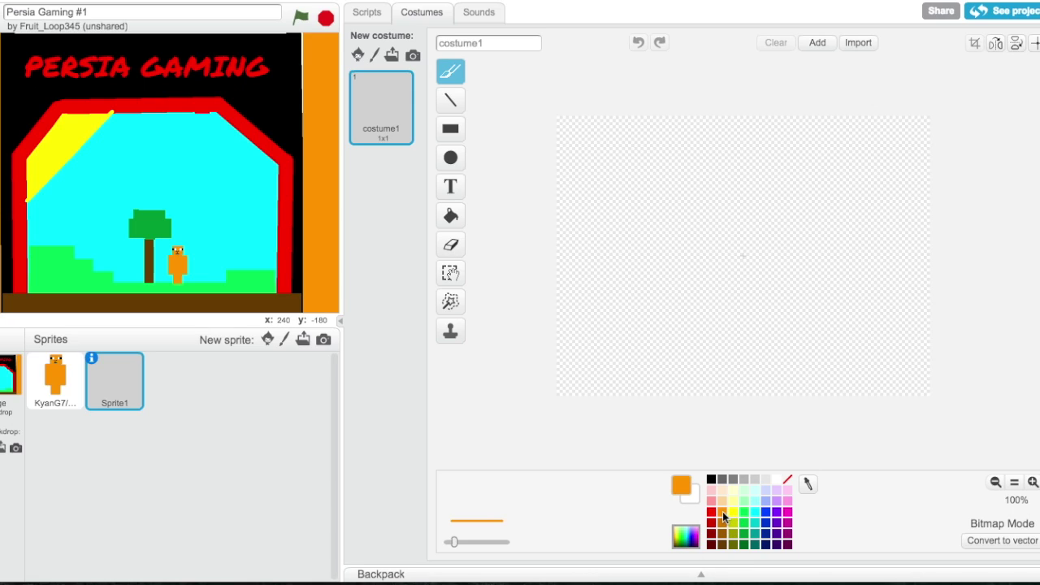
click(749, 575)
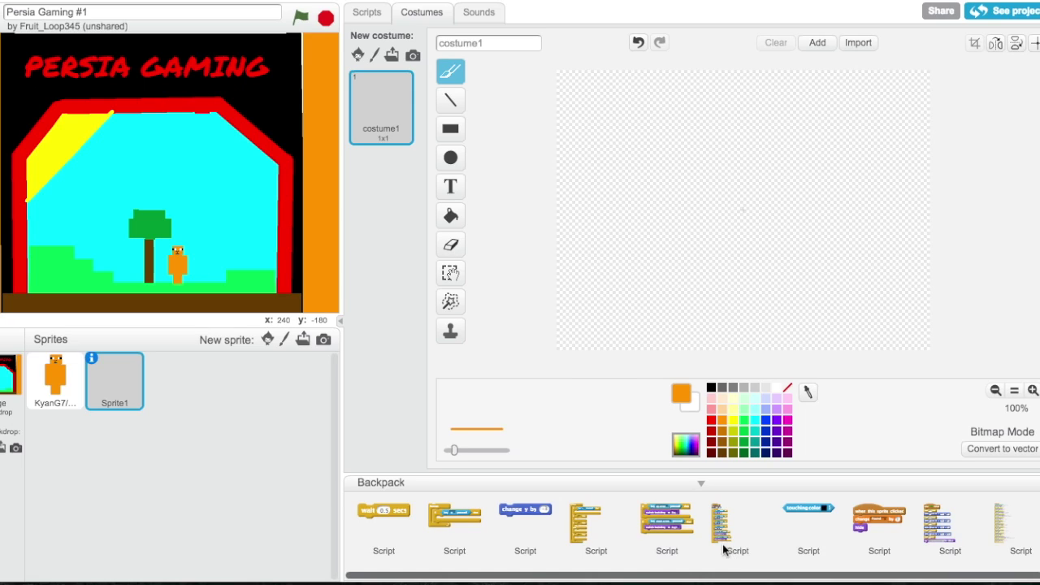
click(700, 483)
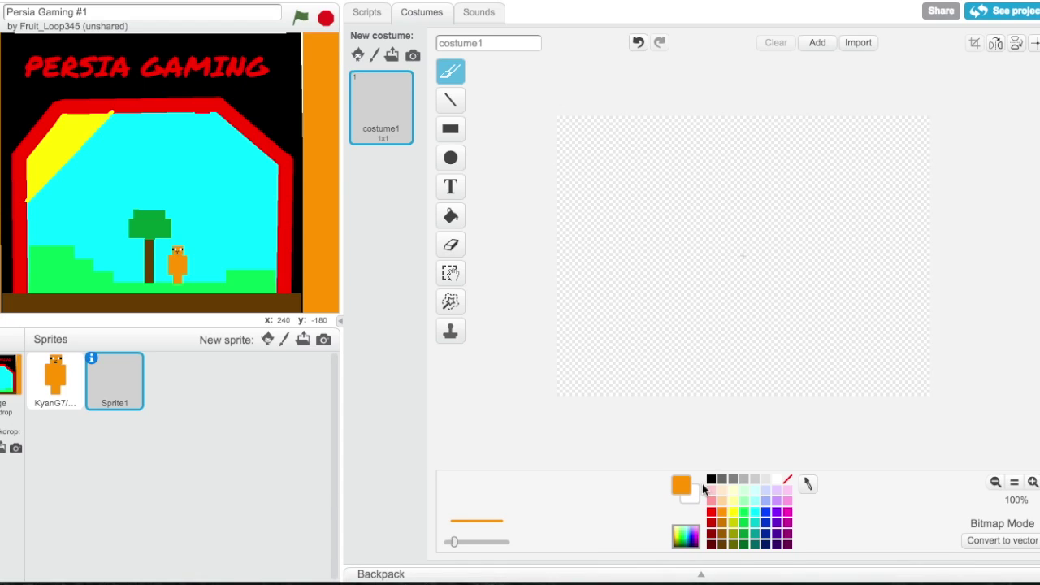
Set up the Rectangle tool to draw solid filled shapes in bright red
click(722, 532)
click(723, 543)
click(712, 542)
click(709, 526)
click(711, 512)
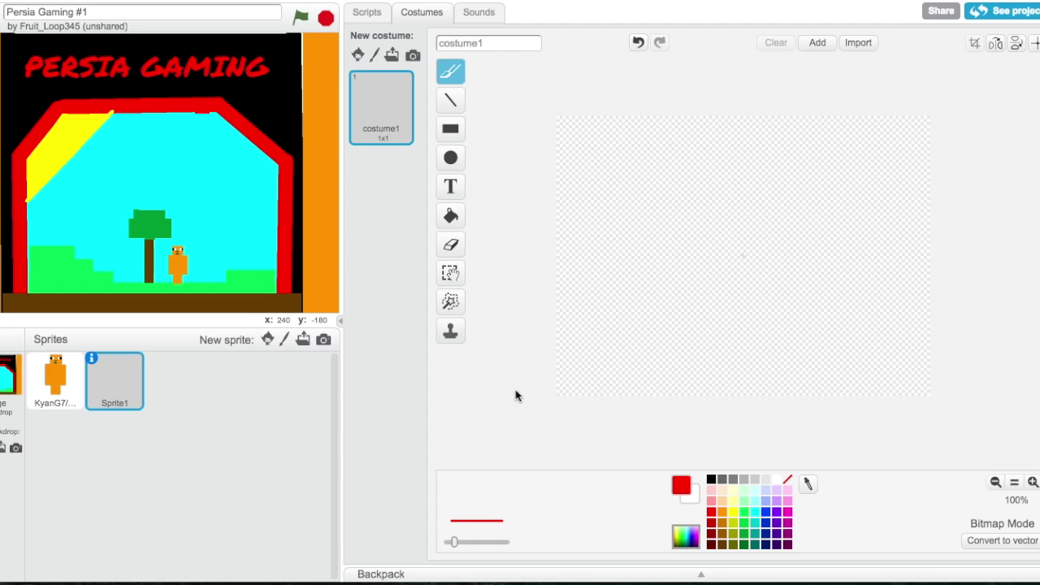
click(451, 132)
mouse_move(716, 394)
mouse_down()
mouse_move(751, 387)
mouse_move(733, 395)
mouse_up()
click(639, 42)
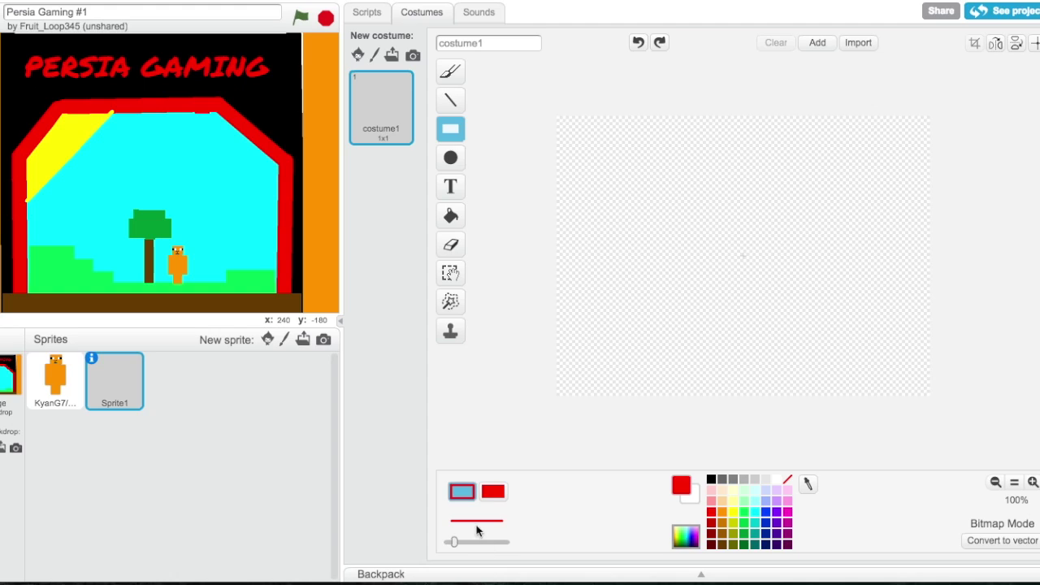
click(493, 491)
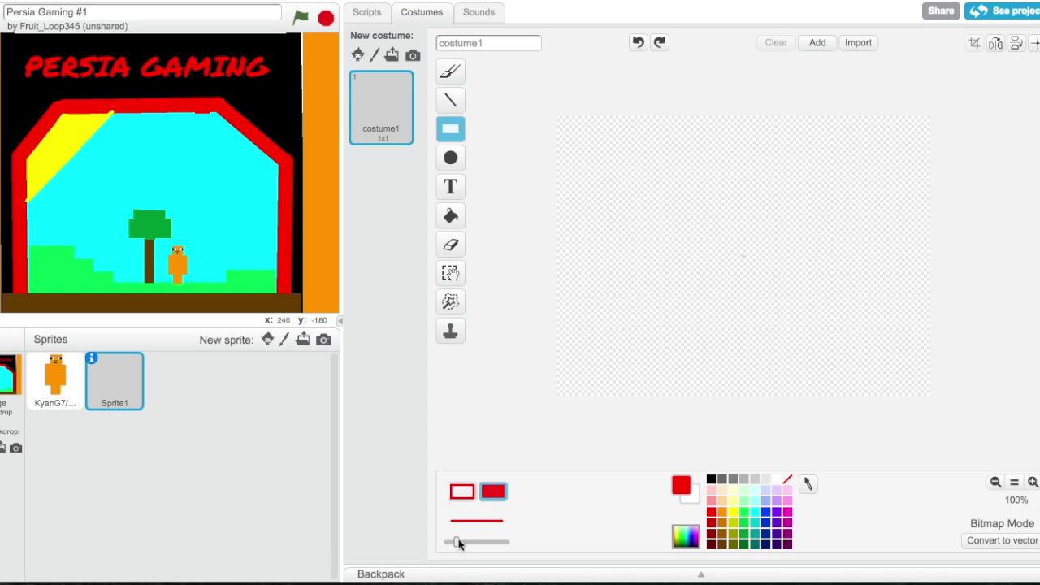
drag(455, 542, 461, 542)
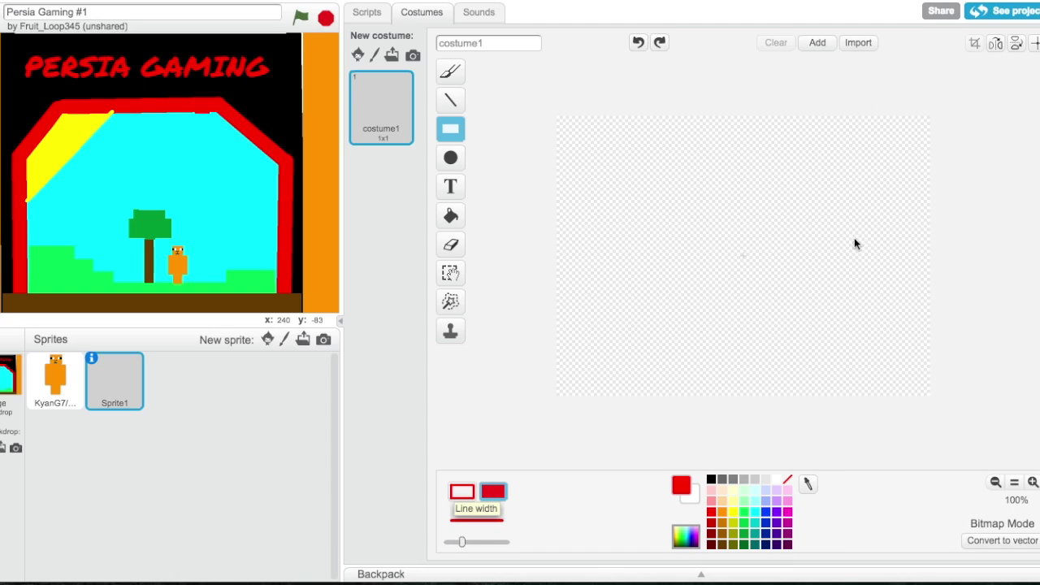
click(703, 394)
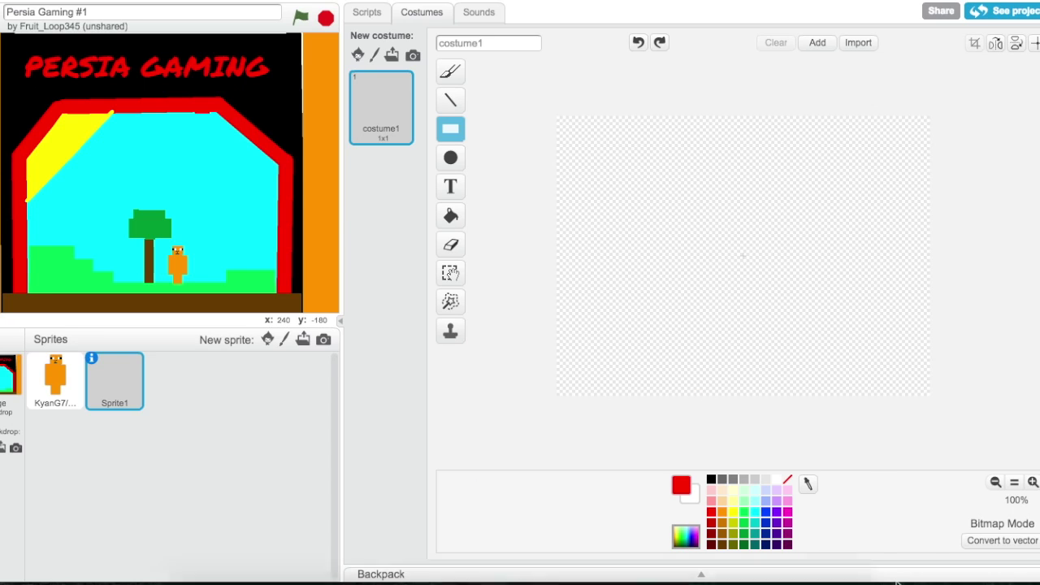
click(1033, 482)
click(1032, 482)
click(1032, 482)
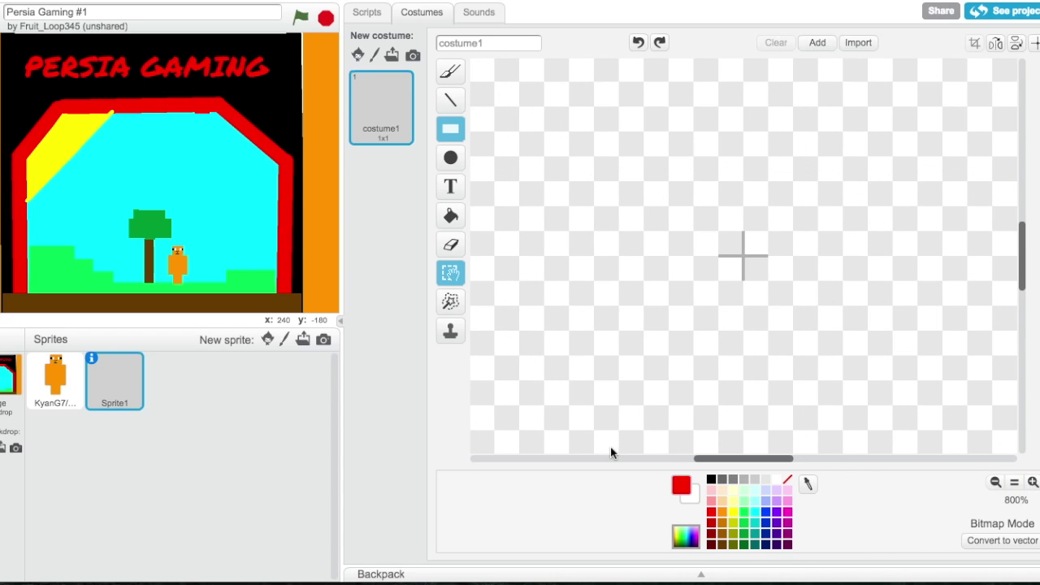
click(612, 448)
drag(614, 451, 678, 440)
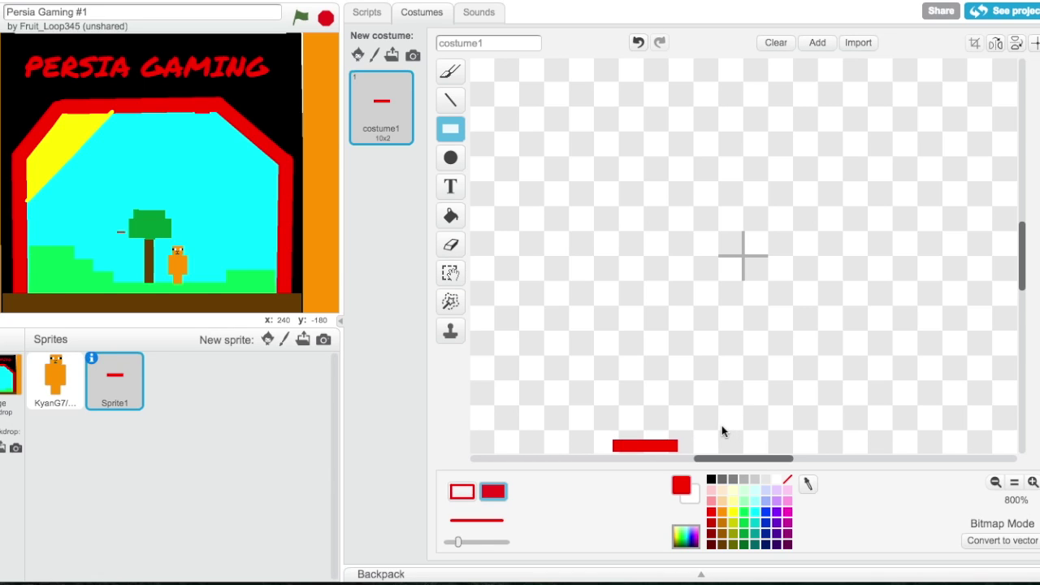
click(638, 43)
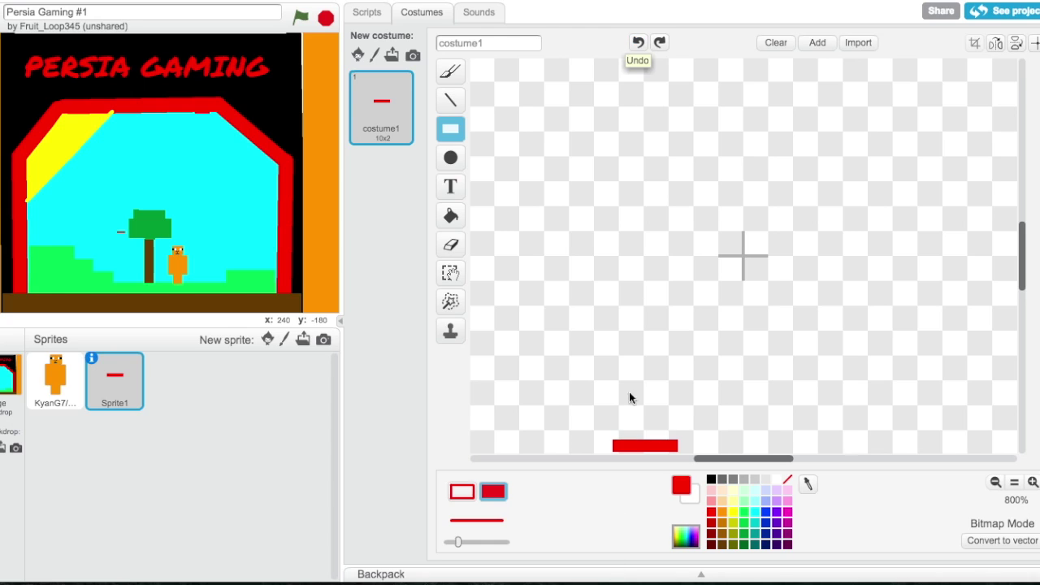
click(638, 42)
Draw a flat red filled rectangle about 22 × 4 pixels along the lower edge of the costume canvas
click(995, 481)
click(995, 482)
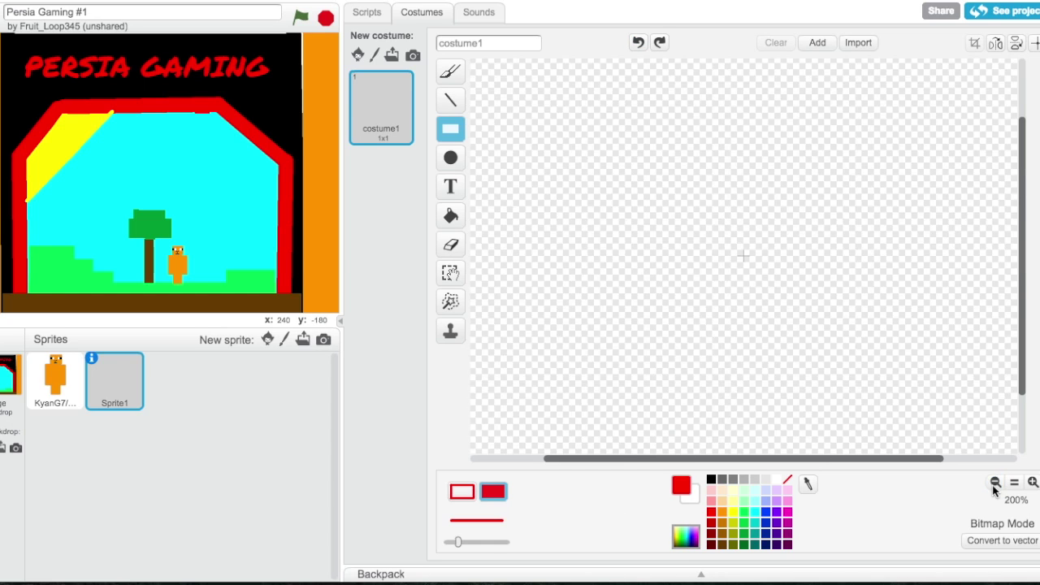
click(995, 483)
click(1032, 483)
click(995, 482)
mouse_move(709, 395)
mouse_down()
mouse_move(745, 383)
mouse_move(727, 394)
mouse_up()
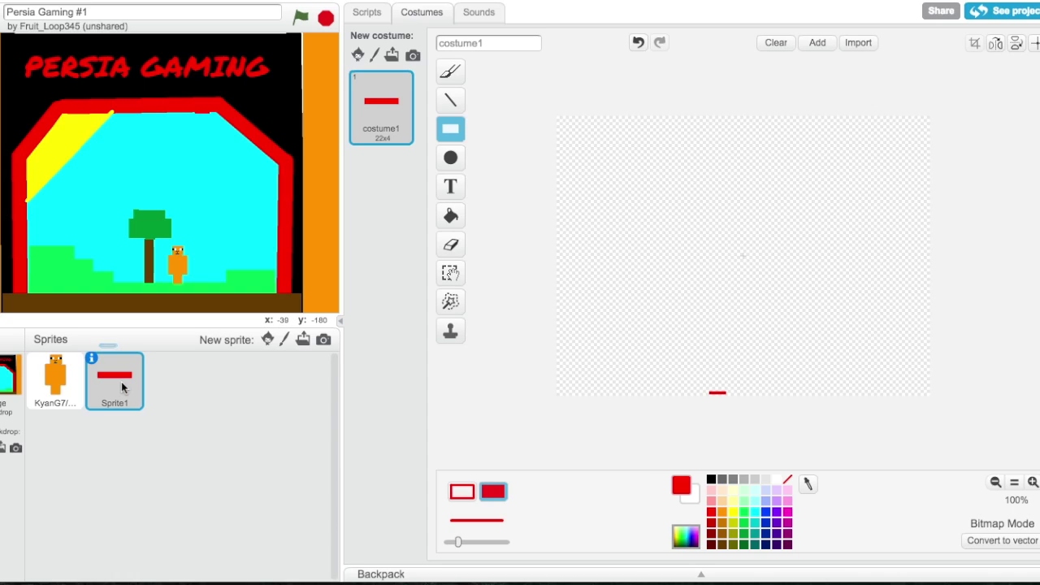
Add a go to x: 50 y: -46 block to the sprite's script and place the red bar on the grass beside the orange character
click(366, 13)
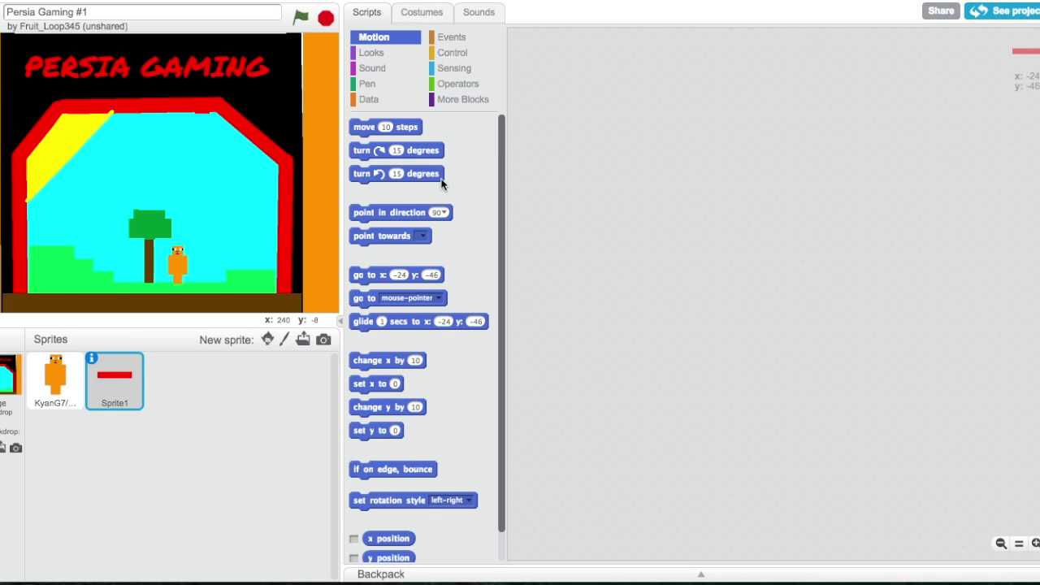
drag(404, 272, 588, 243)
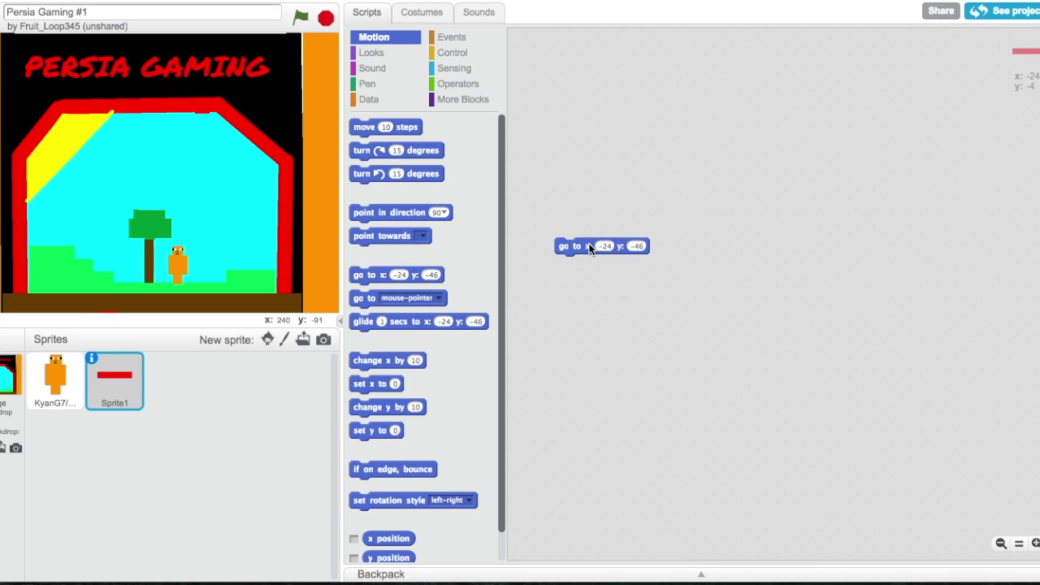
click(602, 246)
text(50)
click(569, 247)
drag(169, 317, 161, 242)
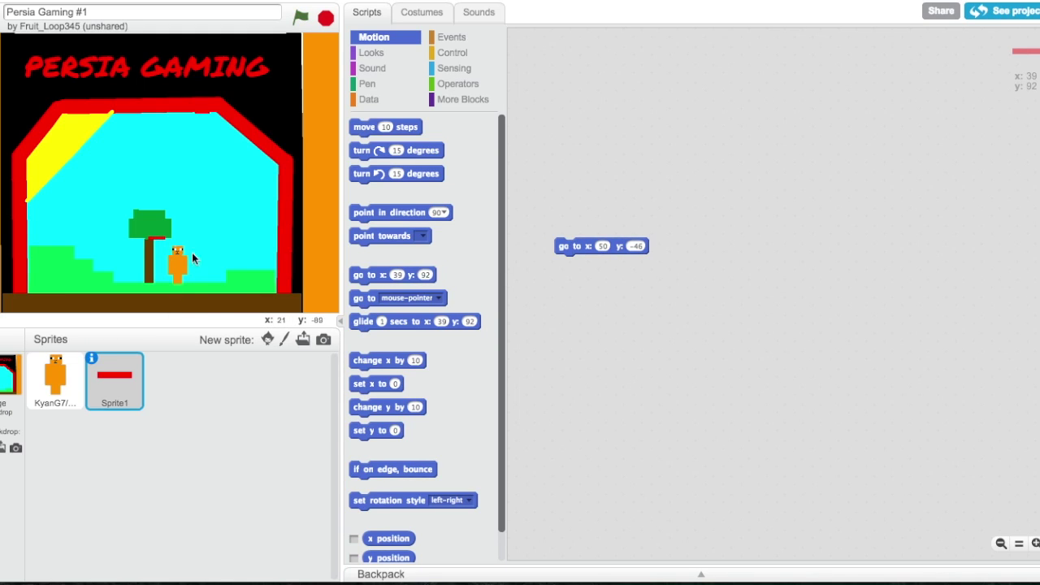
drag(160, 242, 206, 281)
Select the red bar in the costume, narrow it to about 11 × 4 pixels, keeping it at the canvas's lower edge
click(415, 13)
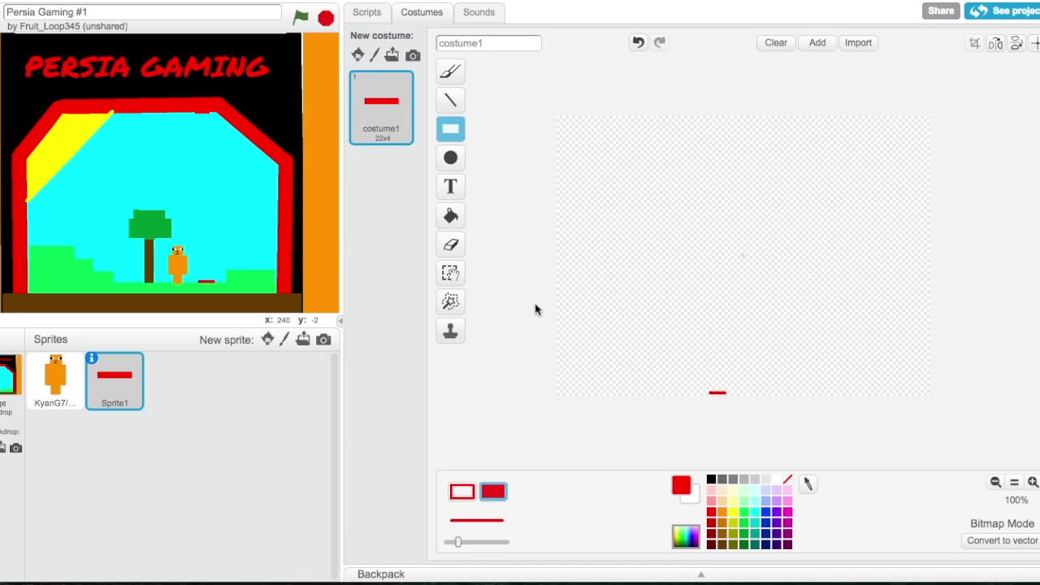
click(450, 273)
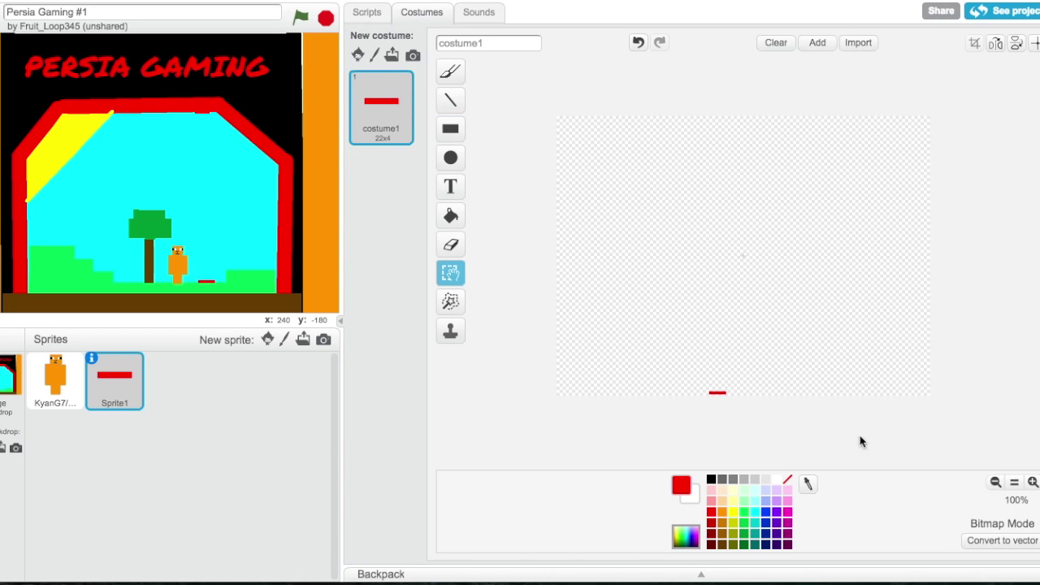
drag(671, 365, 847, 443)
drag(670, 380, 751, 378)
click(778, 277)
drag(259, 280, 194, 276)
drag(753, 372, 861, 396)
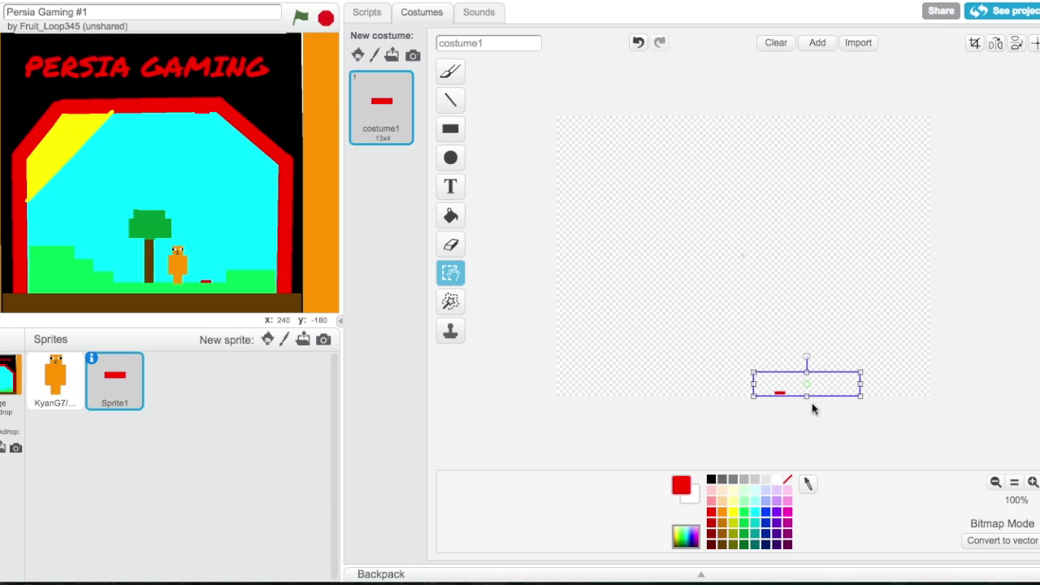
drag(754, 385, 740, 377)
click(739, 372)
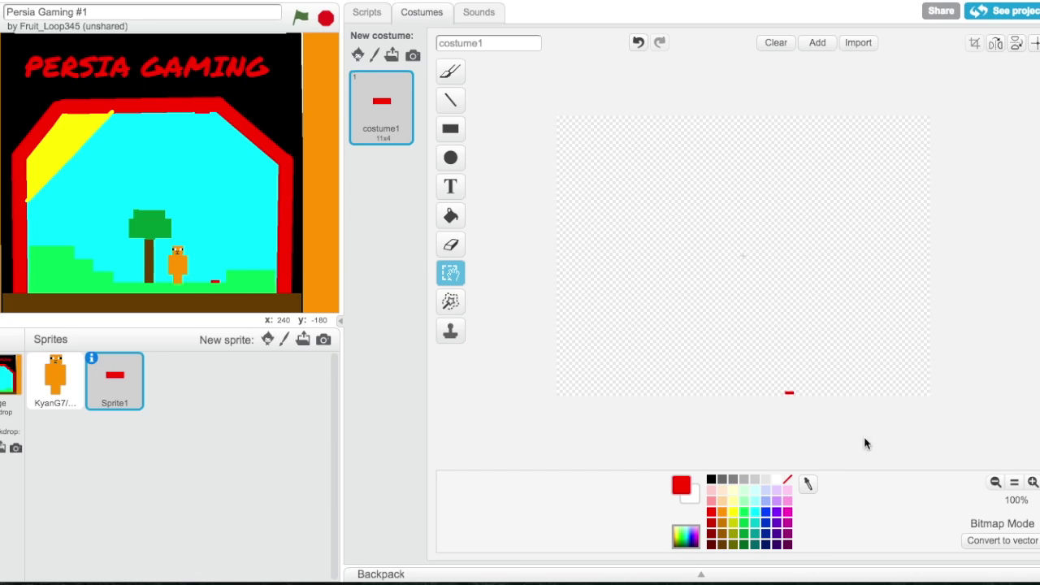
Draw an orange filled rectangle directly above the red bar at the same width, bringing the costume to about 11 × 13 pixels
click(1033, 481)
click(1032, 482)
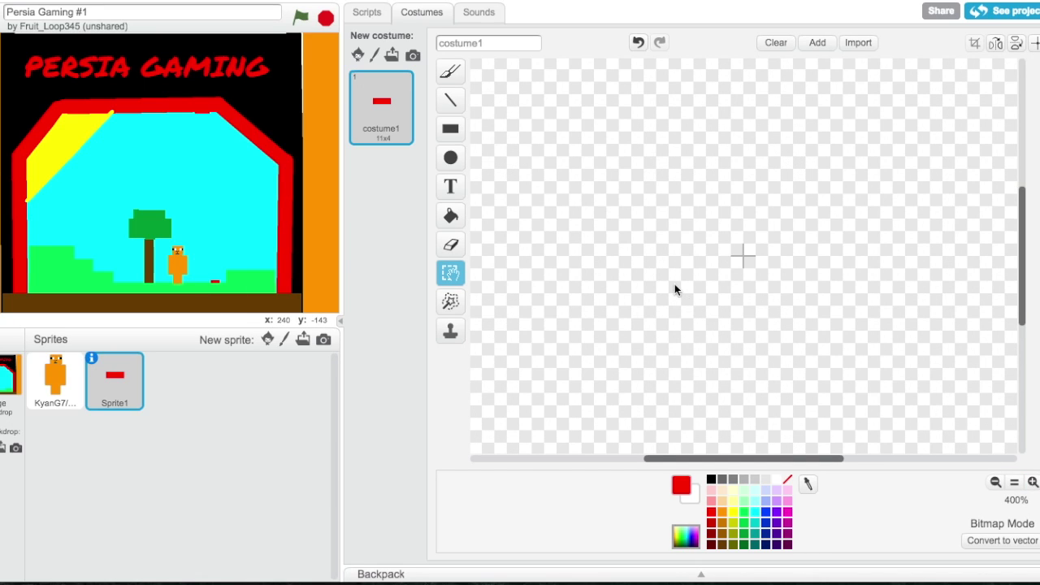
drag(1021, 310, 1015, 469)
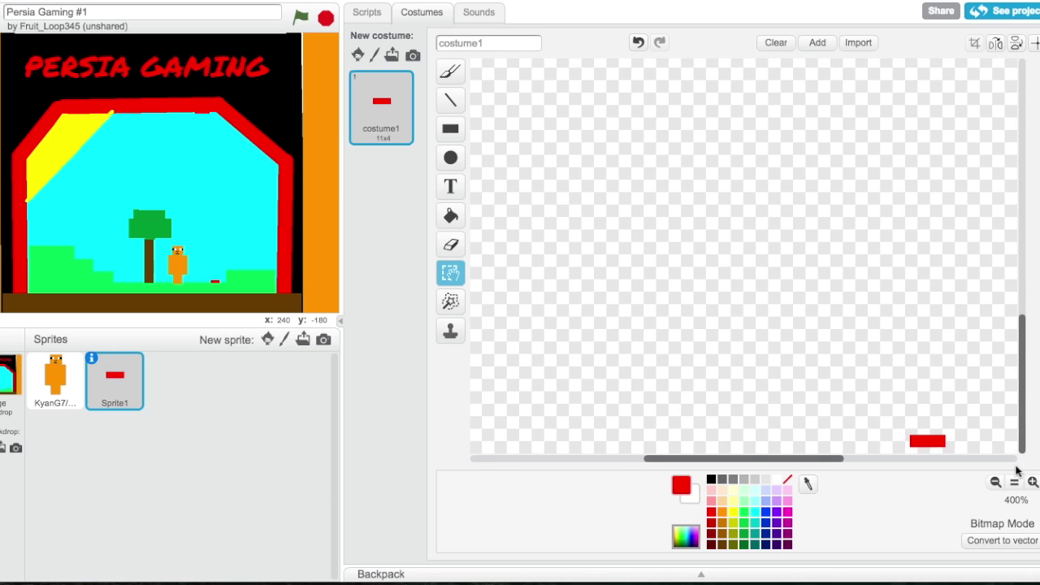
drag(764, 459, 809, 446)
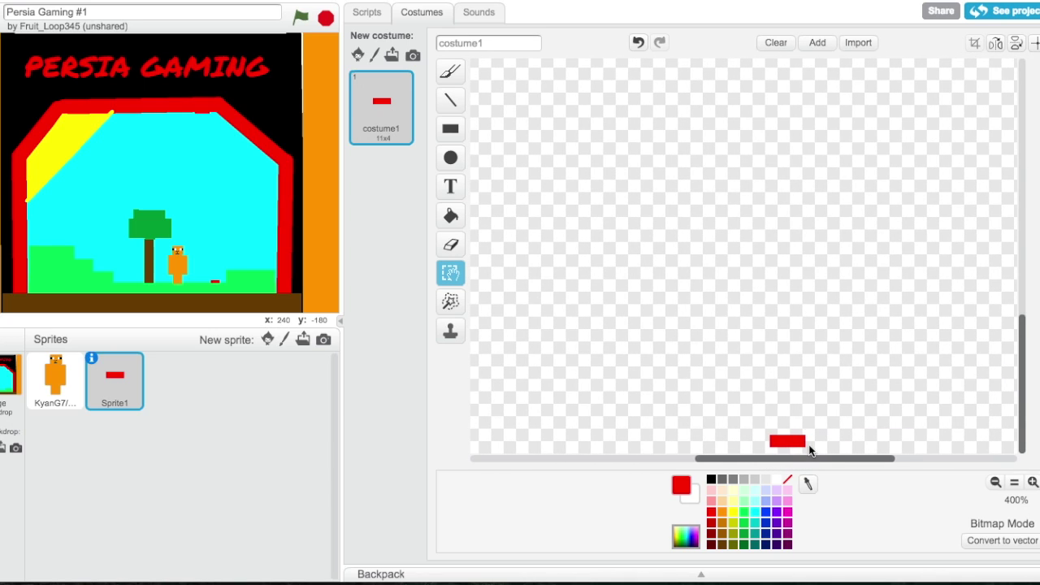
click(722, 512)
click(450, 132)
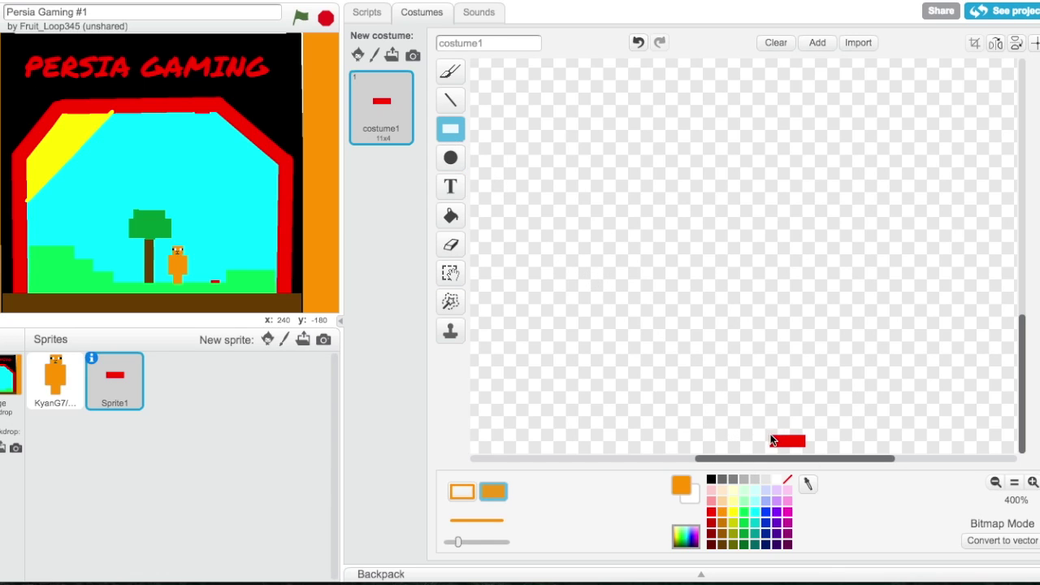
drag(772, 440, 807, 413)
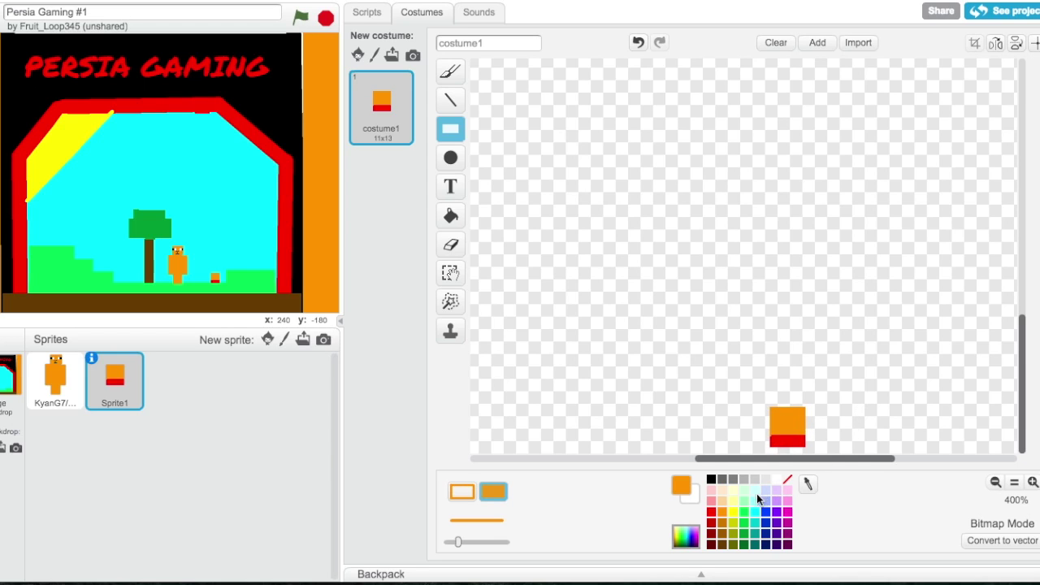
Paint a yellow band across the upper part of the orange block with filled rectangles
click(733, 513)
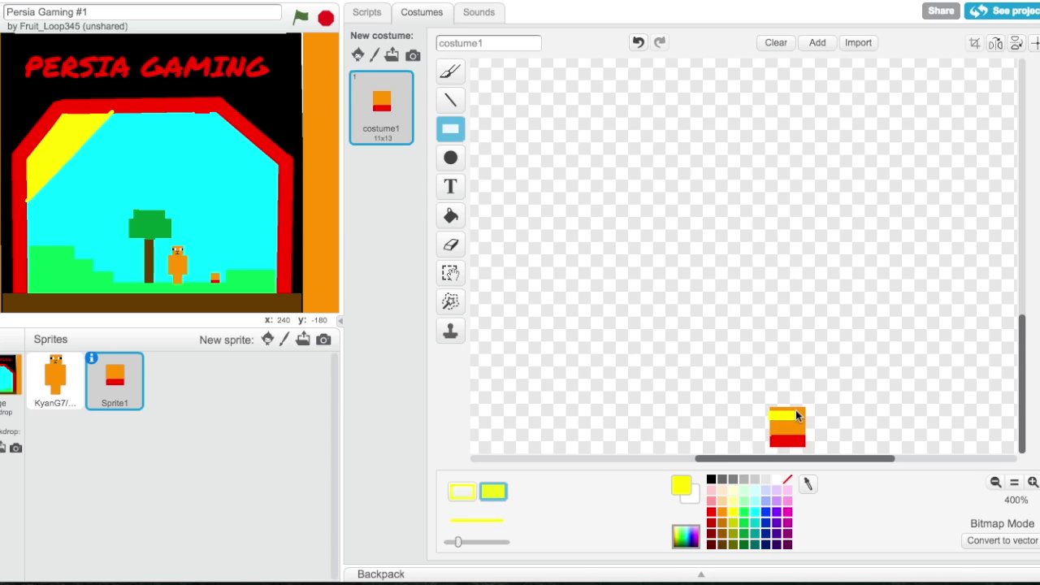
mouse_move(796, 408)
mouse_down()
mouse_move(782, 409)
mouse_move(810, 414)
mouse_move(793, 416)
mouse_up()
click(804, 409)
click(796, 411)
click(764, 535)
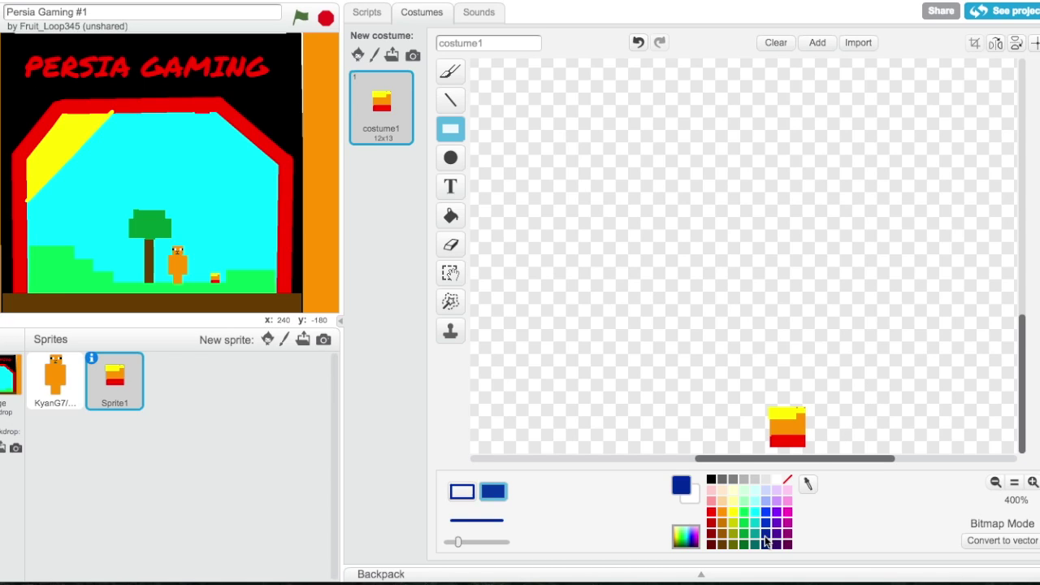
drag(709, 425, 794, 255)
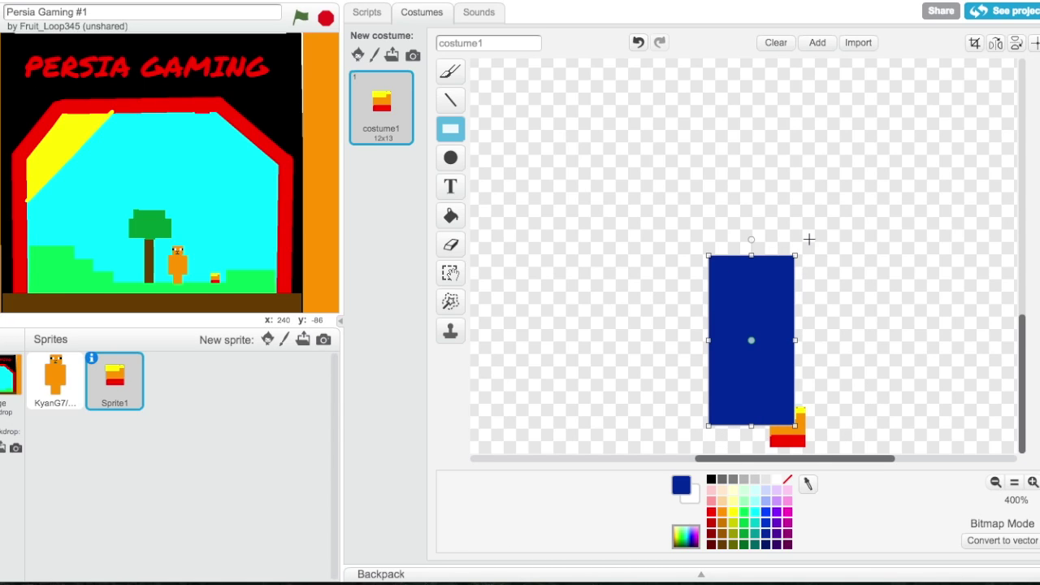
key(Delete)
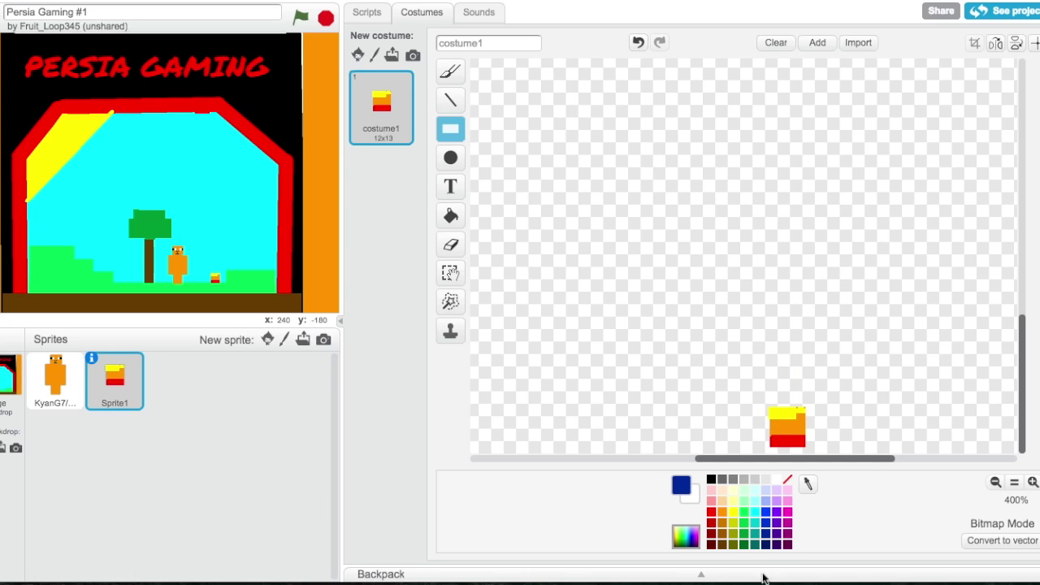
drag(512, 351, 724, 151)
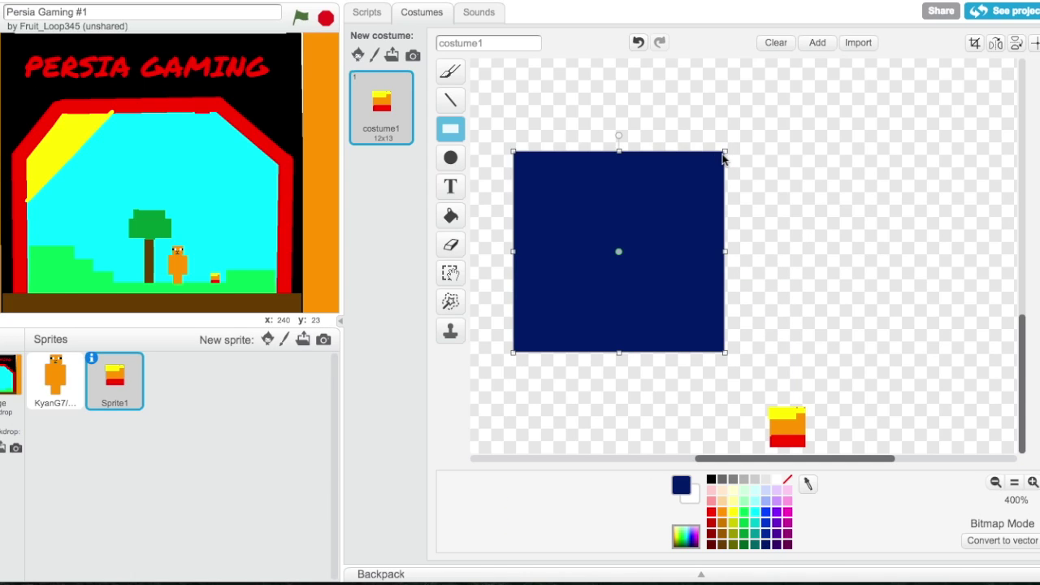
key(Delete)
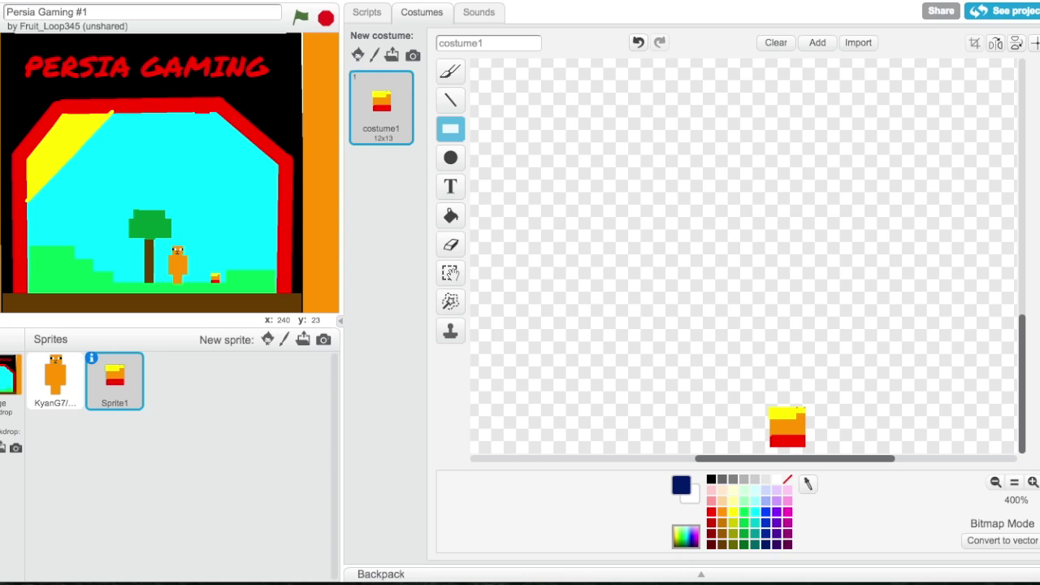
Draw a tall navy torso on top of the yellow band and add a short navy sleeve block on each side
mouse_move(771, 409)
mouse_down()
mouse_move(800, 383)
mouse_move(805, 335)
mouse_up()
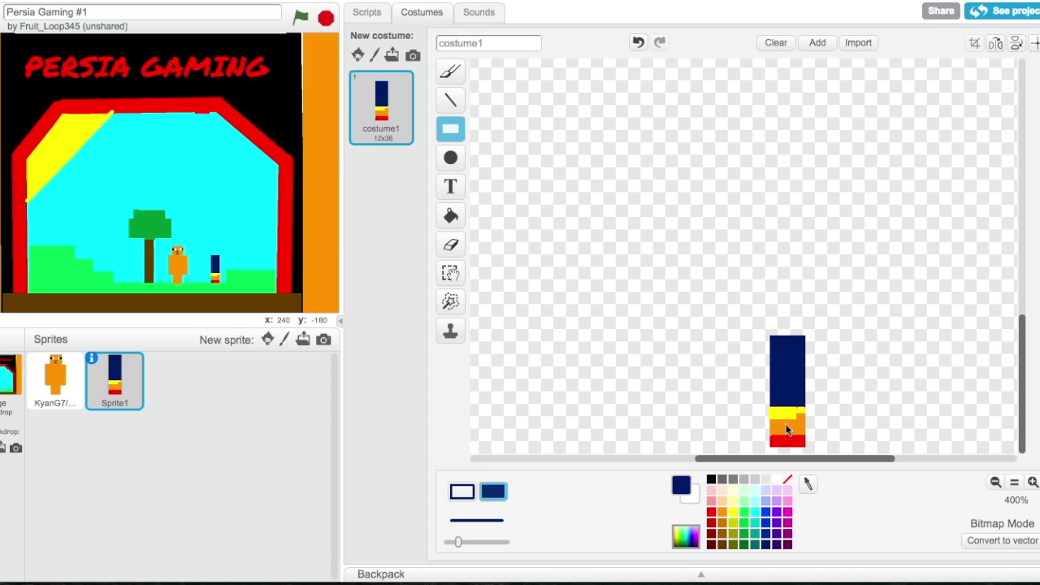
drag(770, 338, 754, 381)
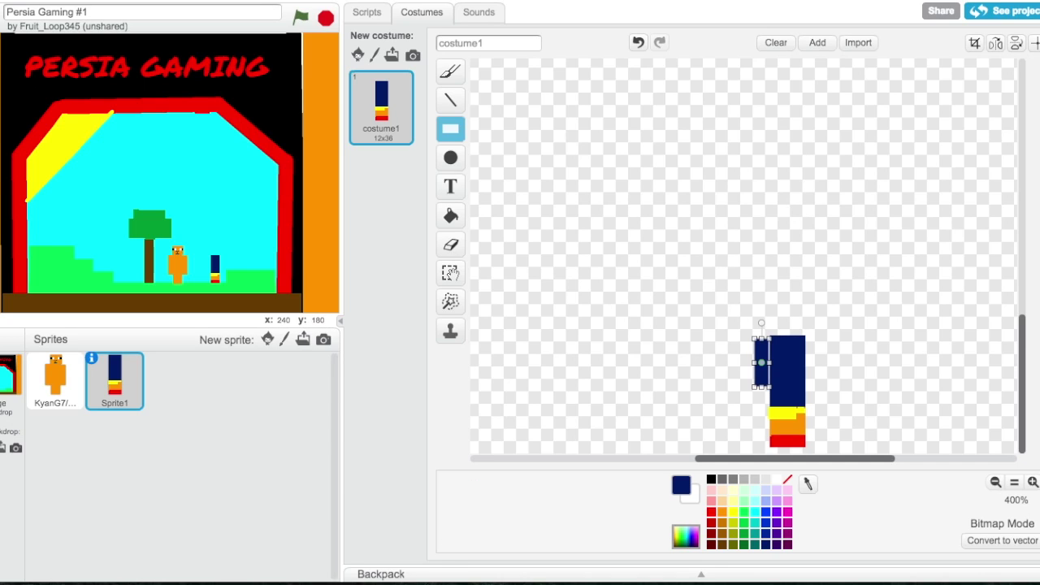
key(ctrl+z)
drag(770, 336, 753, 375)
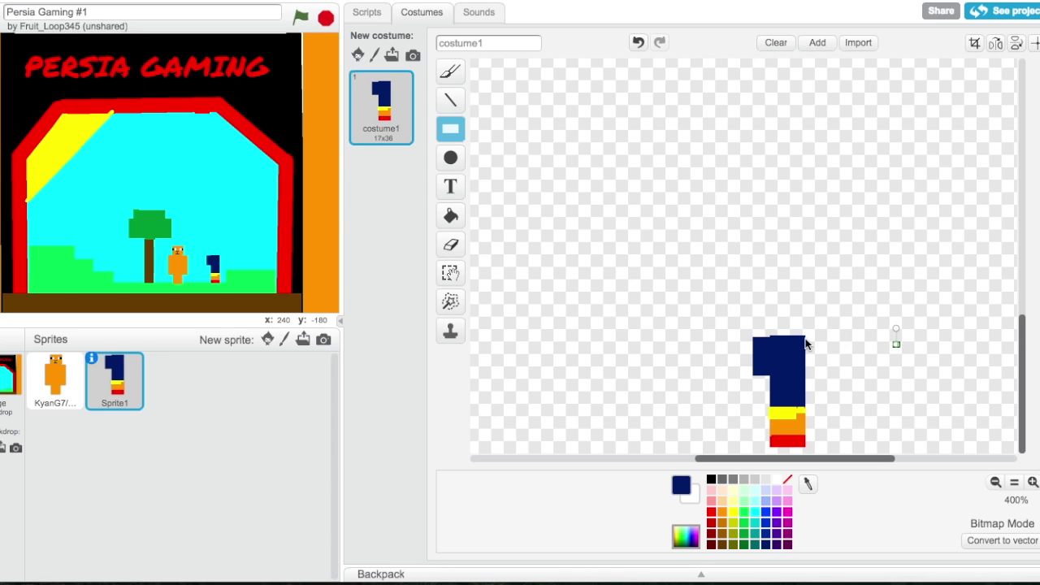
drag(804, 336, 824, 382)
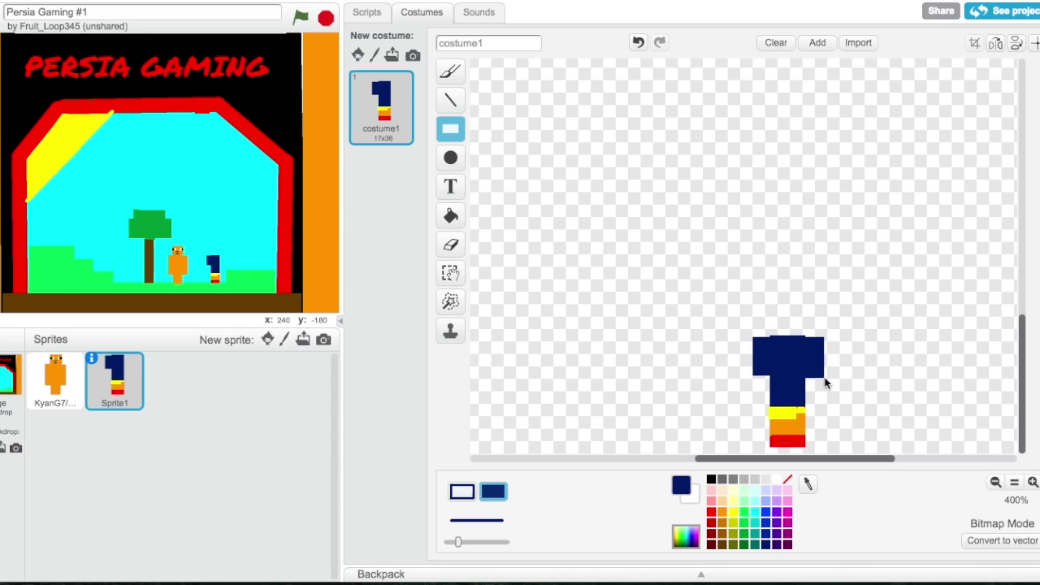
Draw a stepped yellow block with filled rectangles under the left navy sleeve and trim off its excess lower part
drag(820, 371, 823, 373)
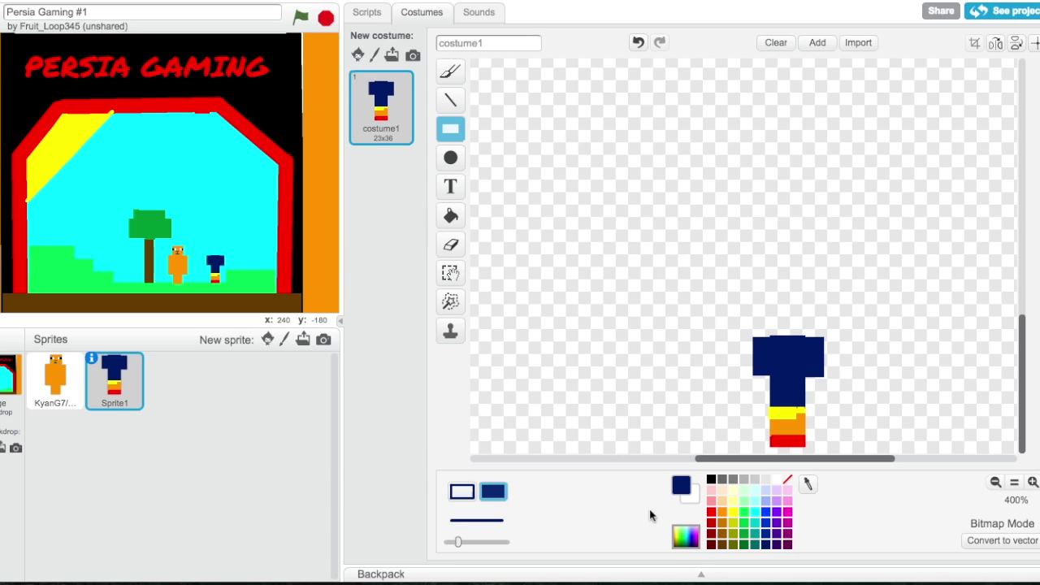
click(735, 510)
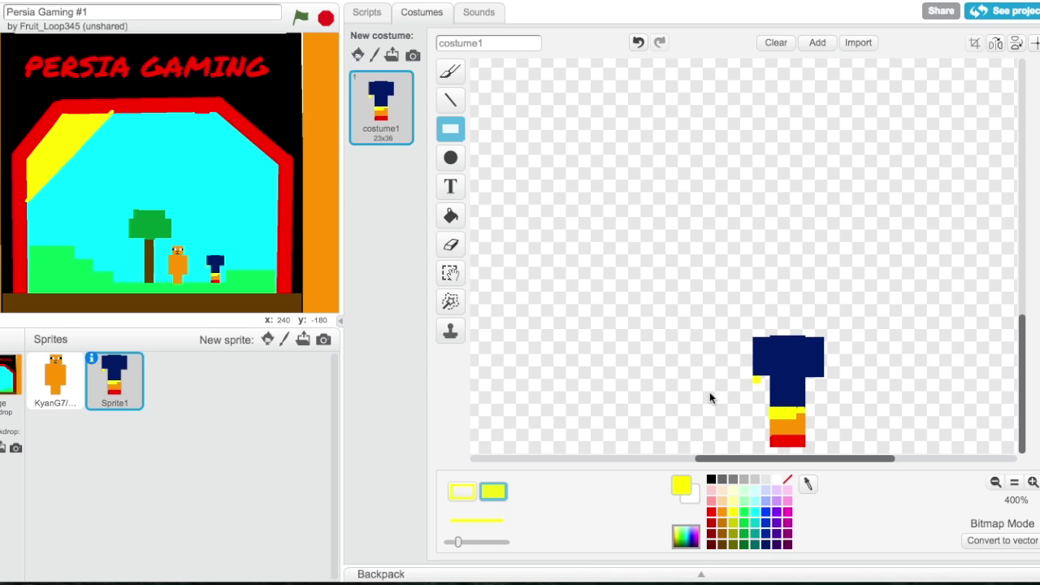
click(765, 398)
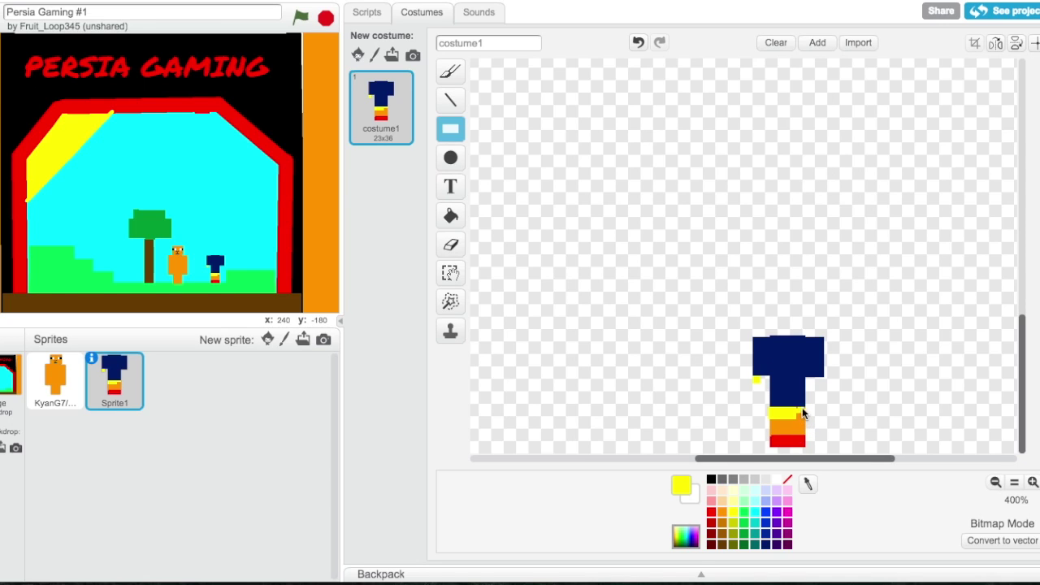
click(1032, 481)
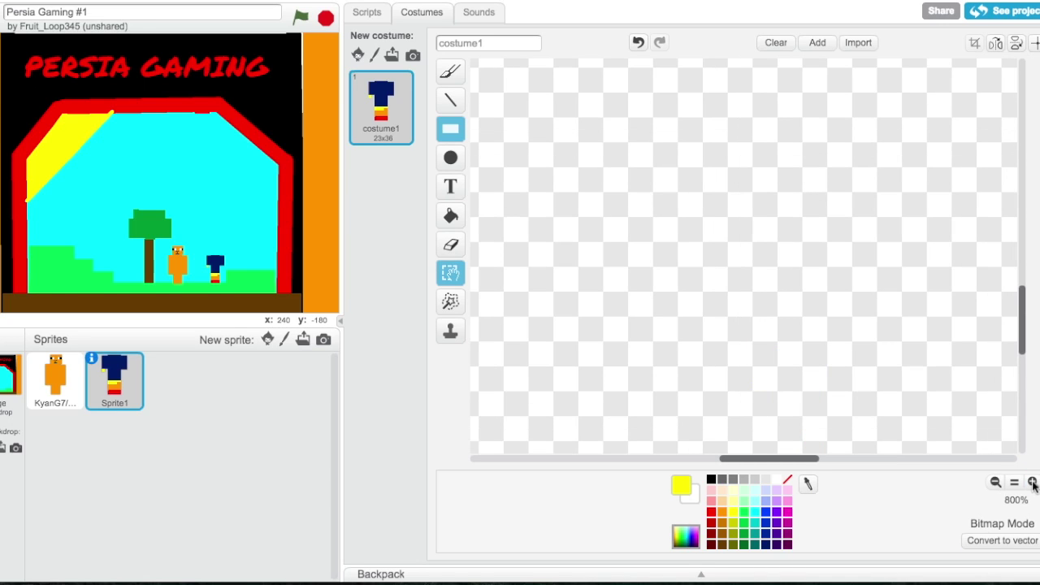
drag(1021, 292, 1022, 342)
drag(1025, 360, 1025, 442)
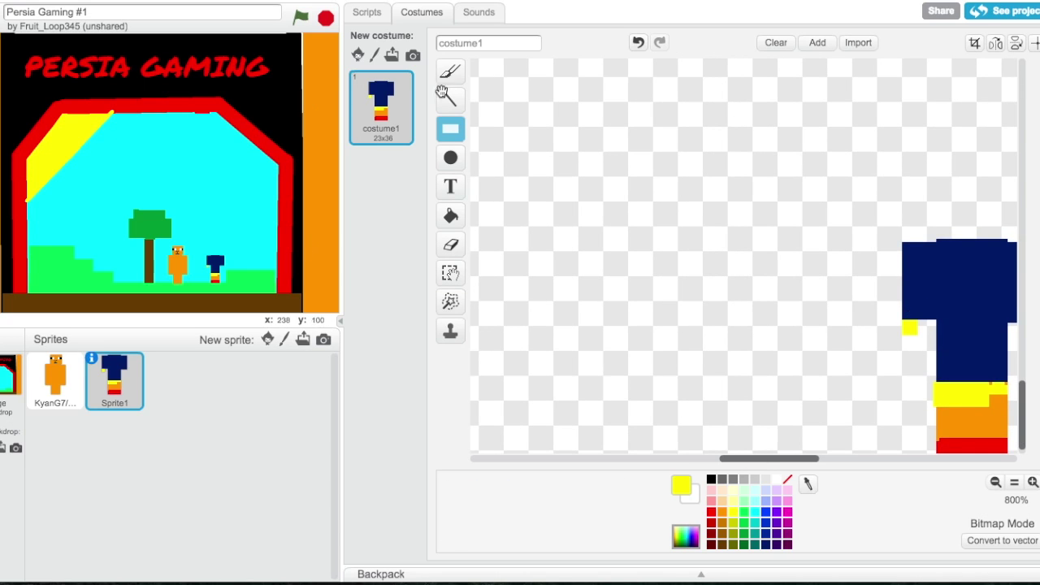
click(449, 132)
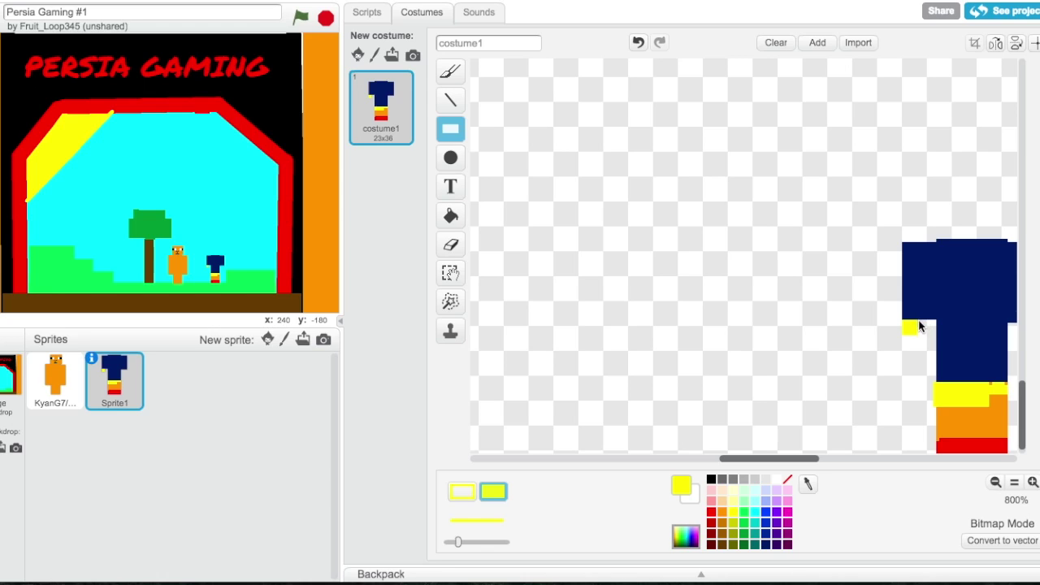
drag(930, 349, 936, 370)
click(450, 271)
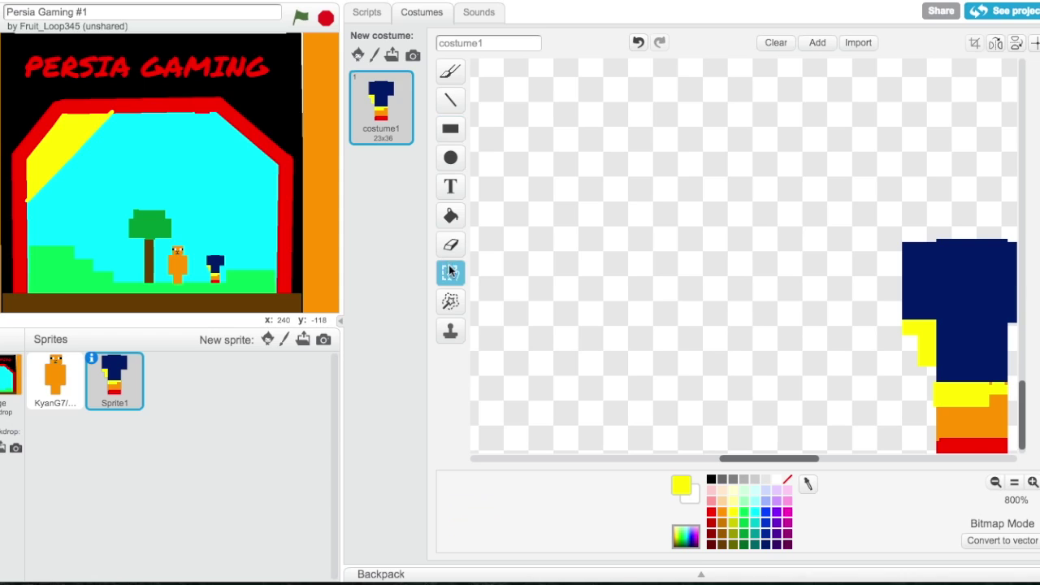
drag(874, 392, 932, 350)
key(Delete)
Add orange blocks below the yellow of the left arm and finish it with a thin red bar at the end
click(734, 502)
click(723, 513)
click(450, 129)
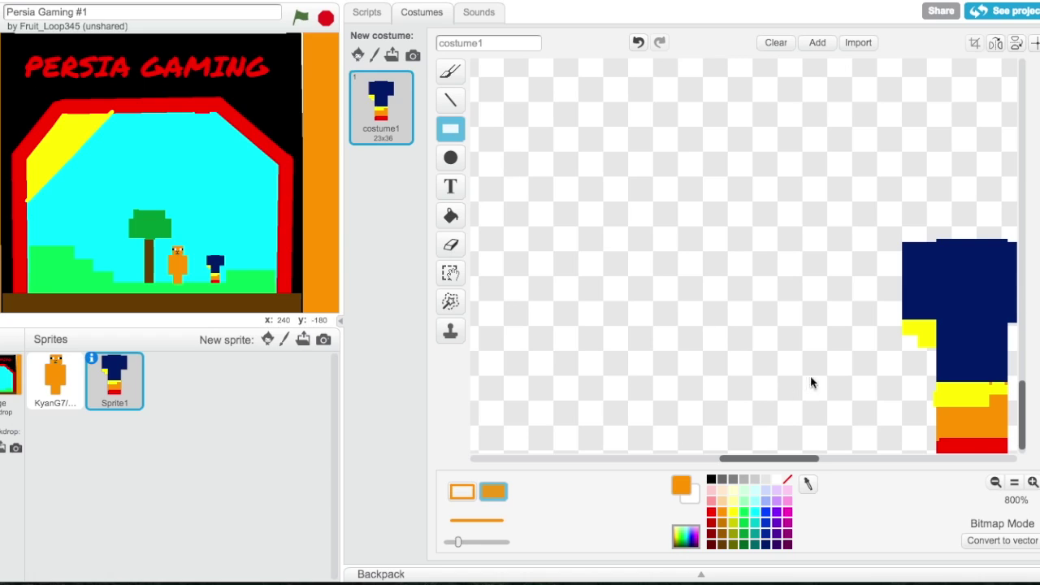
drag(920, 349, 938, 360)
drag(903, 336, 918, 354)
click(712, 512)
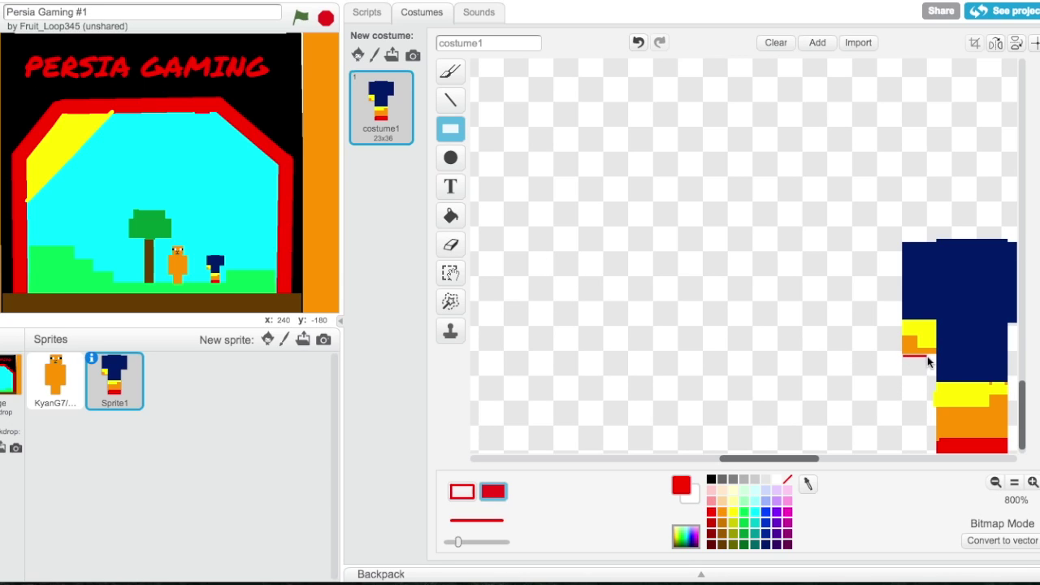
drag(935, 360, 935, 363)
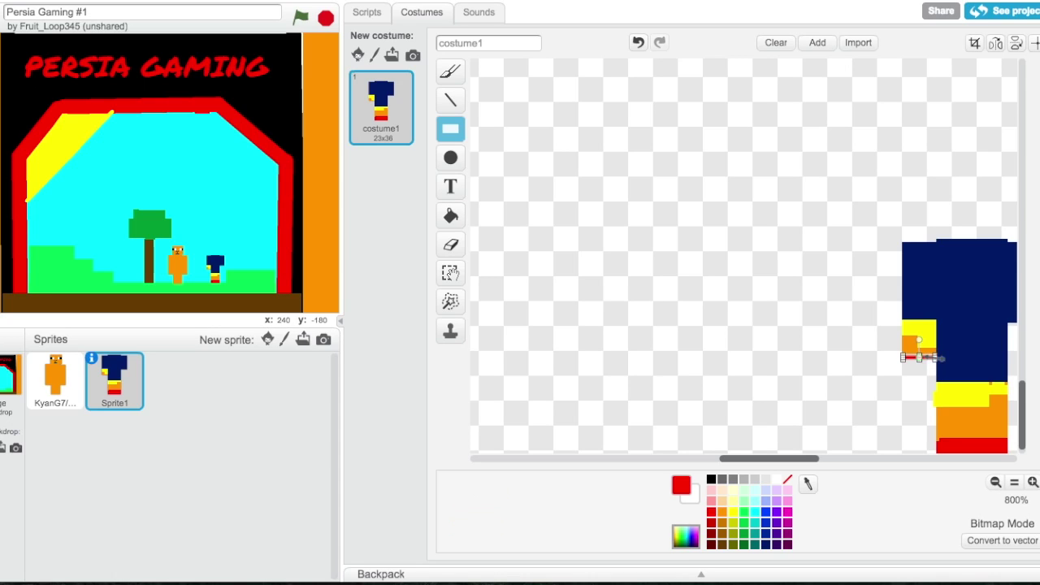
Draw a stepped yellow block under the right navy sleeve with filled rectangles
drag(770, 459, 829, 460)
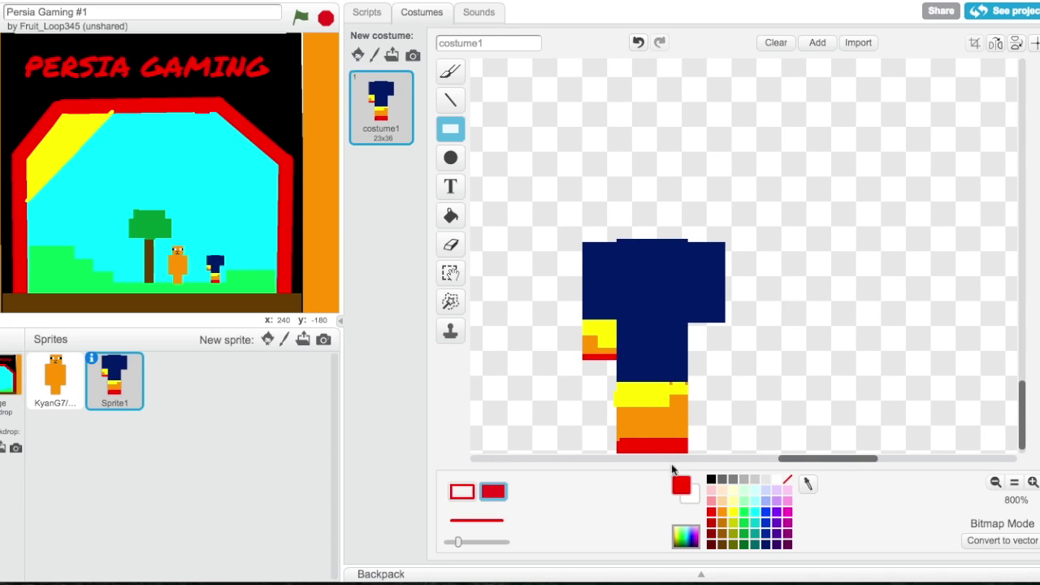
click(733, 513)
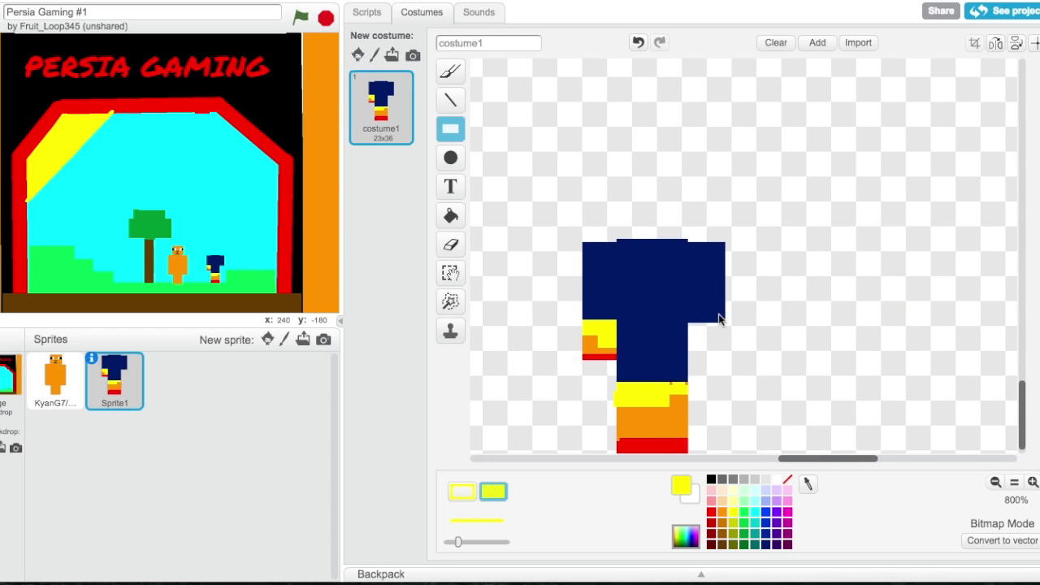
drag(724, 323, 716, 330)
drag(708, 324, 700, 338)
drag(687, 346, 725, 342)
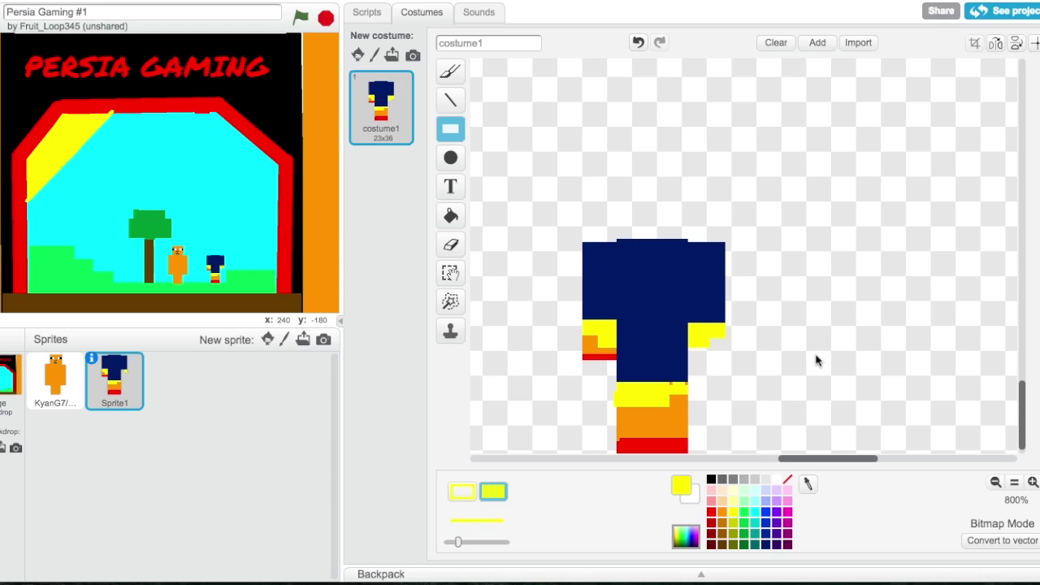
Paint orange over the lower part of the right arm's yellow block and add a thin red bar beneath it
click(722, 511)
click(722, 522)
click(722, 511)
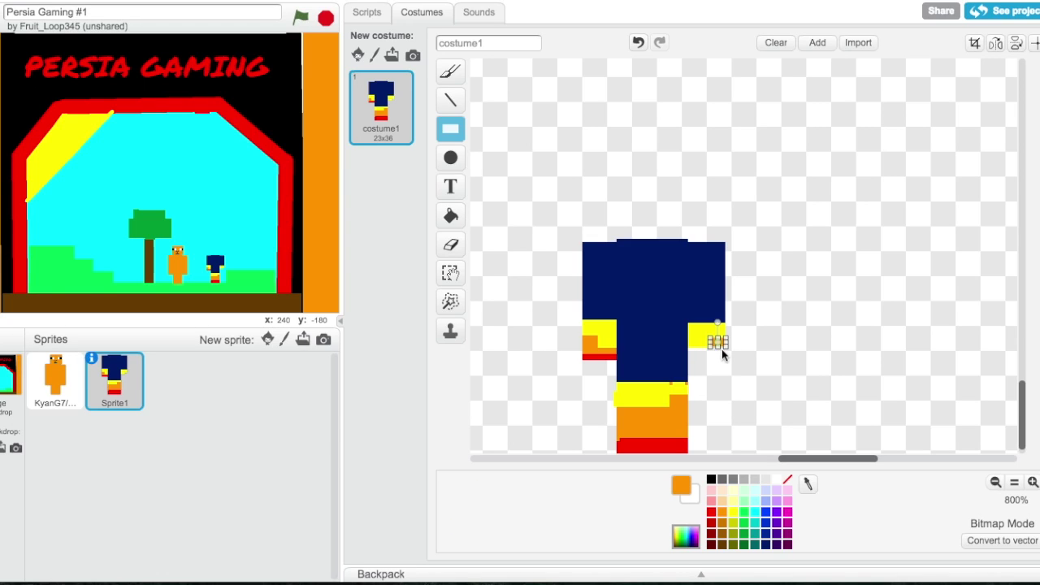
mouse_move(718, 353)
mouse_down()
mouse_move(726, 359)
mouse_move(707, 347)
mouse_up()
click(710, 511)
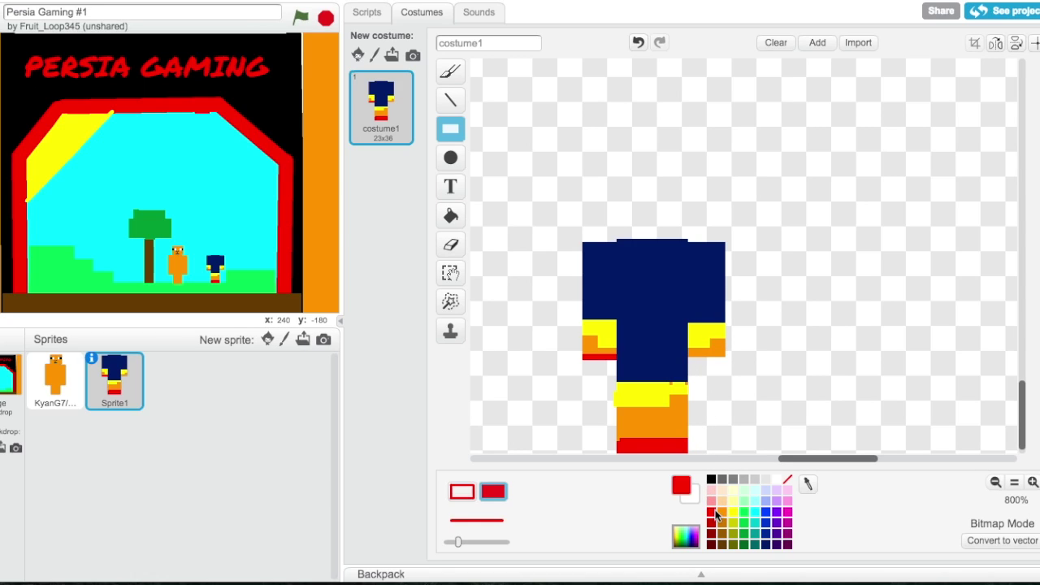
drag(688, 357, 727, 366)
key(ctrl+z)
drag(725, 358, 688, 363)
Draw a navy head block above the torso, bringing the costume to 23 × 45 pixels, and line its top and right edges with thin olive-yellow bars
click(765, 545)
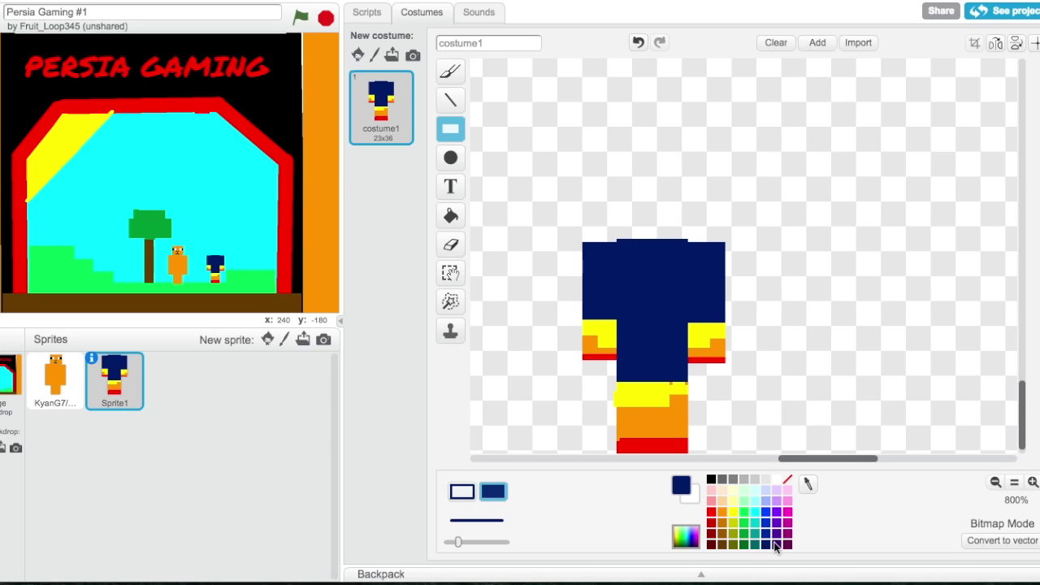
drag(617, 245, 687, 183)
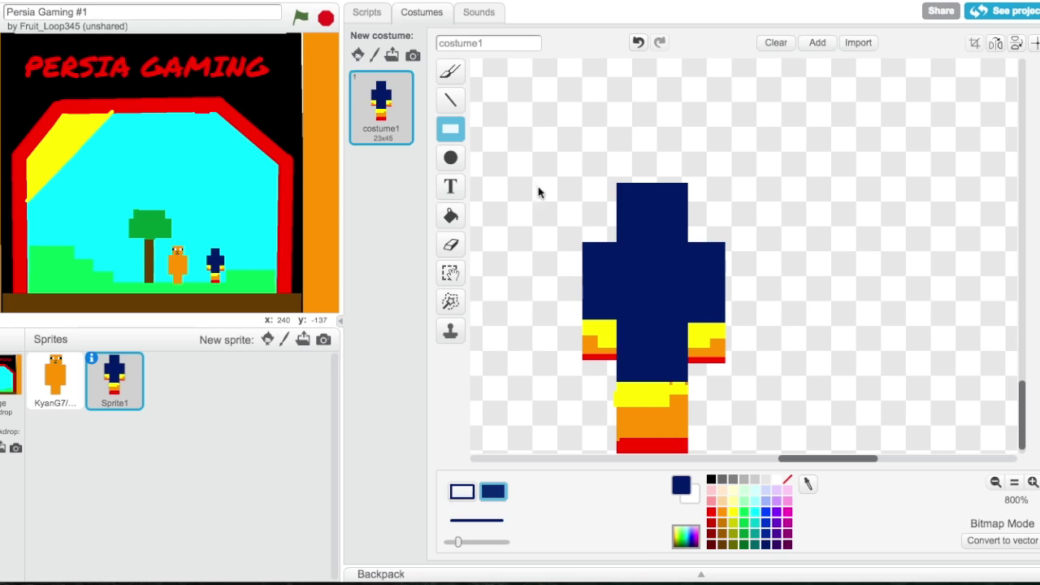
click(732, 523)
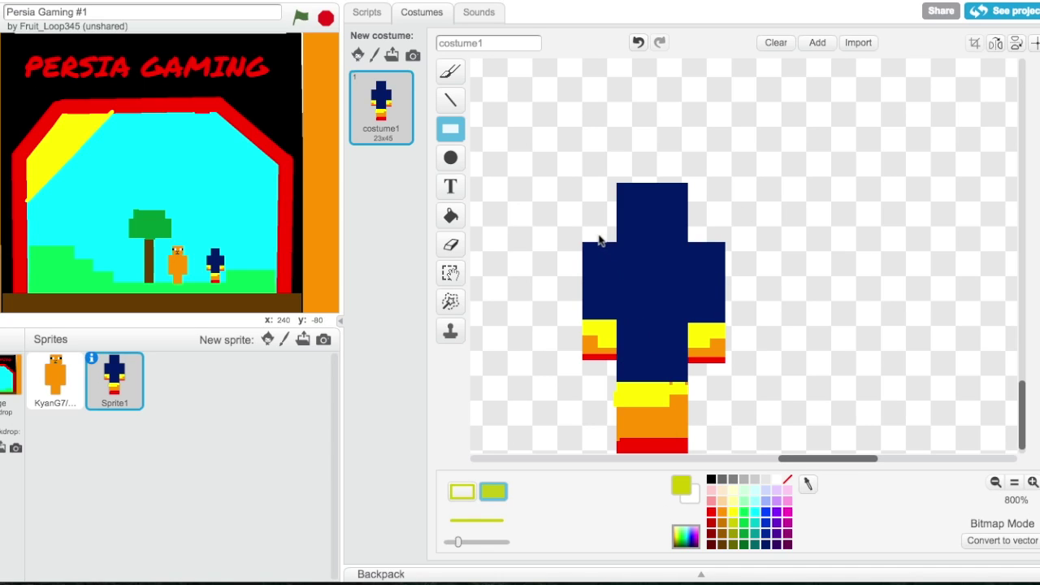
drag(630, 271, 681, 230)
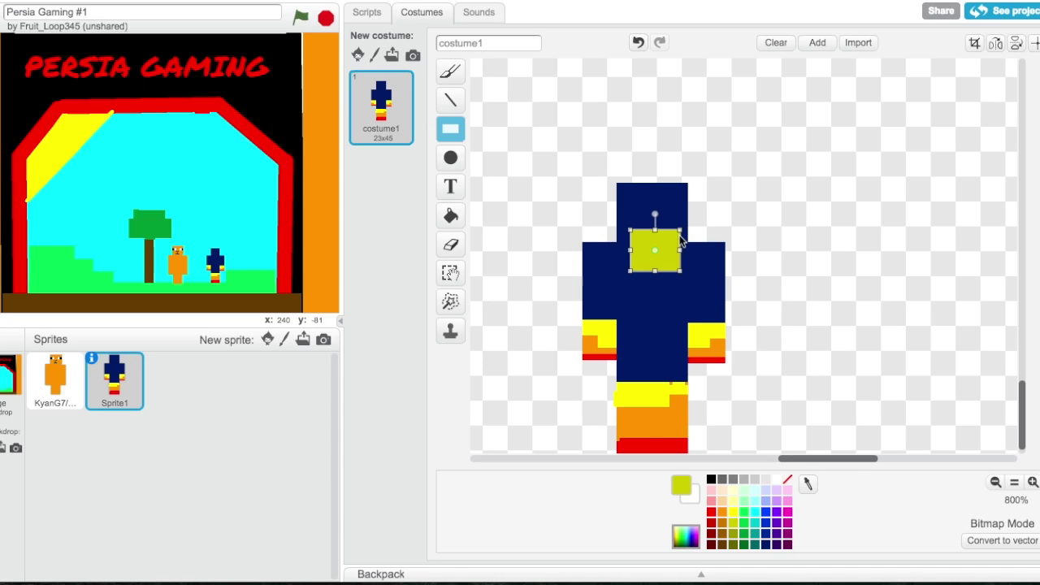
key(Delete)
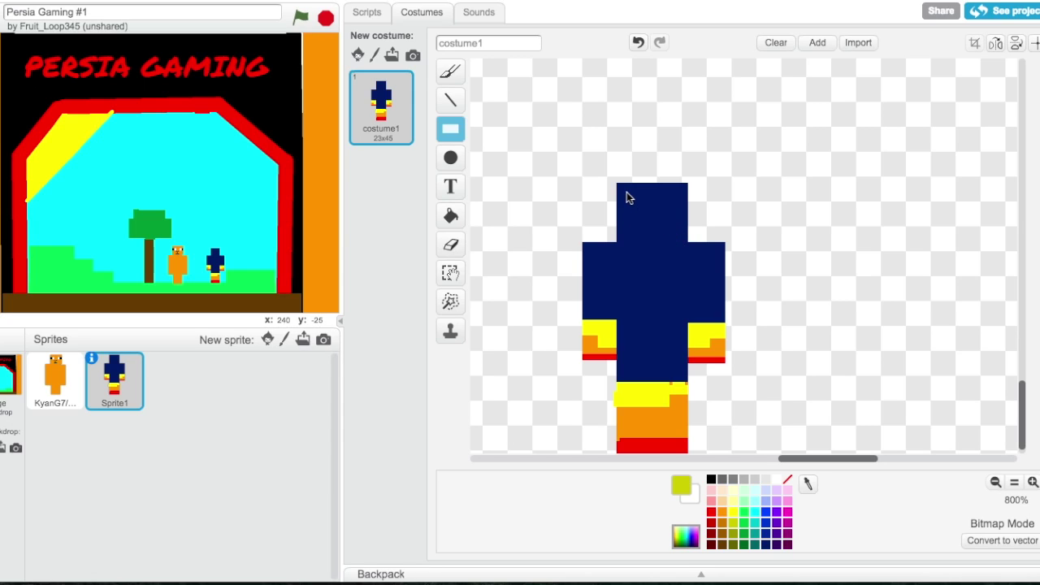
drag(680, 199, 684, 237)
click(682, 216)
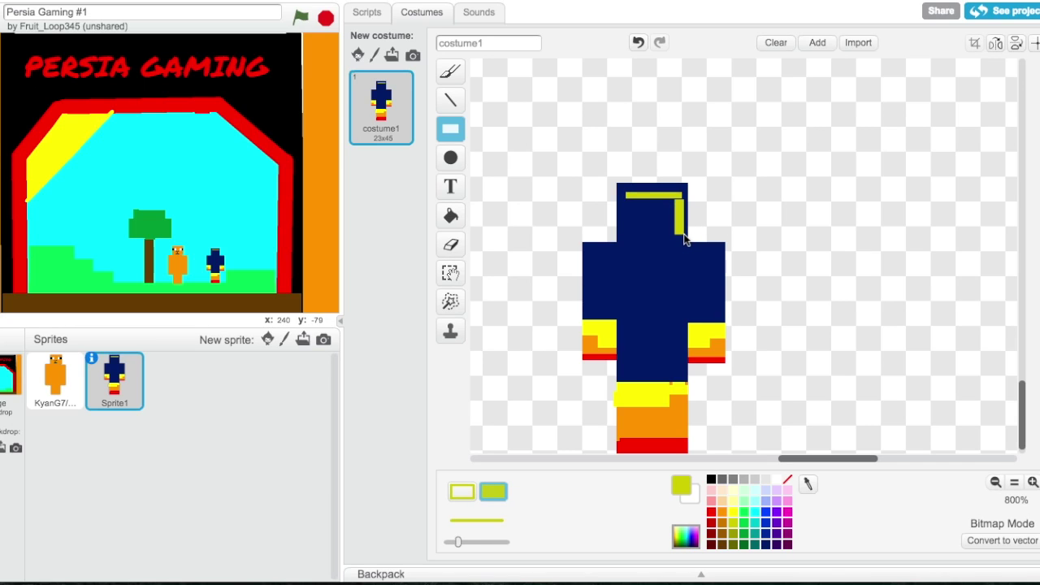
key(ctrl+z)
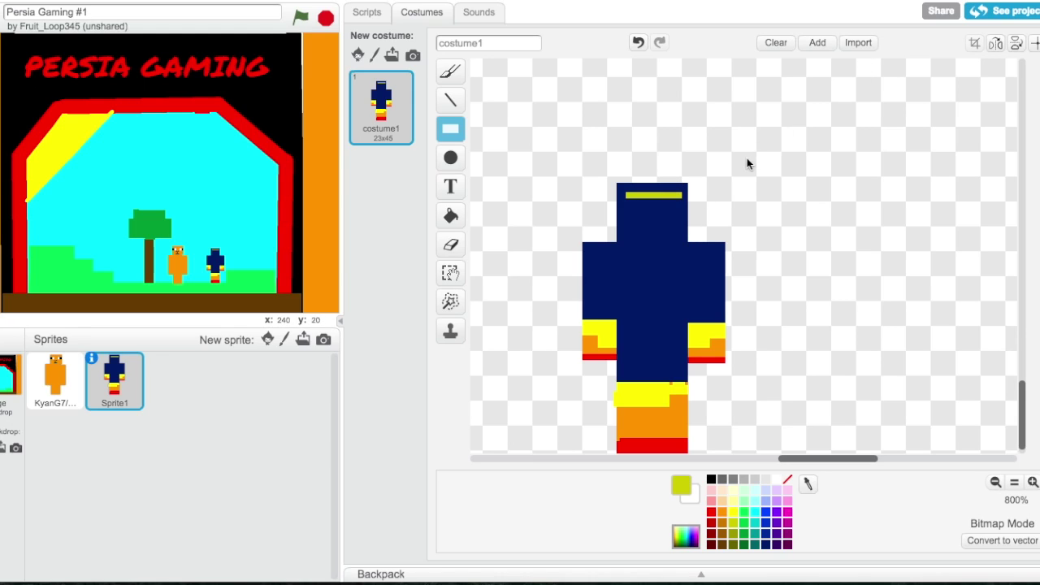
drag(679, 199, 686, 240)
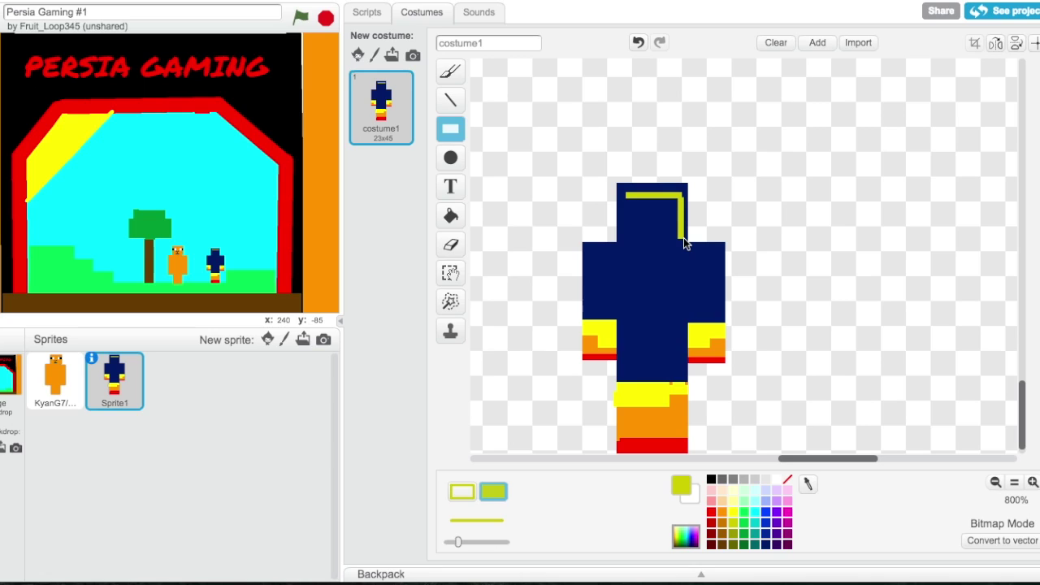
Add thin olive-yellow bars along the head's left and bottom edges to close the face frame
click(727, 213)
drag(624, 197, 623, 242)
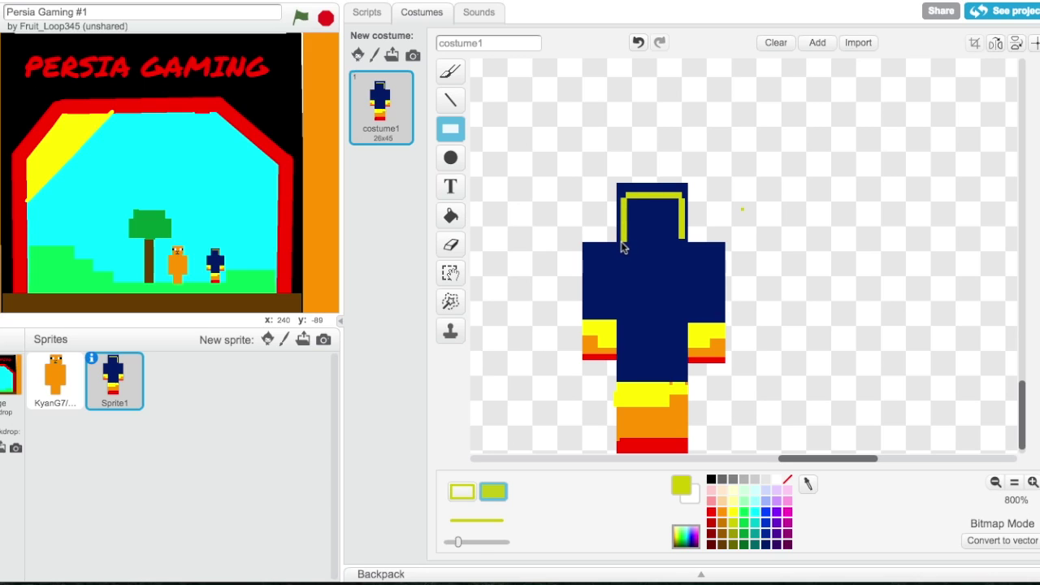
click(623, 242)
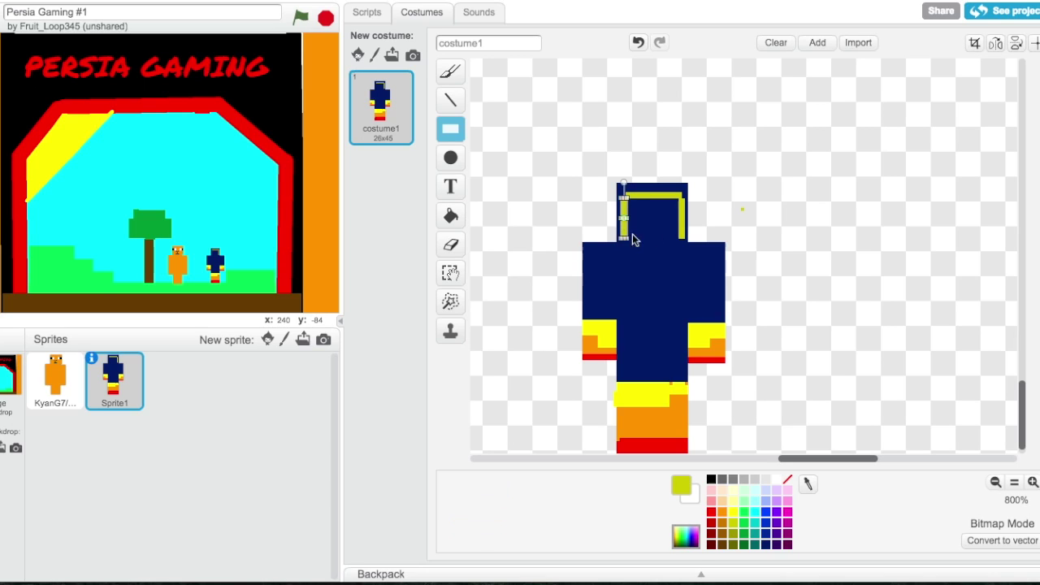
click(622, 237)
drag(622, 239, 682, 246)
click(655, 221)
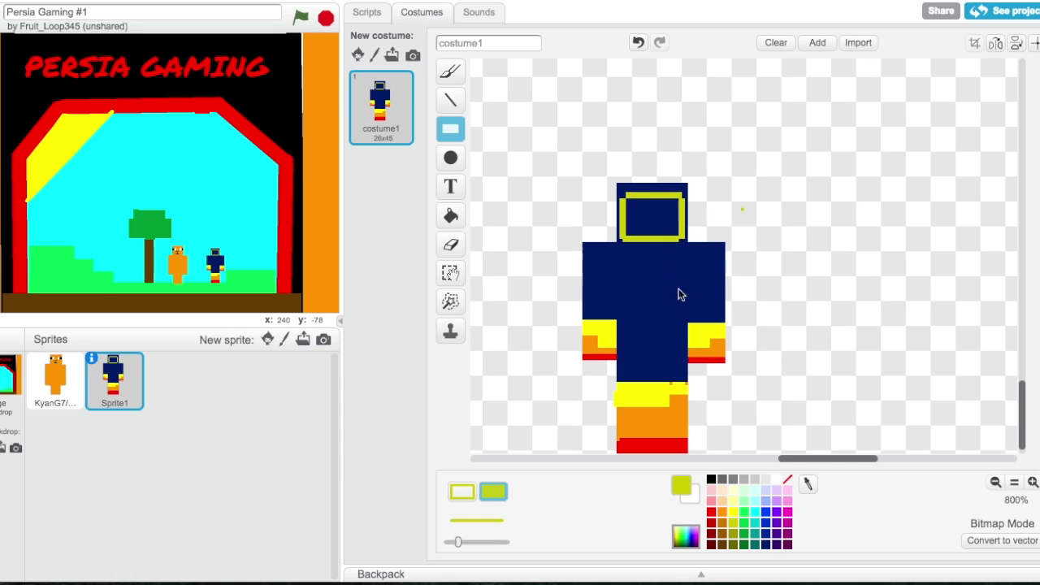
Draw two narrow red eyes inside the face frame and enlarge the whole figure to about 28 × 49 pixels
click(711, 511)
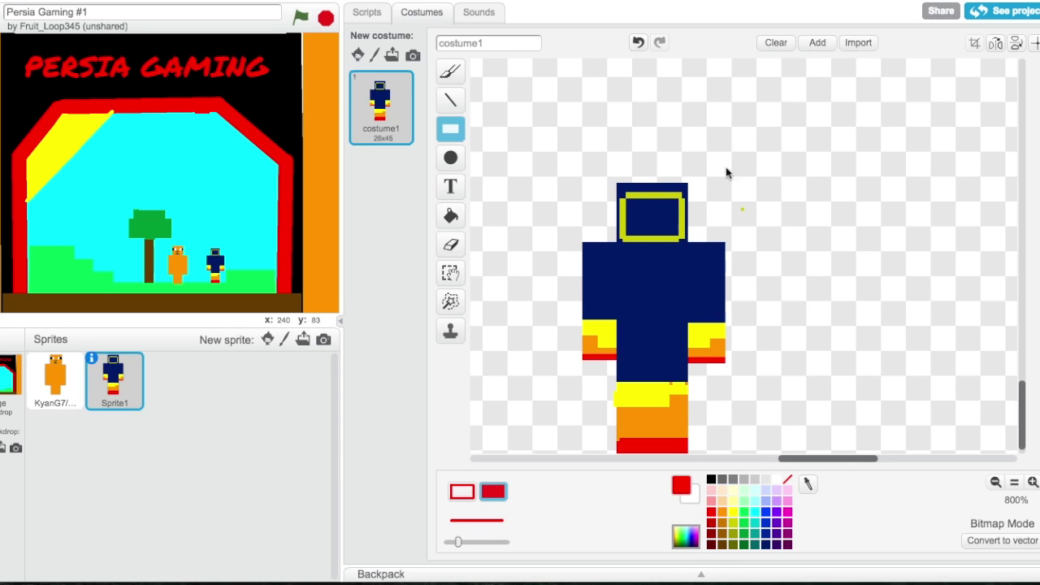
mouse_move(635, 207)
mouse_down()
mouse_move(638, 222)
mouse_move(667, 213)
mouse_move(670, 225)
mouse_up()
click(450, 273)
drag(535, 149, 792, 479)
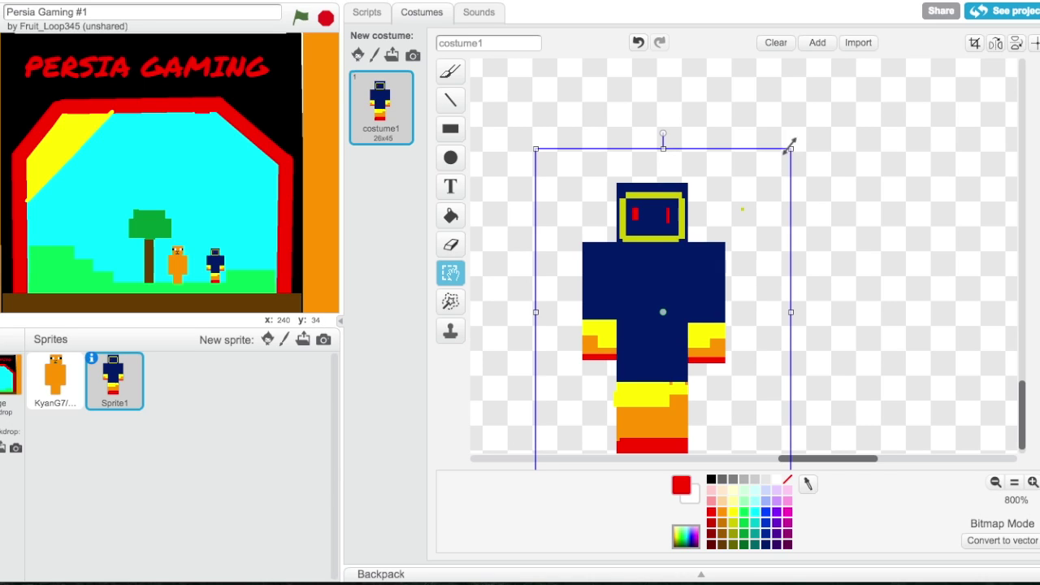
drag(792, 149, 819, 115)
click(921, 142)
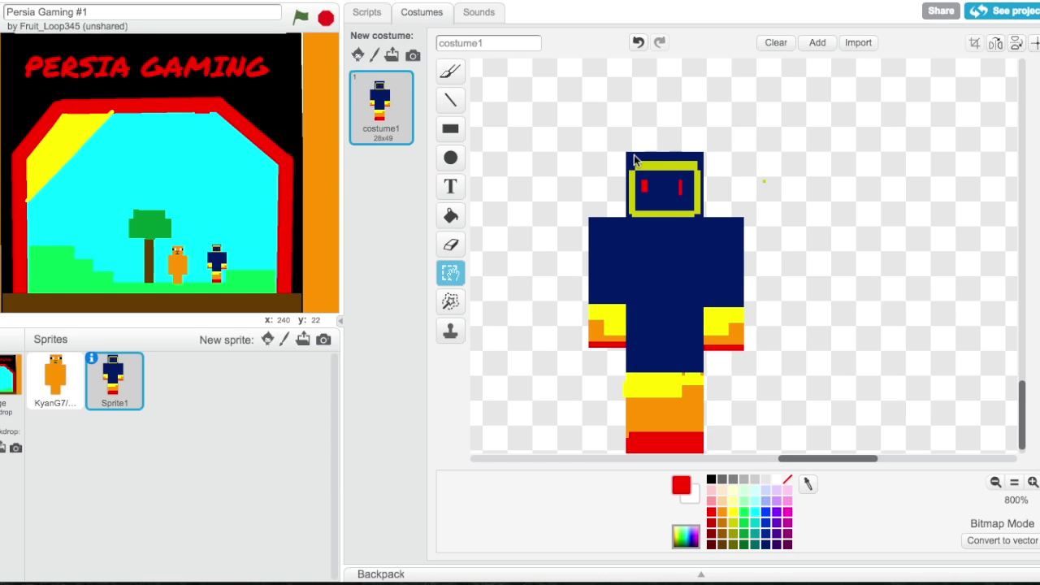
Rename the navy character's sprite as ElectricKiller44
right_click(117, 378)
click(165, 396)
click(223, 363)
text(ElectricKiller44)
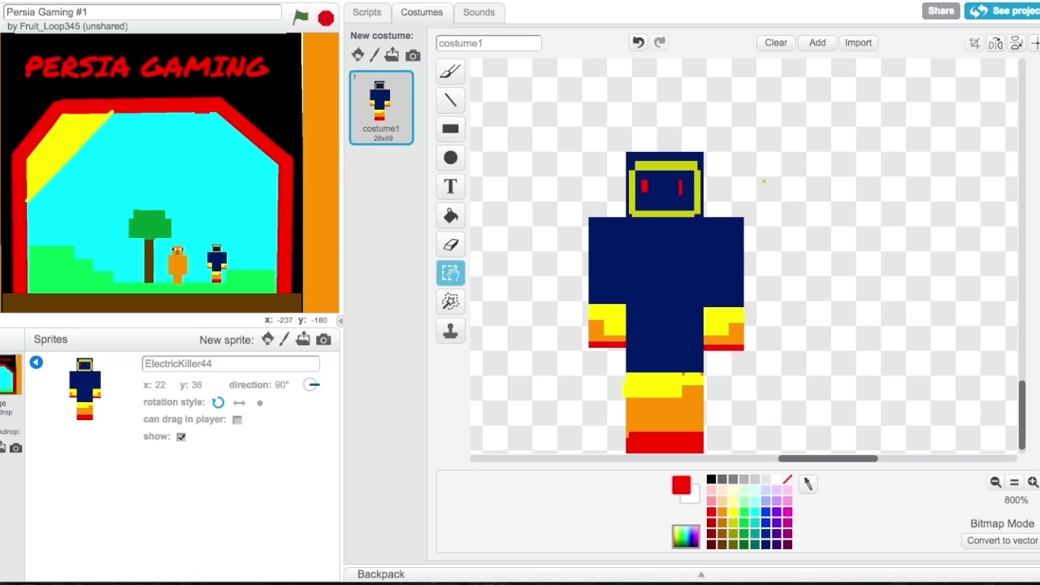
click(36, 363)
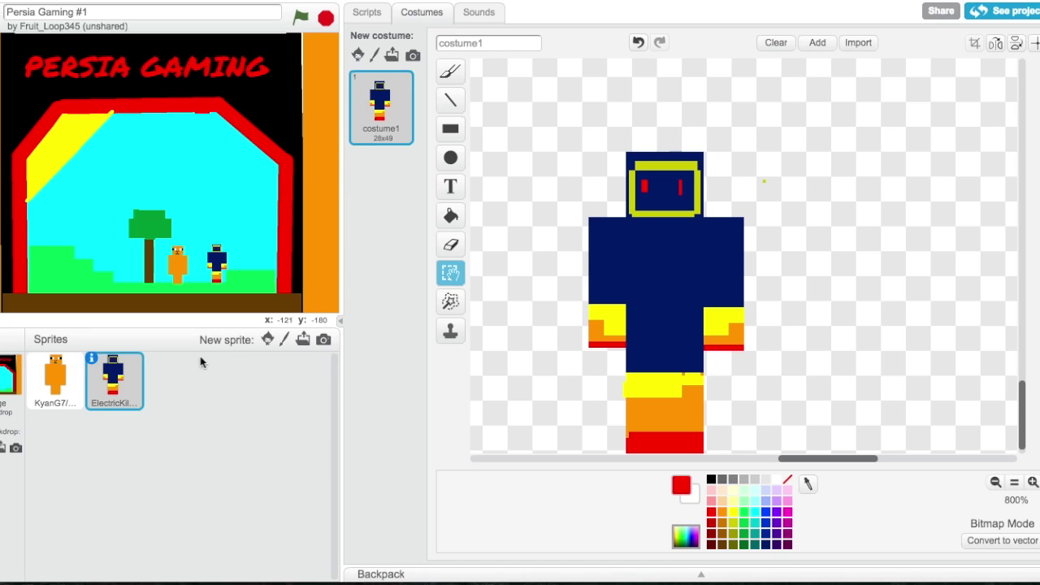
Create a new painted sprite and draw a filled black rectangle about 21 × 8 pixels at the canvas's bottom edge
click(284, 339)
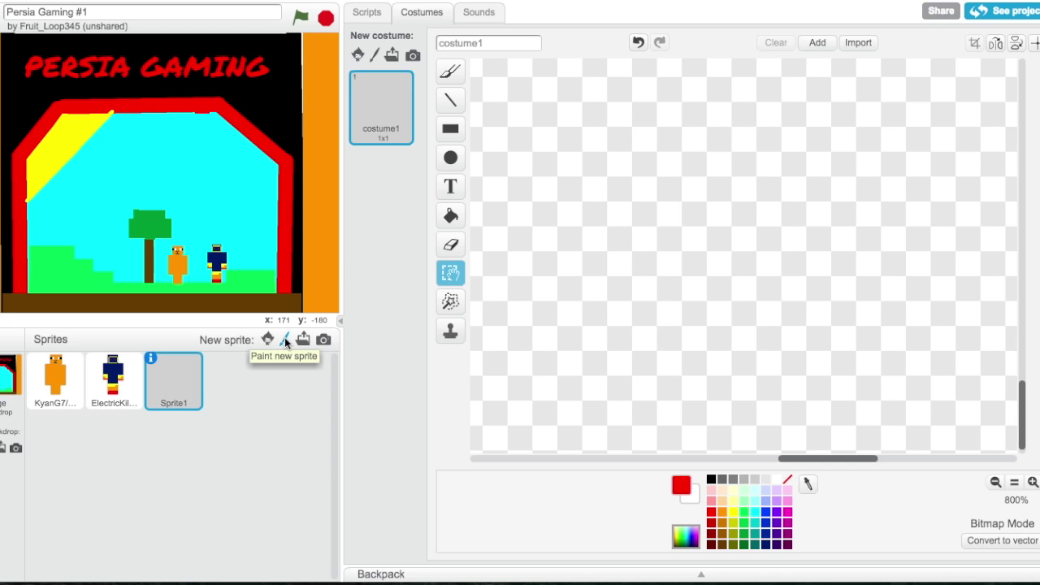
click(995, 482)
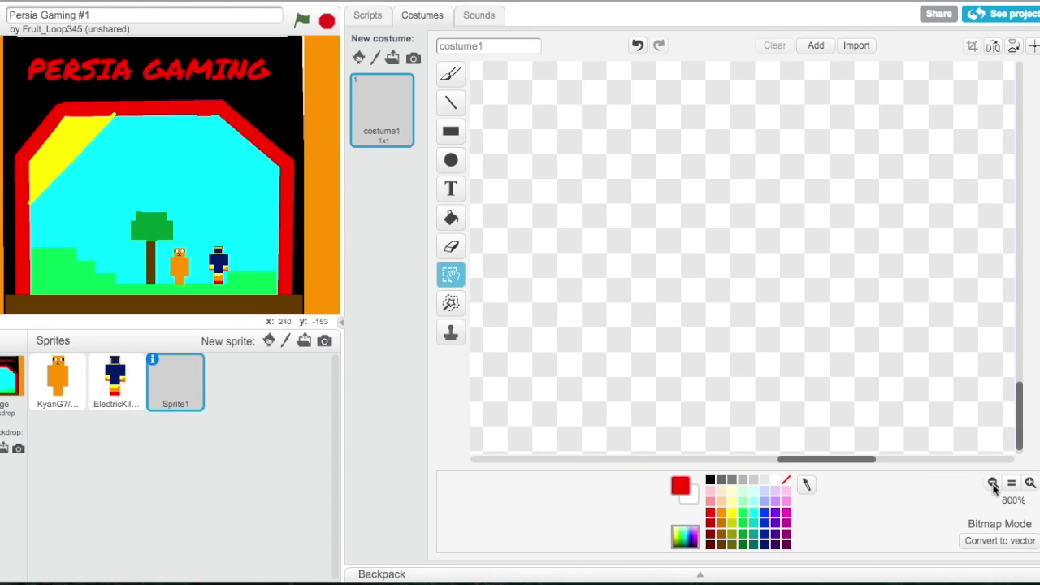
click(995, 481)
click(995, 481)
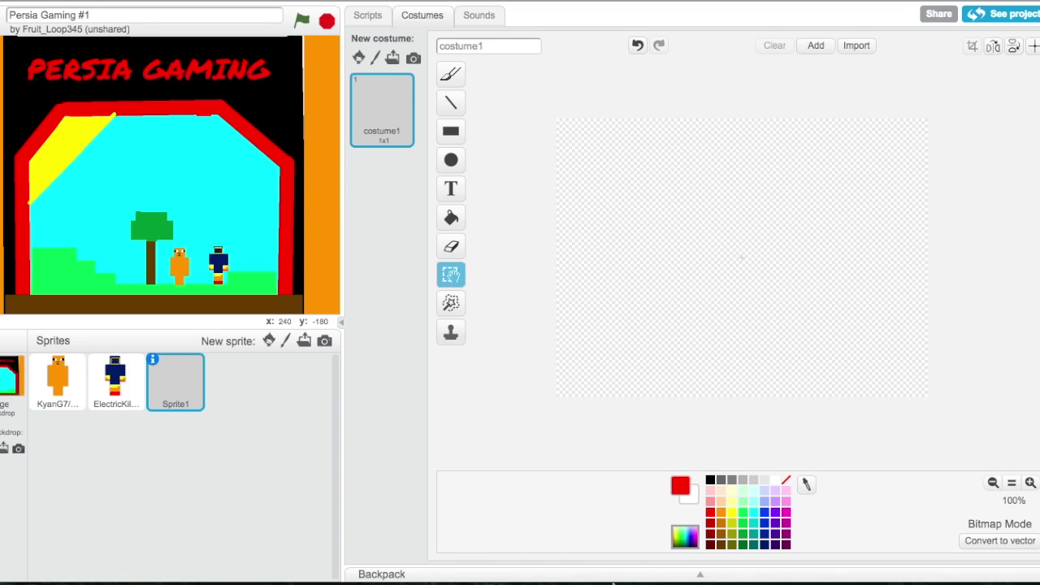
click(710, 479)
click(450, 131)
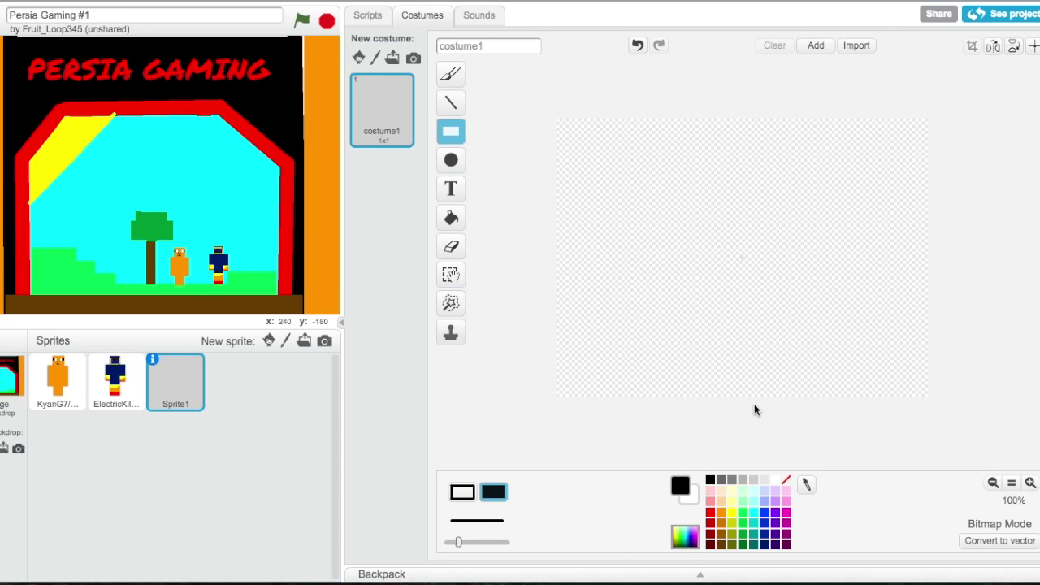
drag(770, 391, 769, 396)
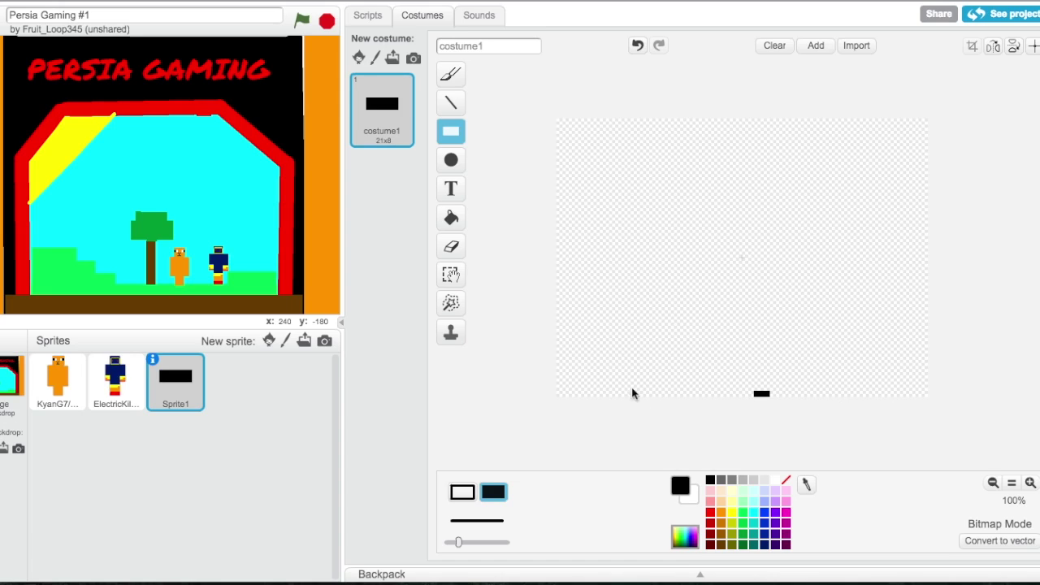
Run a go to x: 100 y: 200 block for the new sprite, and place the sprite on the grass left of the tree
click(367, 15)
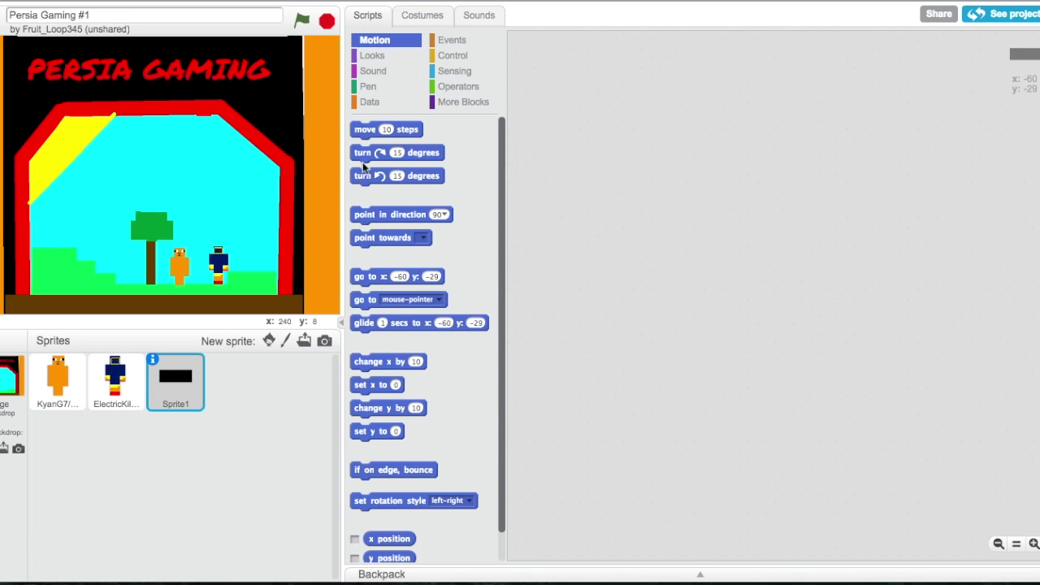
drag(425, 276, 828, 203)
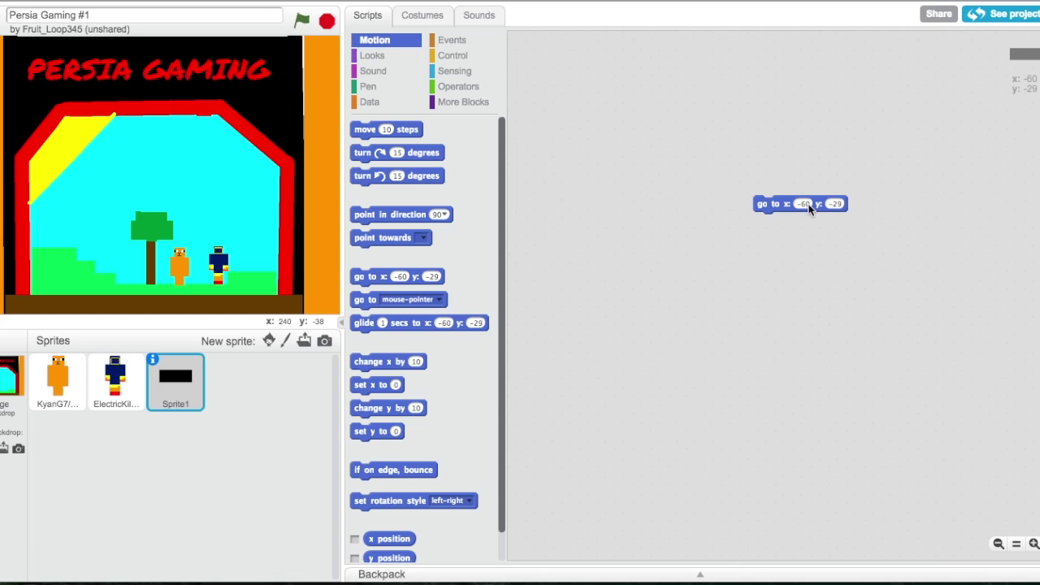
text(100)
click(837, 205)
text(200)
click(782, 204)
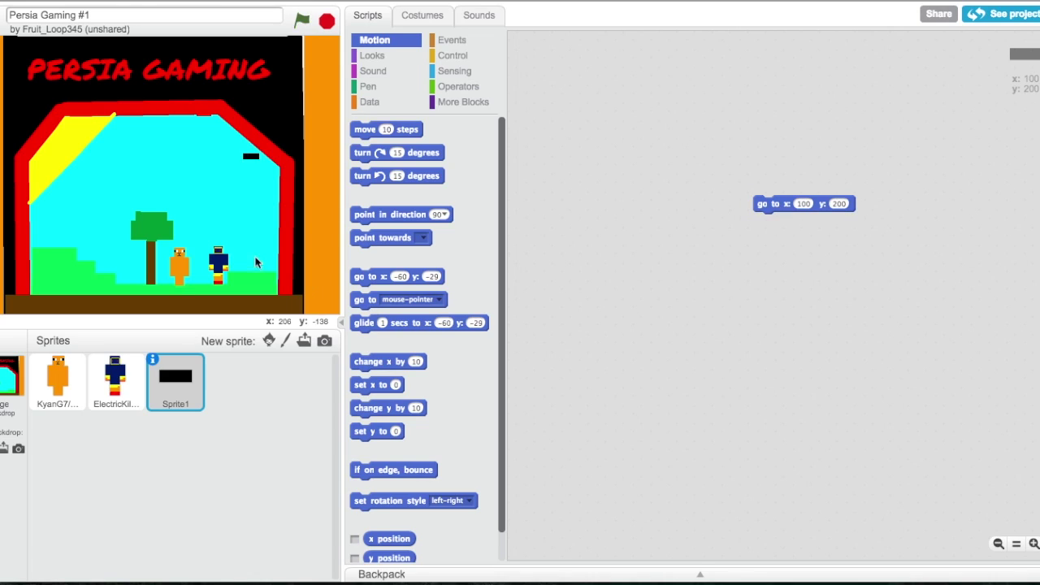
drag(250, 157, 135, 284)
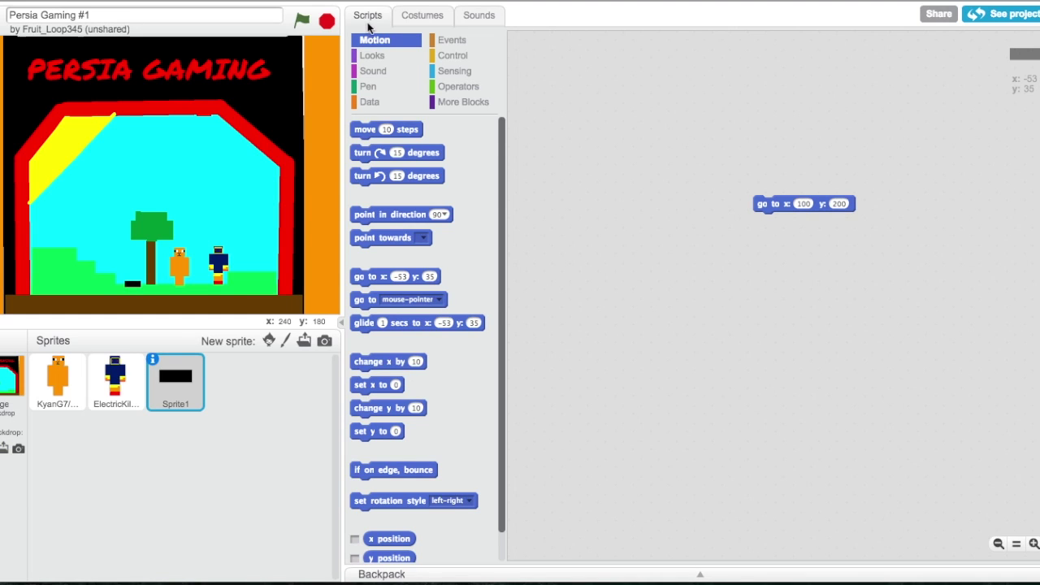
Select the area around the black rectangle in the costume and shrink it to about 16 × 5 pixels
click(421, 15)
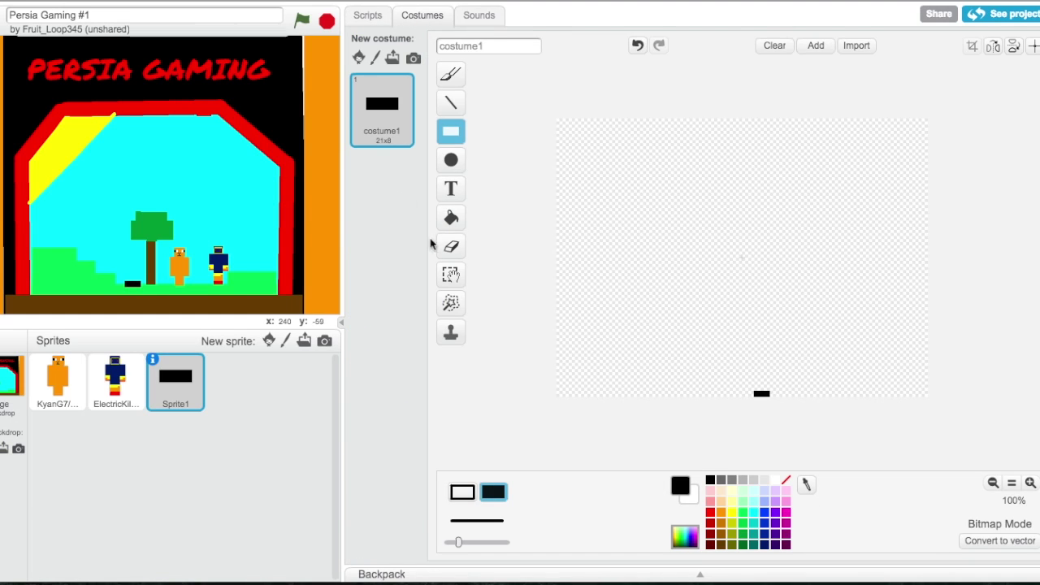
click(451, 274)
drag(720, 360, 925, 448)
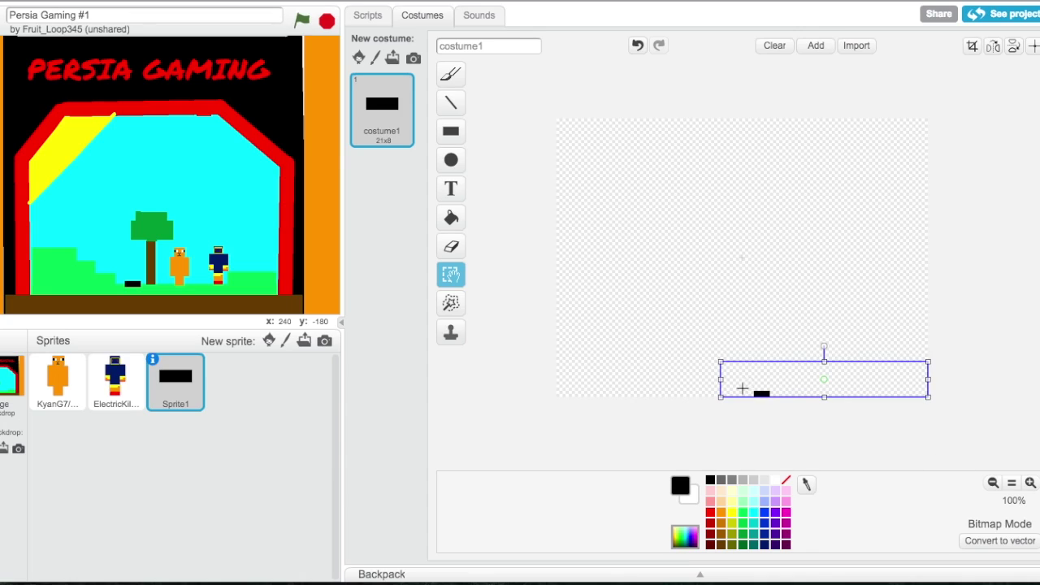
mouse_move(719, 378)
mouse_down()
mouse_move(817, 385)
mouse_move(807, 387)
mouse_up()
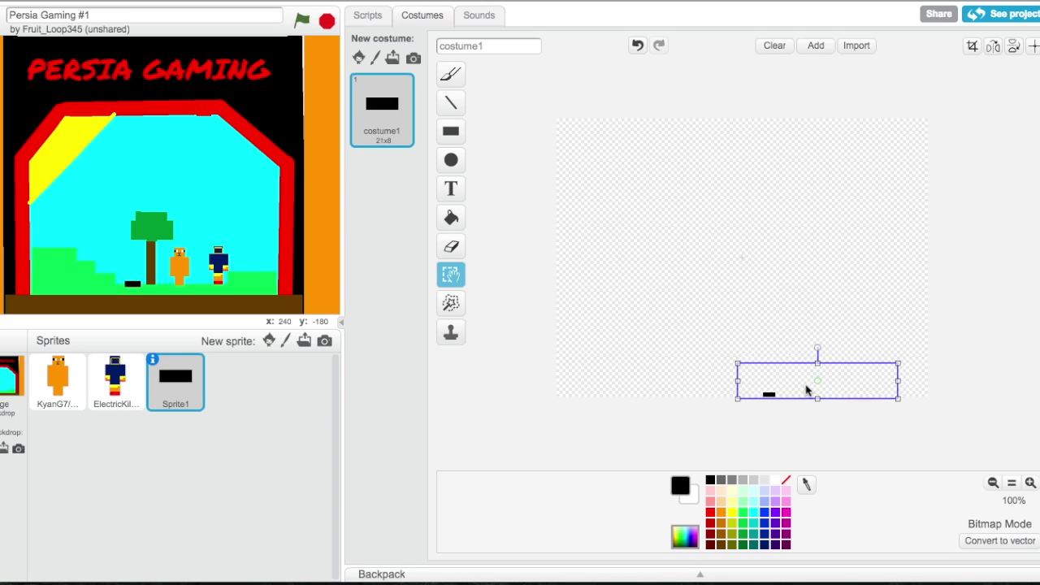
click(824, 309)
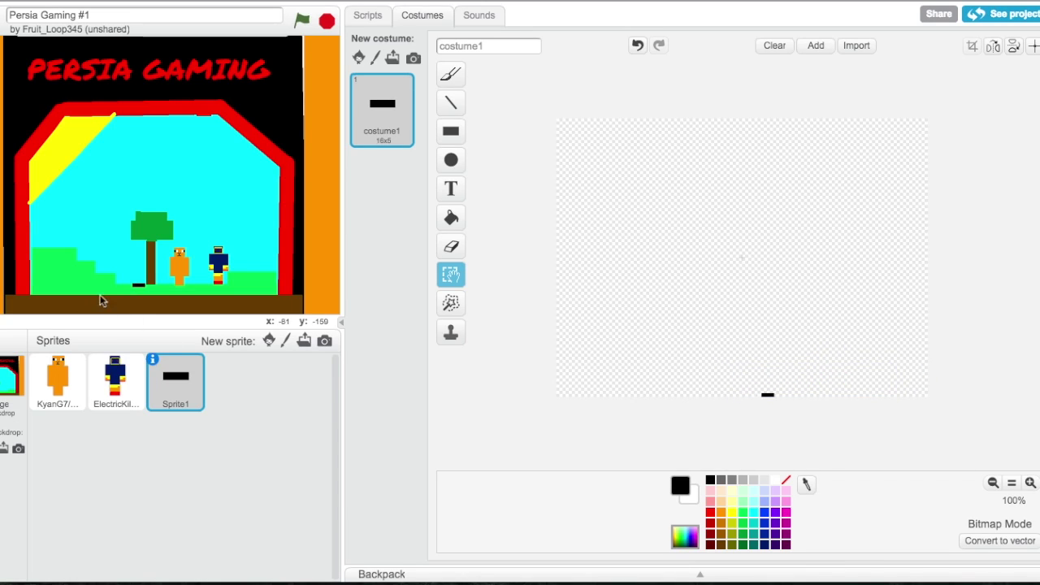
Narrow the black rectangle to about 13 × 5 pixels and adjust the sprite's place on the grass left of the tree
mouse_move(135, 284)
mouse_down()
mouse_move(198, 290)
mouse_move(130, 281)
mouse_up()
drag(749, 359, 834, 411)
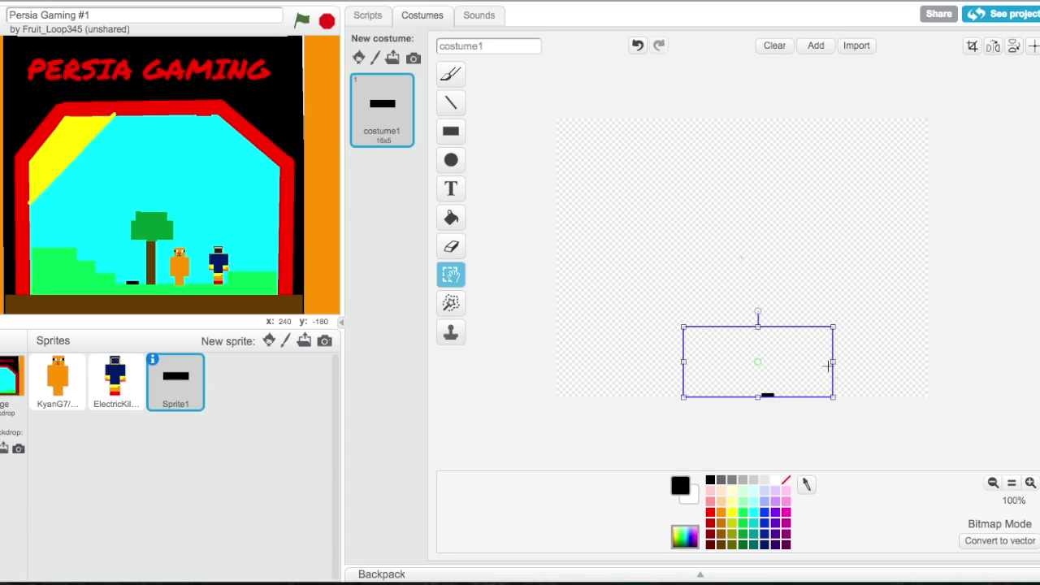
drag(834, 369, 808, 369)
click(837, 369)
mouse_move(122, 286)
mouse_down()
mouse_move(195, 291)
mouse_move(129, 285)
mouse_up()
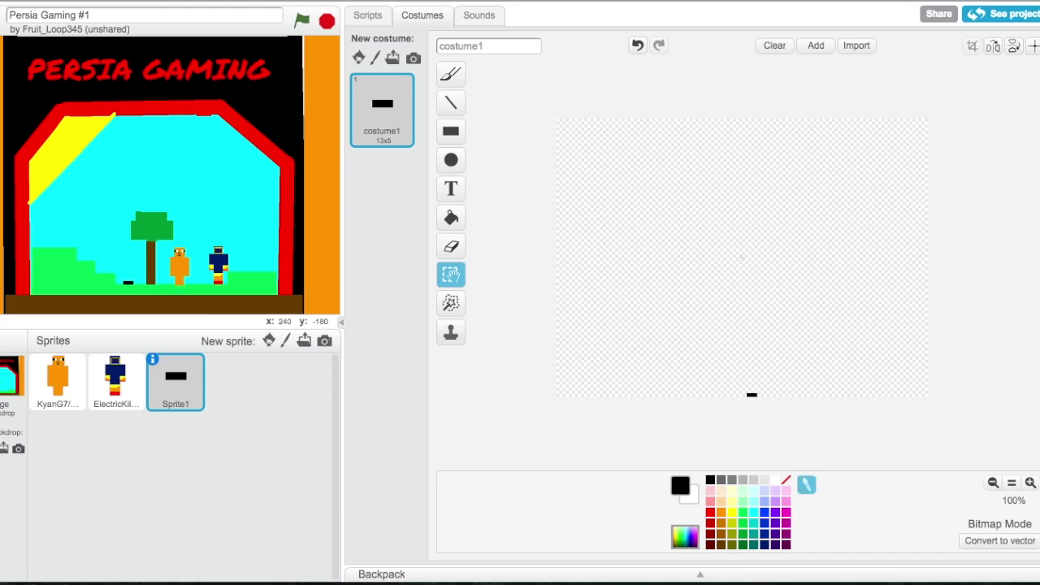
Extend the black rectangle upward with a filled black block, bringing the costume to about 13 × 19 pixels
click(1030, 483)
click(1030, 483)
click(1029, 483)
drag(1019, 235, 1024, 455)
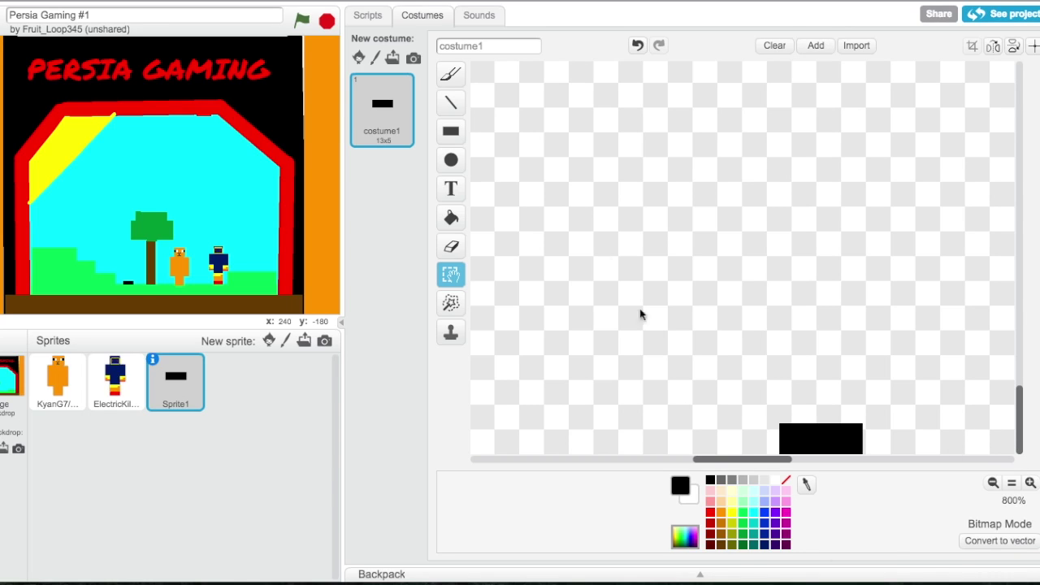
click(451, 130)
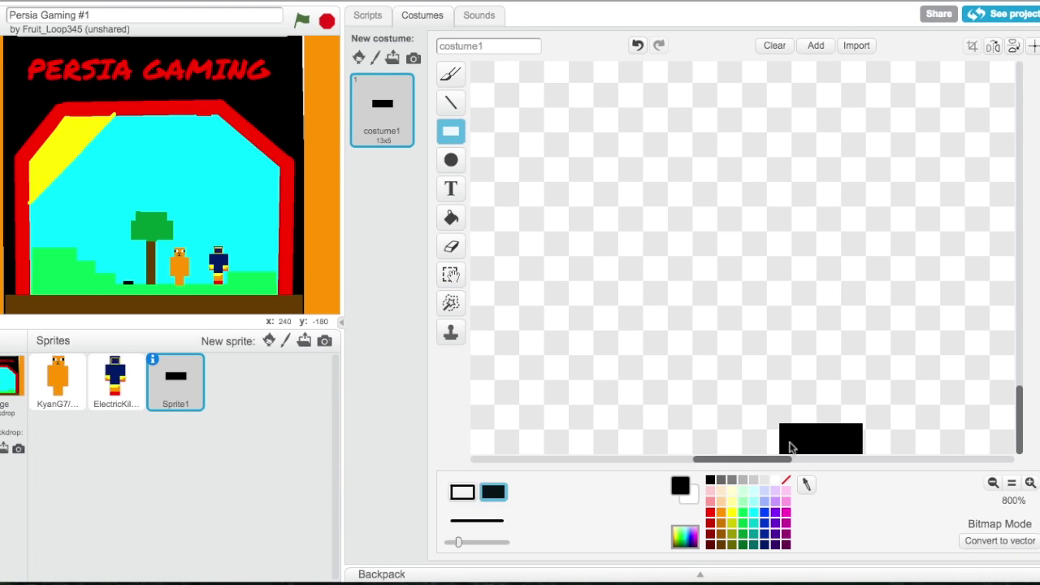
drag(782, 453, 863, 335)
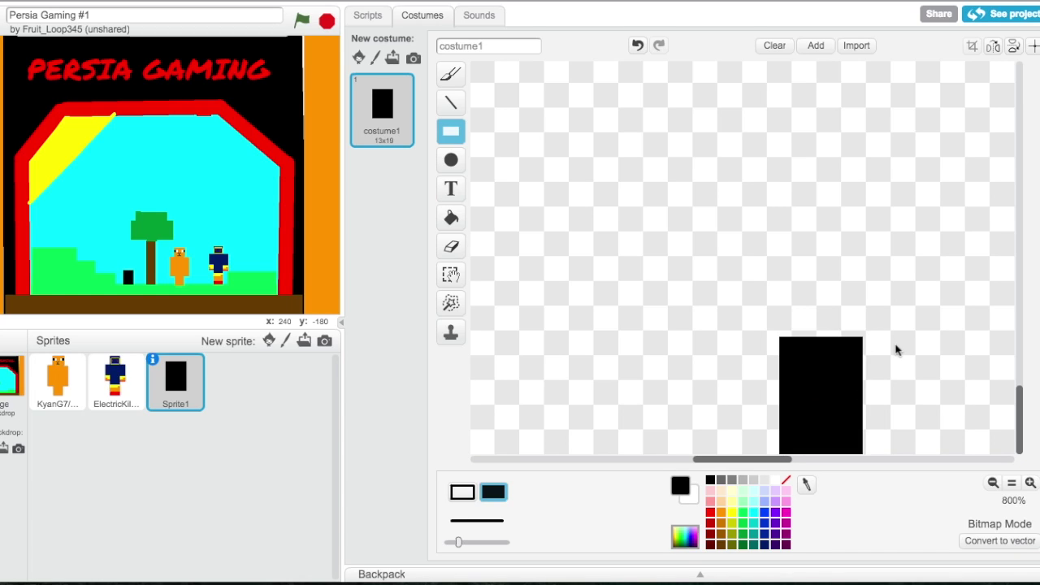
Squash the black block's height in stages until the costume is about 13 × 13 pixels
click(451, 274)
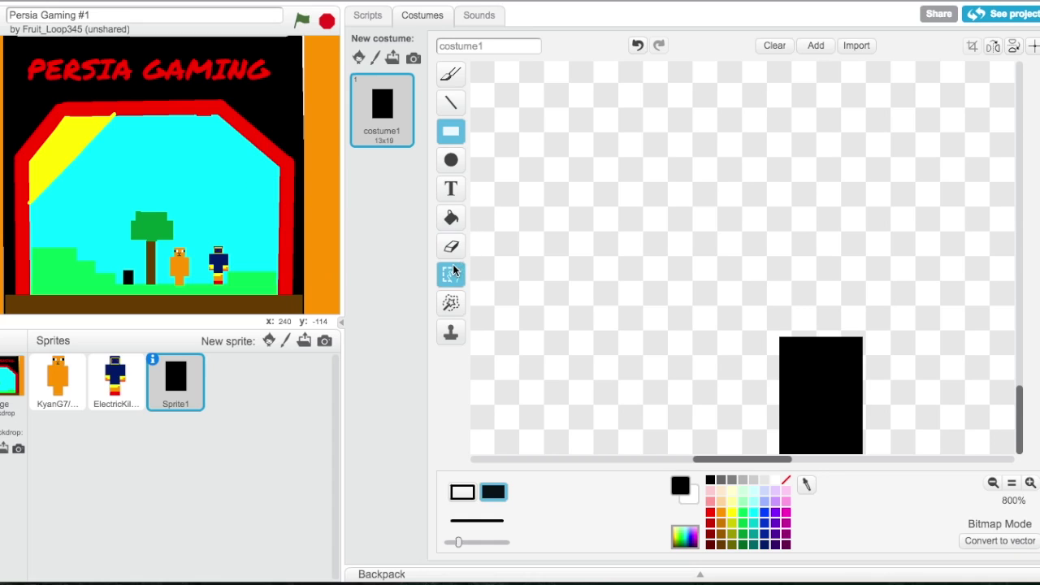
drag(714, 278, 937, 454)
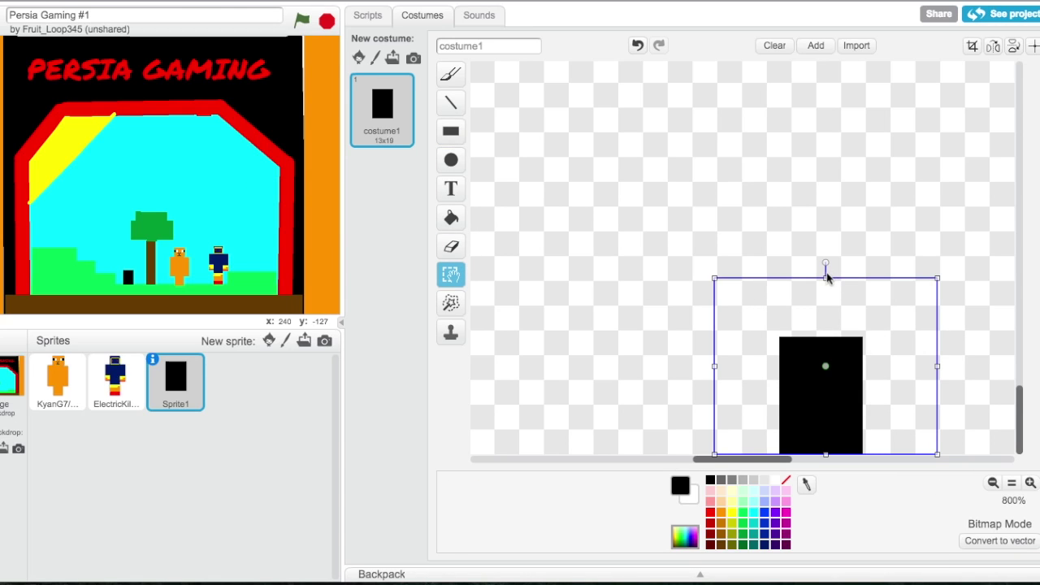
drag(824, 277, 826, 303)
click(914, 218)
drag(621, 260, 979, 500)
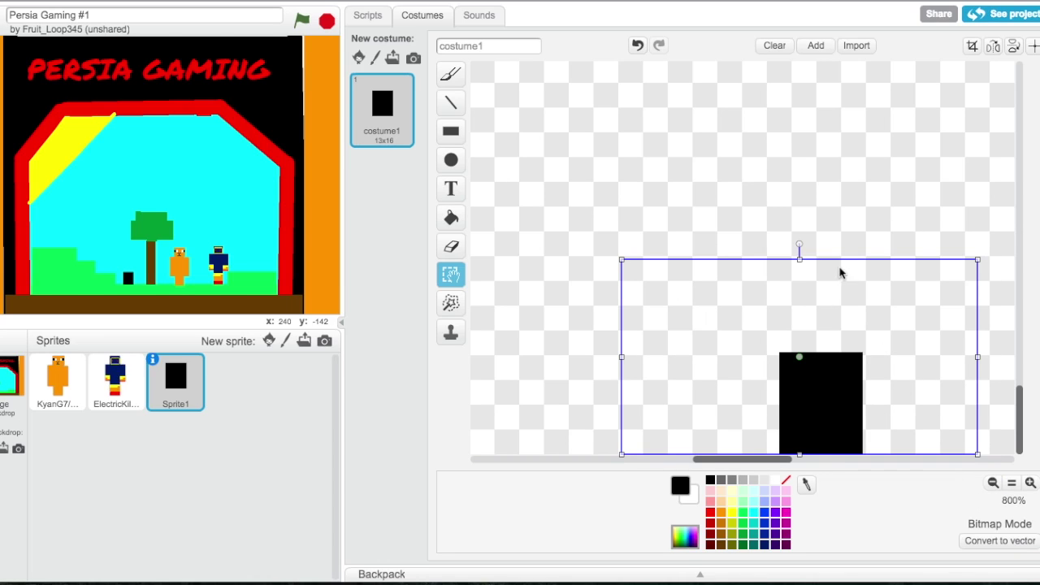
drag(804, 260, 801, 284)
click(906, 233)
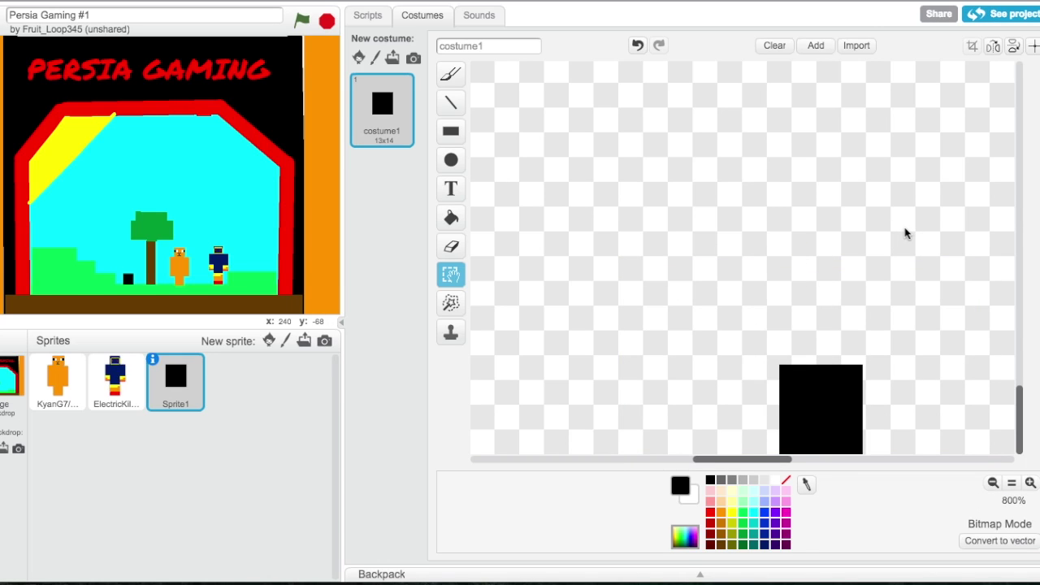
drag(665, 275, 1004, 465)
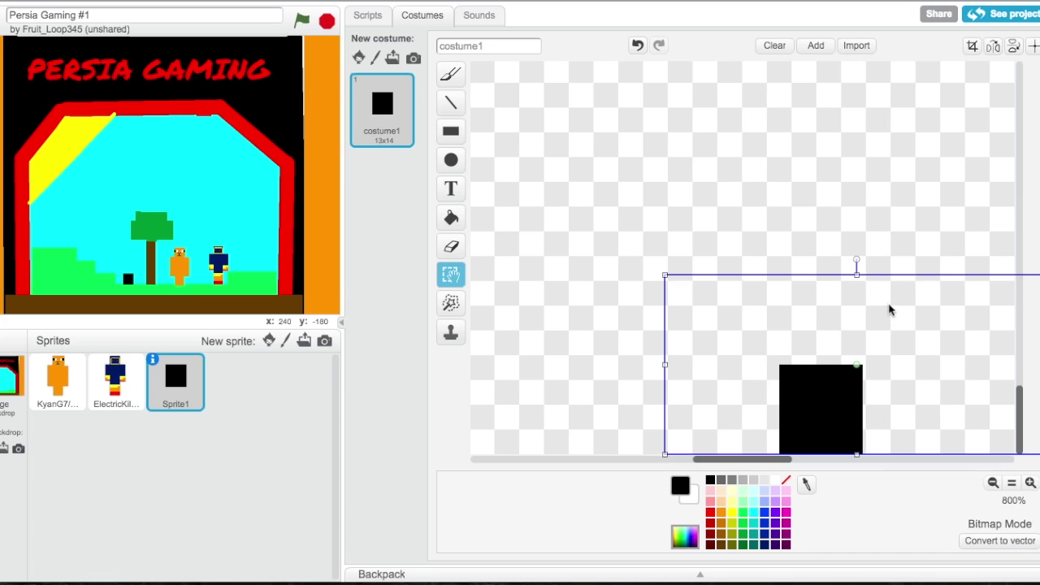
drag(854, 281, 856, 291)
click(836, 270)
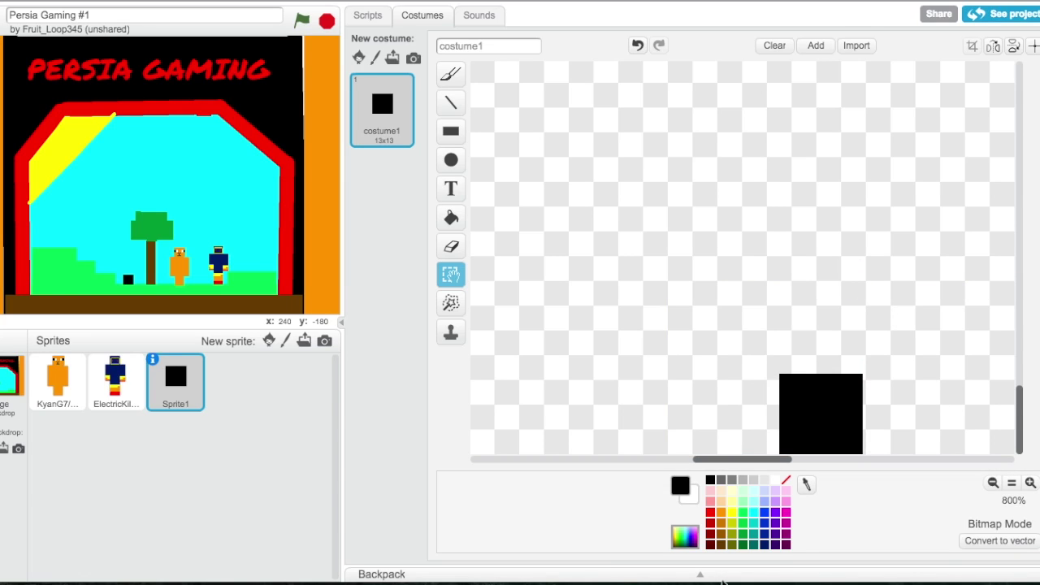
Draw two filled yellow vertical stripes on the left and right halves of the black leg block
click(731, 524)
click(732, 508)
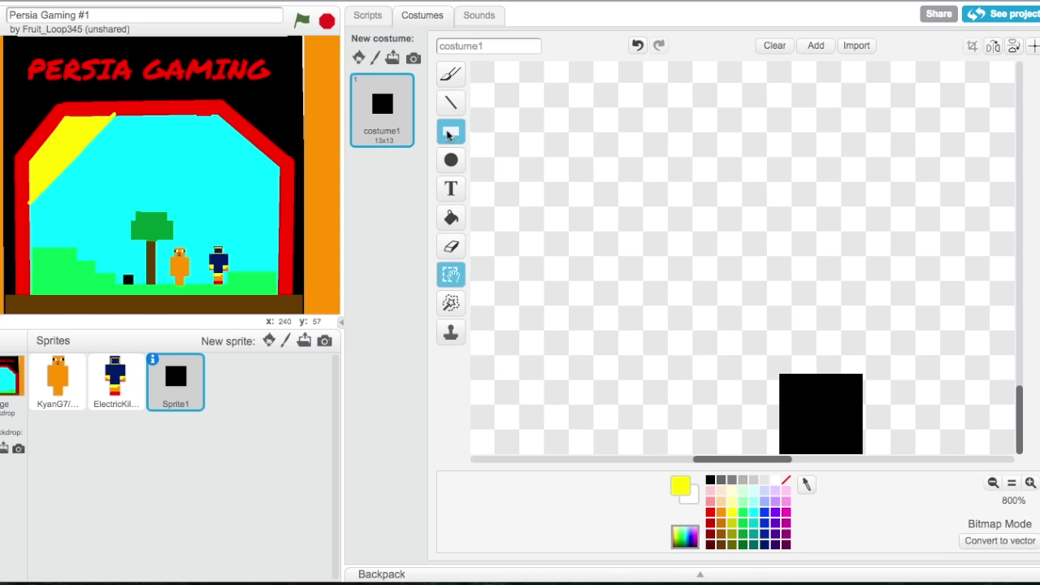
click(450, 134)
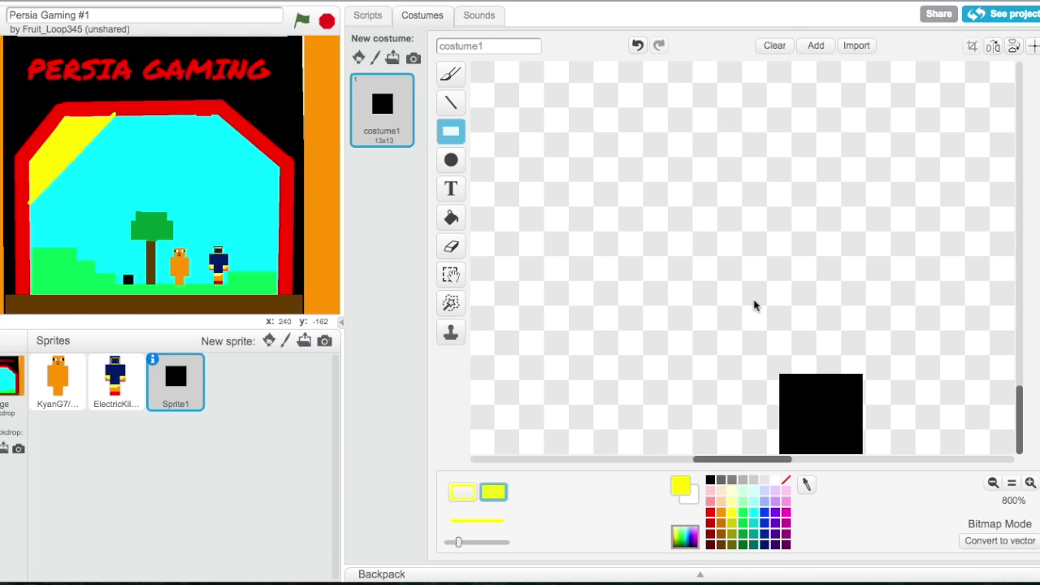
mouse_move(790, 377)
mouse_down()
mouse_move(808, 399)
mouse_move(814, 450)
mouse_up()
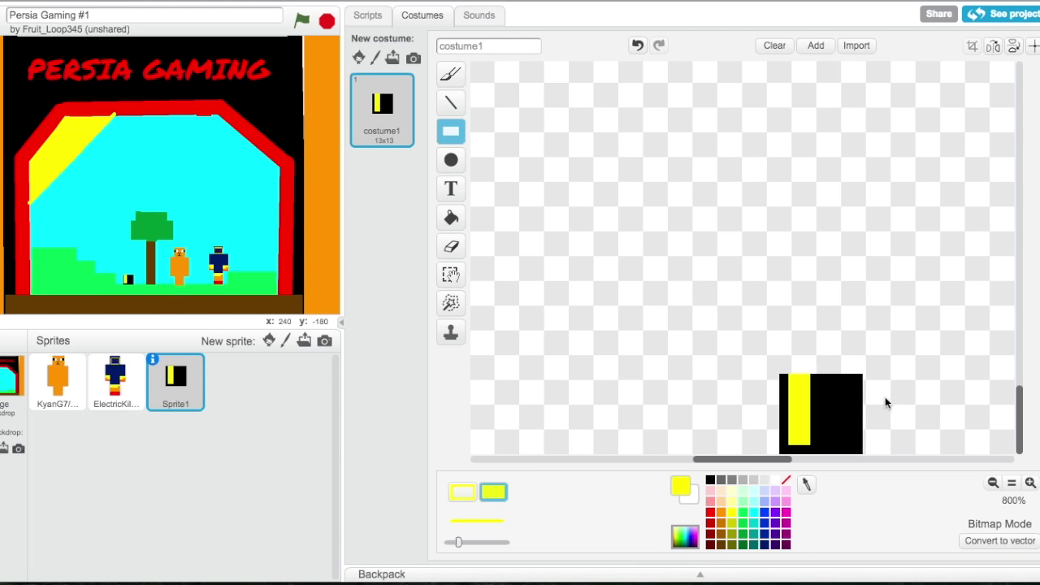
mouse_move(833, 376)
mouse_down()
mouse_move(852, 451)
mouse_move(860, 447)
mouse_up()
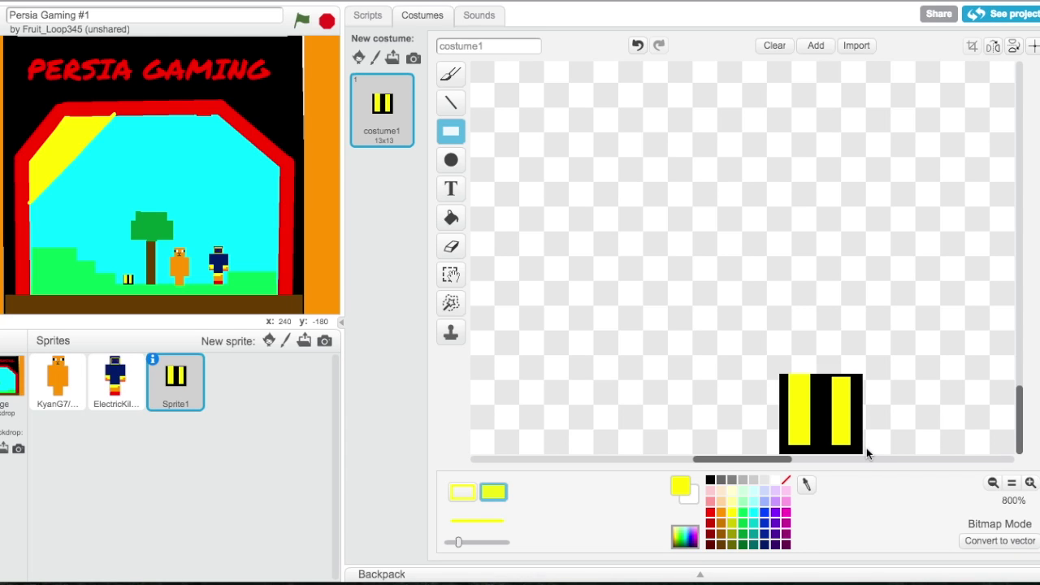
Add a yellow bar along the bottom of the leg block and extend the right yellow stripe to its top edge
mouse_move(860, 446)
mouse_down()
mouse_move(773, 455)
mouse_move(861, 448)
mouse_up()
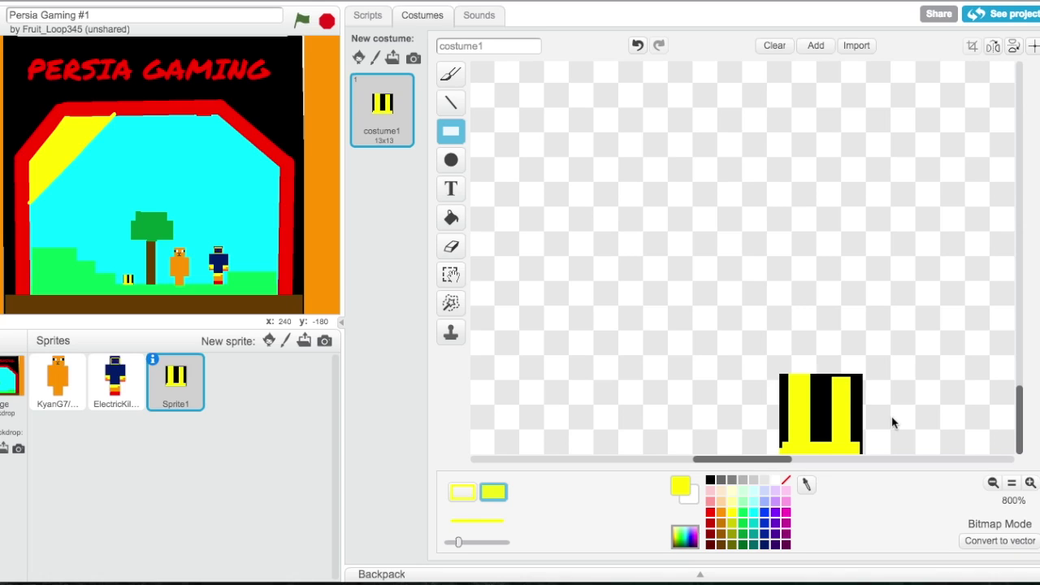
drag(831, 389, 852, 379)
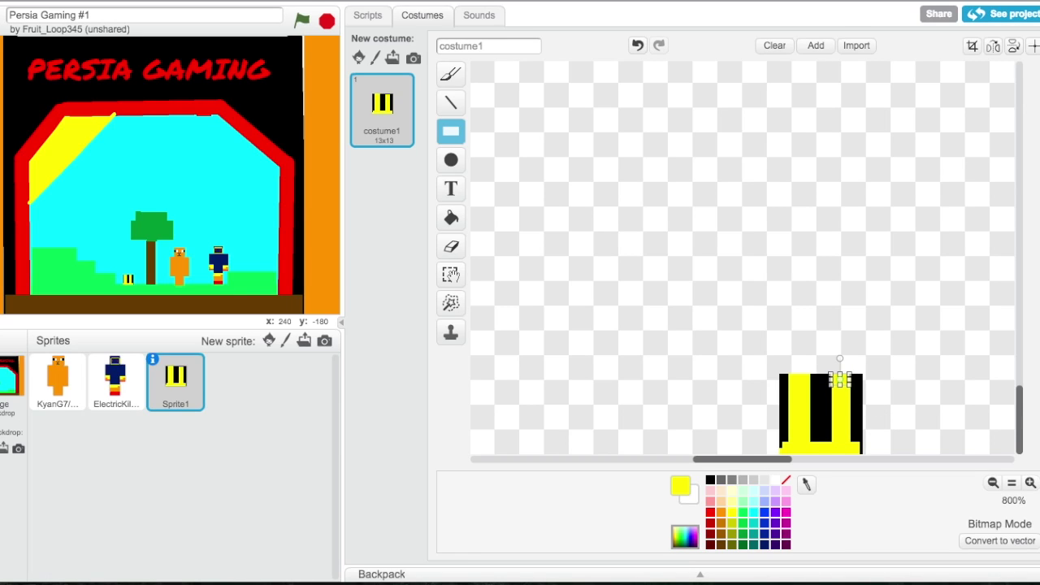
click(1025, 313)
drag(1026, 313, 1027, 421)
click(863, 364)
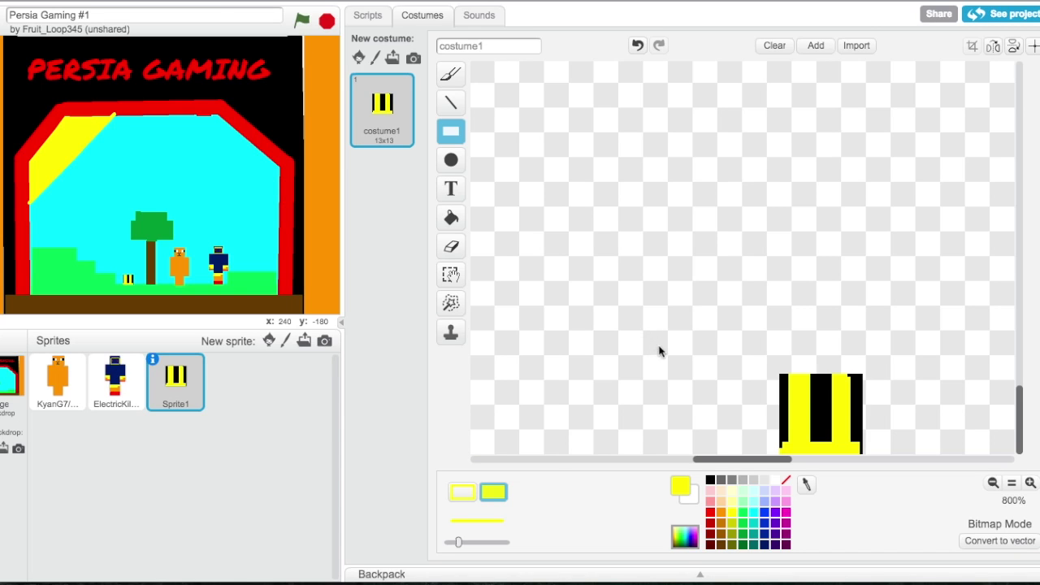
Narrow the left yellow stripe by covering its left side with filled black rectangles
click(710, 480)
drag(789, 422, 798, 380)
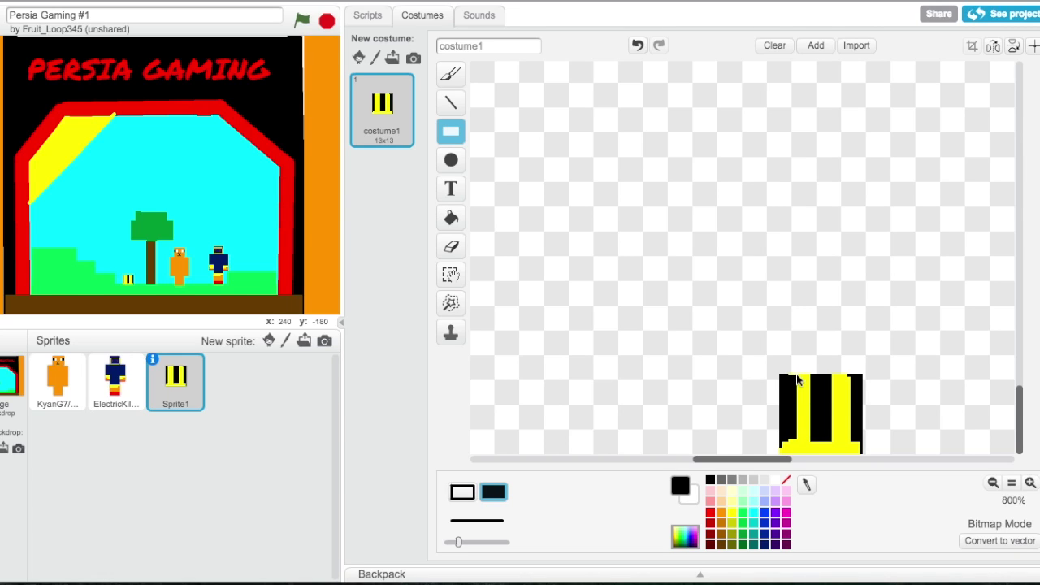
drag(790, 446, 798, 443)
Draw a white torso above the legs, bringing the costume to about 13 × 36 pixels, and add a white arm on its right side
click(691, 490)
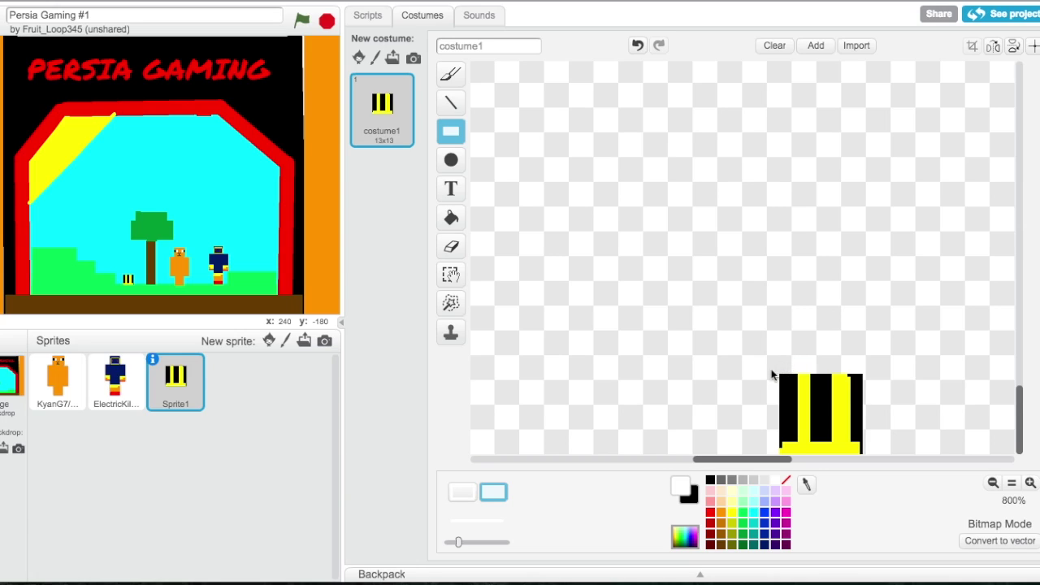
drag(781, 378, 865, 234)
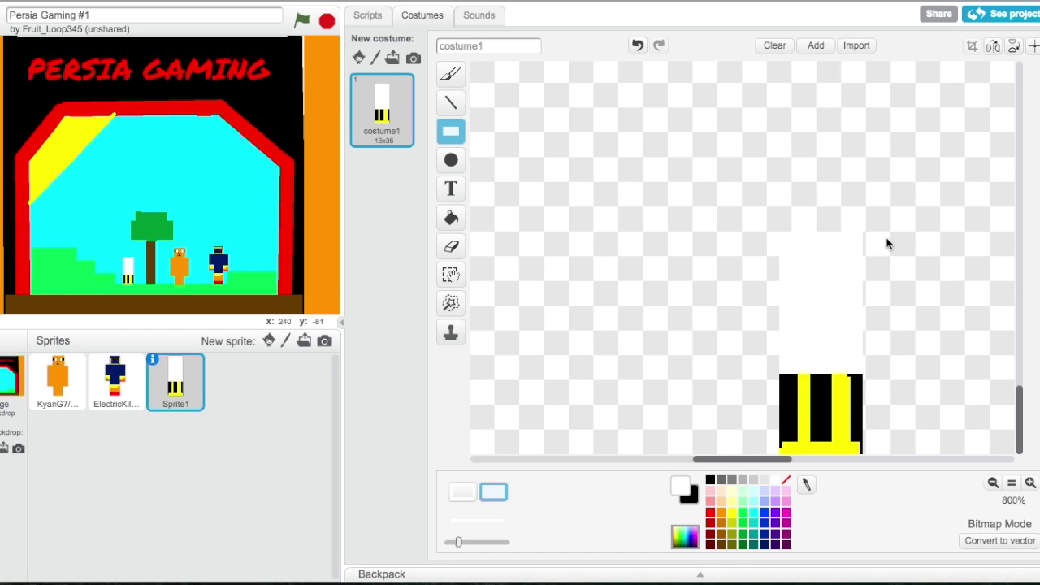
drag(864, 234, 891, 356)
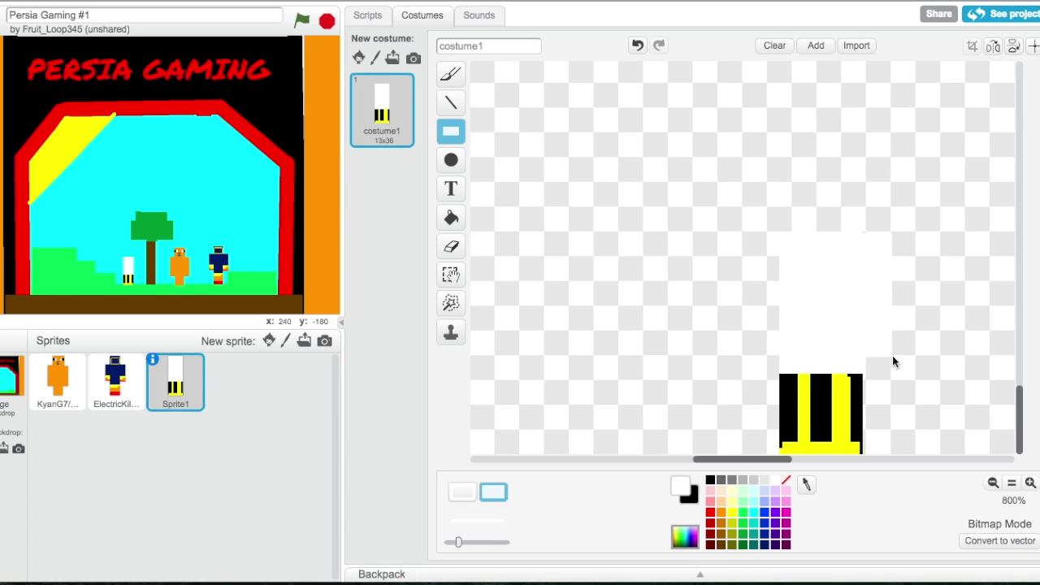
Finish the white right arm and add a matching white left arm, bringing the costume to about 23 × 36 pixels
drag(892, 355, 894, 356)
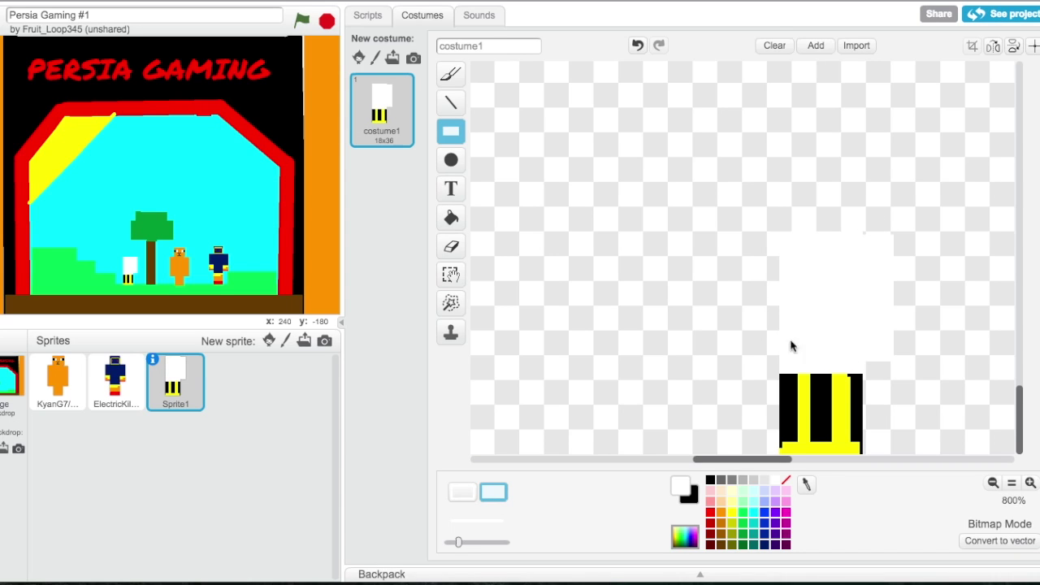
drag(778, 355, 750, 236)
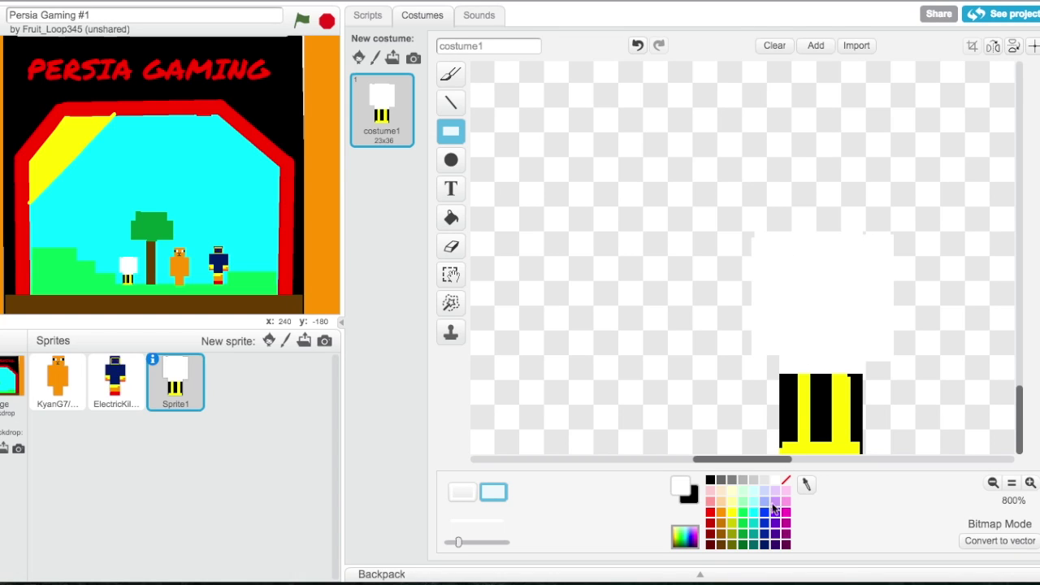
Draw a blocky letter T in filled yellow-green rectangles on the left side of the white chest
click(735, 526)
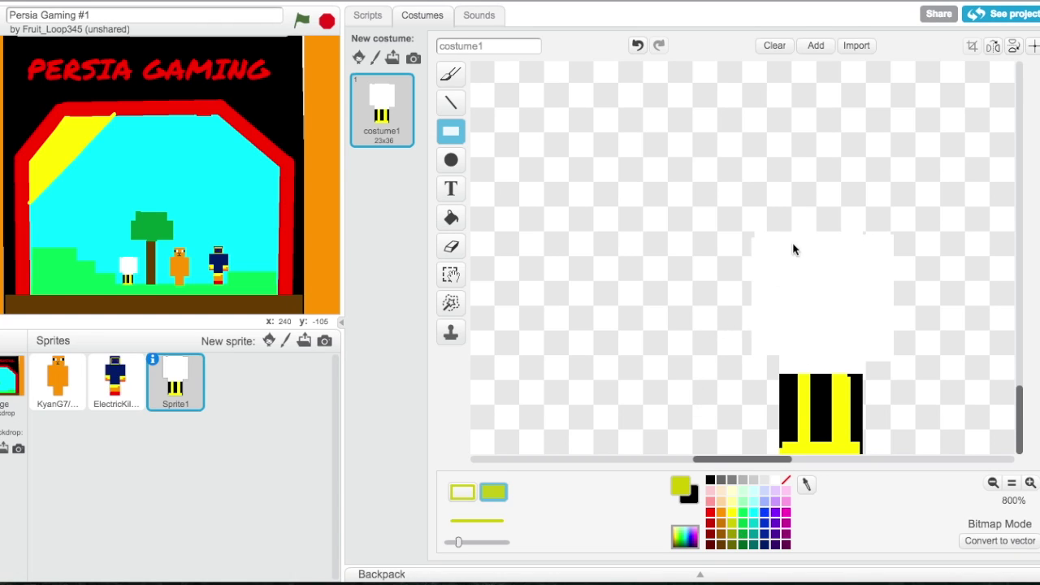
drag(752, 259, 781, 264)
click(761, 269)
drag(764, 278, 772, 286)
click(810, 289)
Draw a blocky yellow-green letter C near the middle of the chest, undoing the misplaced stroke that makes it look like an F
drag(803, 260, 809, 282)
click(802, 268)
drag(805, 275, 822, 282)
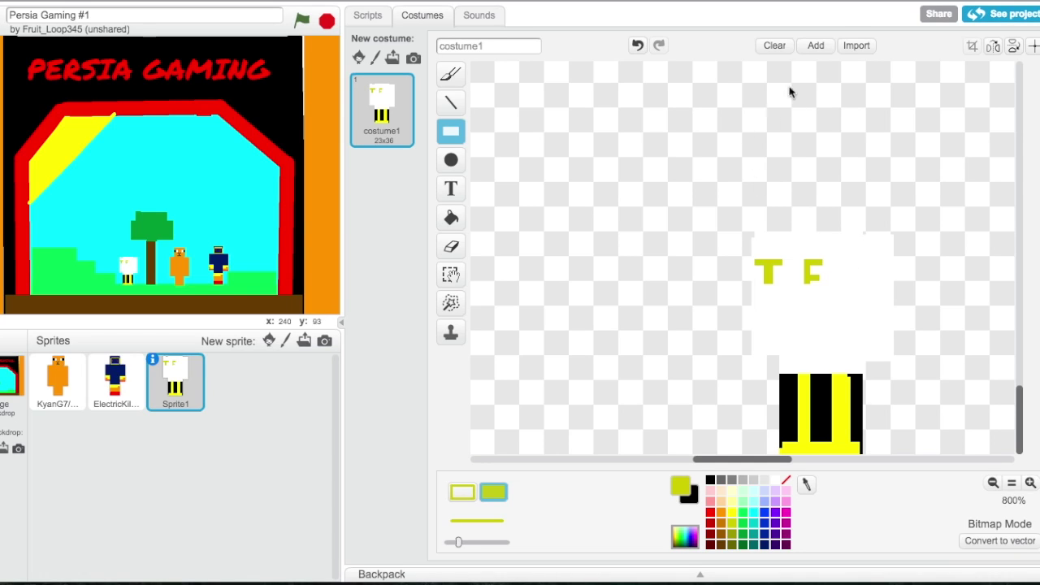
click(638, 45)
drag(822, 279, 804, 284)
Draw a blocky yellow-green letter P on the right side of the chest from small filled rectangles
drag(837, 259, 851, 279)
click(637, 47)
mouse_move(864, 283)
mouse_down()
mouse_move(861, 269)
mouse_move(879, 269)
mouse_up()
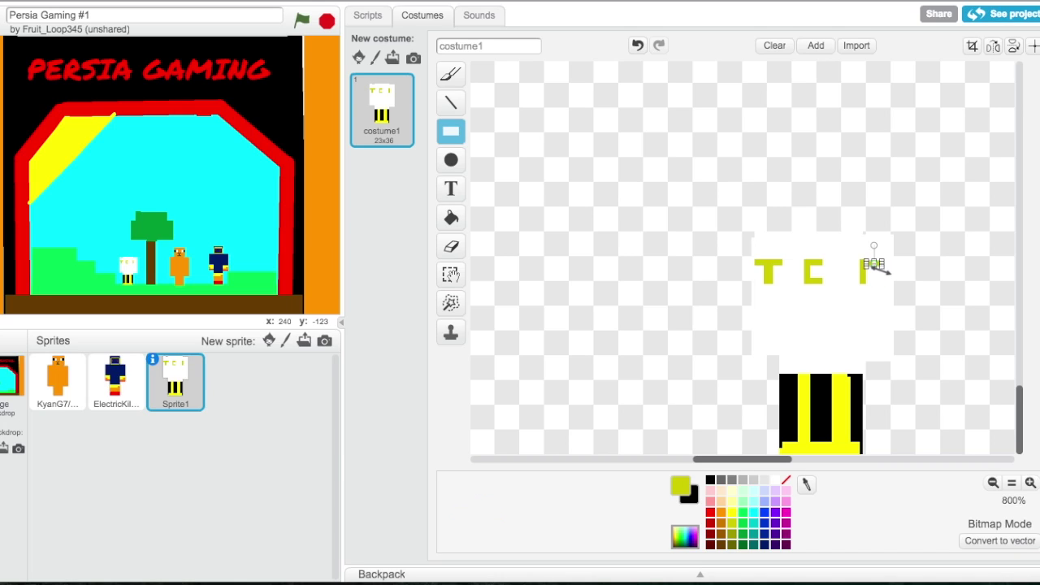
click(886, 273)
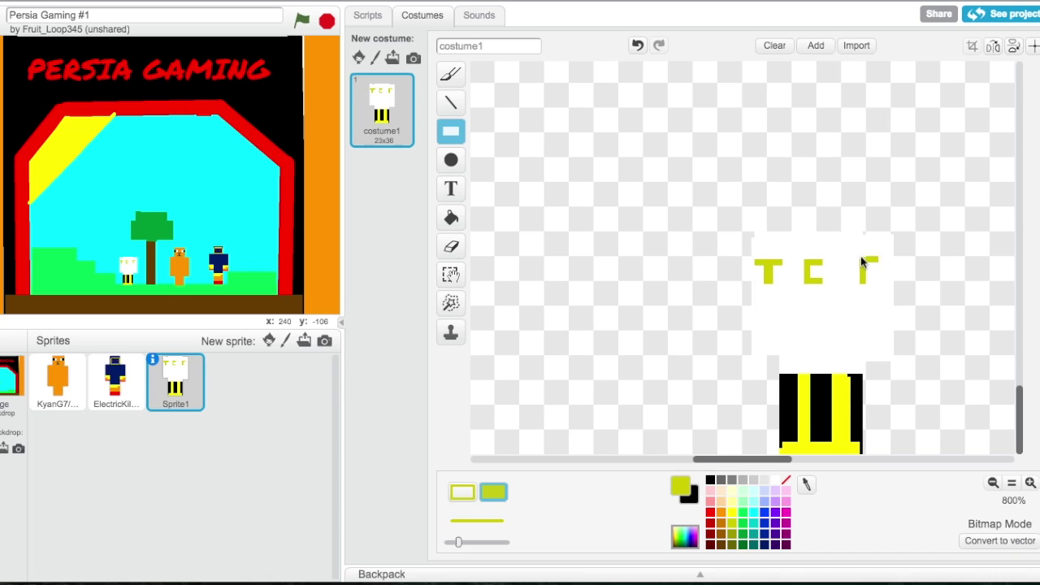
drag(862, 261, 873, 262)
click(882, 274)
drag(877, 263, 885, 283)
click(886, 276)
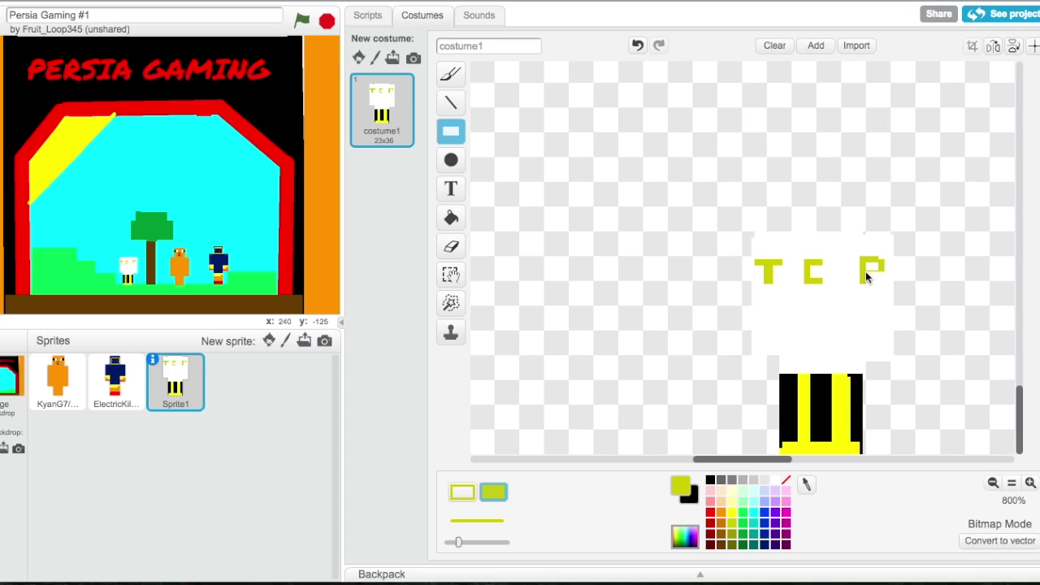
drag(882, 273, 866, 281)
Shift the letter C slightly right between the T and P, and fill the transparent gap it leaves with white
click(451, 275)
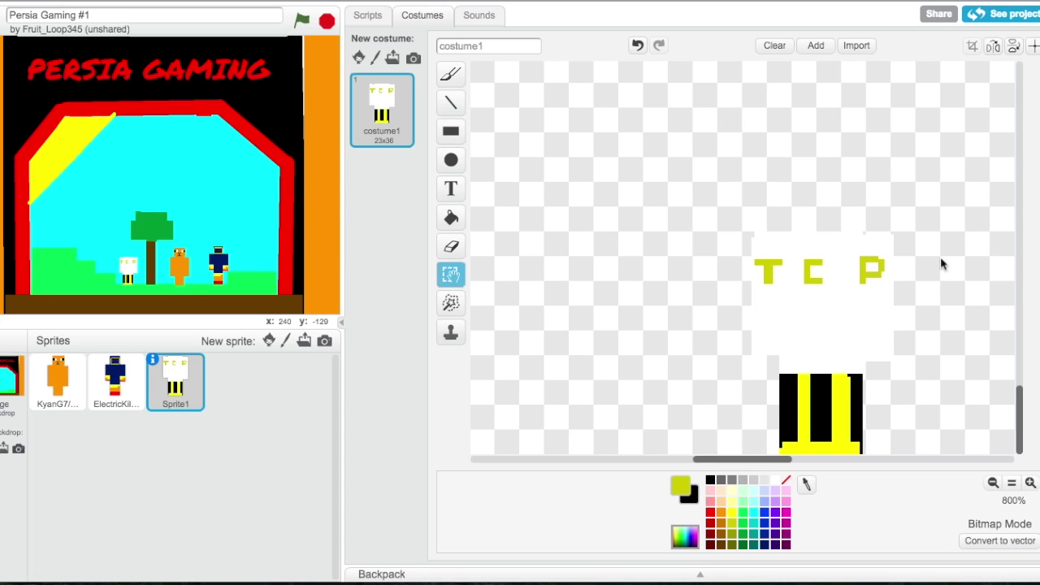
drag(795, 251, 825, 286)
click(919, 271)
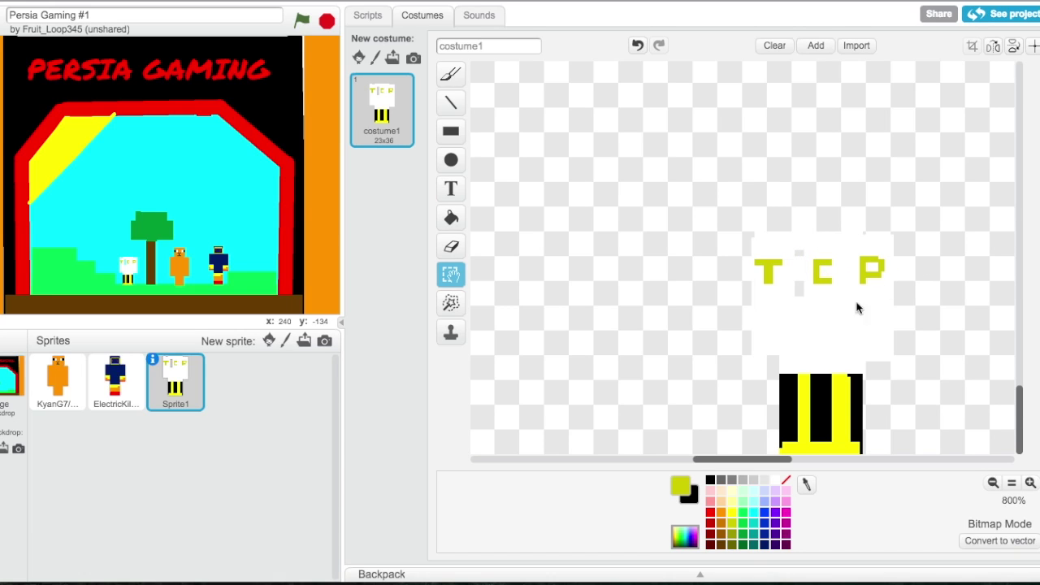
click(451, 217)
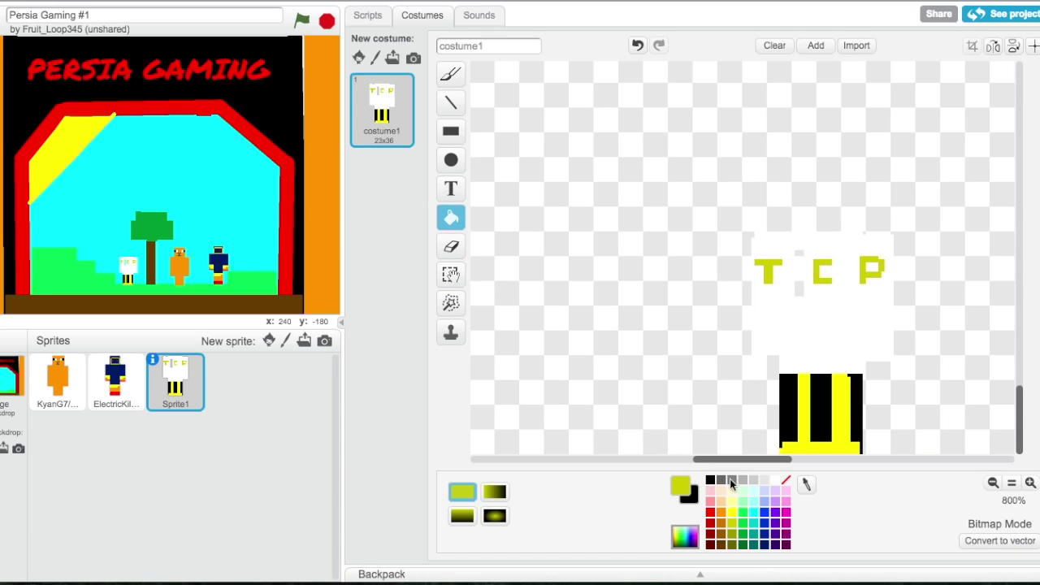
click(776, 481)
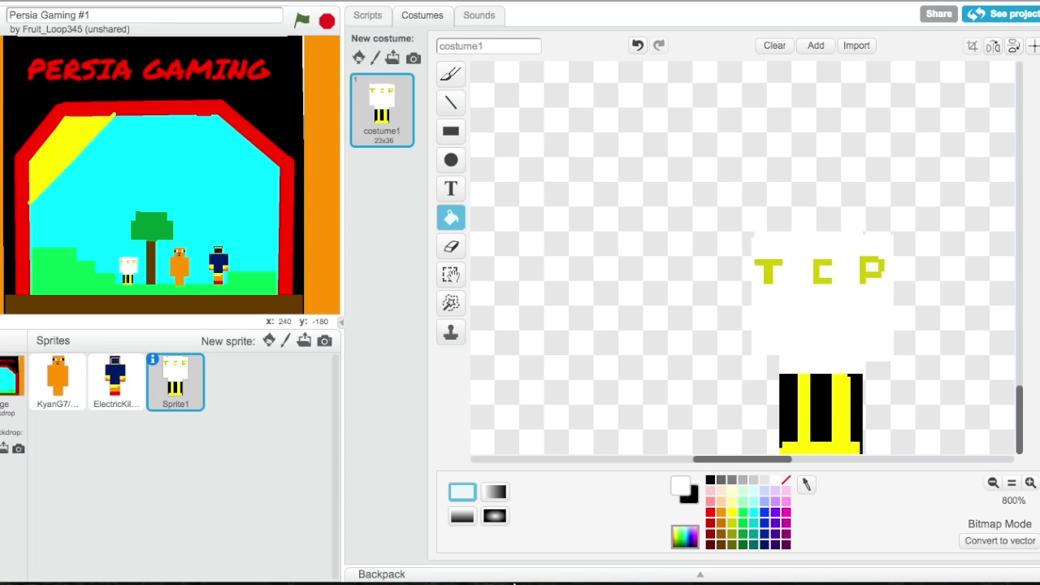
Try a filled black circle as the hand at the end of the left arm
click(689, 495)
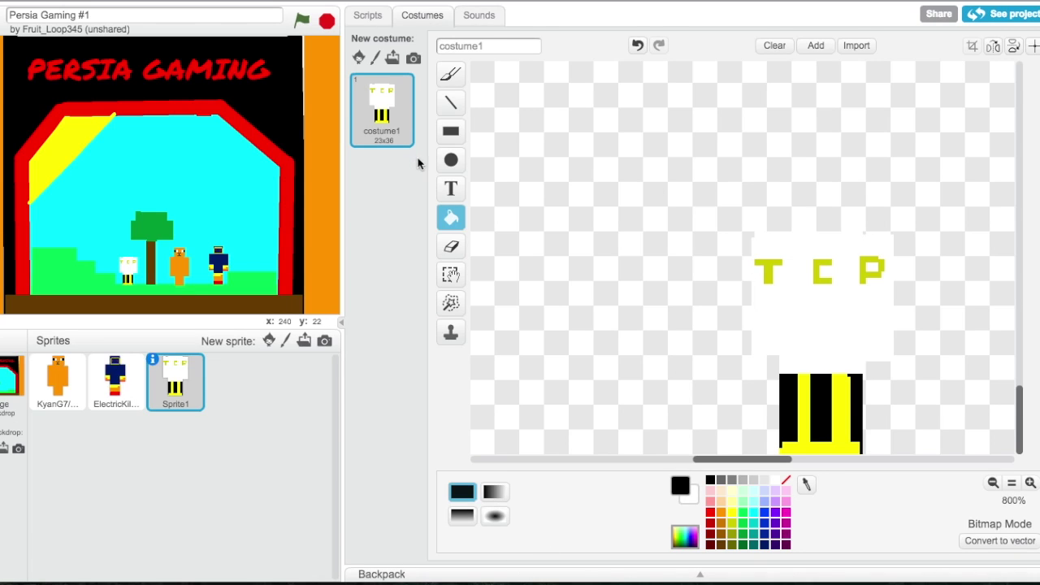
click(448, 135)
click(451, 160)
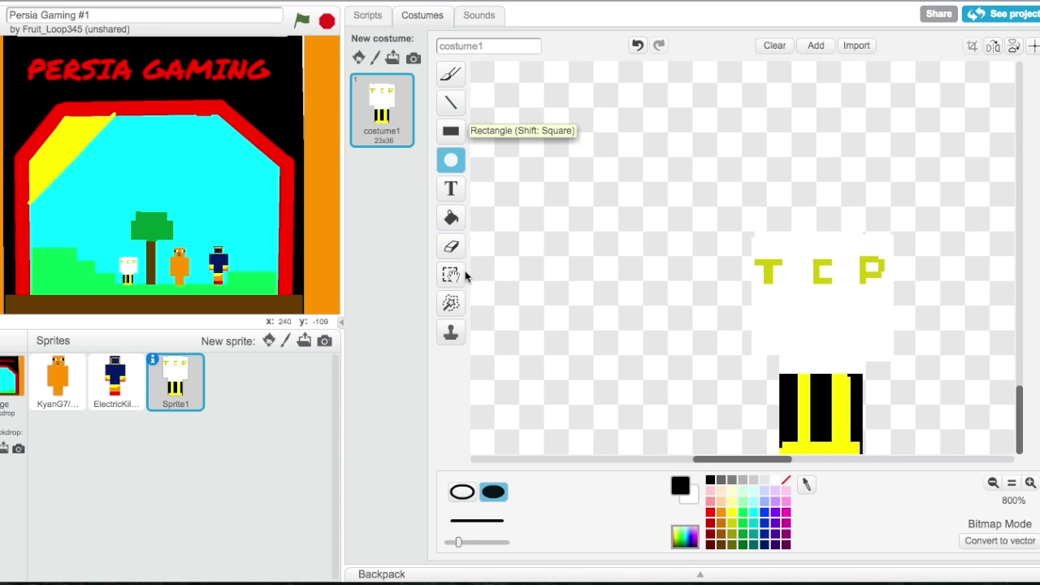
click(451, 188)
click(453, 165)
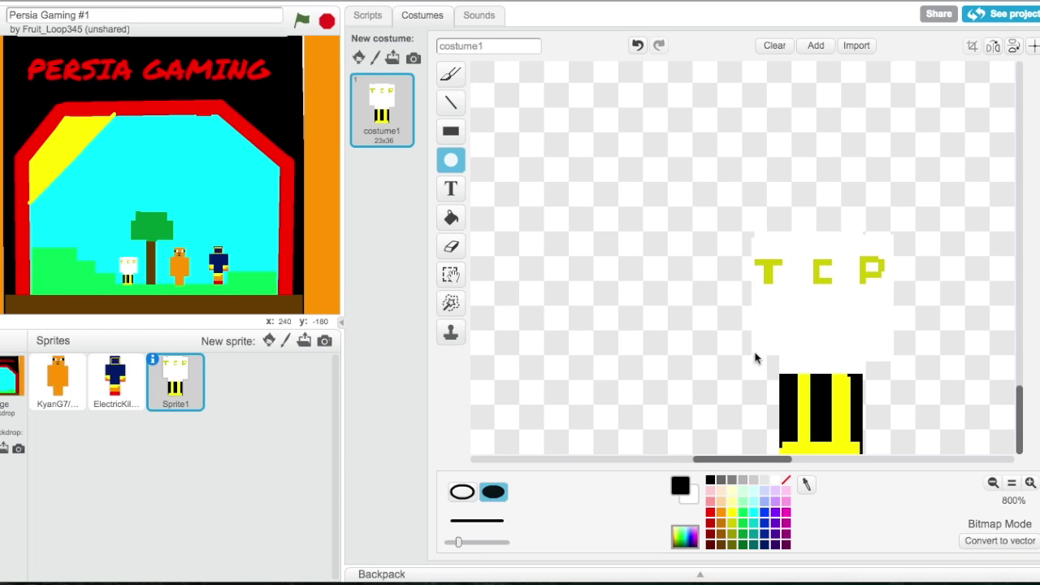
drag(754, 357, 779, 329)
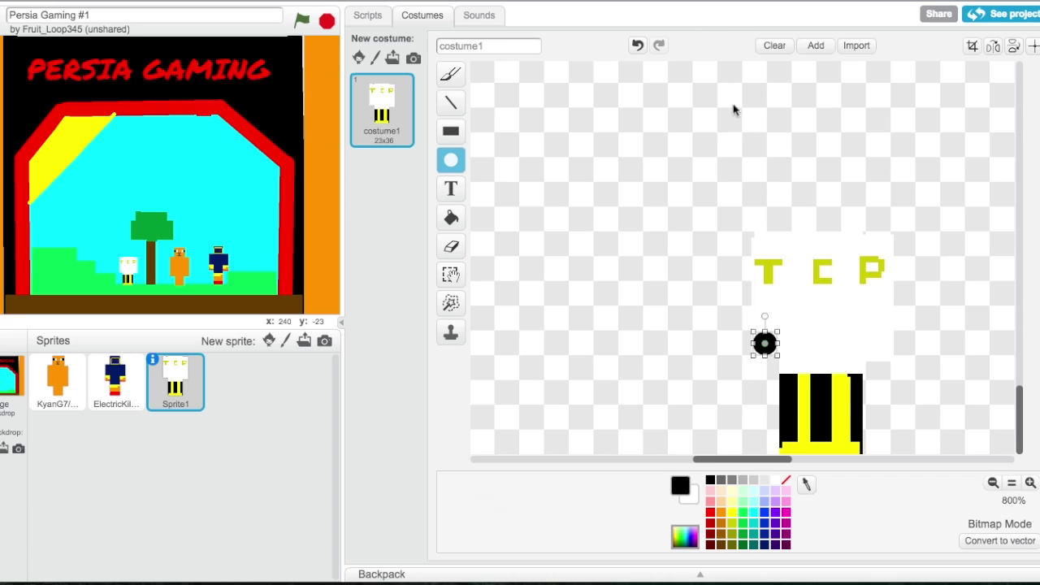
click(638, 46)
Draw a stepped black hand from filled rectangles at the lower end of the left arm
click(451, 130)
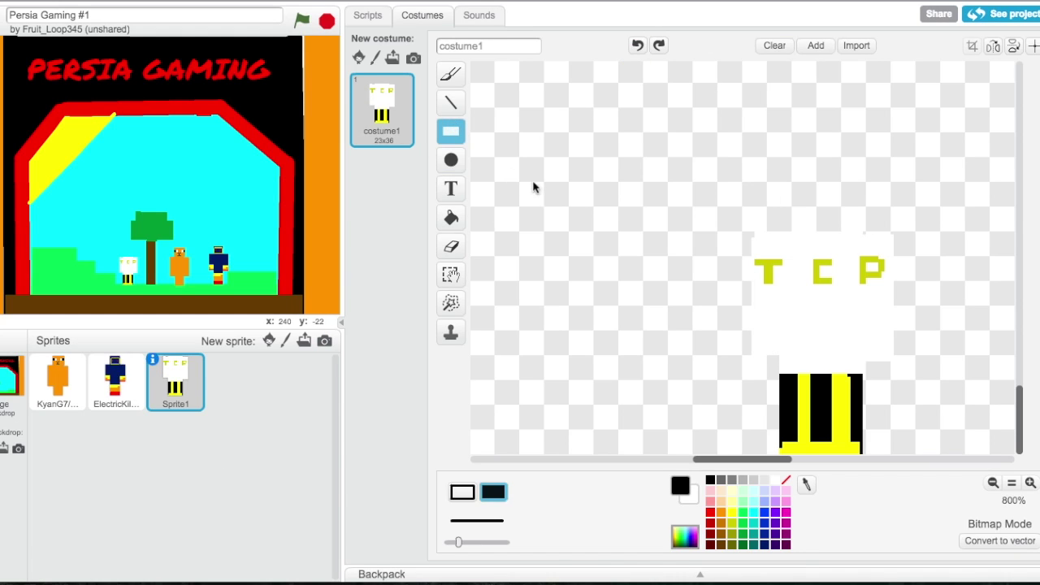
drag(751, 355, 778, 331)
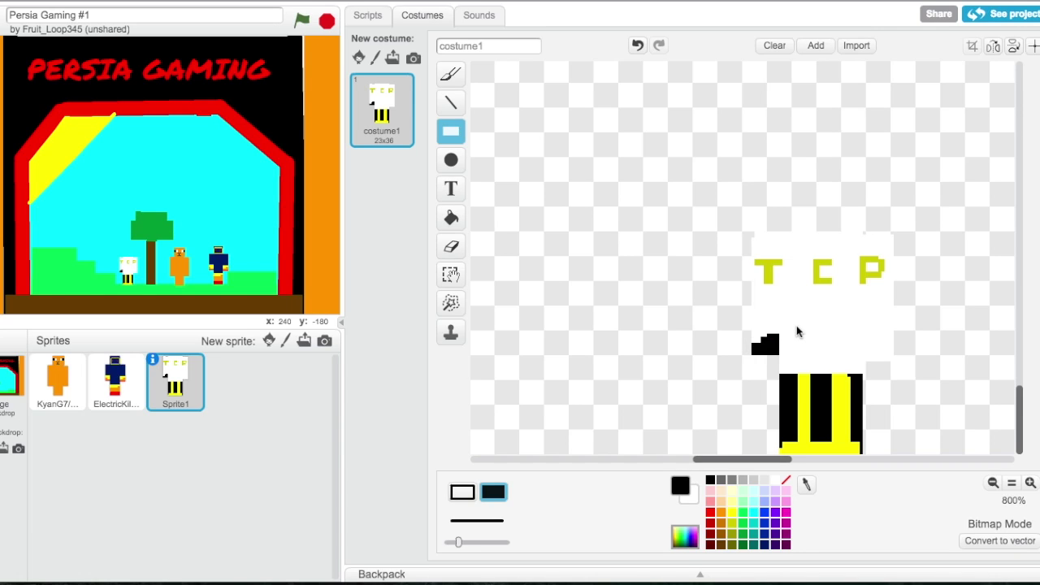
Try to copy the black left hand onto the end of the right arm
click(450, 332)
drag(779, 331, 749, 356)
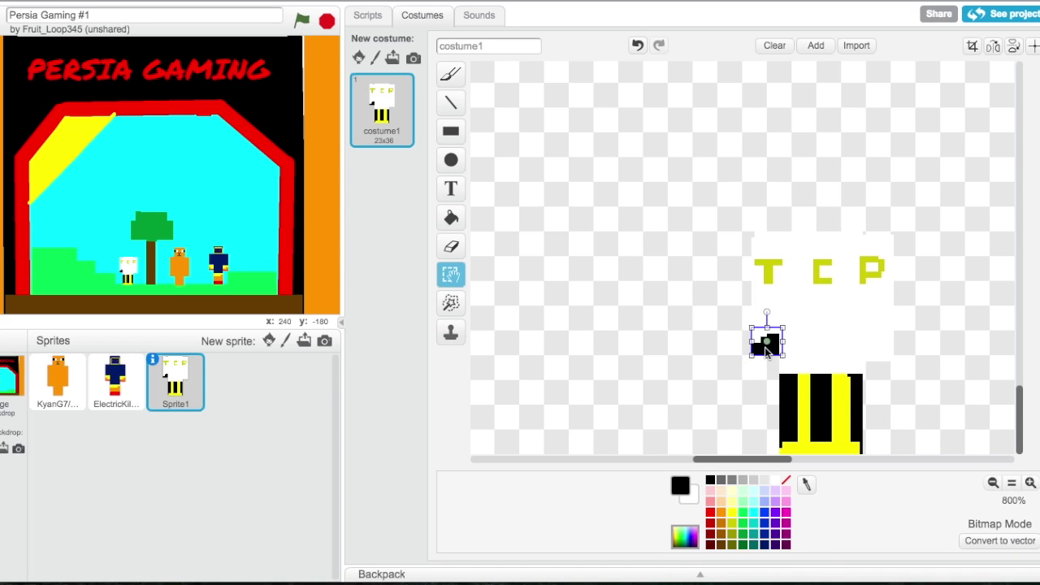
drag(761, 348, 874, 351)
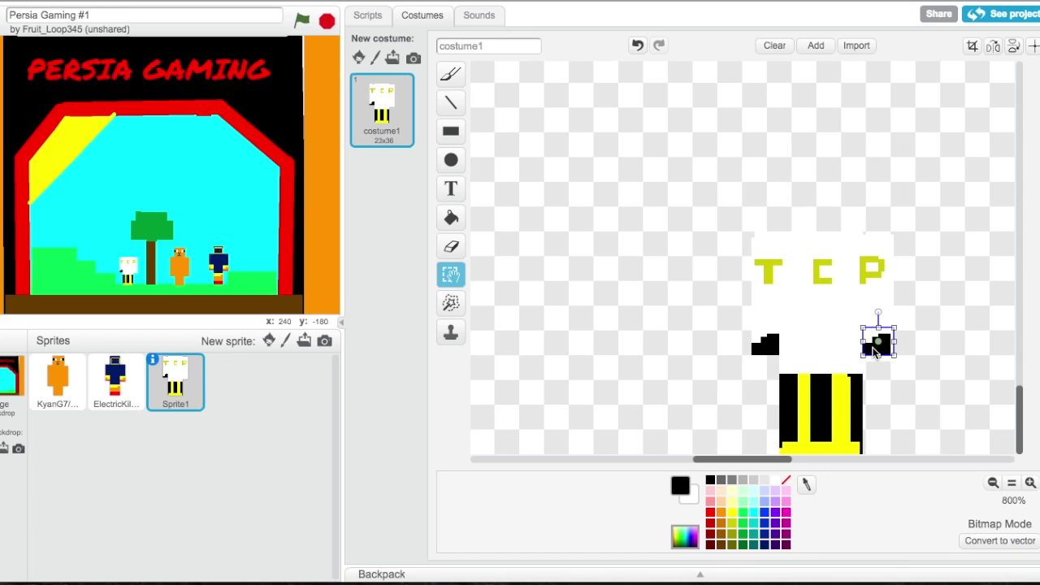
mouse_move(877, 312)
mouse_down()
mouse_move(837, 339)
mouse_move(884, 383)
mouse_move(917, 325)
mouse_move(879, 307)
mouse_up()
drag(877, 342, 847, 344)
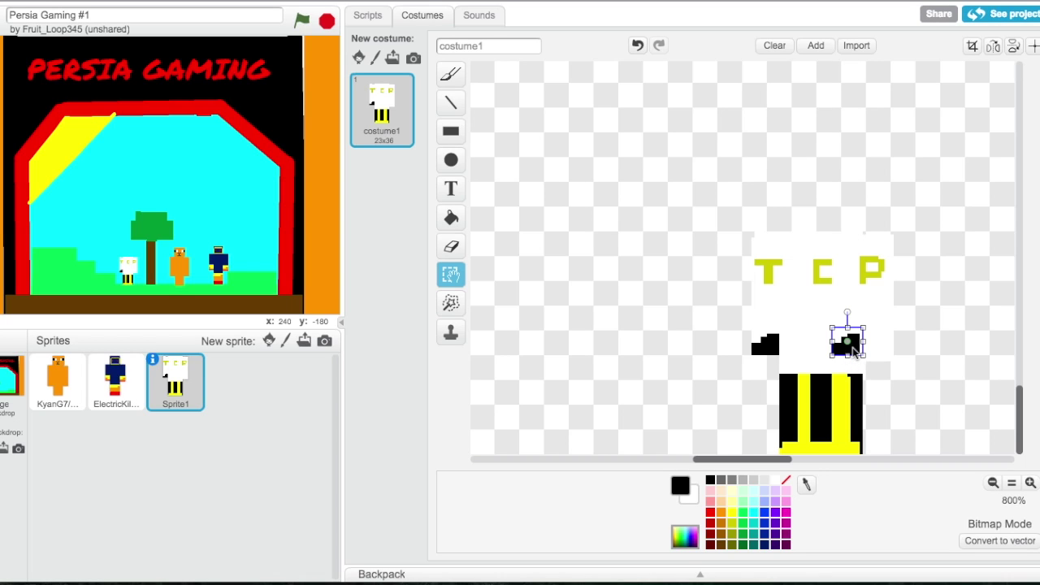
key(Delete)
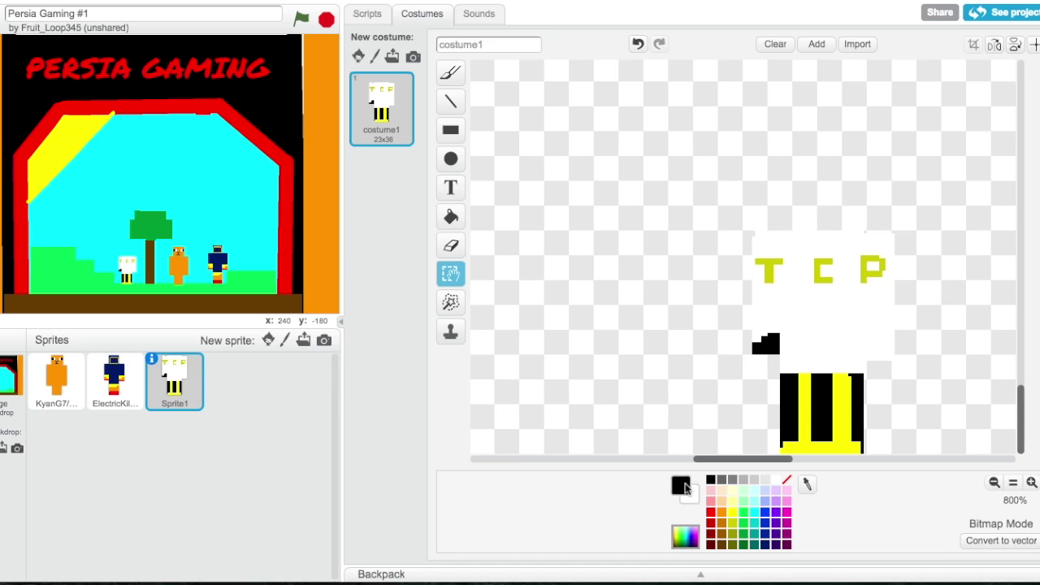
Draw a filled white rectangle above the torso as the head, bringing the costume to about 23 × 47 pixels
click(688, 492)
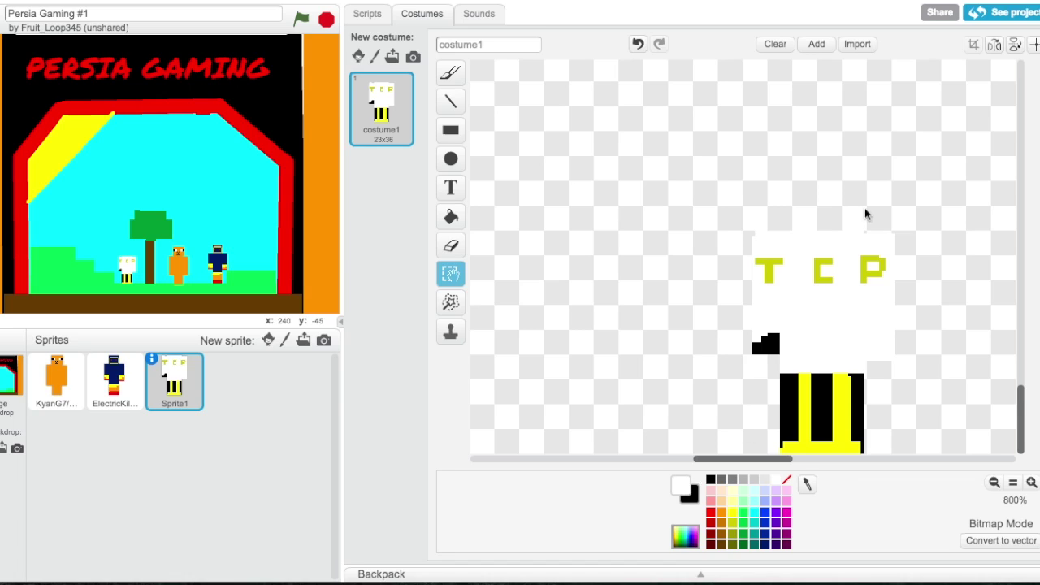
click(450, 130)
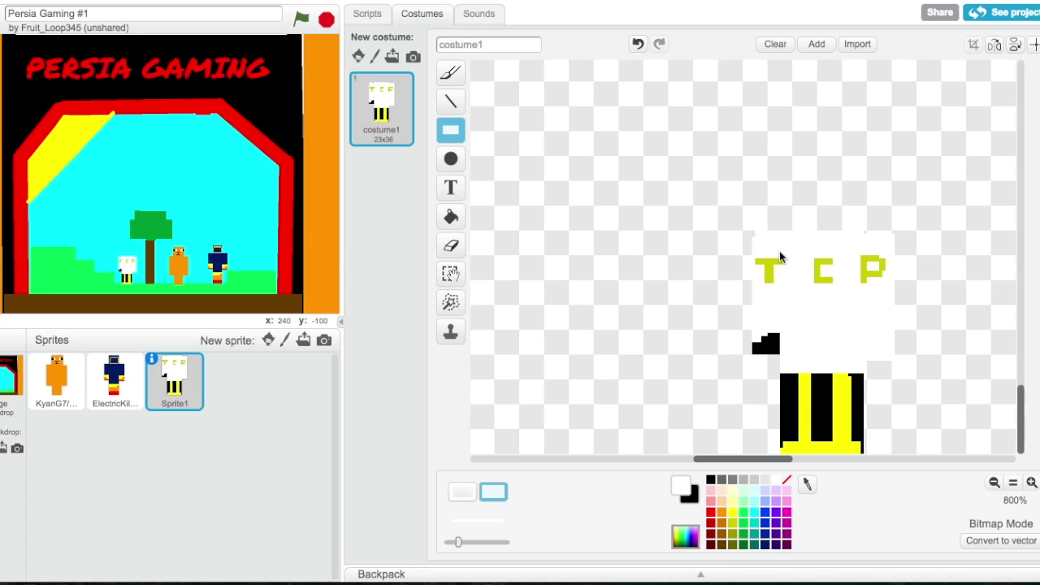
drag(780, 241, 869, 160)
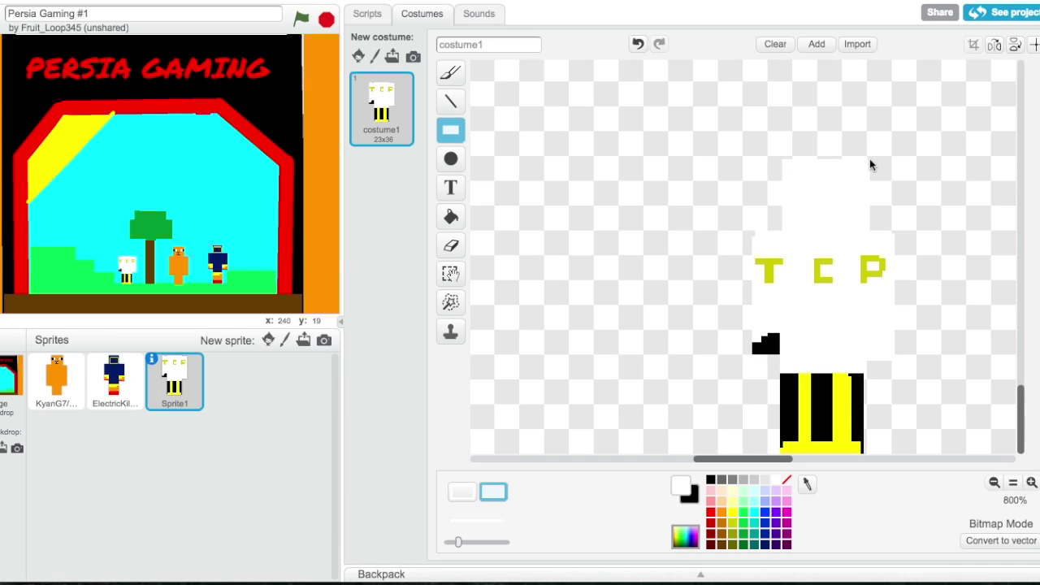
click(1002, 180)
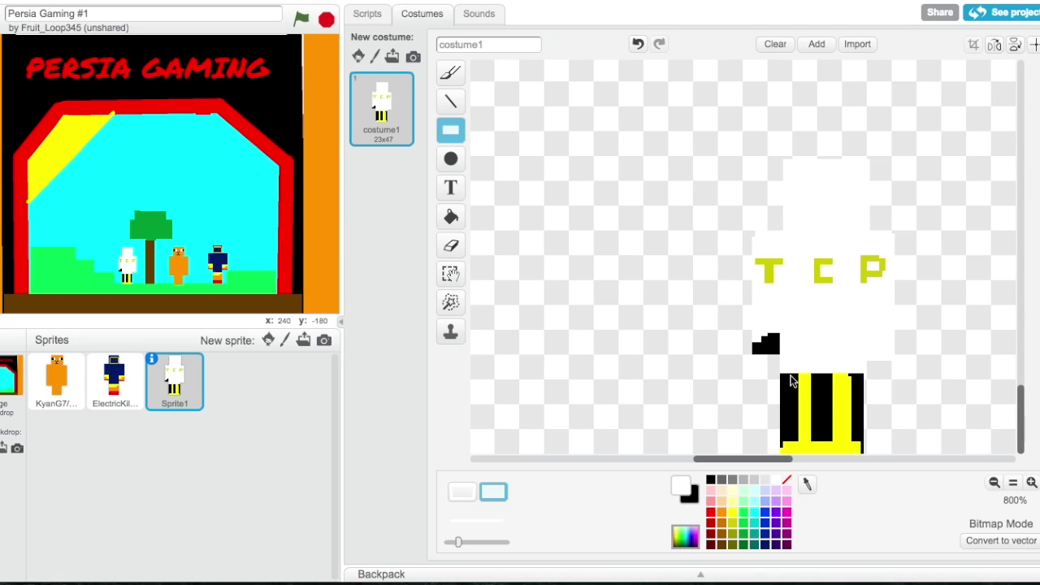
Draw a stepped black hand mirroring the left one at the end of the right arm, using filled rectangles
click(675, 485)
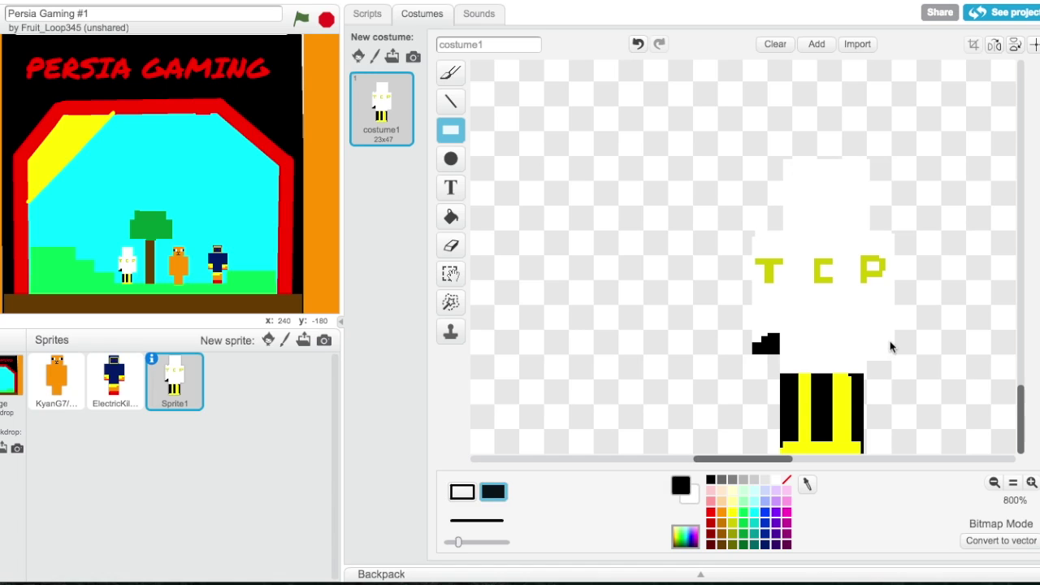
drag(892, 358, 868, 350)
click(638, 44)
click(637, 44)
drag(872, 349, 867, 352)
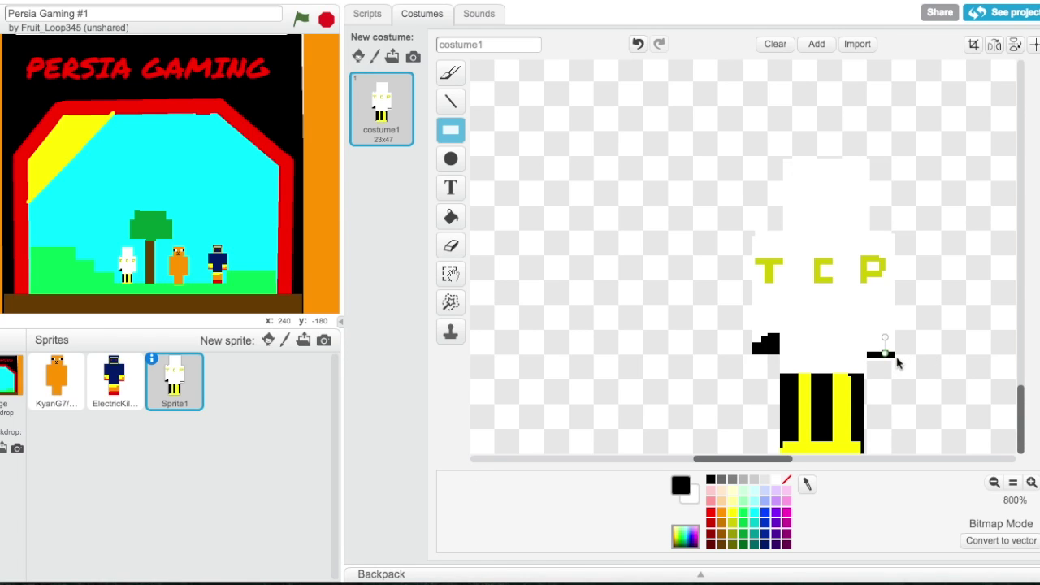
drag(890, 357, 868, 345)
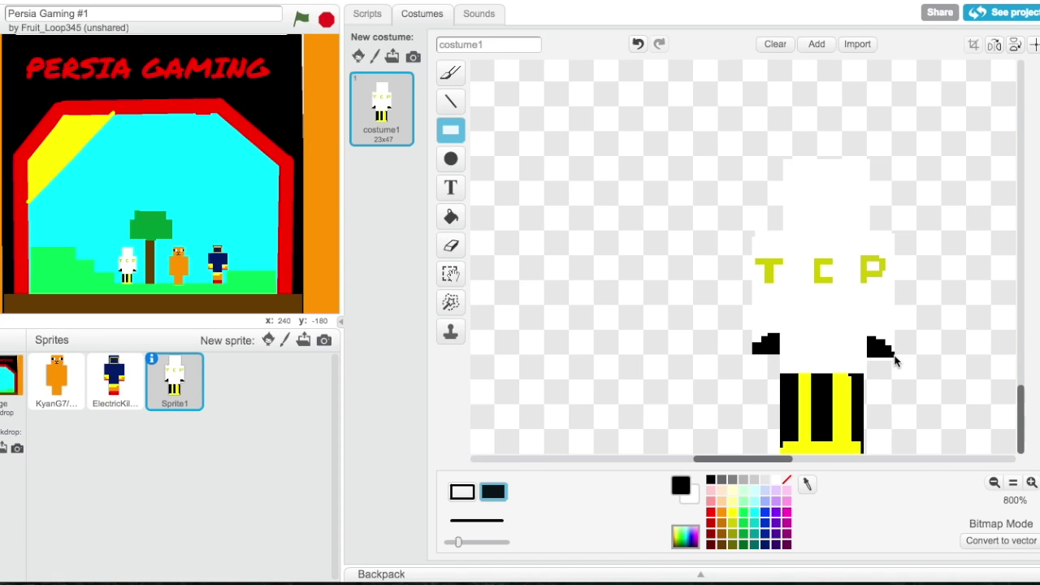
drag(869, 356, 894, 366)
Draw a thin filled red bar as the mouth on the lower part of the head
click(711, 512)
drag(809, 210, 850, 219)
click(892, 225)
Draw a wide filled yellow rectangle as the beak directly above the red mouth
click(733, 513)
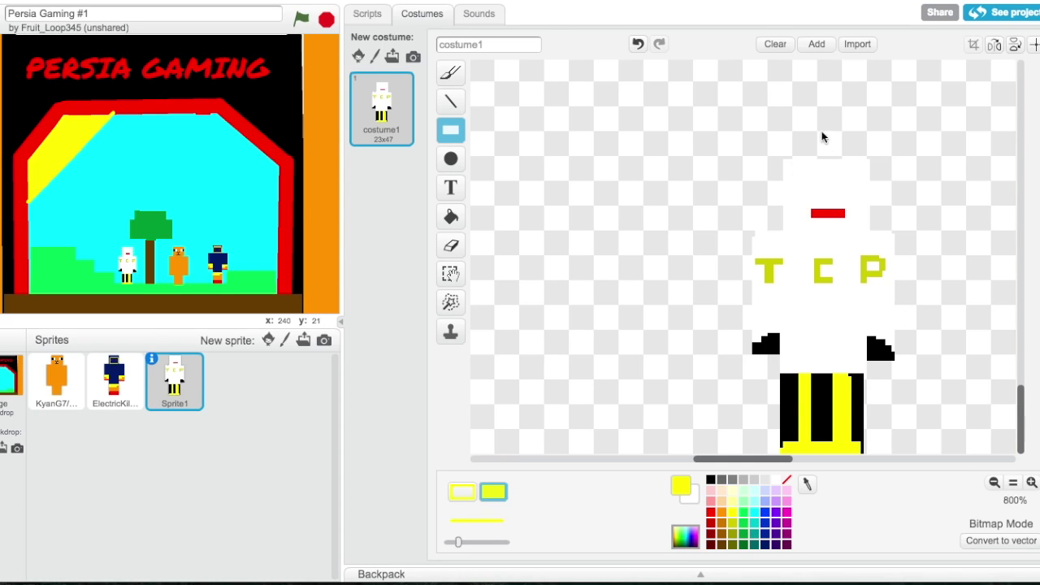
drag(812, 212, 796, 193)
click(637, 43)
click(637, 44)
drag(803, 213, 855, 193)
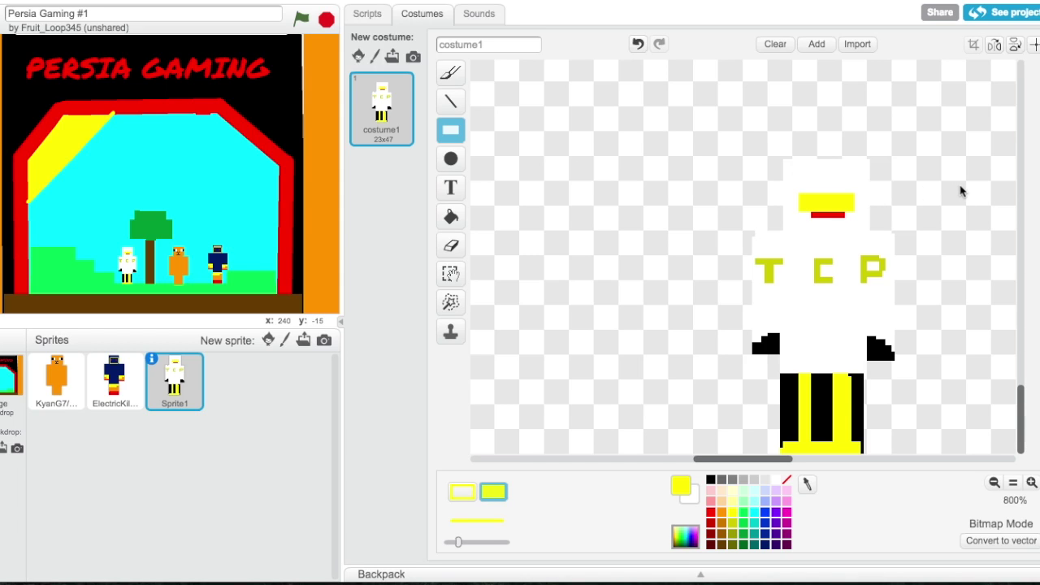
Draw two small filled black rectangles as eyes on the head above the yellow beak
click(710, 479)
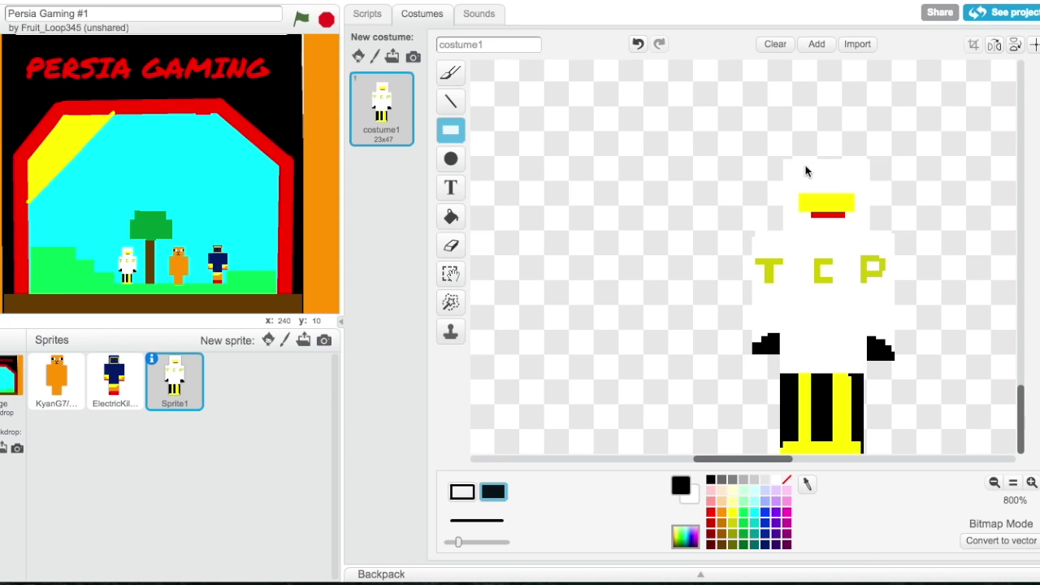
drag(800, 172, 811, 181)
drag(840, 173, 850, 182)
click(451, 330)
drag(842, 180, 854, 169)
Rename the new white character sprite as TCPPlayz and return to the sprite list
right_click(167, 381)
click(232, 394)
click(250, 364)
text(TCPPlayz)
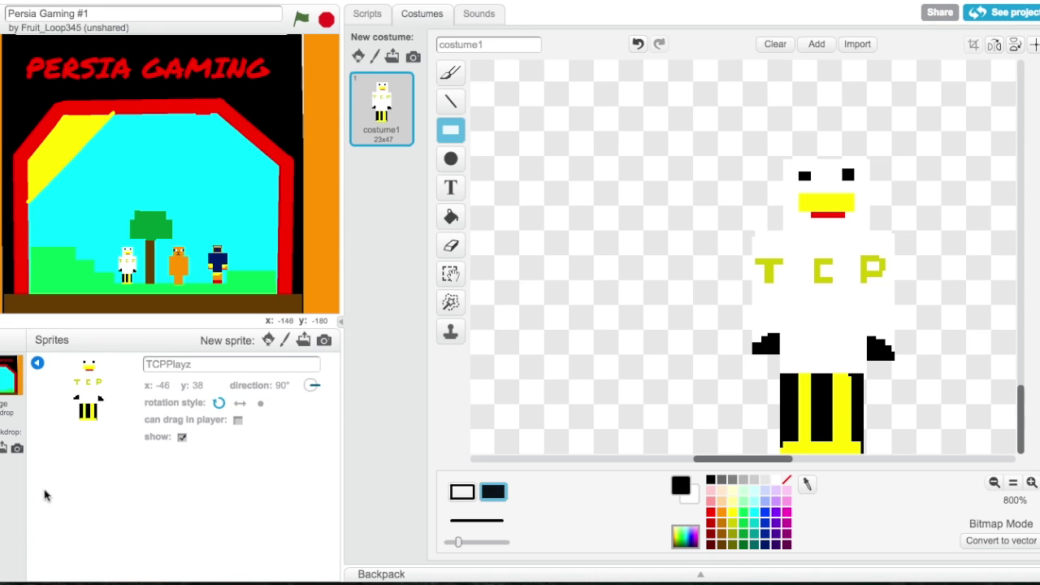
click(37, 364)
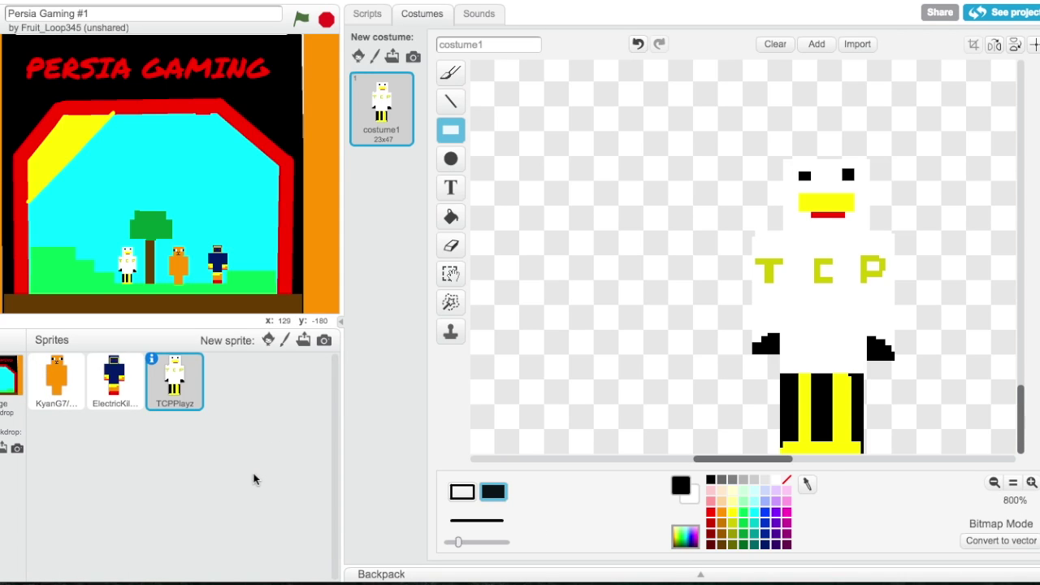
Stack the three characters vertically on the stage beside the scene's right edge: navy lowest, orange in the middle, white TCPPlayz highest
drag(217, 261, 251, 251)
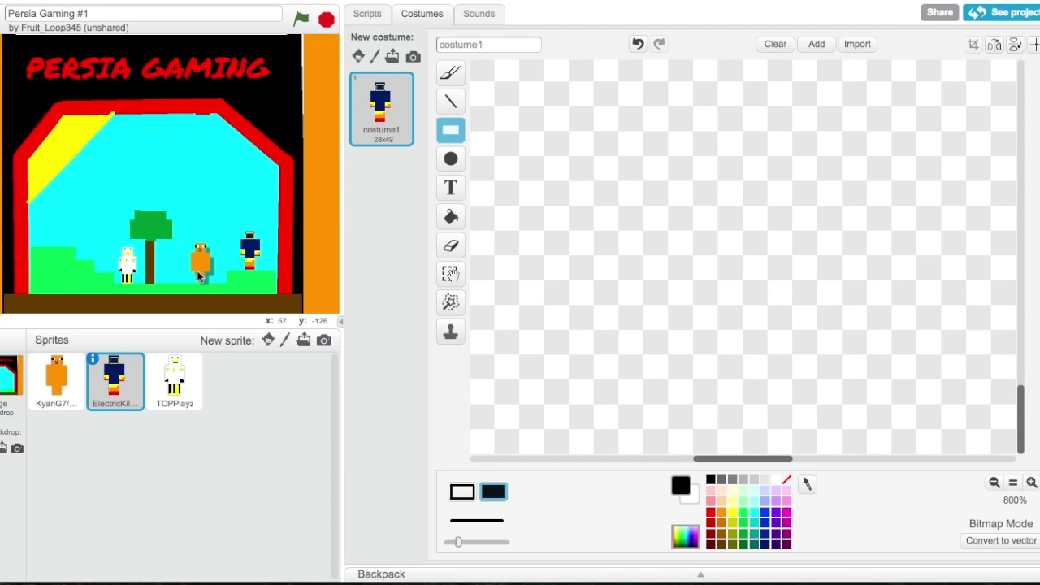
click(198, 277)
click(250, 254)
drag(130, 272, 265, 221)
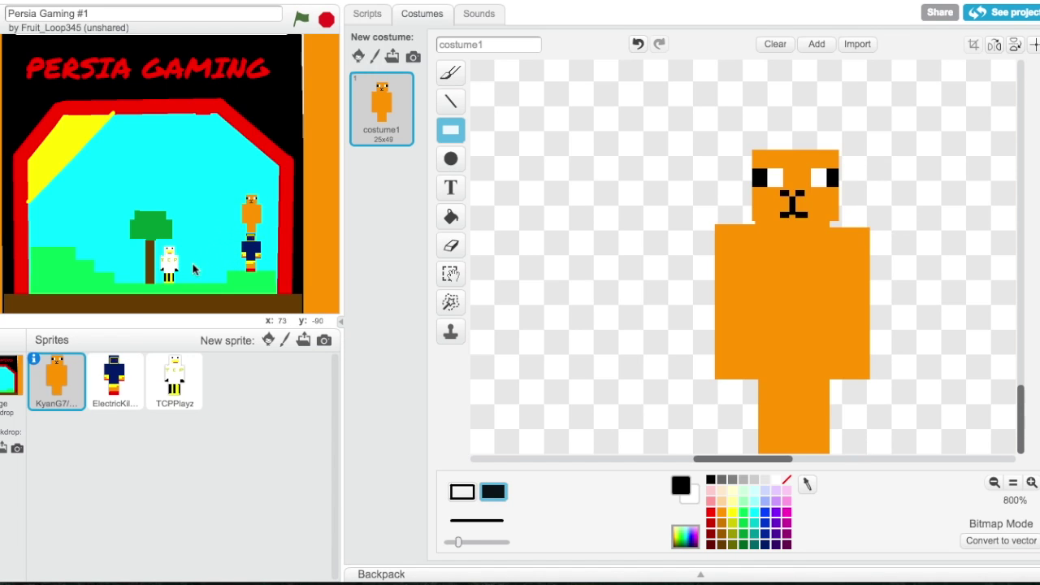
drag(174, 256, 248, 164)
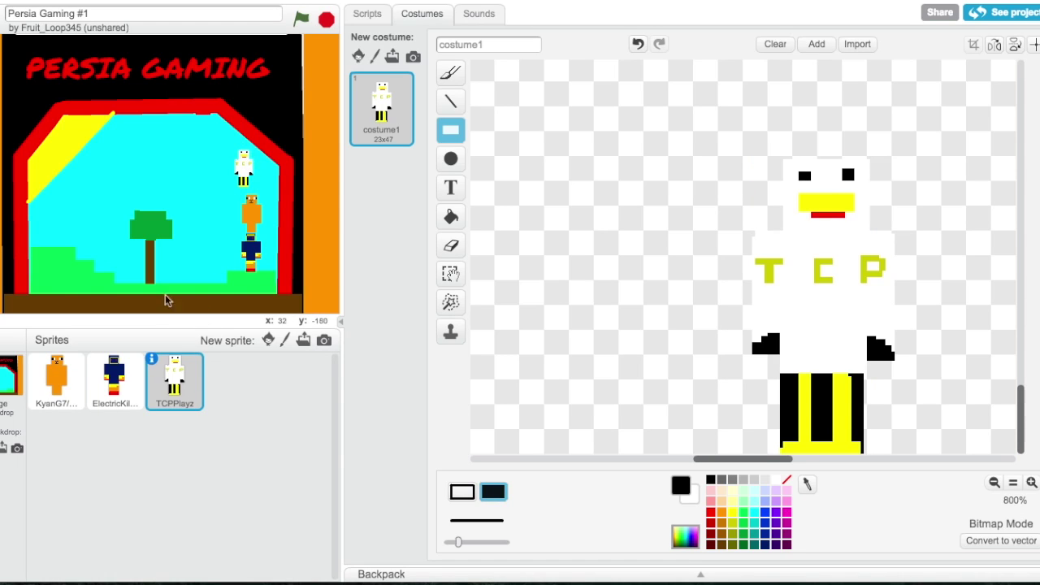
Try a small filled black rectangle over the orange character's left eye, and undo it
click(61, 407)
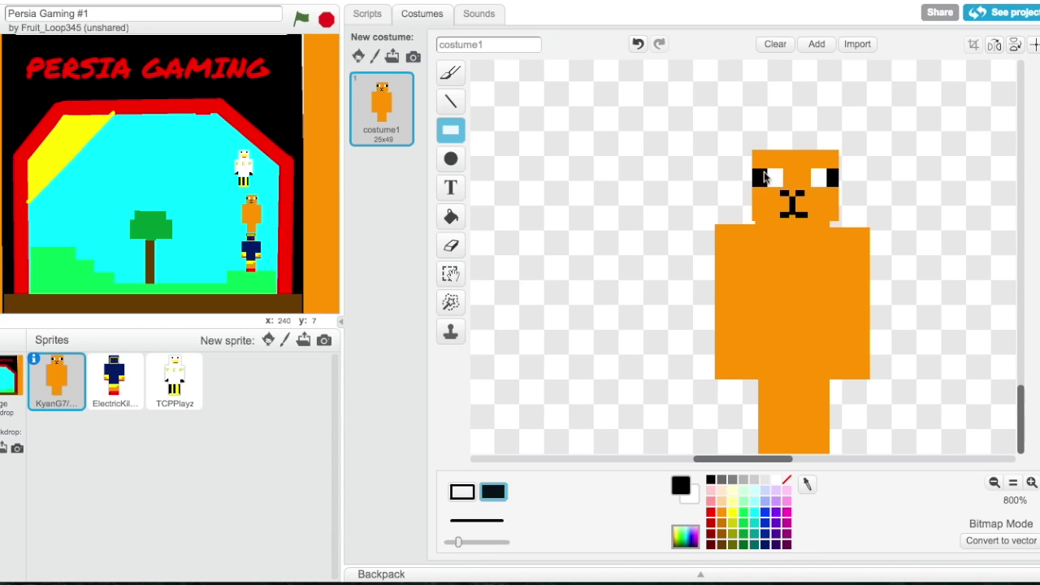
drag(767, 178, 783, 185)
click(638, 45)
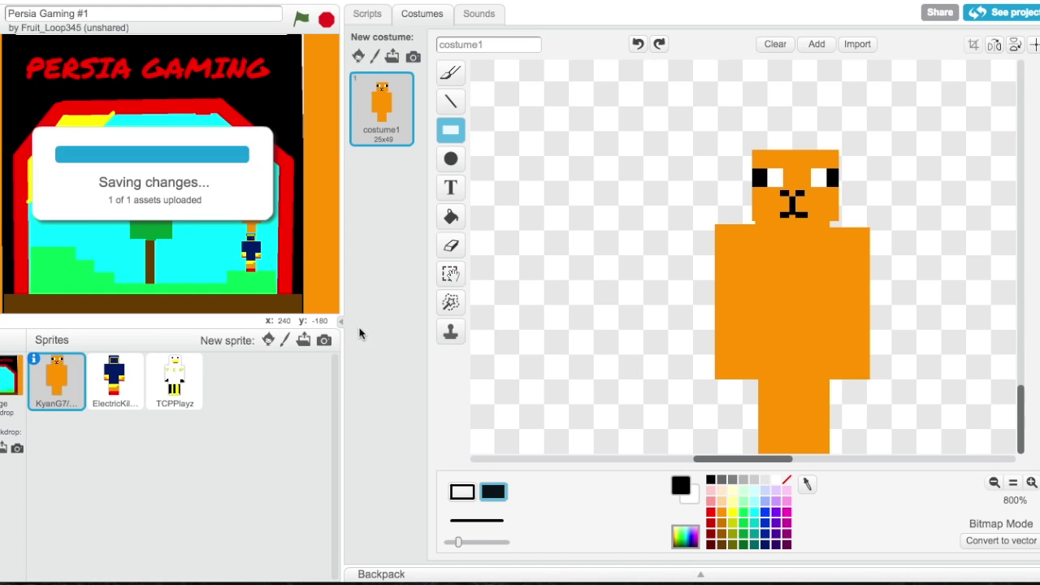
click(168, 392)
click(113, 385)
click(58, 395)
click(114, 389)
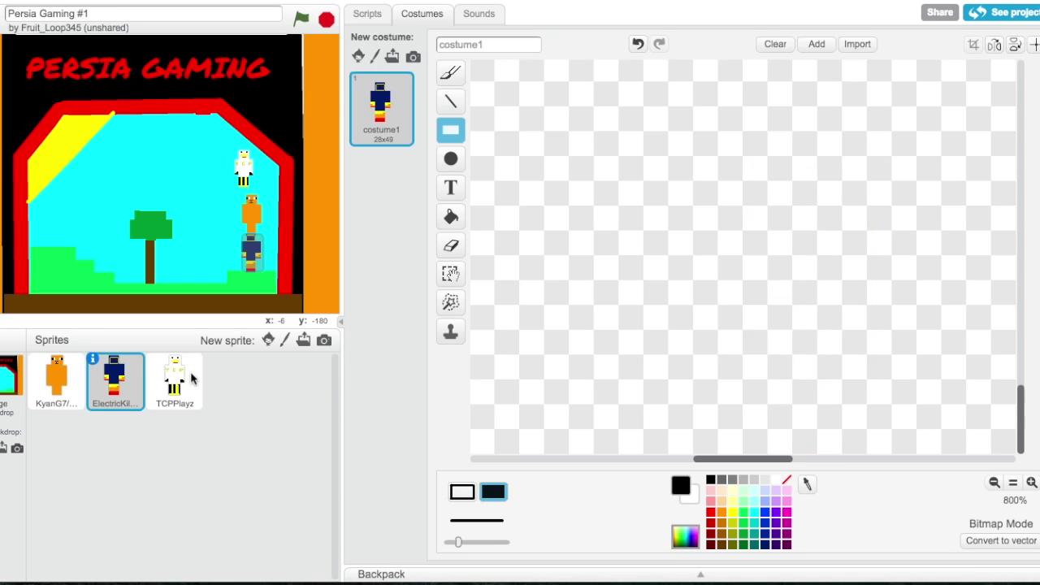
click(182, 374)
click(48, 385)
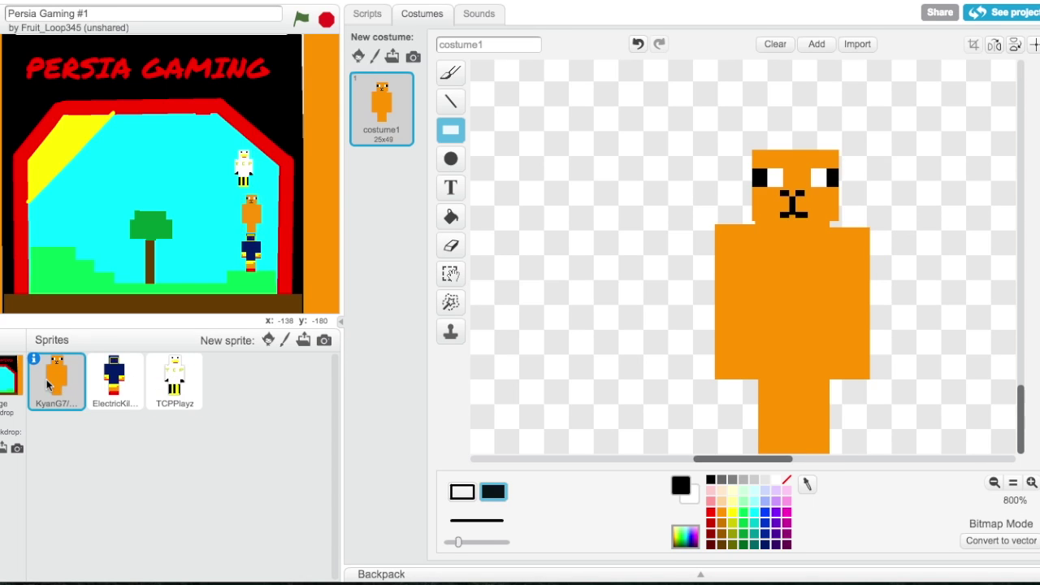
click(107, 385)
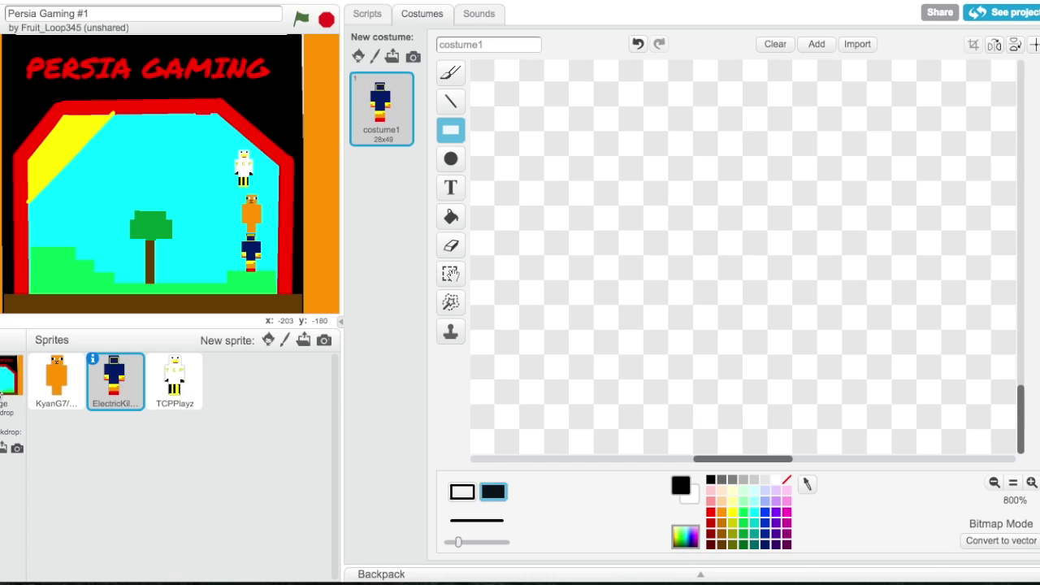
Draw an upright filled dark purple rectangle on the stage backdrop, standing on the highest green step of the left hill
click(9, 382)
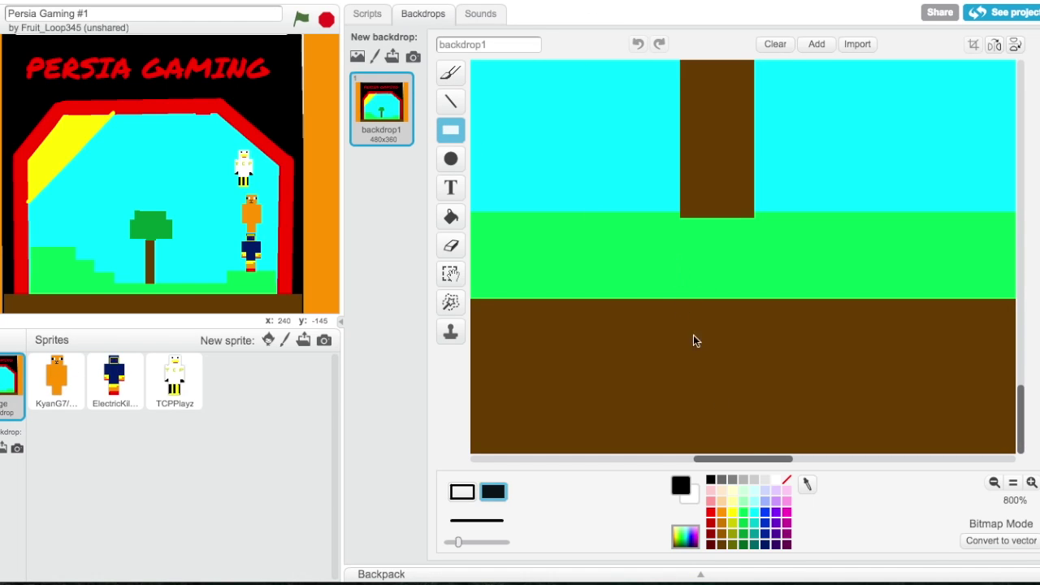
click(992, 482)
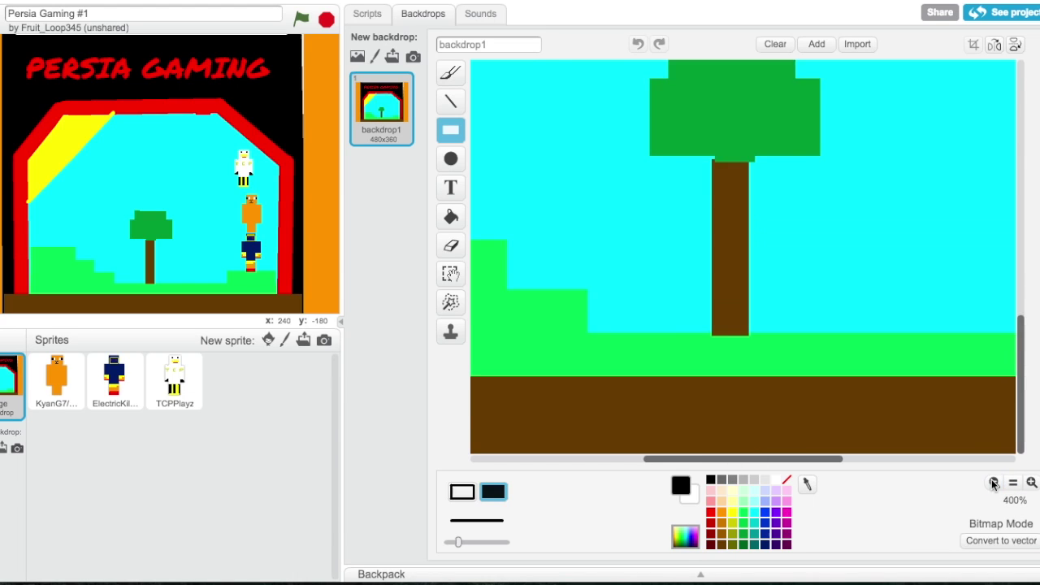
double_click(992, 482)
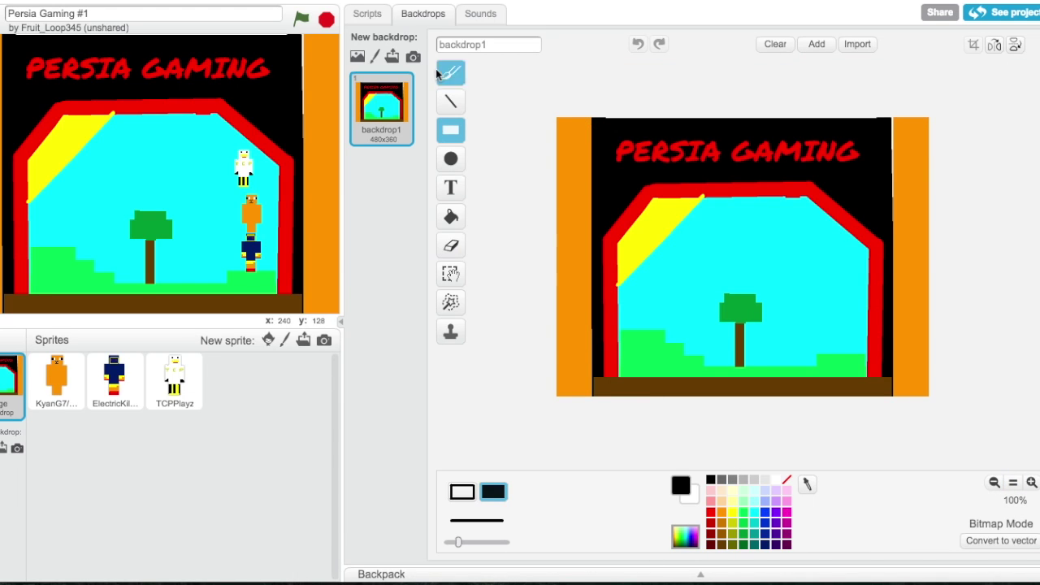
click(732, 534)
click(764, 533)
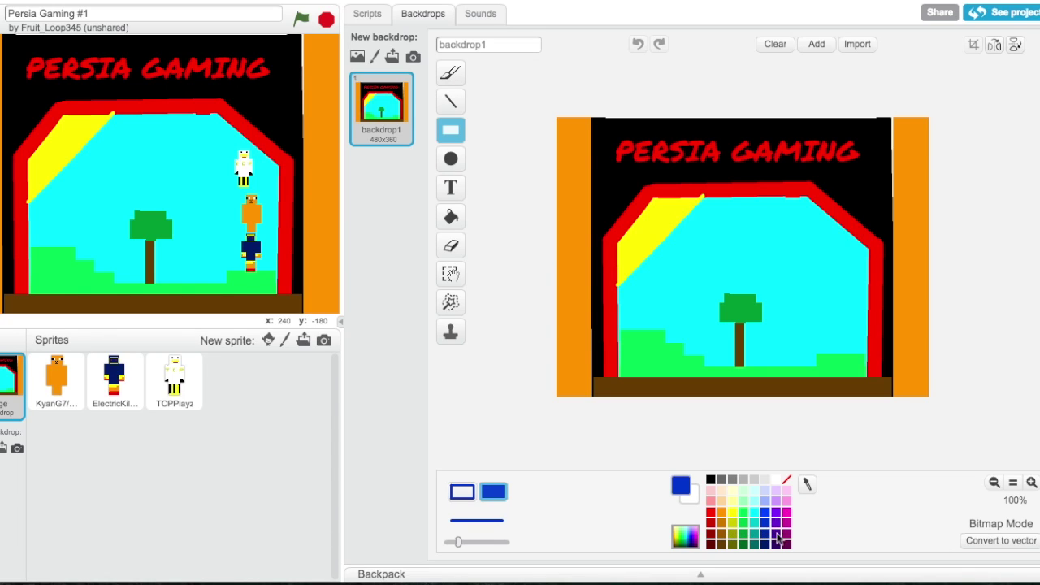
click(776, 536)
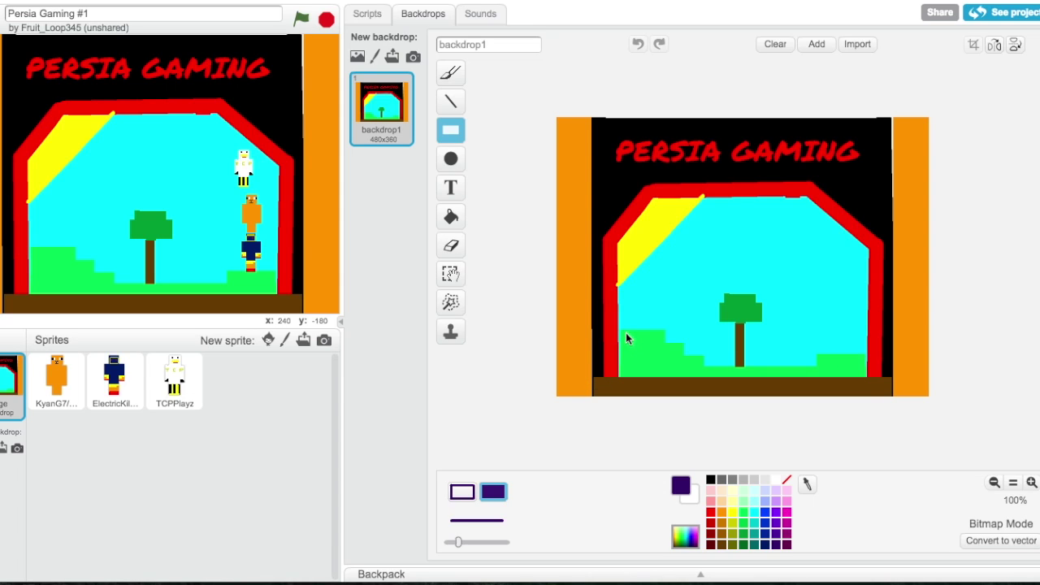
drag(625, 329, 662, 277)
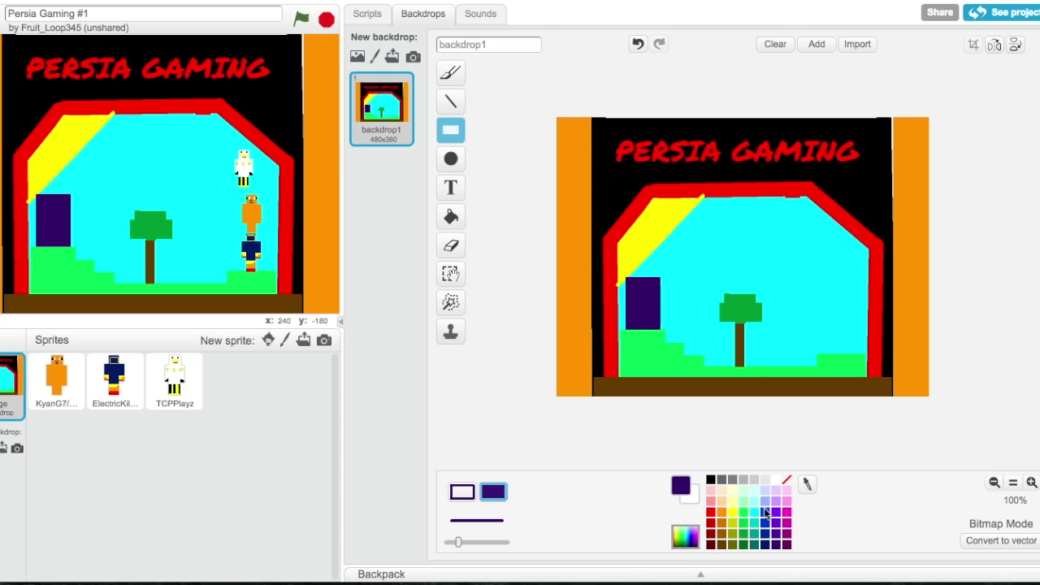
Draw overlapping filled bright violet rectangles inside the dark purple block, leaving a dark border around them
click(775, 513)
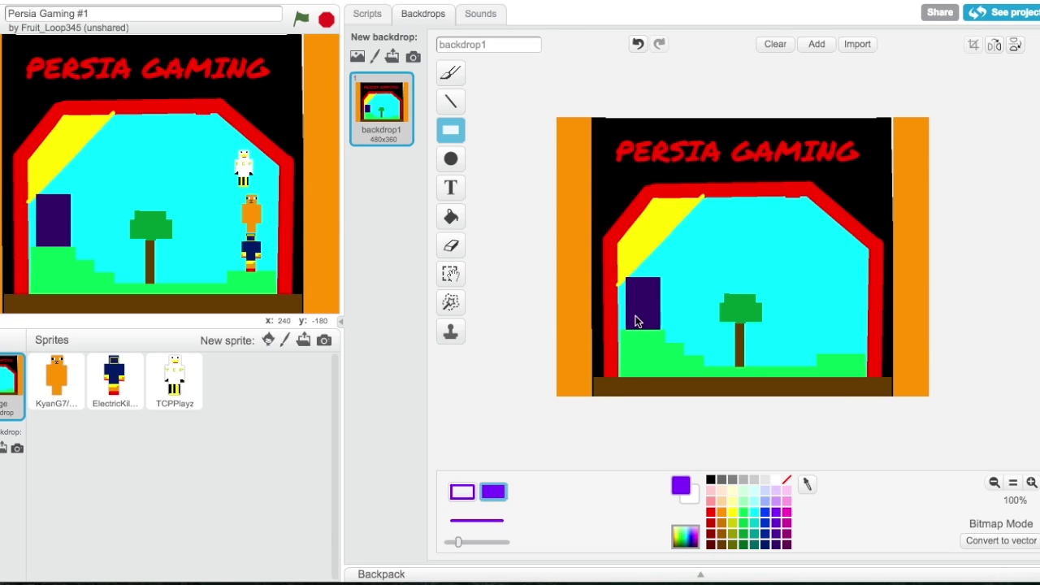
drag(637, 322, 655, 290)
drag(638, 291, 654, 322)
drag(631, 286, 652, 311)
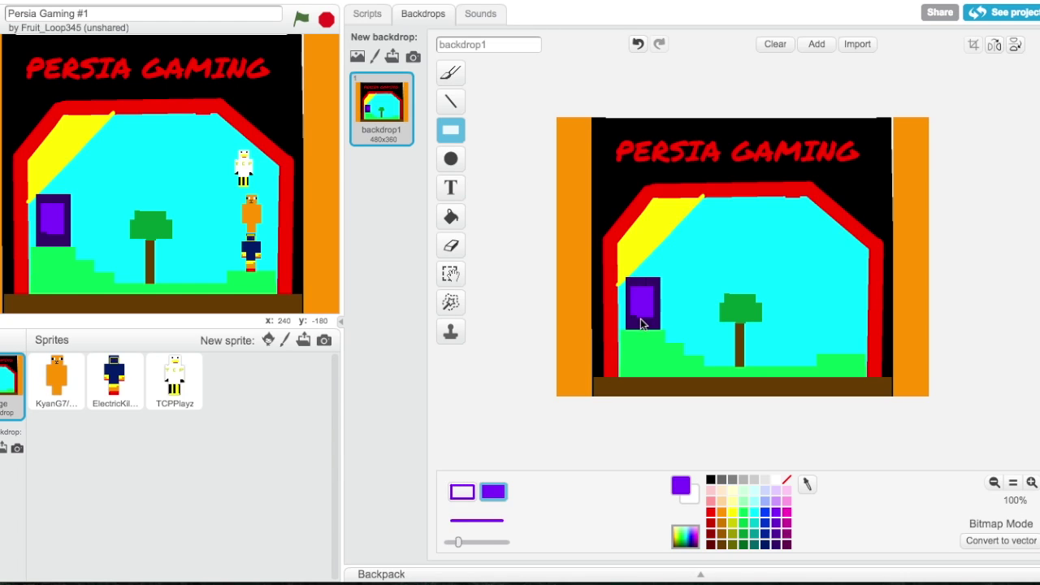
Step back to the portal's first violet centre and widen it with another filled bright violet rectangle
drag(633, 322, 658, 320)
click(638, 45)
click(638, 46)
click(776, 542)
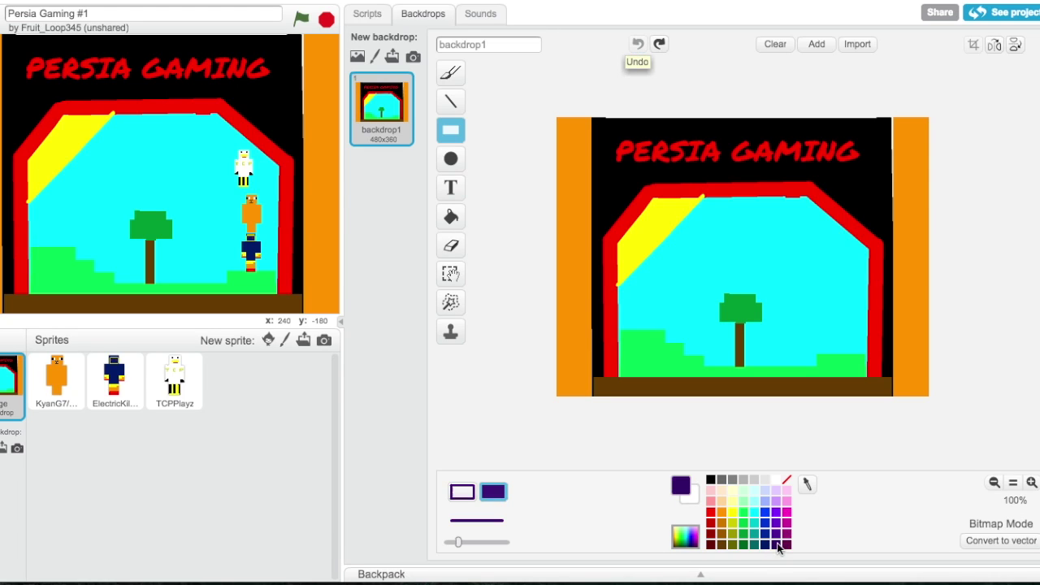
click(659, 44)
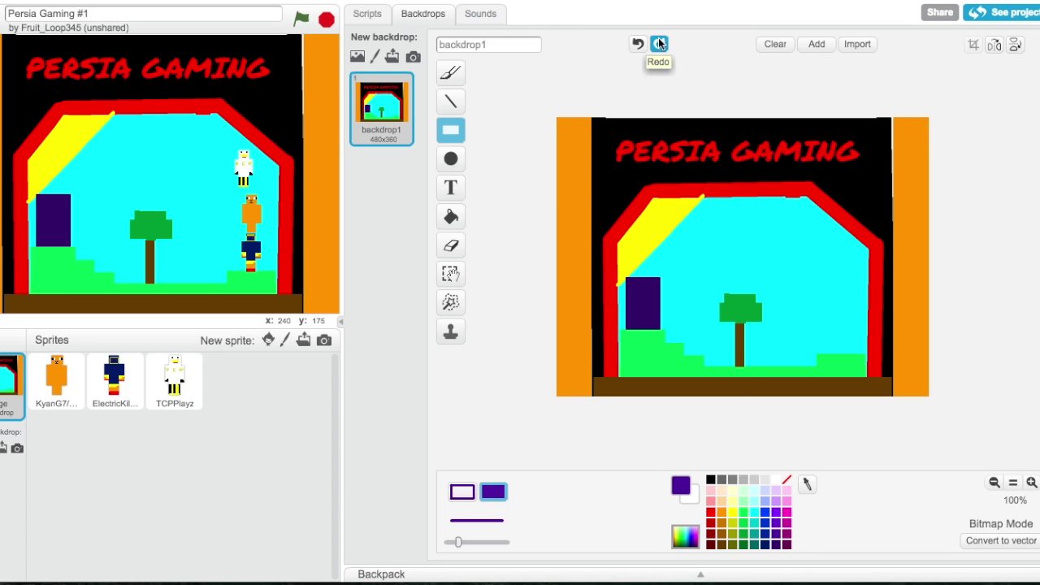
click(657, 47)
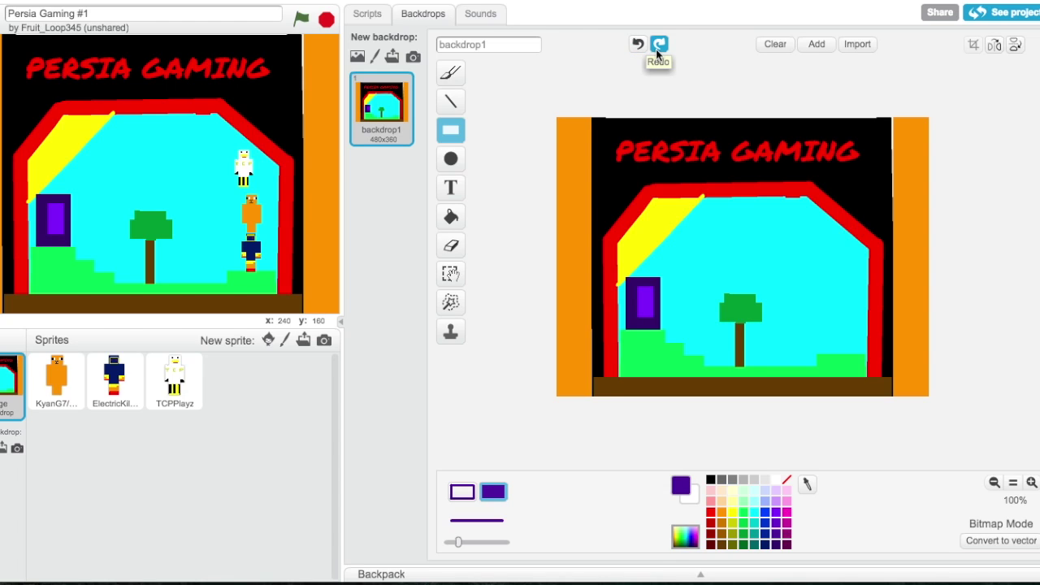
click(773, 518)
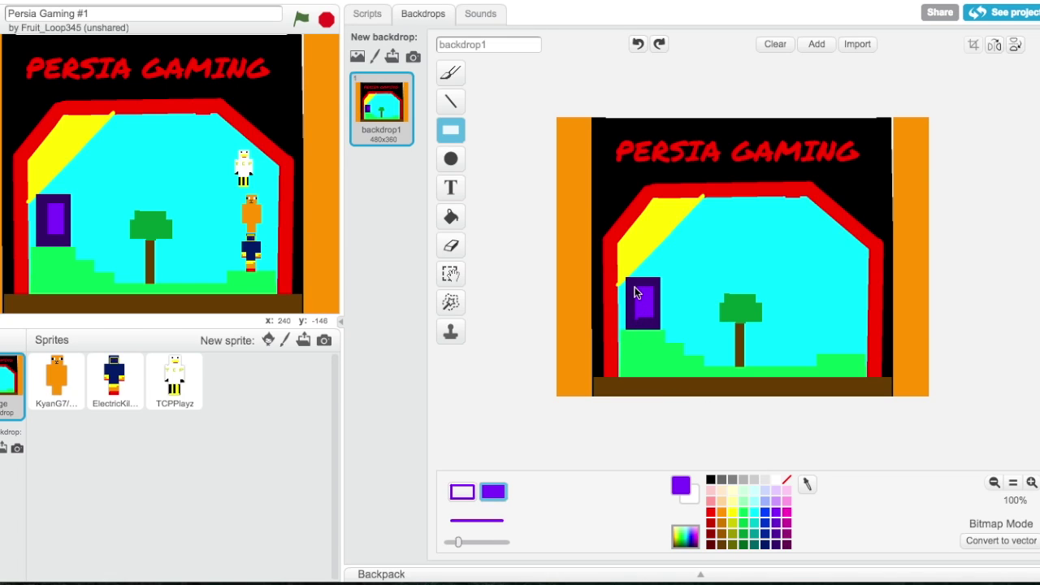
drag(634, 286, 653, 318)
Duplicate the backdrop and delete the large central section of the scene inside the copy's red frame
right_click(367, 107)
click(376, 120)
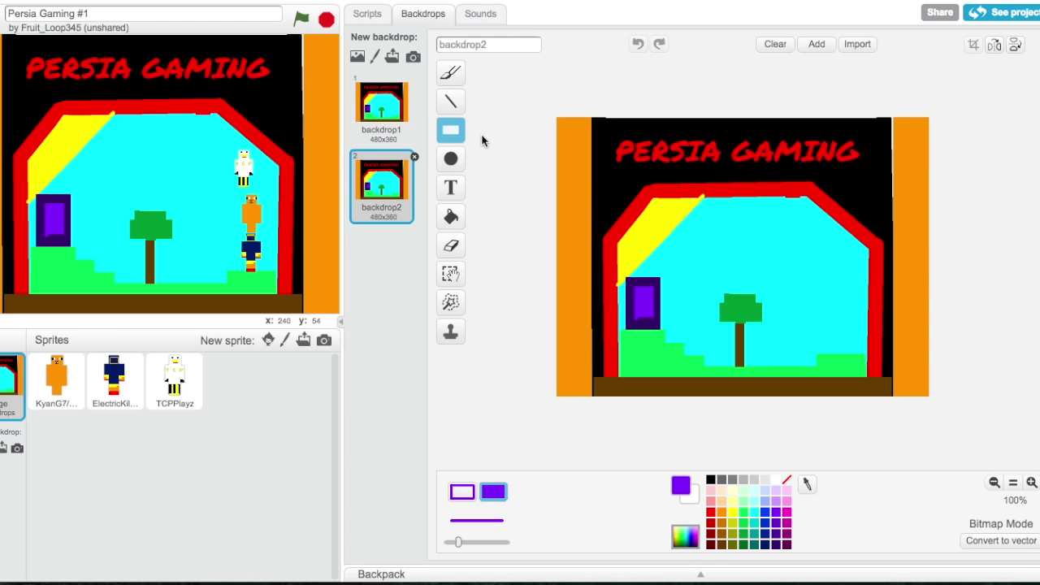
click(450, 274)
drag(656, 199, 806, 373)
key(Delete)
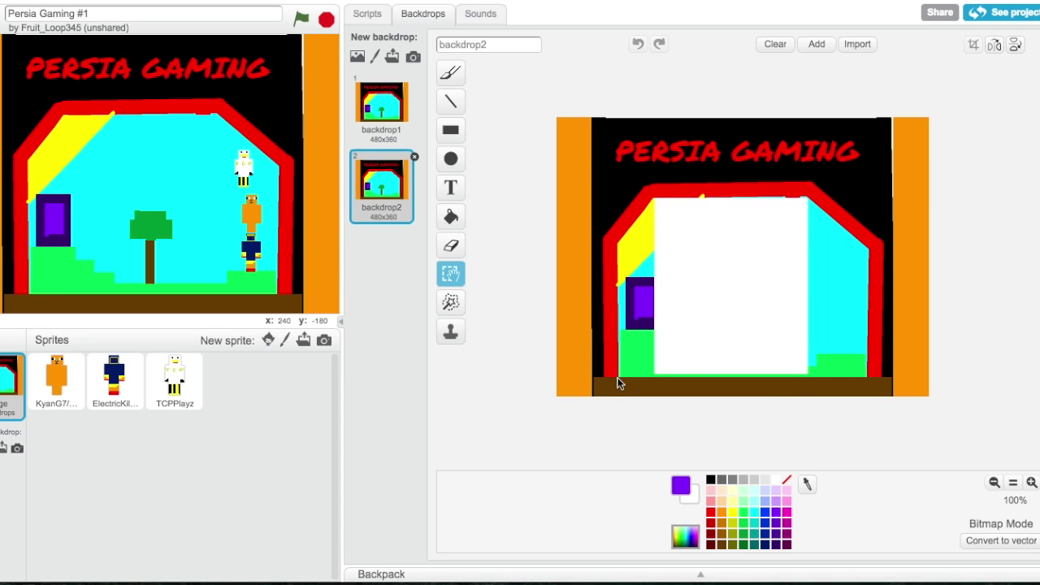
Delete the portal and hill area on the left and the lower scenery on the right inside the red frame
drag(619, 376, 657, 242)
key(Delete)
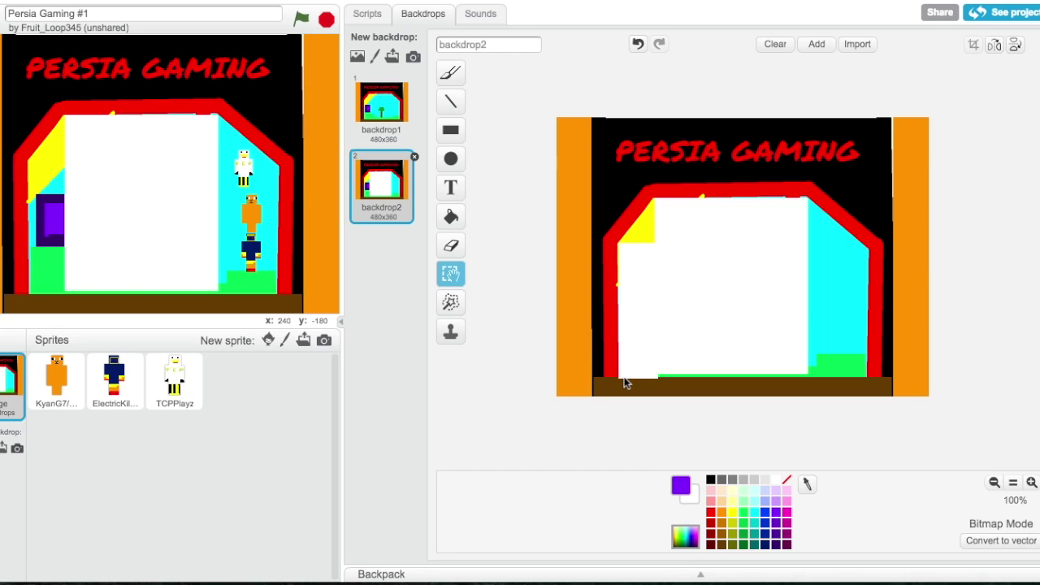
mouse_move(655, 379)
mouse_down()
mouse_move(864, 373)
mouse_move(832, 273)
mouse_move(869, 254)
mouse_up()
key(Delete)
key(Delete)
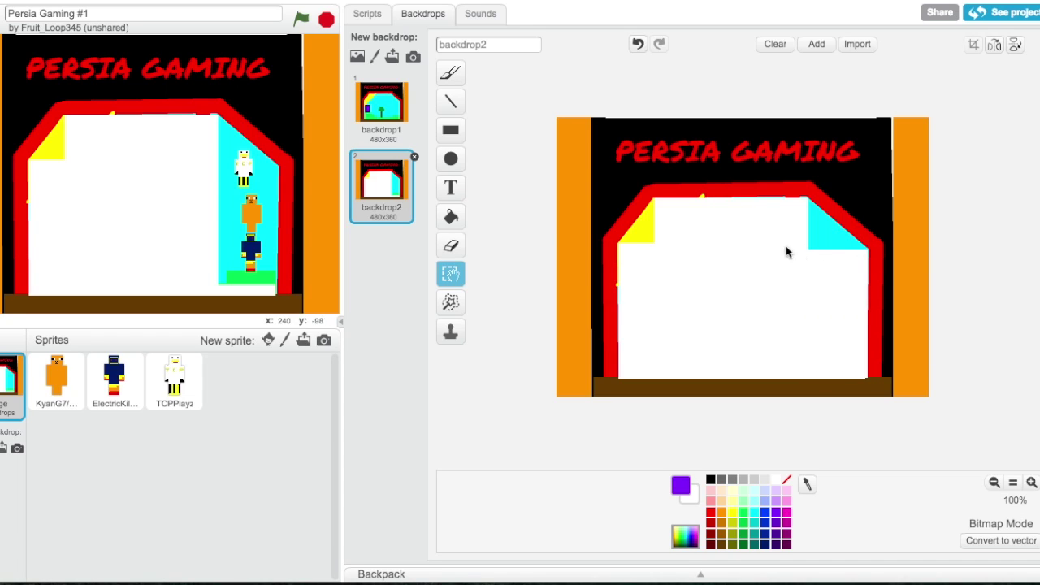
Fill the remaining yellow and cyan corners inside the red frame with white
click(450, 216)
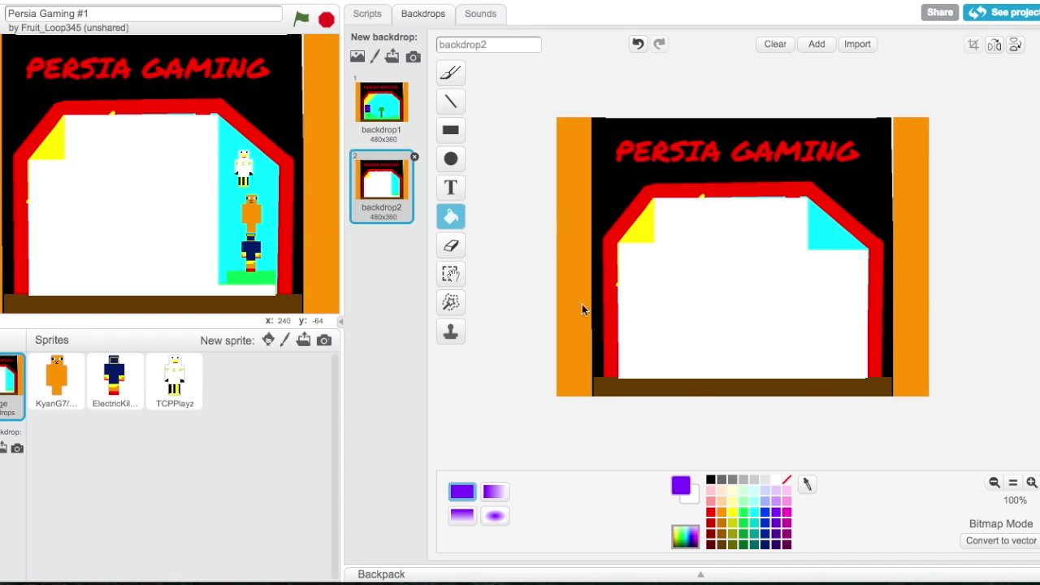
click(687, 499)
click(647, 238)
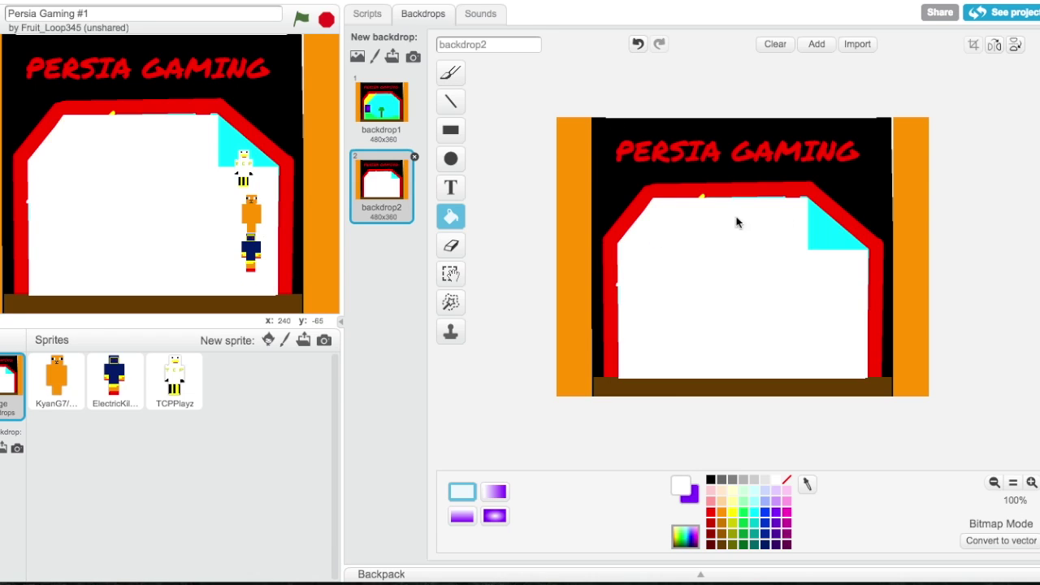
click(831, 236)
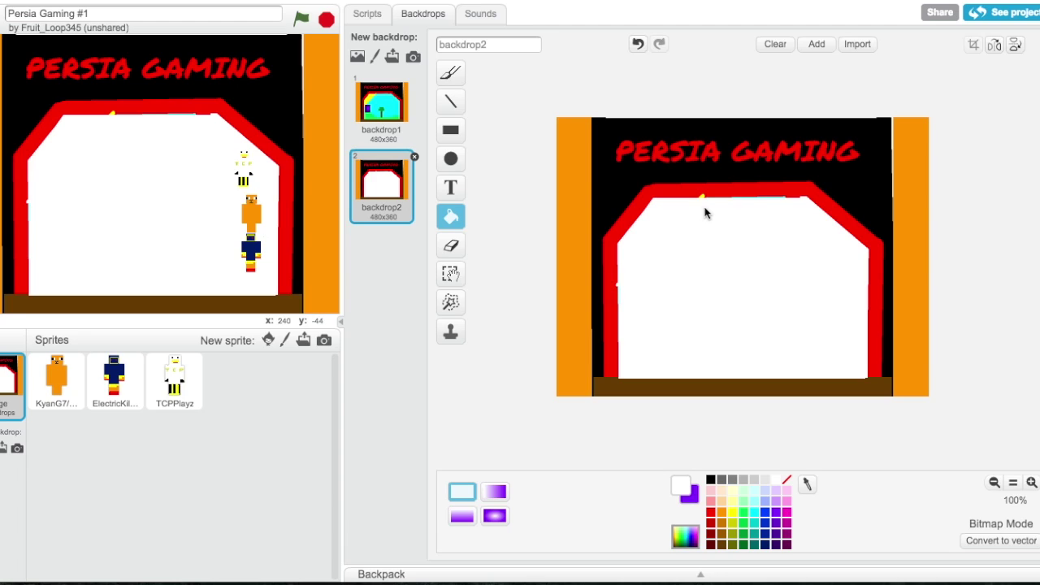
Try a wide filled dark red rectangle along the brown floor inside the red frame, and undo it
click(710, 512)
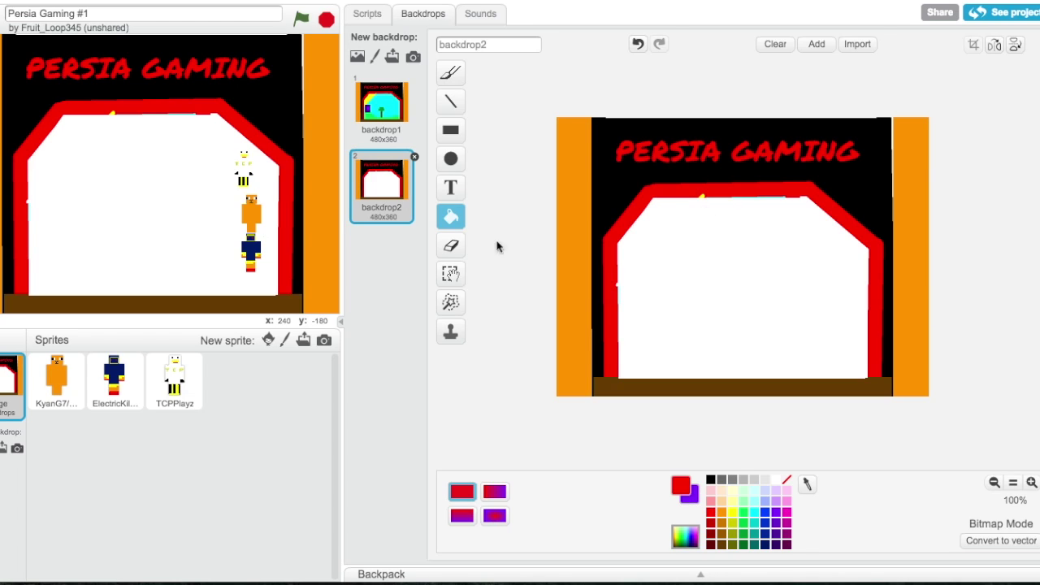
click(446, 134)
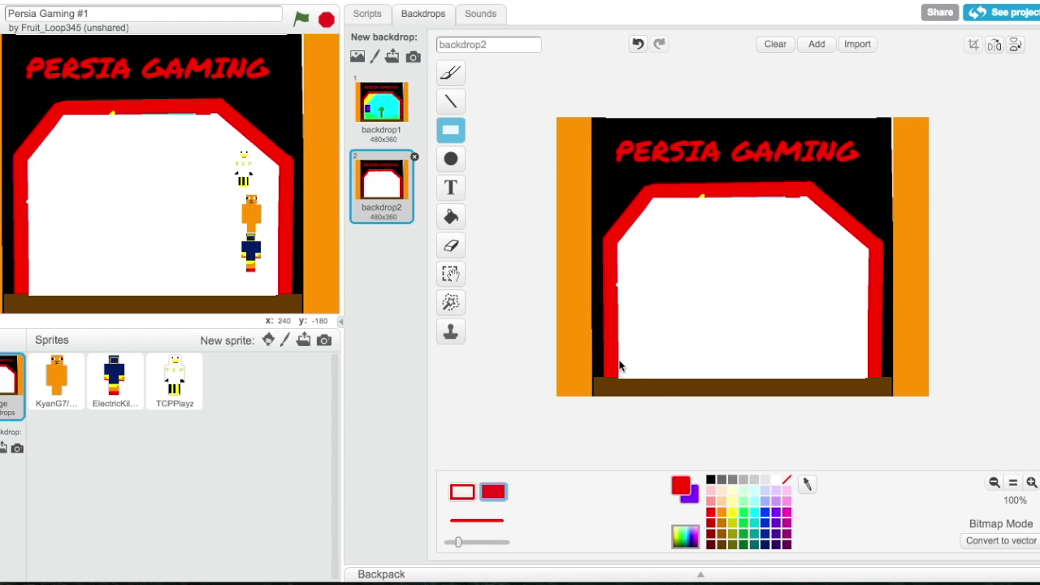
click(711, 536)
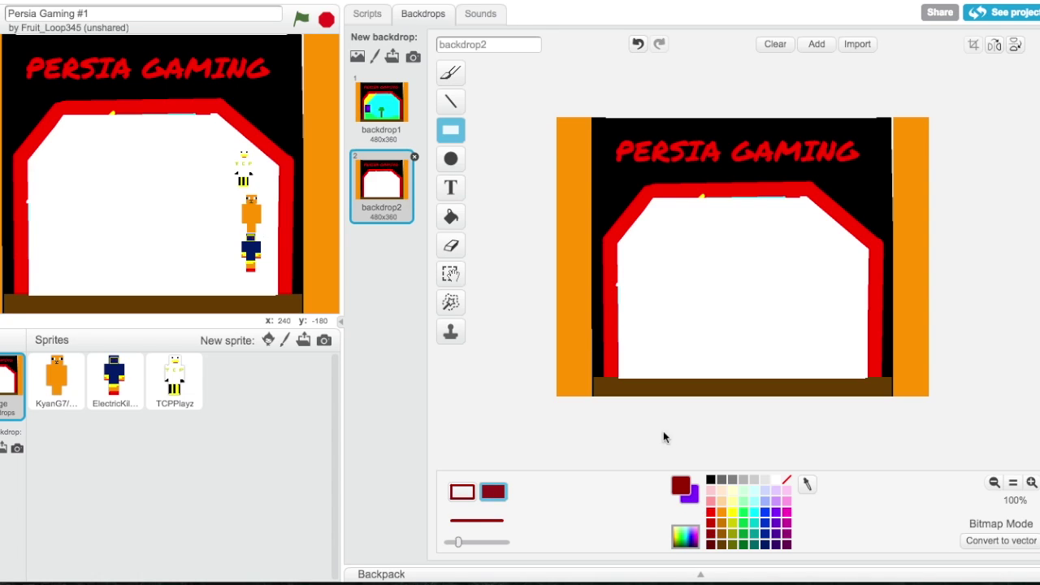
drag(618, 348, 806, 379)
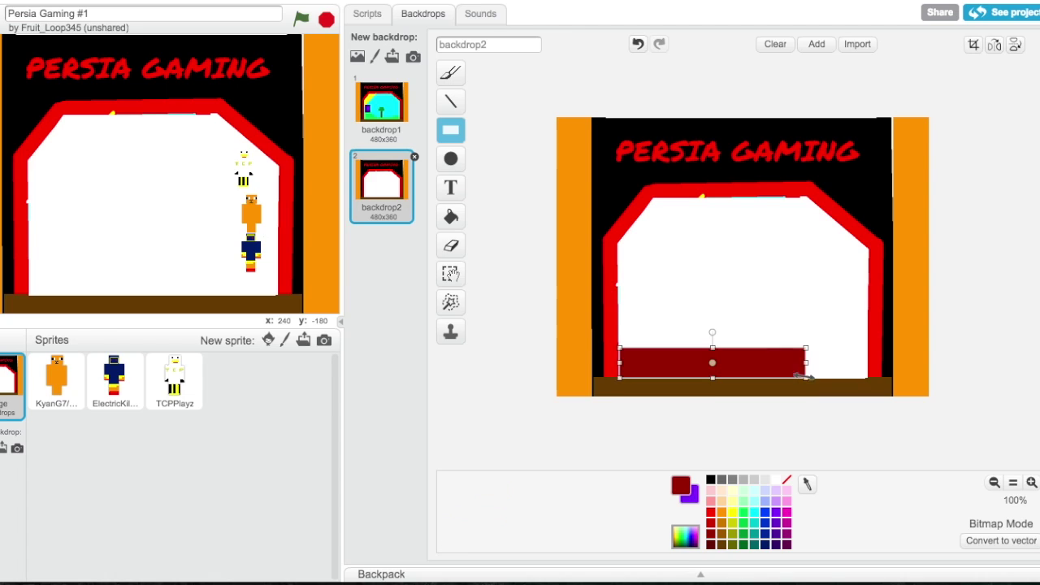
click(755, 301)
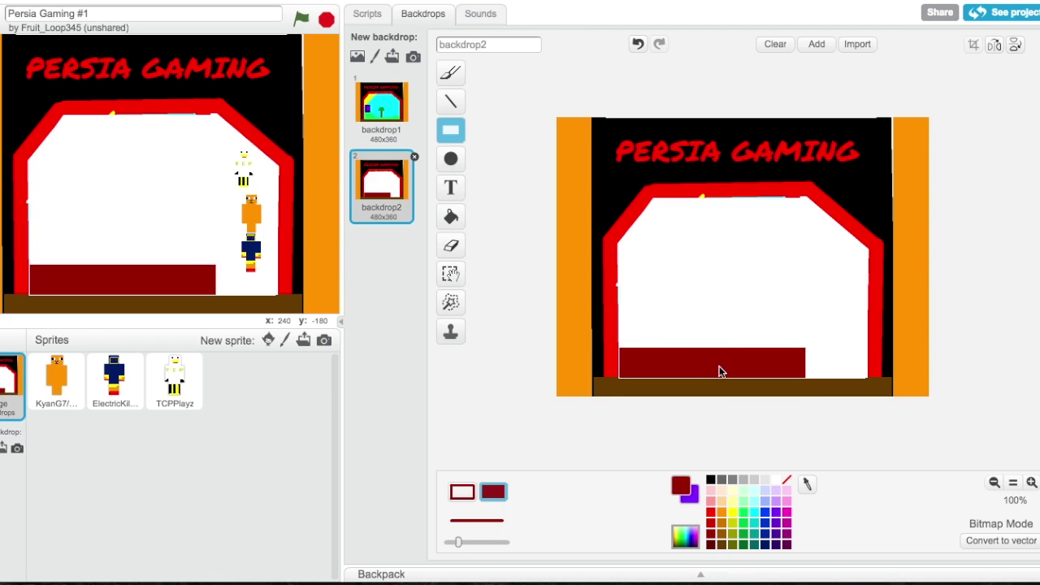
click(640, 46)
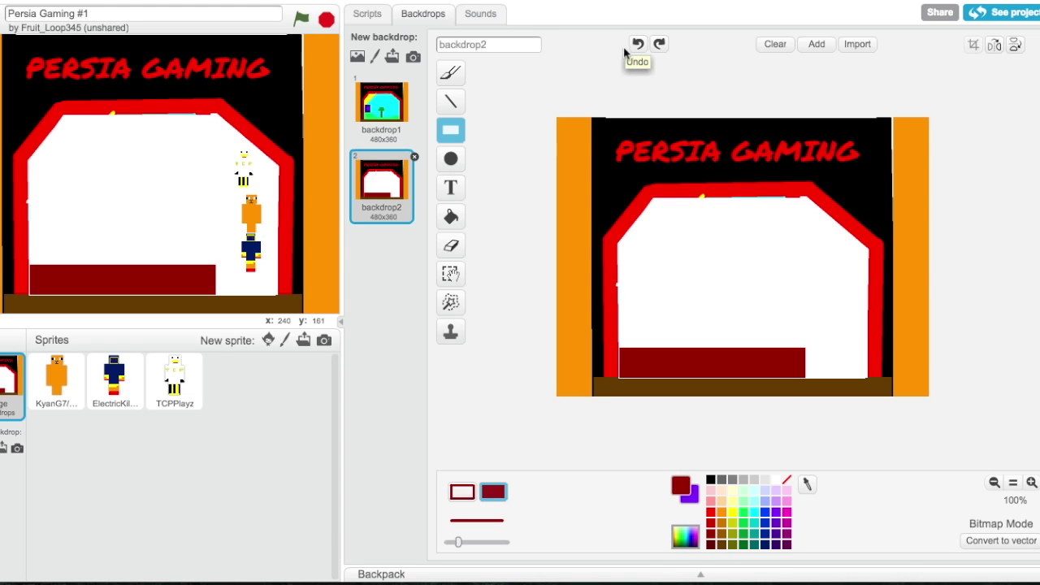
click(636, 49)
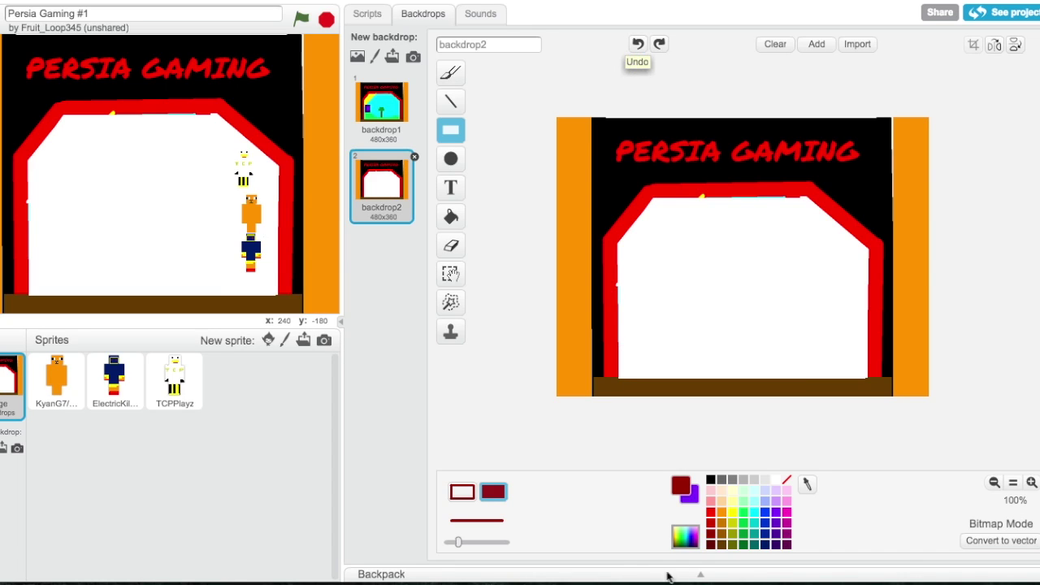
Draw filled dark red rectangles along the brown floor inside the red frame, forming a higher and a lower ground level
click(710, 545)
click(711, 534)
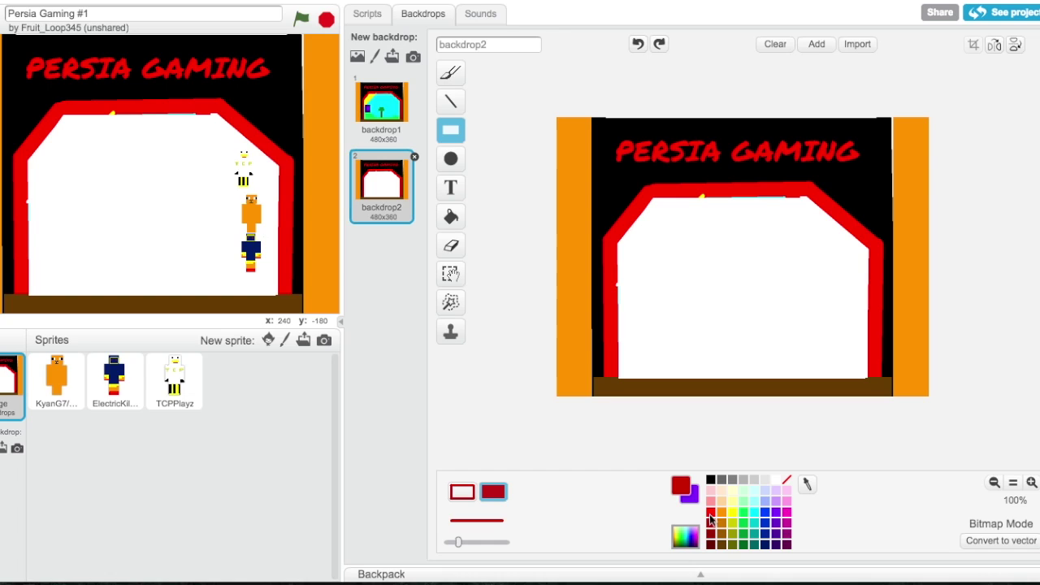
mouse_move(620, 377)
mouse_down()
mouse_move(807, 341)
mouse_move(812, 353)
mouse_move(755, 357)
mouse_move(824, 369)
mouse_move(821, 359)
mouse_move(768, 363)
mouse_move(772, 370)
mouse_move(764, 359)
mouse_move(867, 378)
mouse_up()
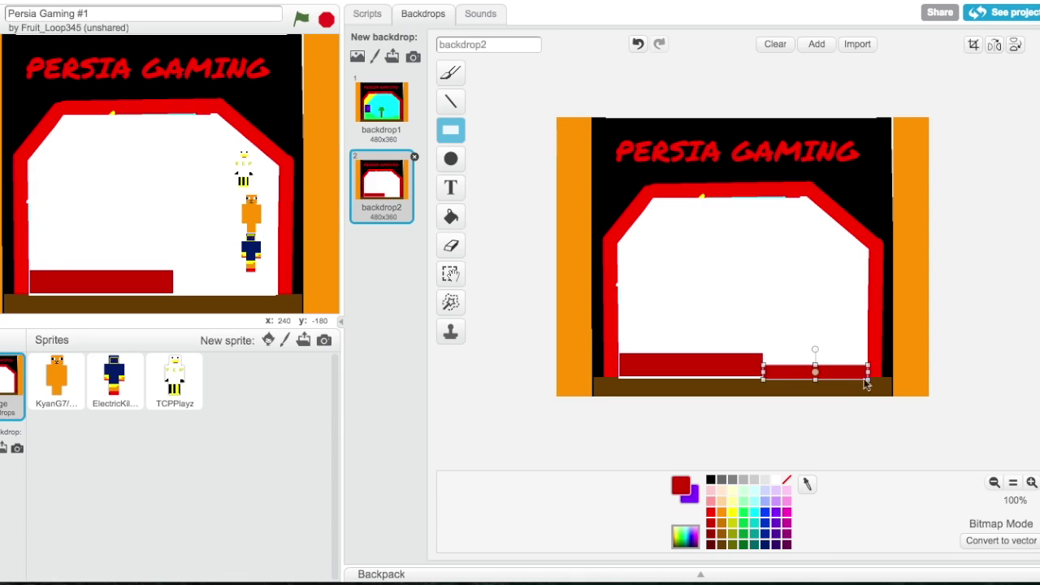
click(744, 376)
drag(765, 378, 618, 379)
click(697, 307)
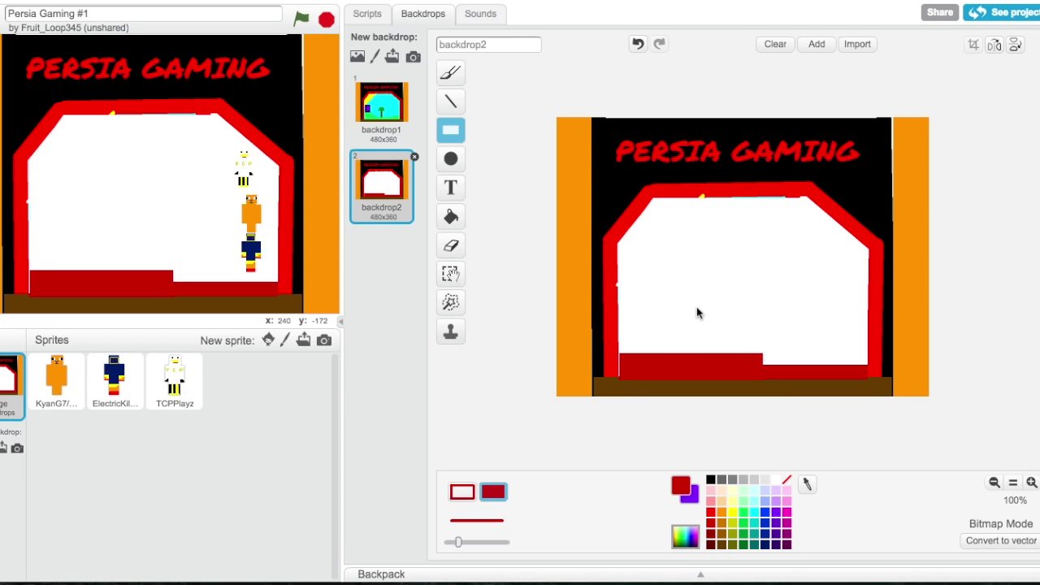
Add a filled orange rectangle on the lower ground level and notch its edges with small dark red rectangles
click(722, 513)
drag(794, 376, 859, 357)
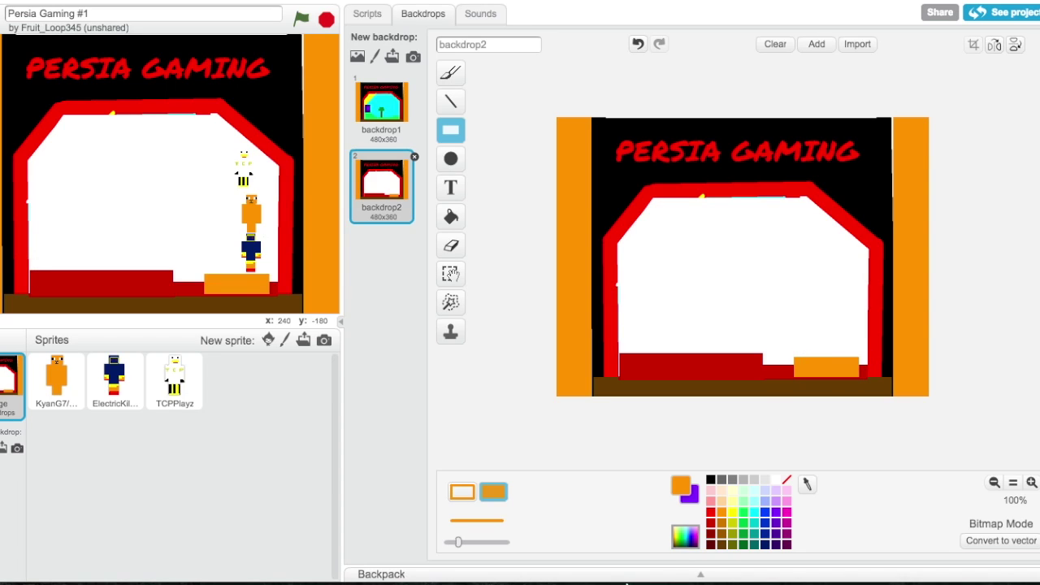
click(711, 513)
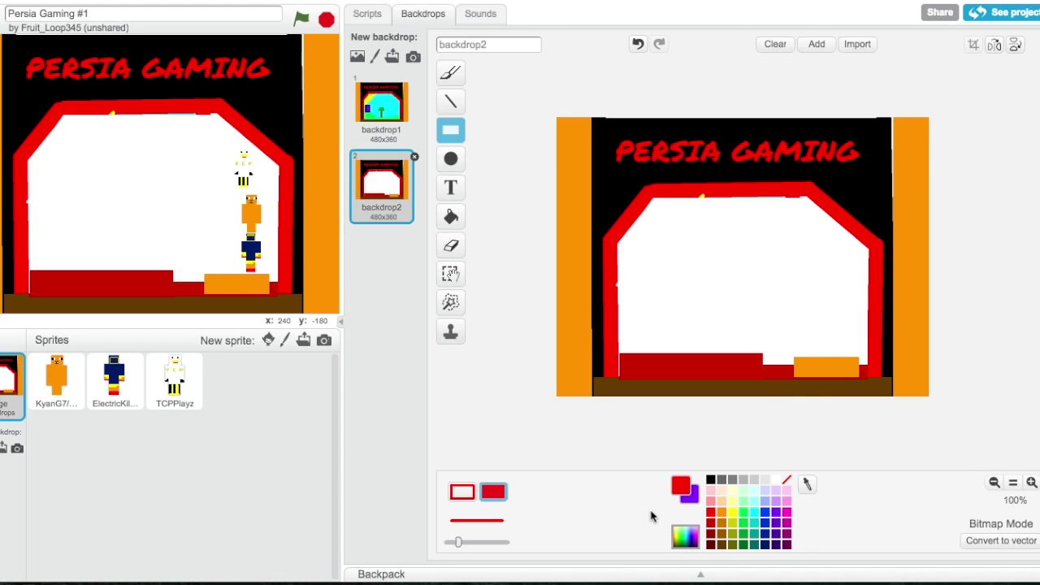
click(712, 523)
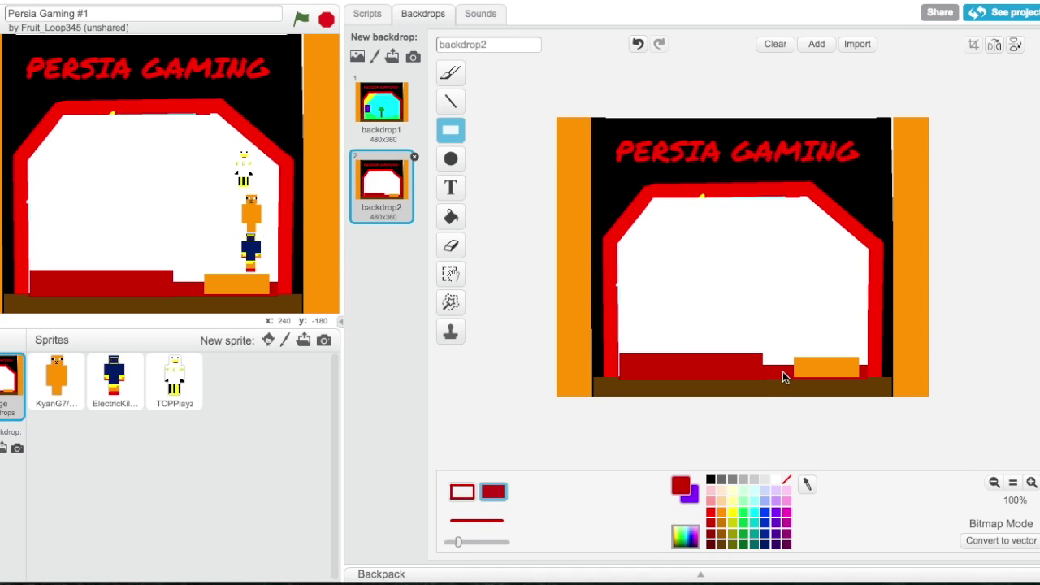
drag(786, 374, 794, 359)
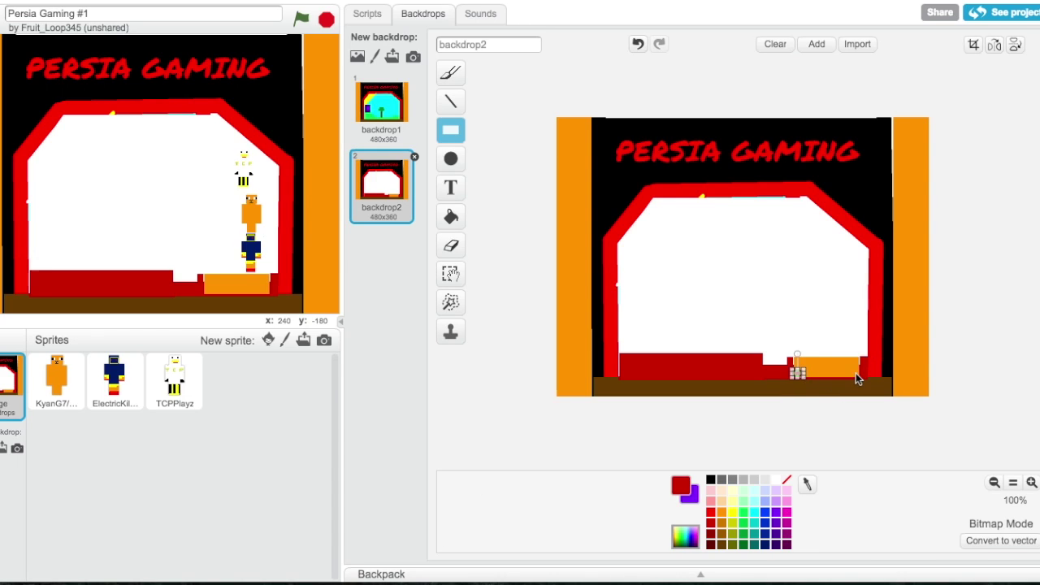
drag(833, 370, 860, 375)
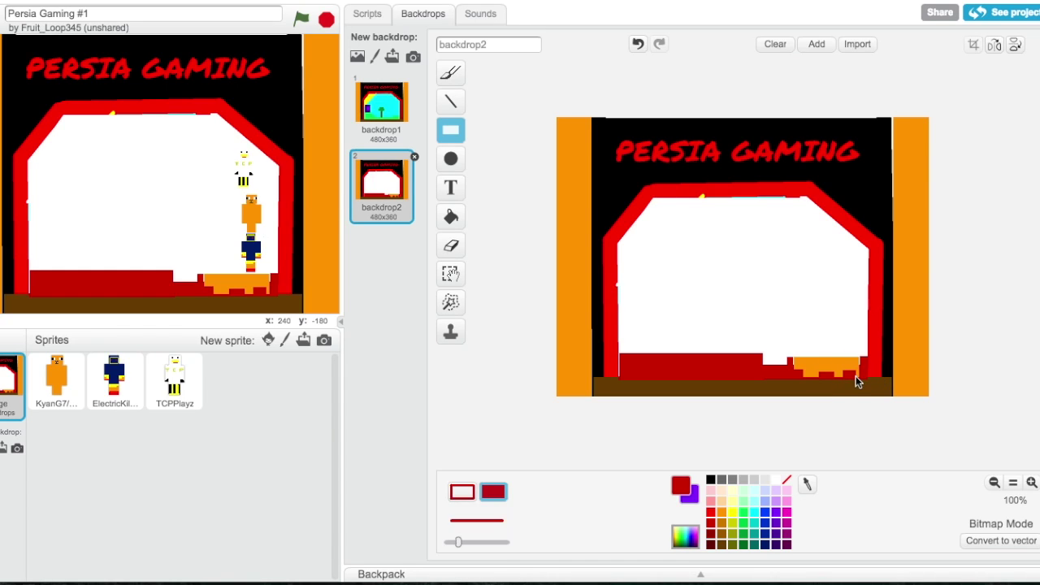
mouse_move(860, 360)
mouse_down()
mouse_move(872, 374)
mouse_move(865, 364)
mouse_up()
Try filling the white area inside the red frame with light pink, and undo the fill
click(732, 513)
click(754, 512)
click(712, 501)
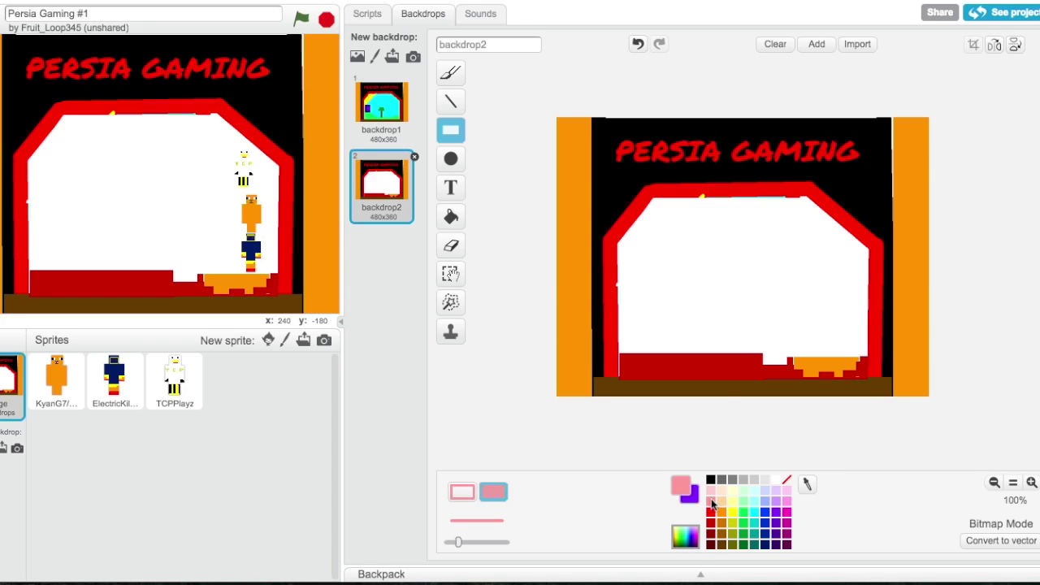
click(451, 216)
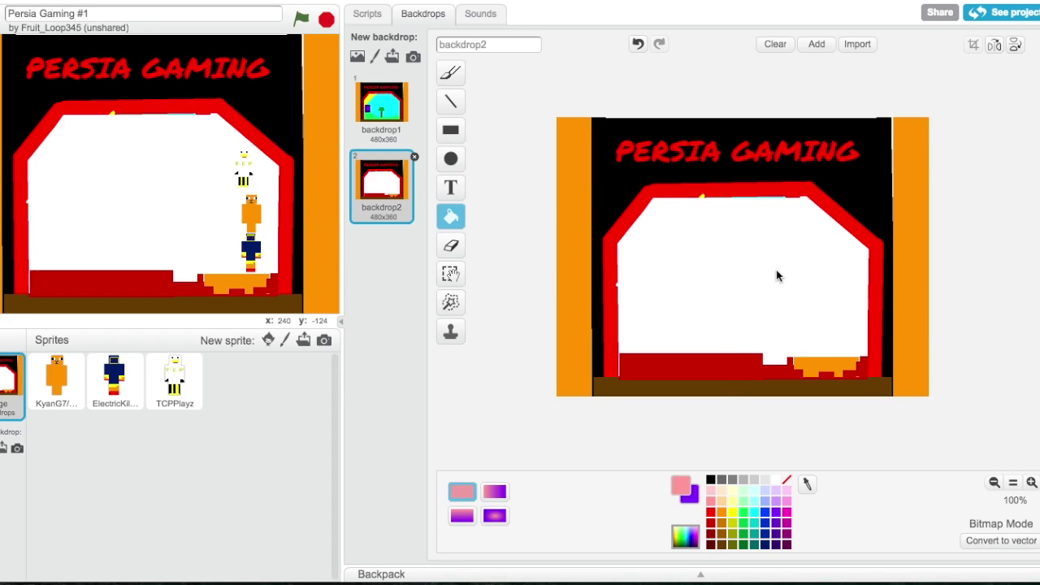
click(742, 326)
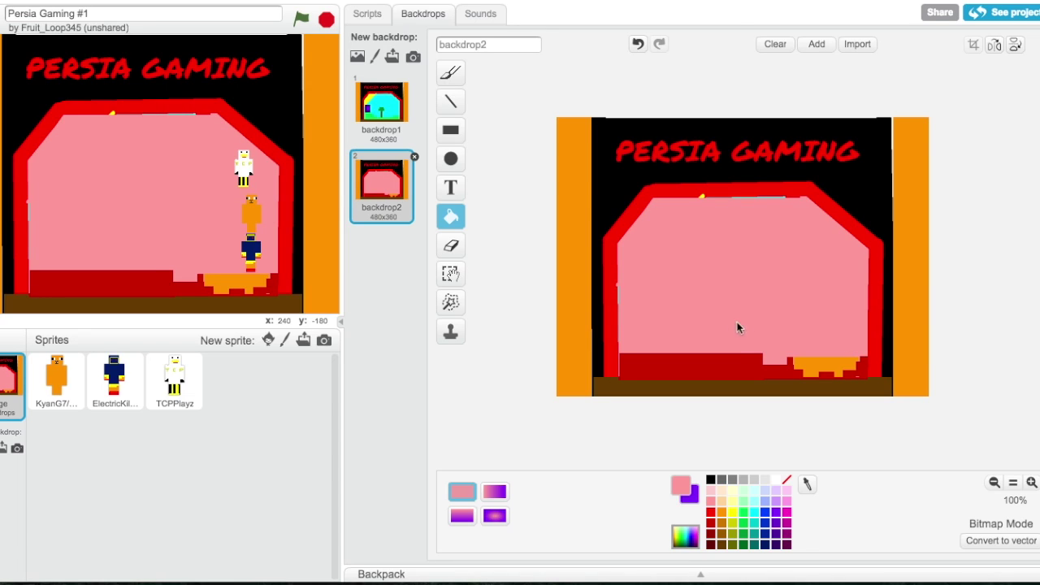
click(638, 46)
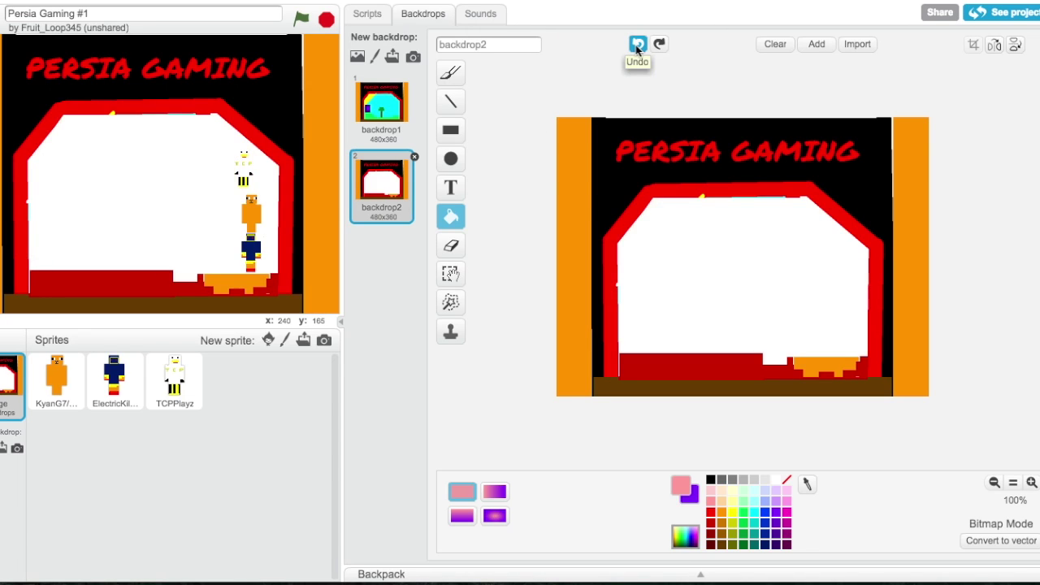
Fill the white area inside the red frame and the leftover strip along its upper edge with a darker red
click(712, 542)
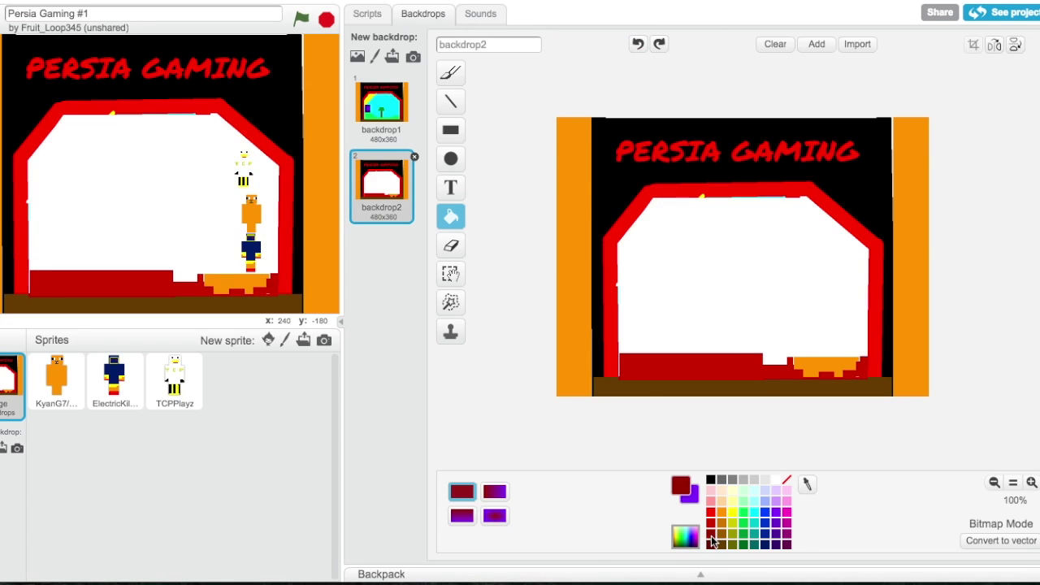
click(747, 322)
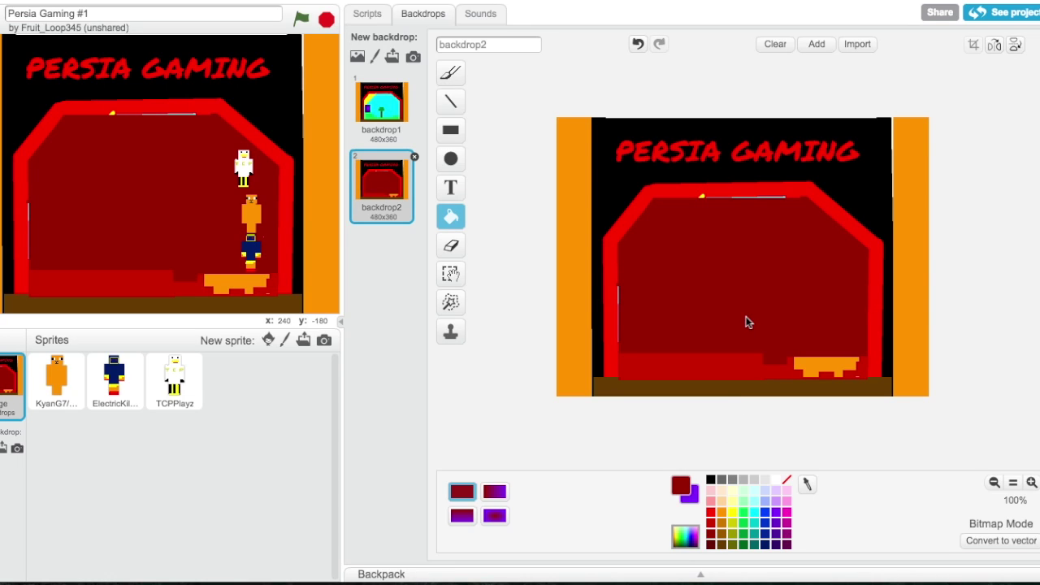
click(774, 198)
Try filling the thin white sliver beside the frame's left post with dark red, and undo the fills
click(621, 237)
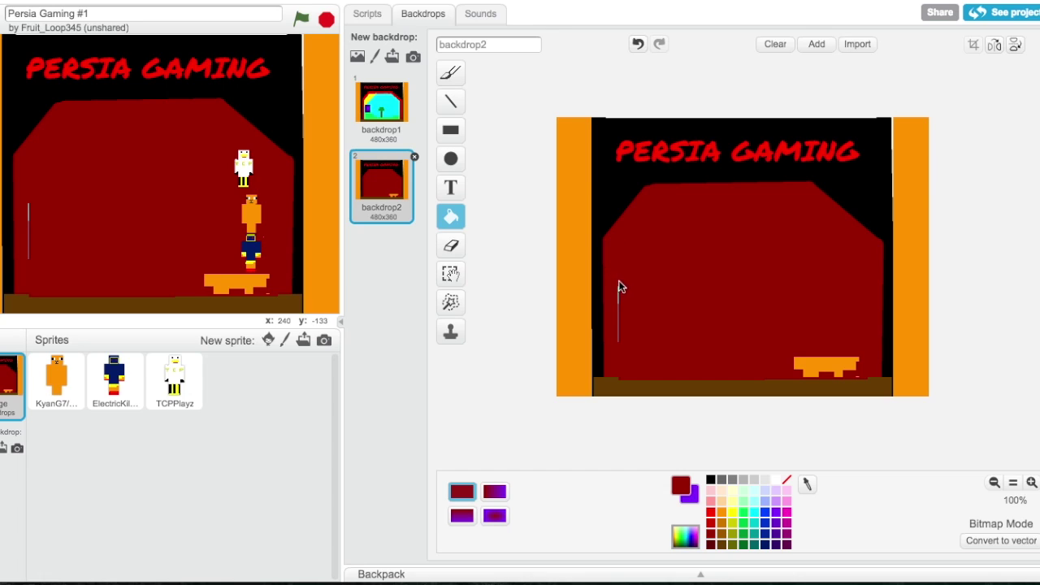
click(638, 45)
click(638, 45)
click(638, 46)
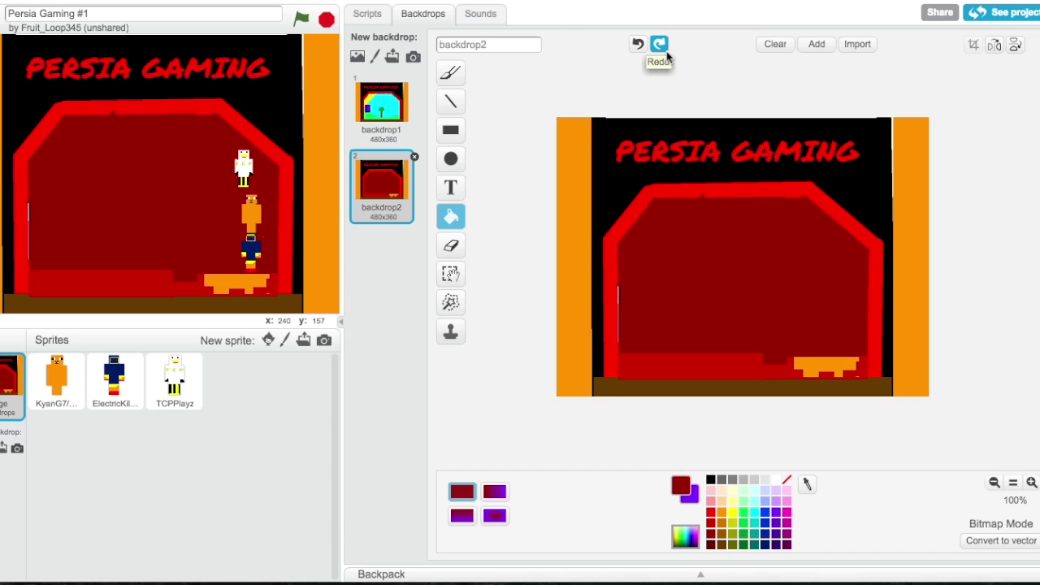
click(617, 288)
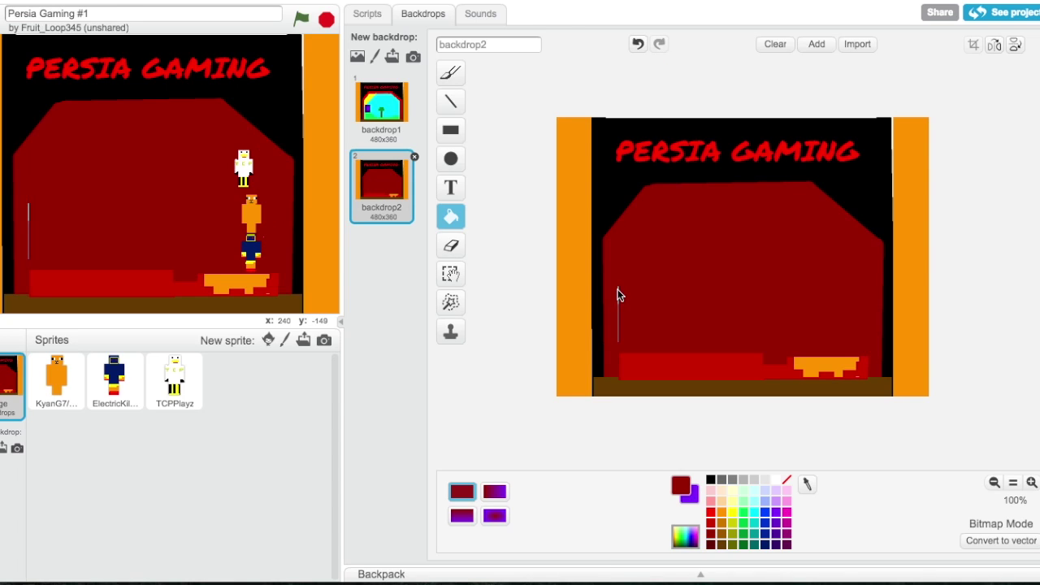
click(639, 45)
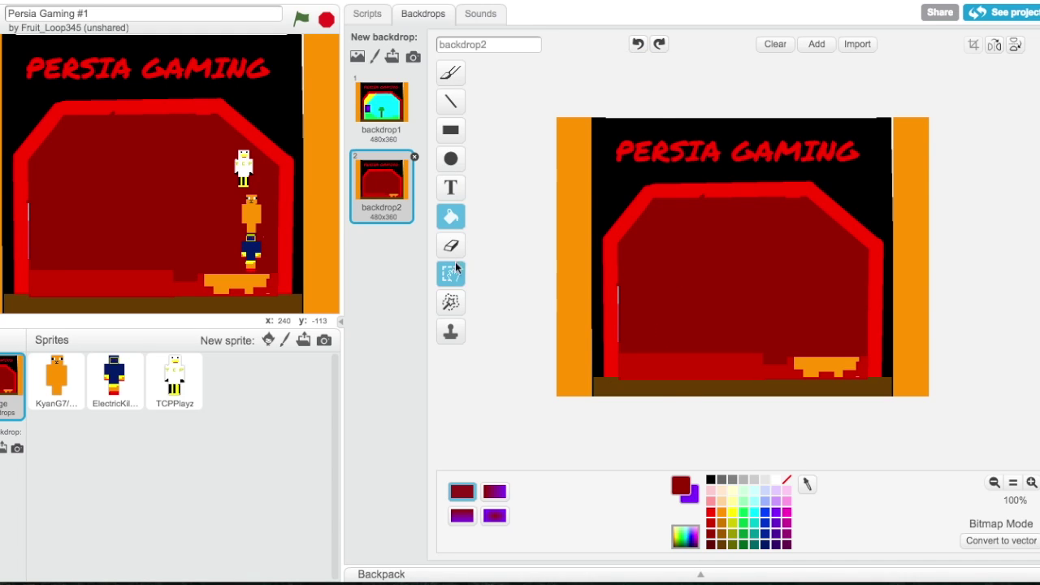
click(622, 359)
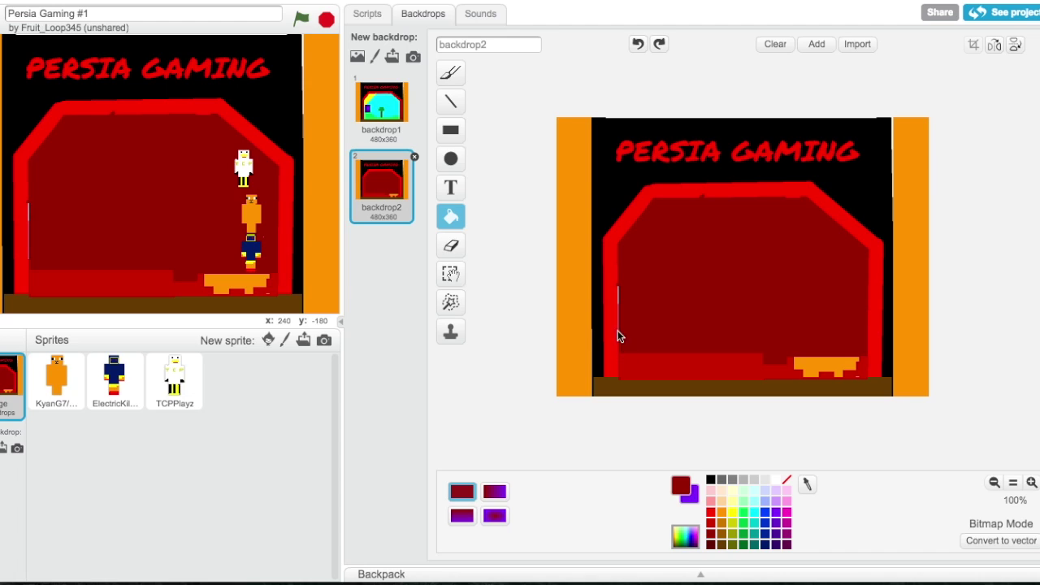
click(638, 45)
Try to remove the white sliver by deleting a narrow strip beside the left post and refilling it dark red, undoing the stray frame fill
click(452, 274)
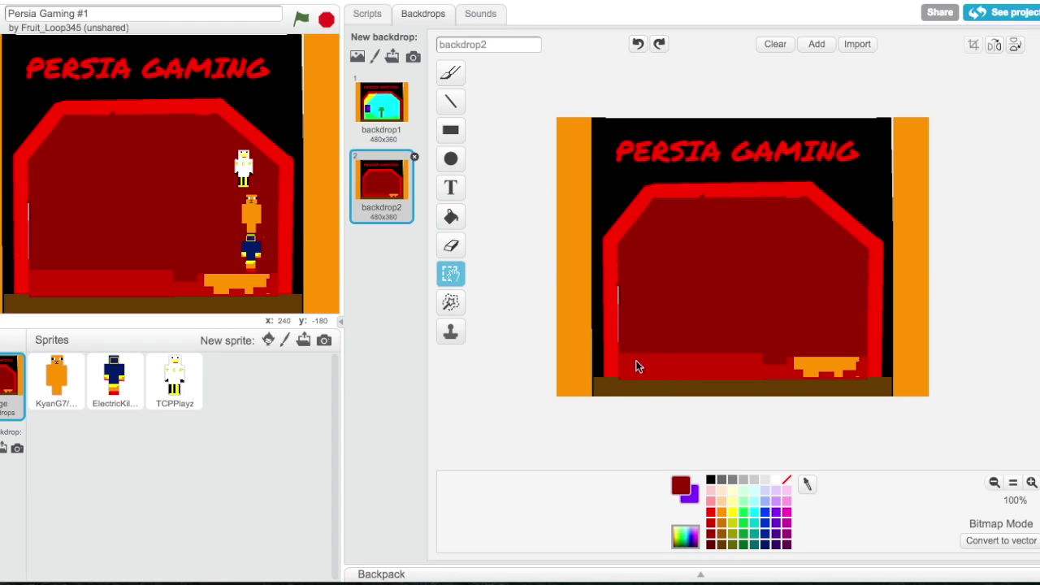
drag(622, 353, 632, 263)
key(Delete)
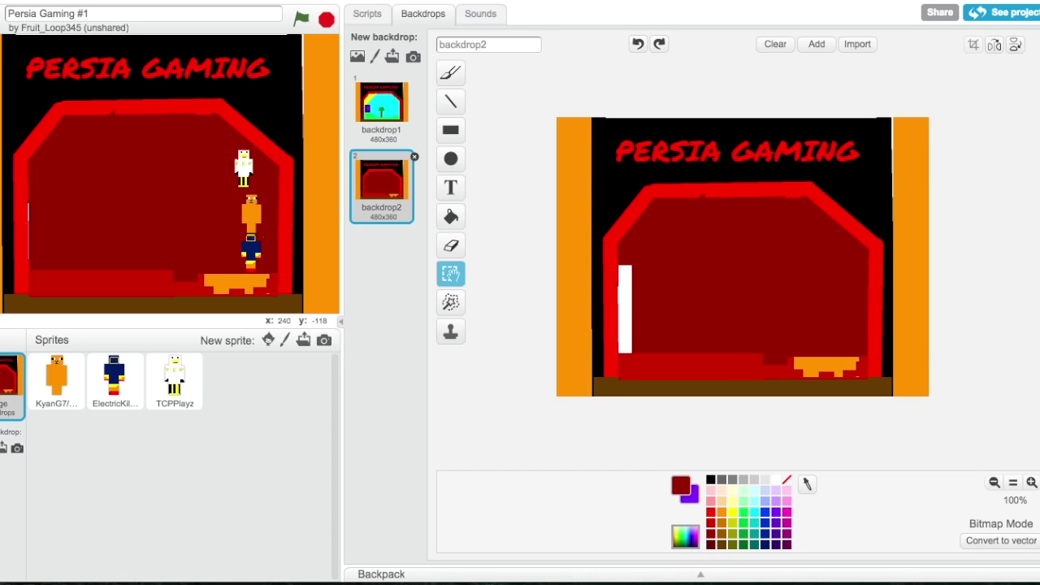
click(451, 216)
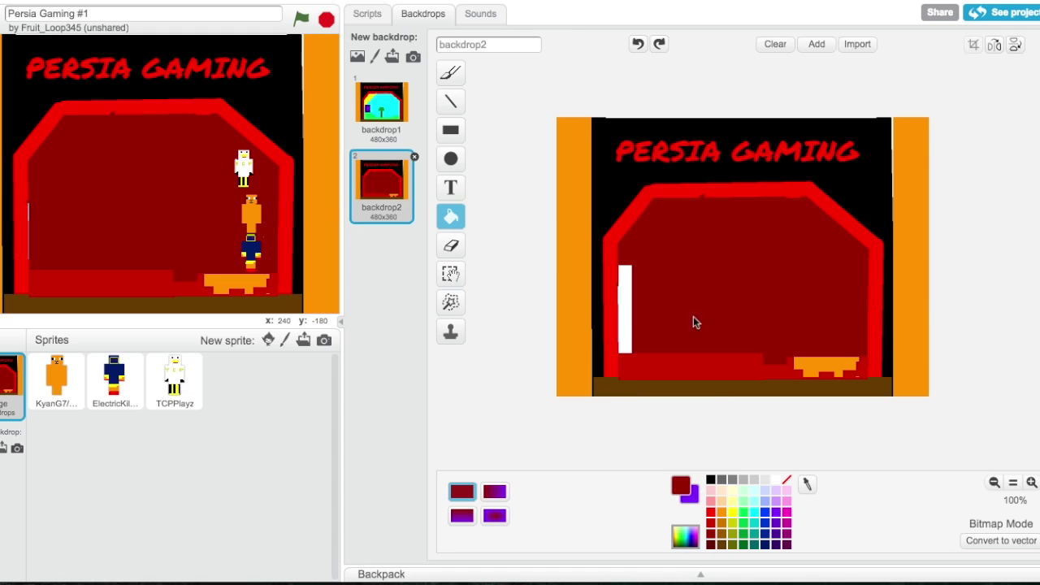
click(633, 324)
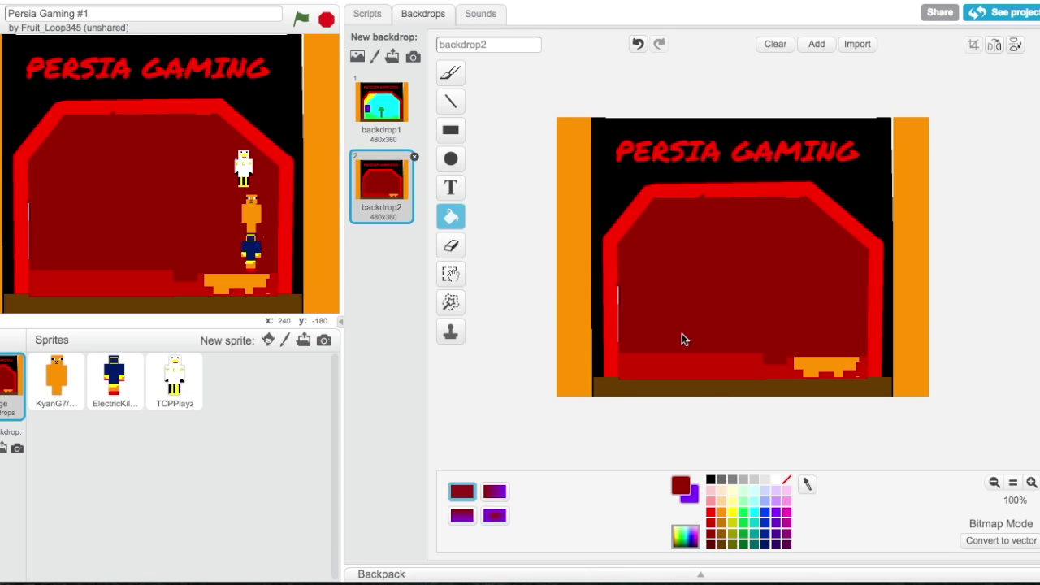
click(618, 313)
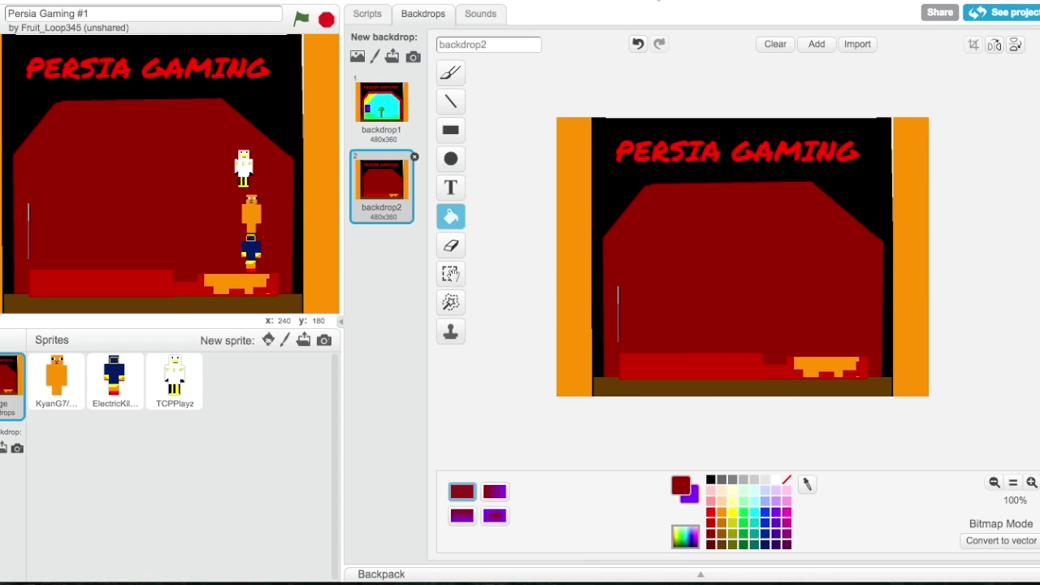
click(633, 44)
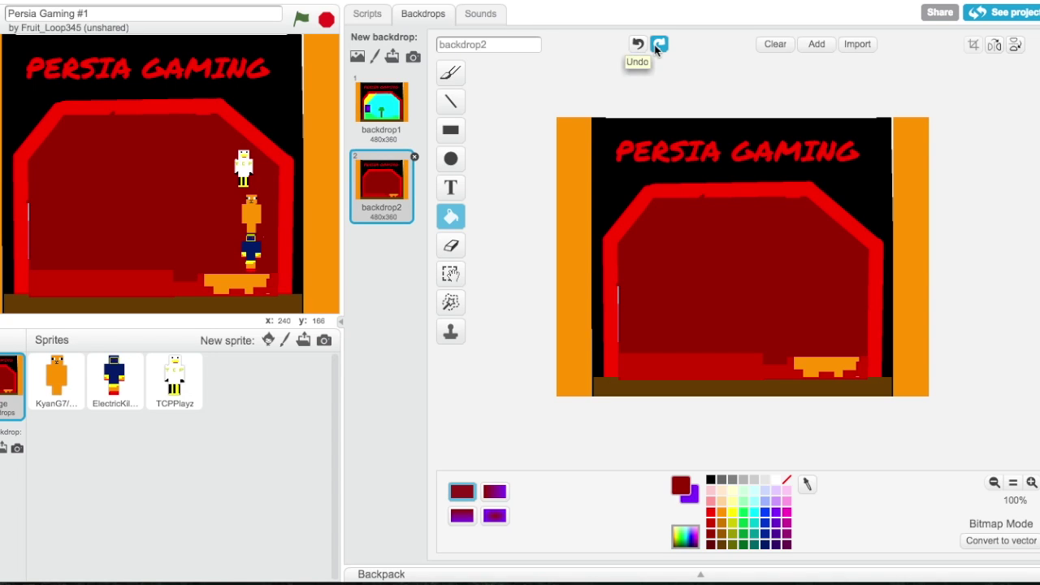
Cover the white sliver beside the frame's left post with short dark red lines
click(451, 276)
click(457, 107)
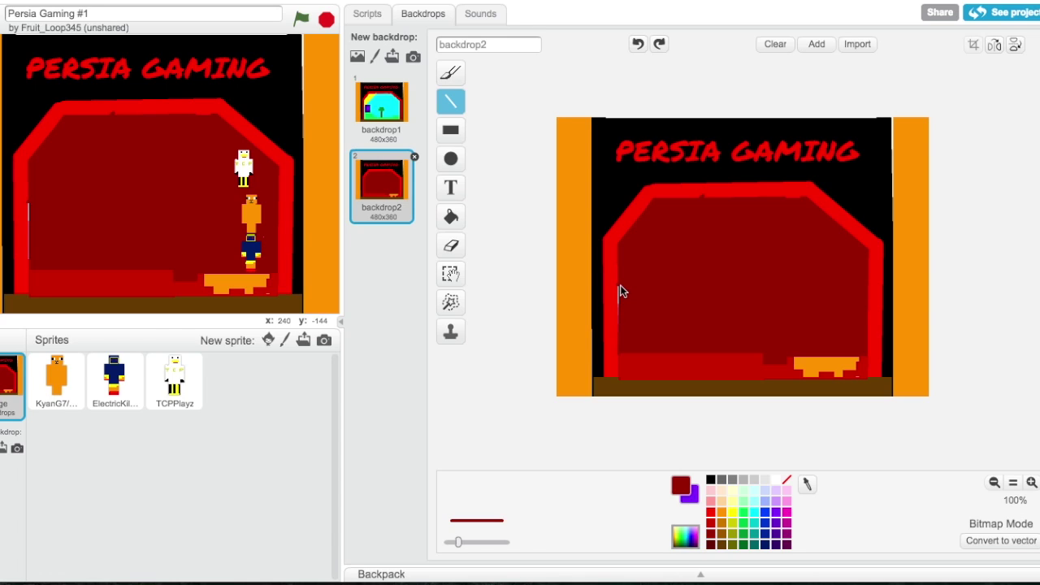
drag(620, 290, 619, 290)
drag(617, 309, 619, 291)
Duplicate backdrop2 and draw a thin filled gray bar above the orange block in the copy, extending it over the higher ground
right_click(407, 199)
click(441, 211)
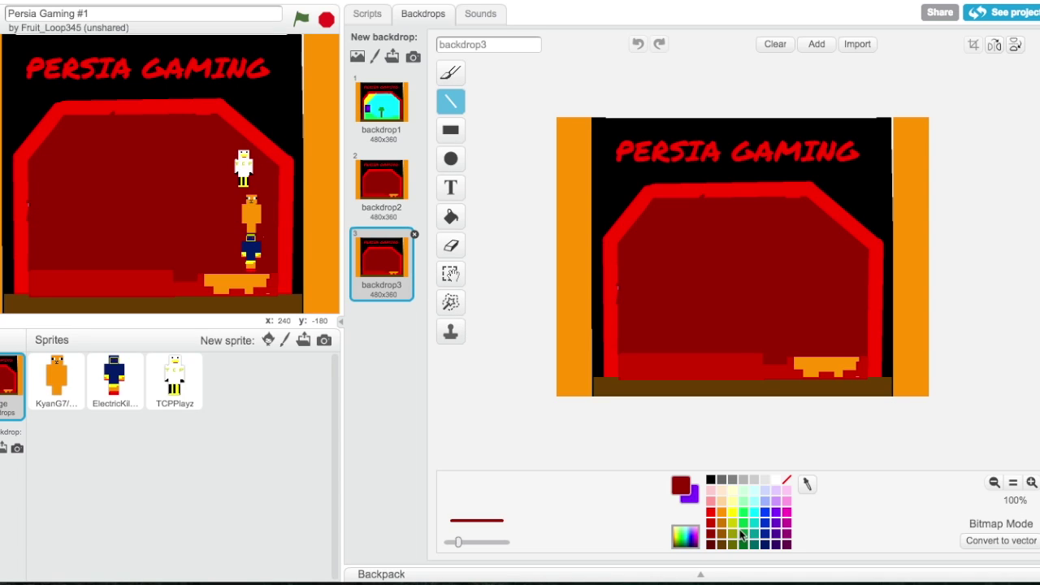
click(731, 479)
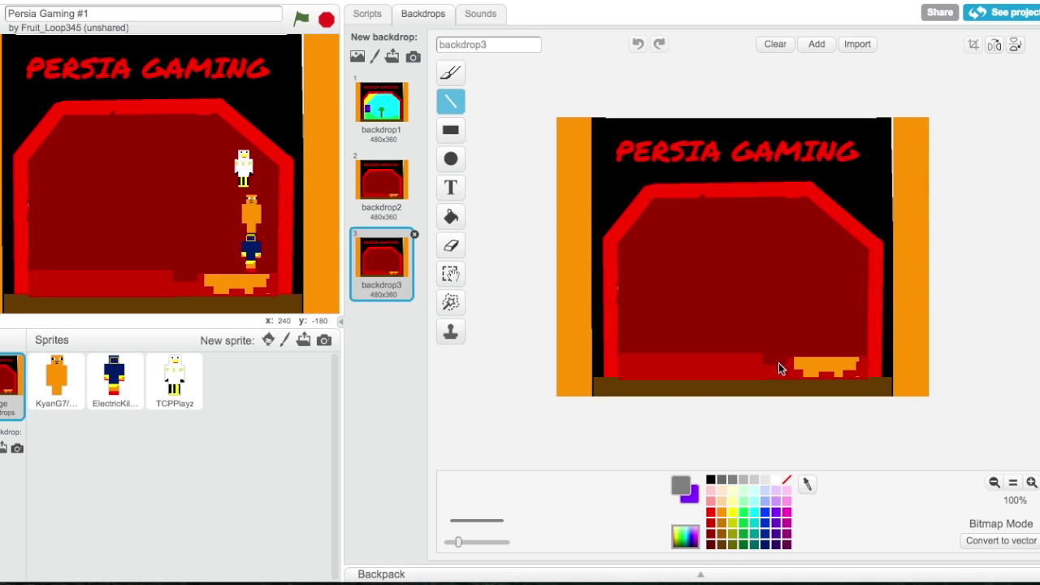
click(451, 131)
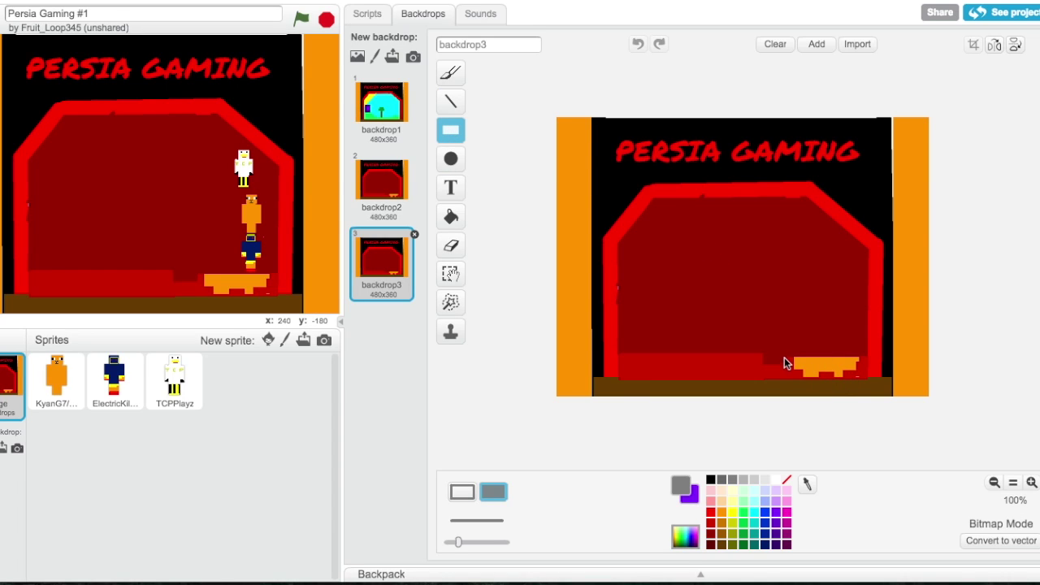
drag(787, 351, 866, 355)
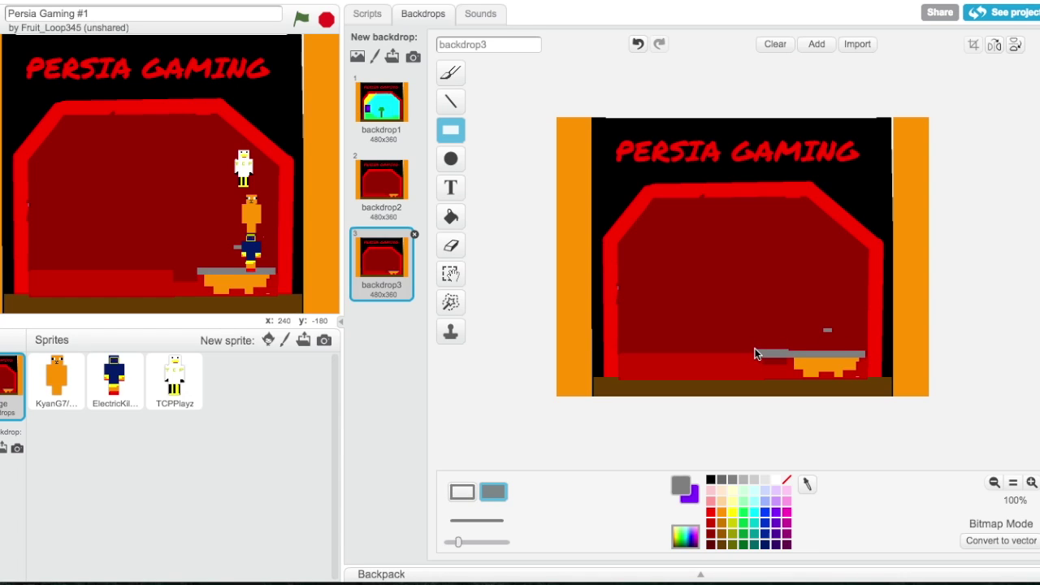
drag(751, 355, 753, 355)
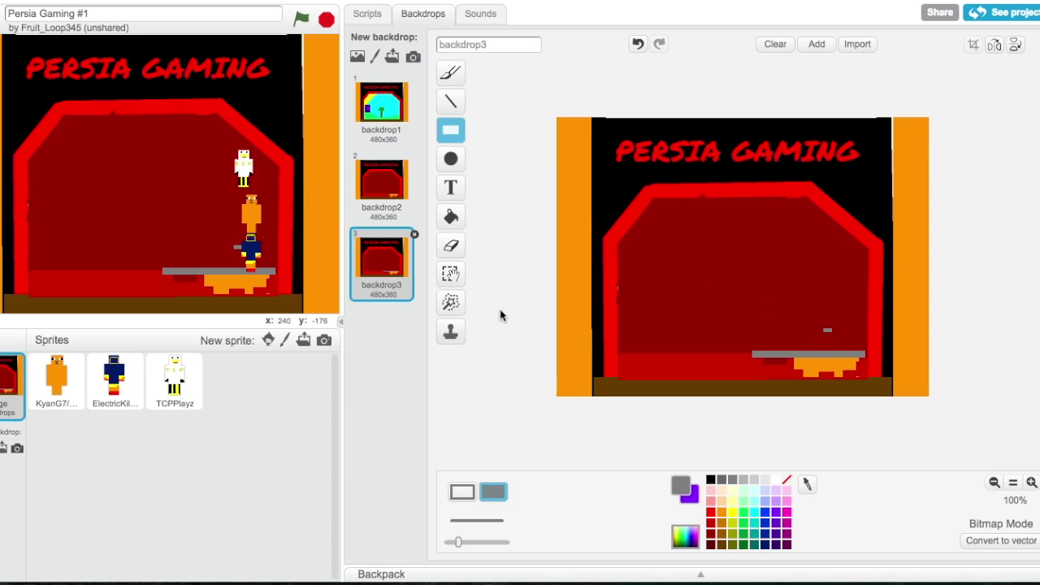
Delete the area around the stray gray mark above the gray bar and refill it with dark red
click(450, 274)
drag(794, 307, 855, 340)
key(Delete)
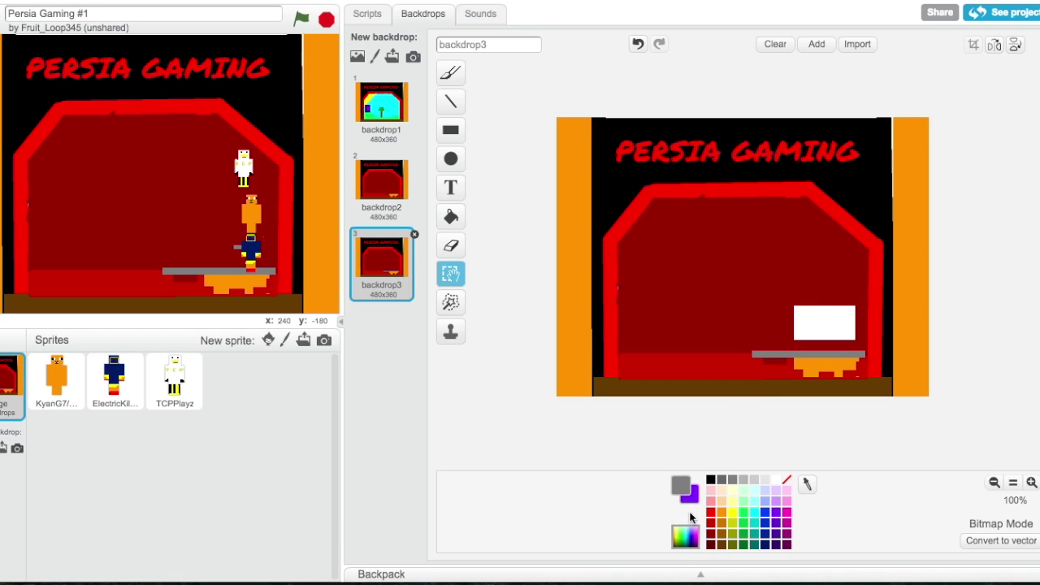
click(711, 533)
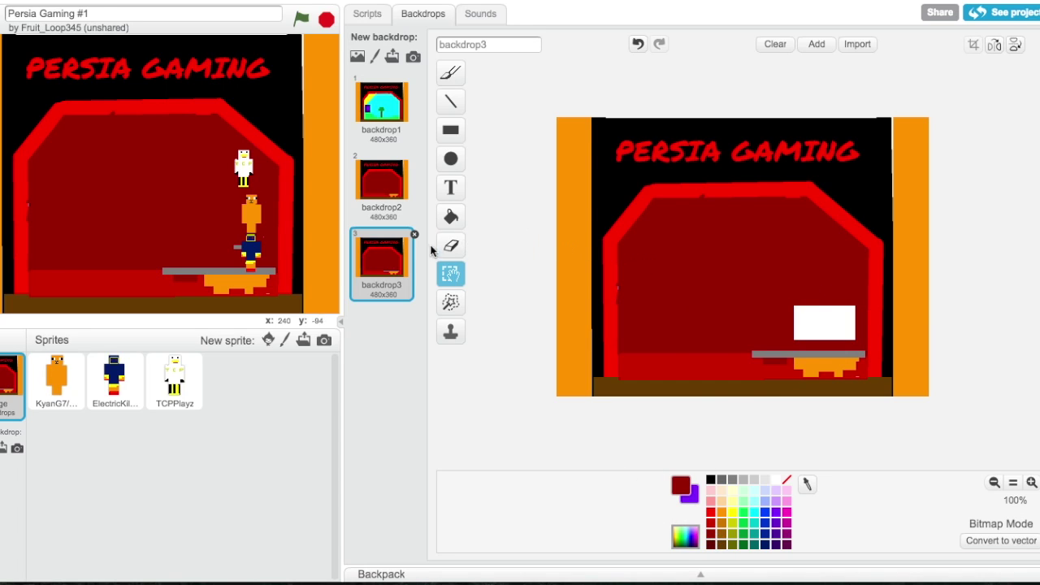
click(460, 219)
click(828, 333)
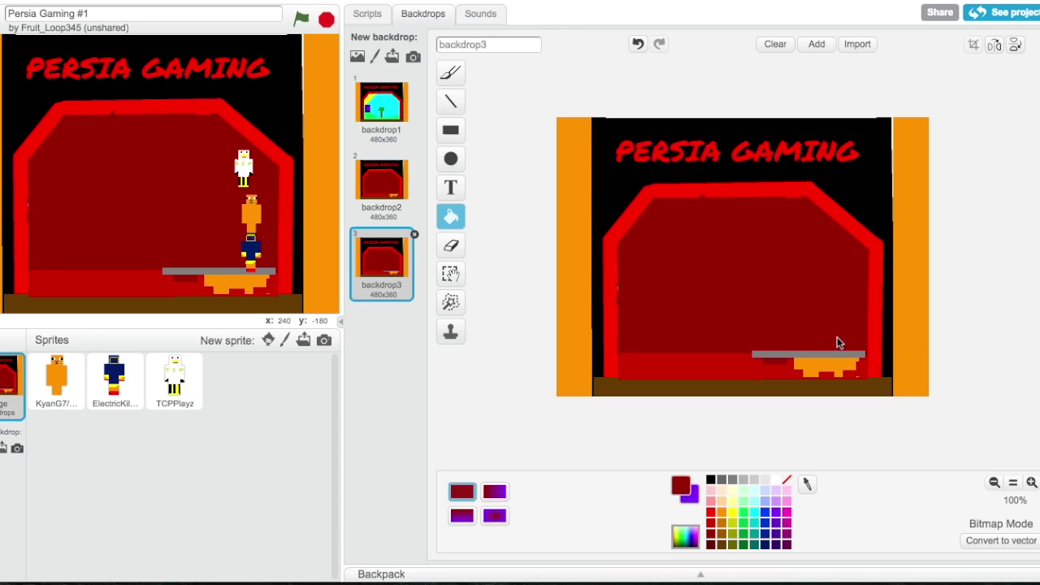
click(713, 543)
click(711, 533)
Duplicate backdrop3 and replace the gray bar and orange block in the copy with the red floor color
right_click(385, 291)
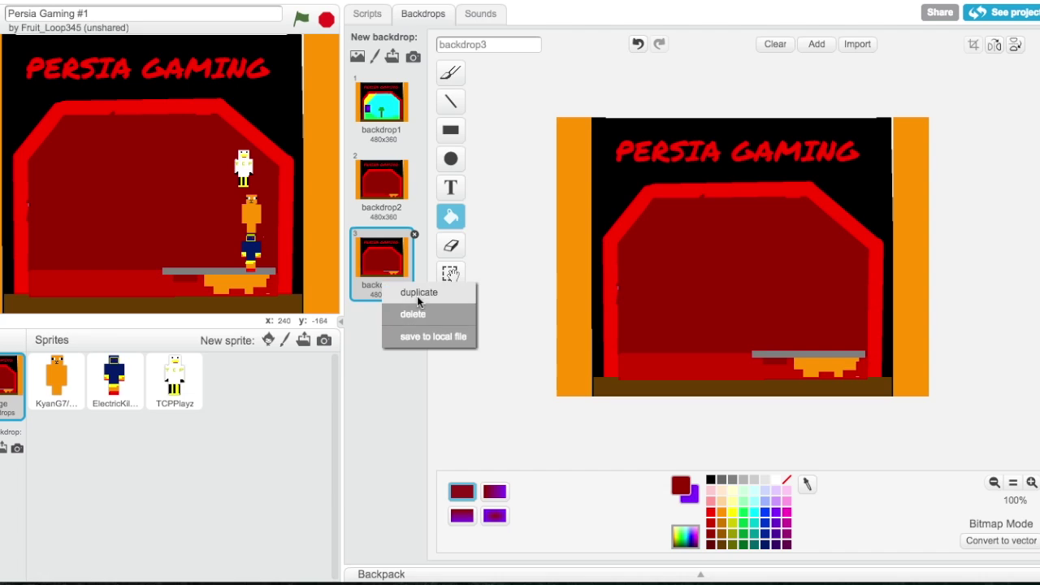
click(417, 294)
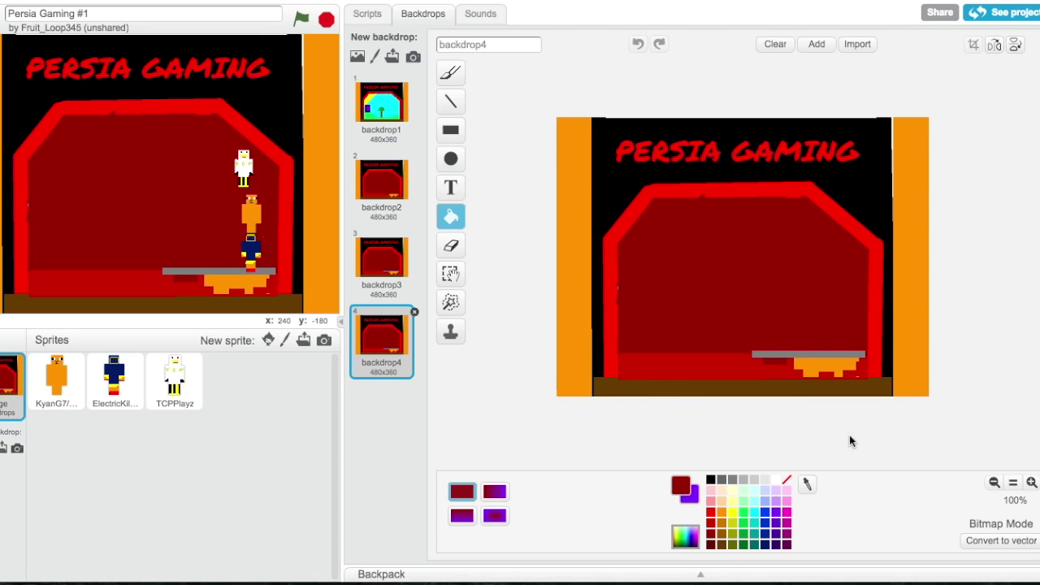
click(448, 274)
drag(745, 349, 868, 382)
drag(869, 384, 867, 382)
key(Delete)
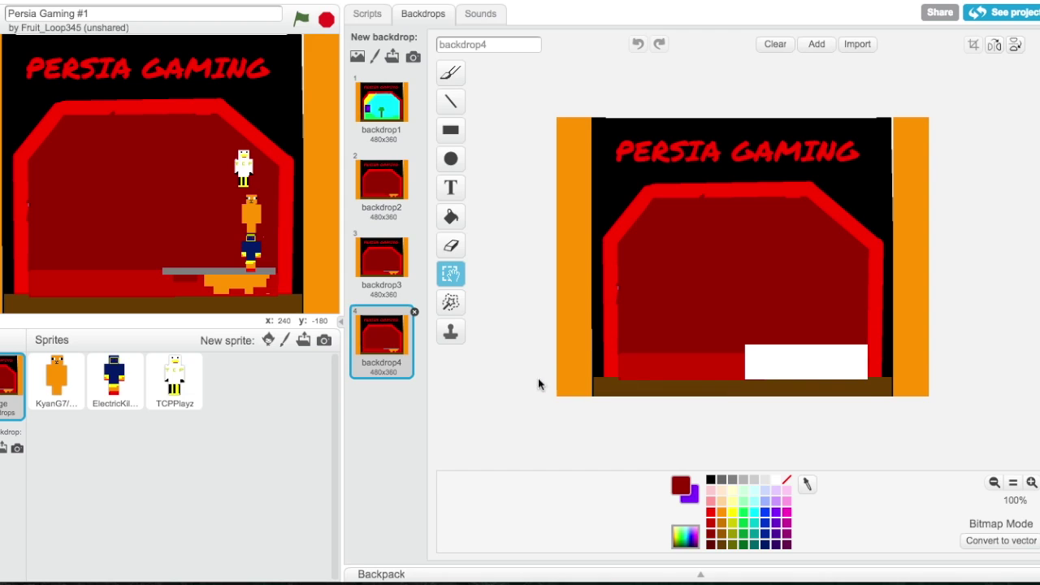
click(451, 220)
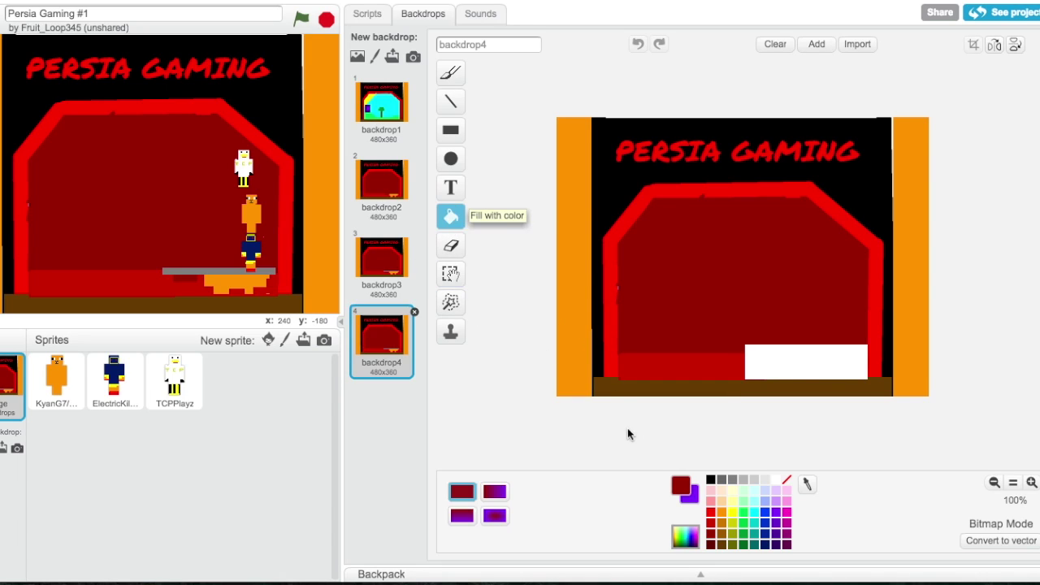
click(712, 525)
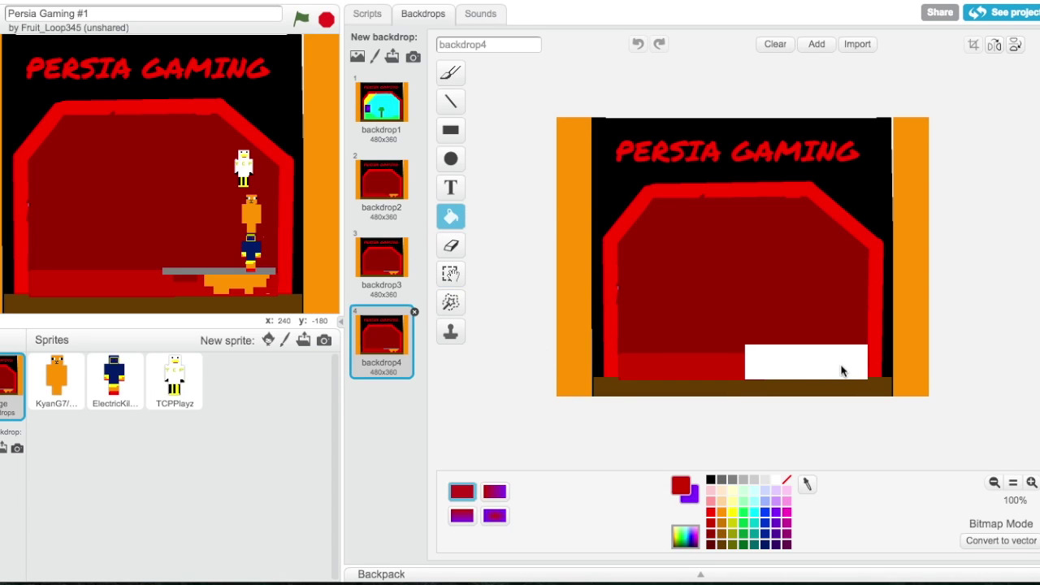
click(841, 368)
Level the raised part of the red floor by covering it with a thin filled dark red rectangle
click(451, 129)
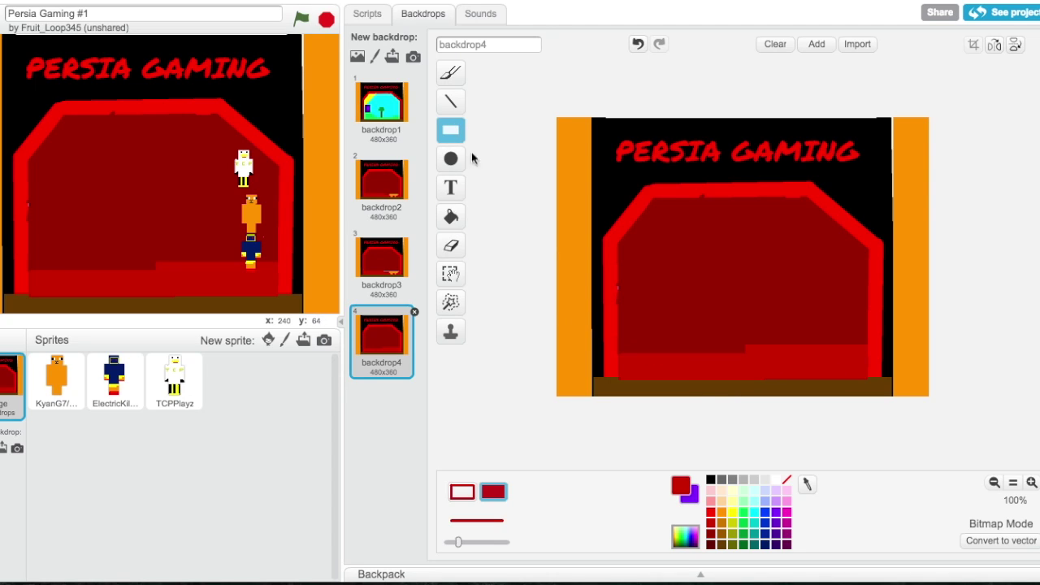
click(711, 543)
drag(739, 353, 868, 355)
click(771, 301)
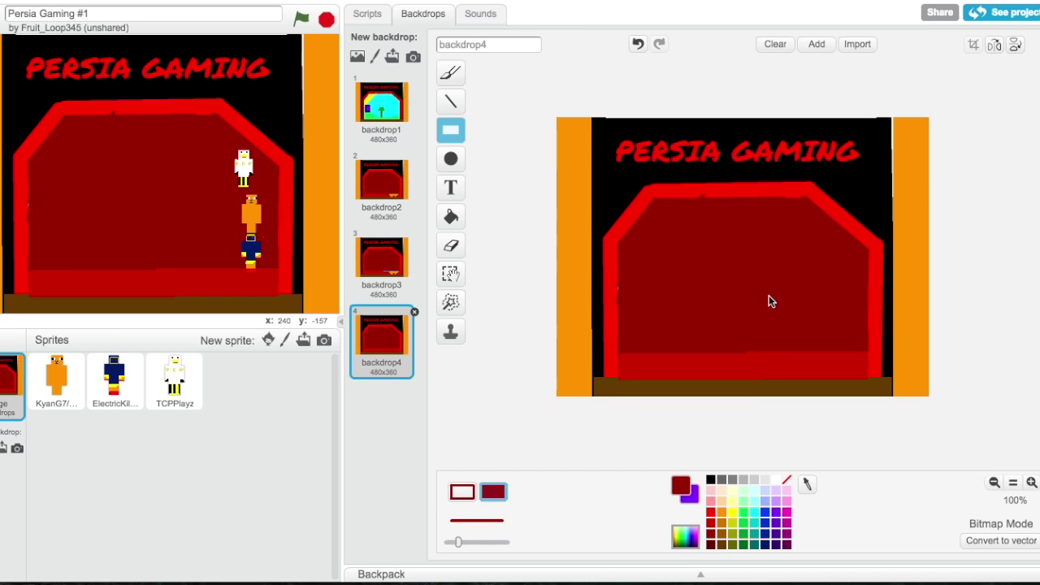
Draw a narrow filled maroon pillar standing on the red floor near the middle, undoing the overly tall first attempt
click(711, 544)
drag(720, 348, 766, 198)
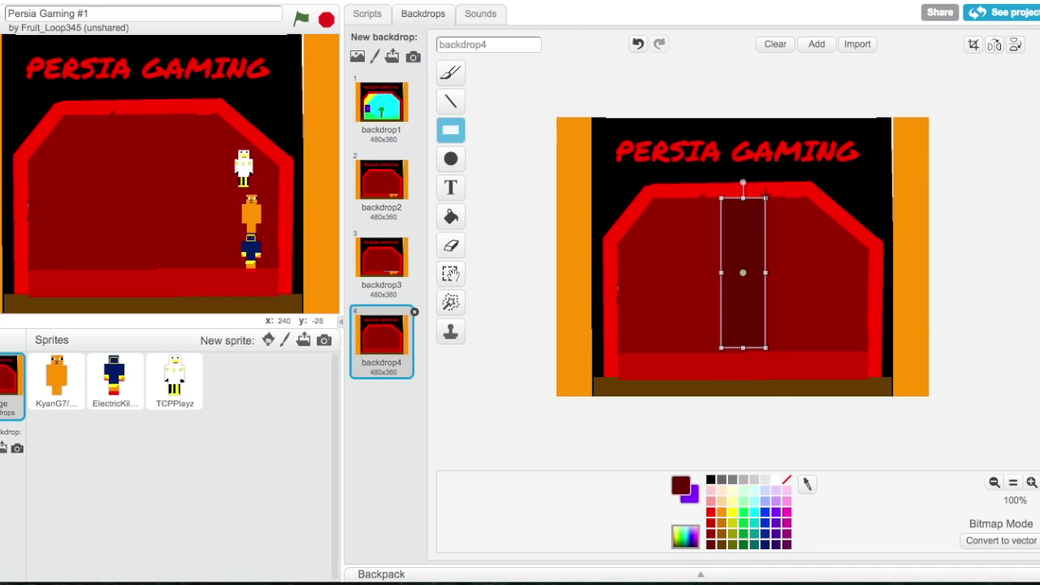
click(779, 296)
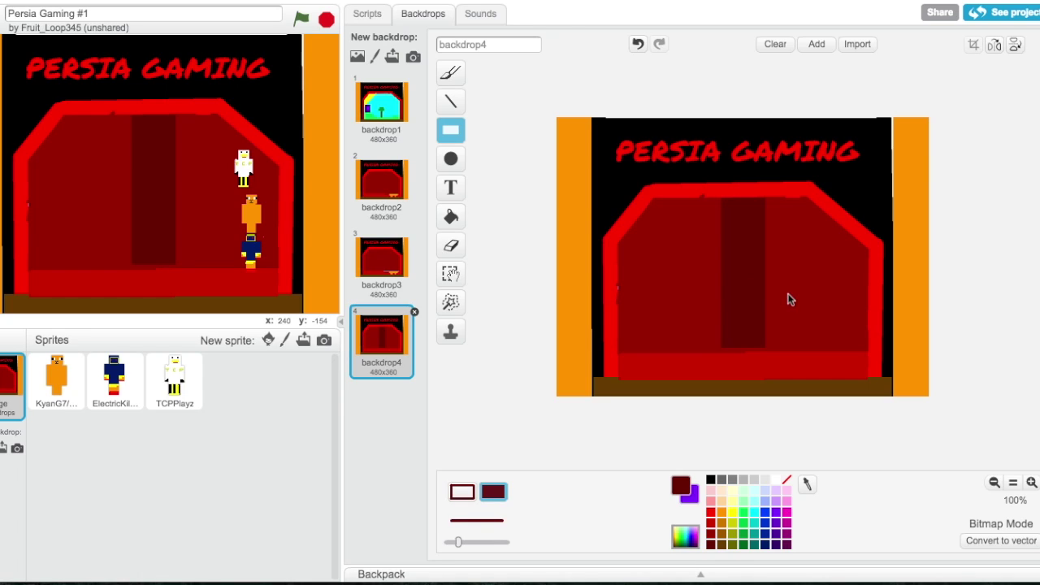
click(638, 45)
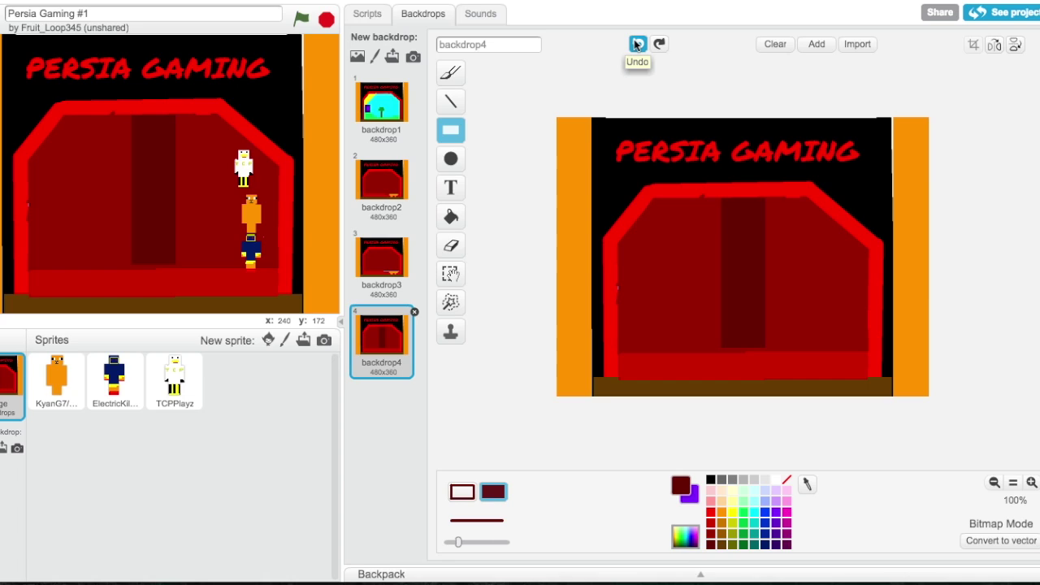
click(637, 45)
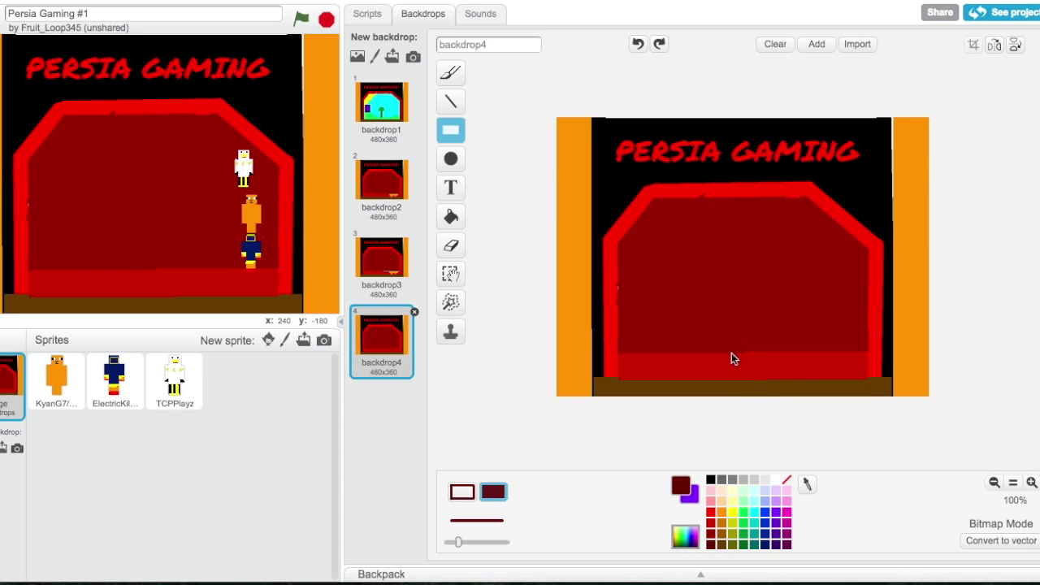
drag(739, 328, 746, 300)
click(781, 305)
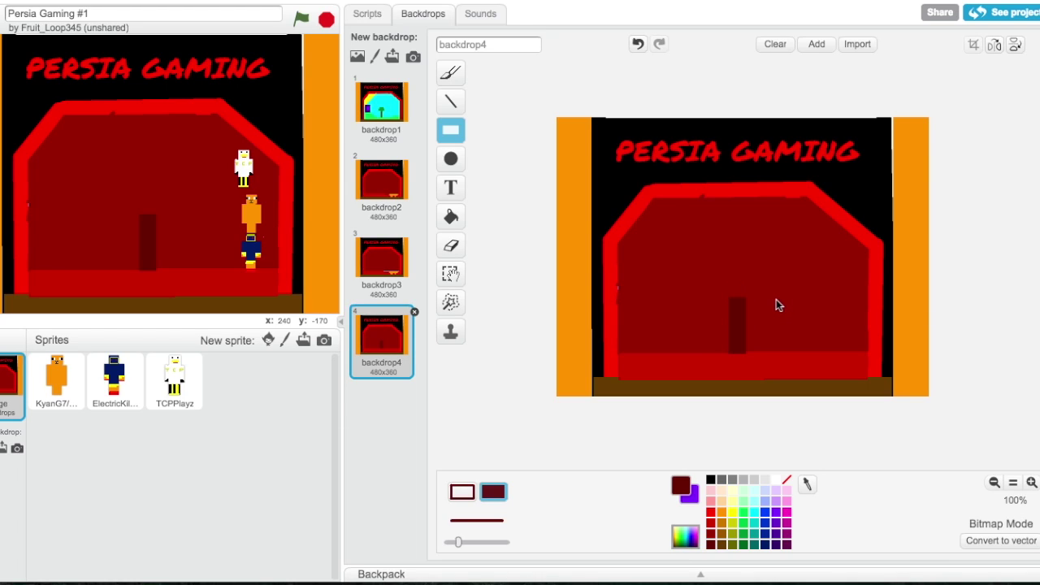
Add two more maroon pillars, a thick crossbar on top reaching the frame's right post, and an end pillar beside that post
drag(802, 349, 787, 351)
click(822, 356)
drag(837, 290, 834, 297)
click(701, 309)
mouse_move(729, 299)
mouse_down()
mouse_move(846, 276)
mouse_move(834, 268)
mouse_up()
click(853, 274)
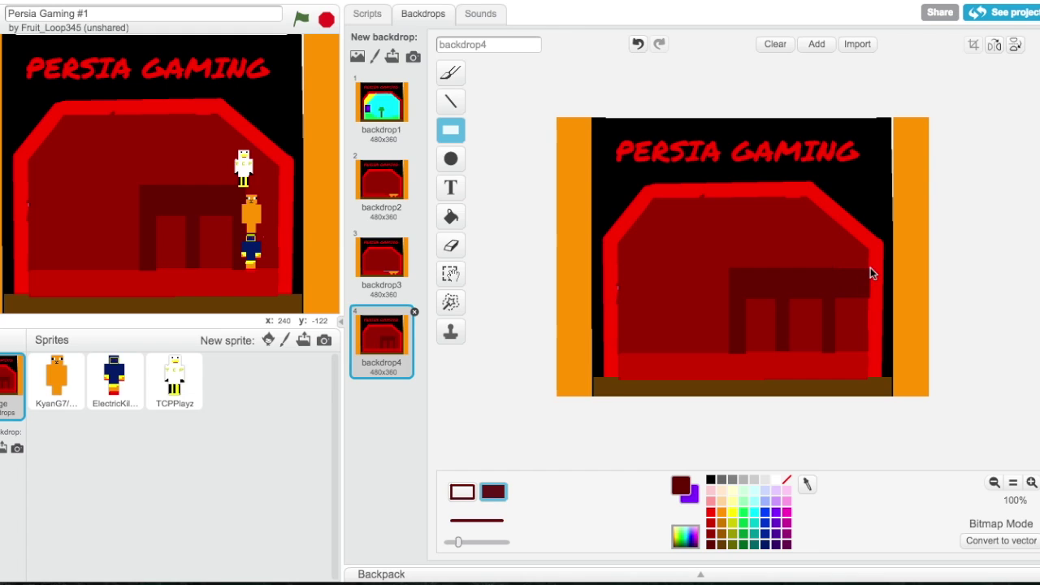
drag(870, 267, 868, 354)
click(852, 296)
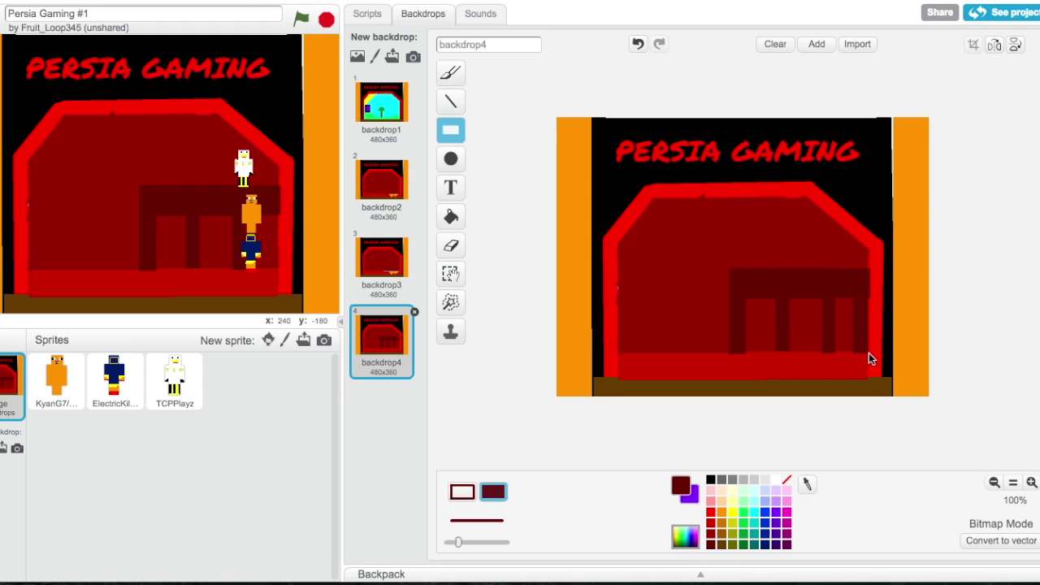
click(741, 248)
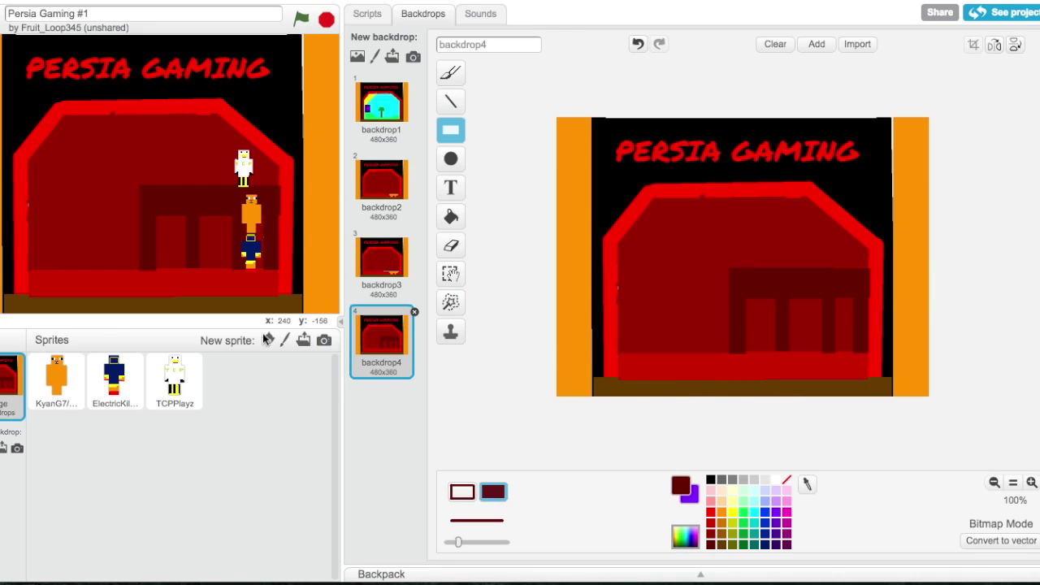
Duplicate backdrop4 and draw a staircase of small dark gray rectangles rising from the floor to the first maroon pillar
right_click(374, 352)
click(423, 367)
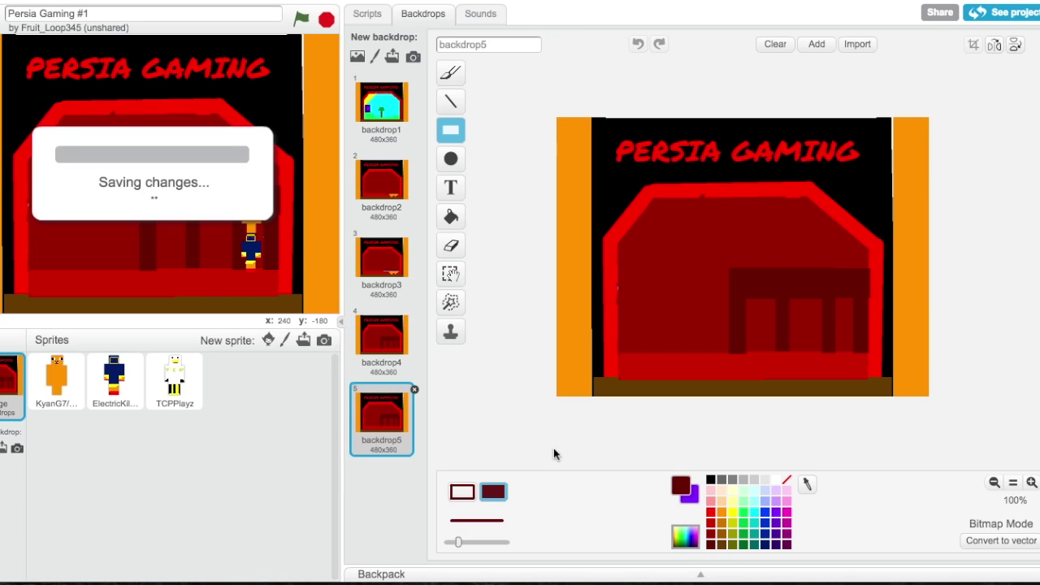
click(721, 481)
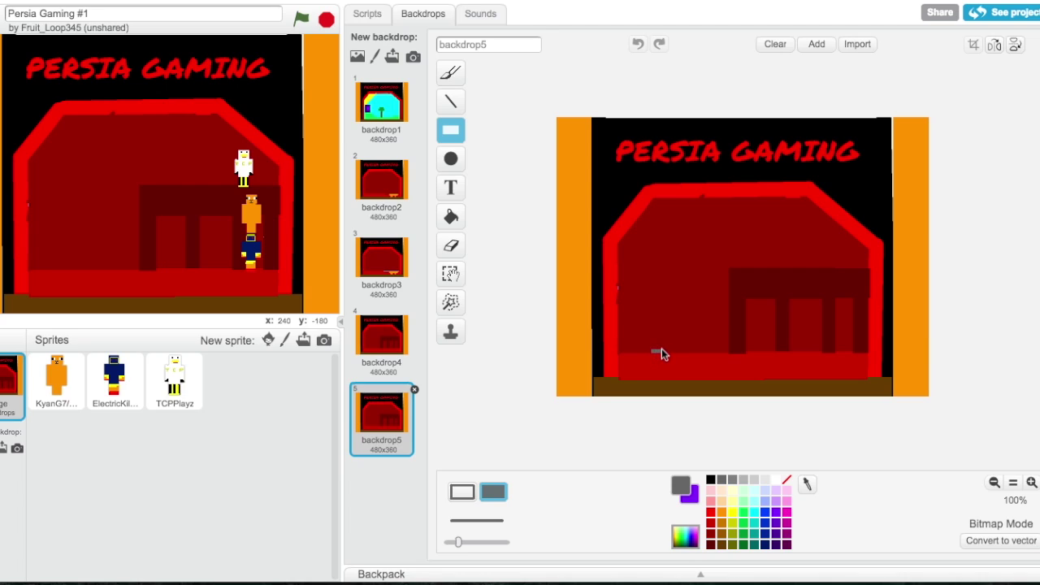
drag(653, 350, 661, 353)
drag(665, 348, 687, 338)
mouse_move(696, 332)
mouse_down()
mouse_move(704, 342)
mouse_move(694, 340)
mouse_up()
mouse_move(705, 327)
mouse_down()
mouse_move(723, 318)
mouse_move(708, 324)
mouse_up()
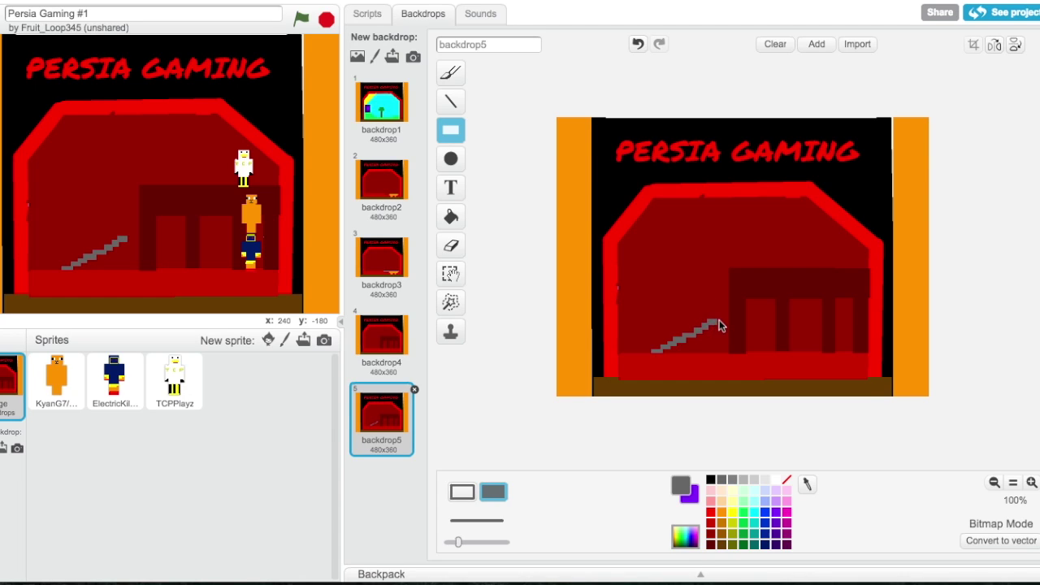
drag(722, 315, 727, 317)
drag(727, 311, 748, 313)
Duplicate backdrop5 and add small gray steps above the staircase, rising toward the left
right_click(370, 429)
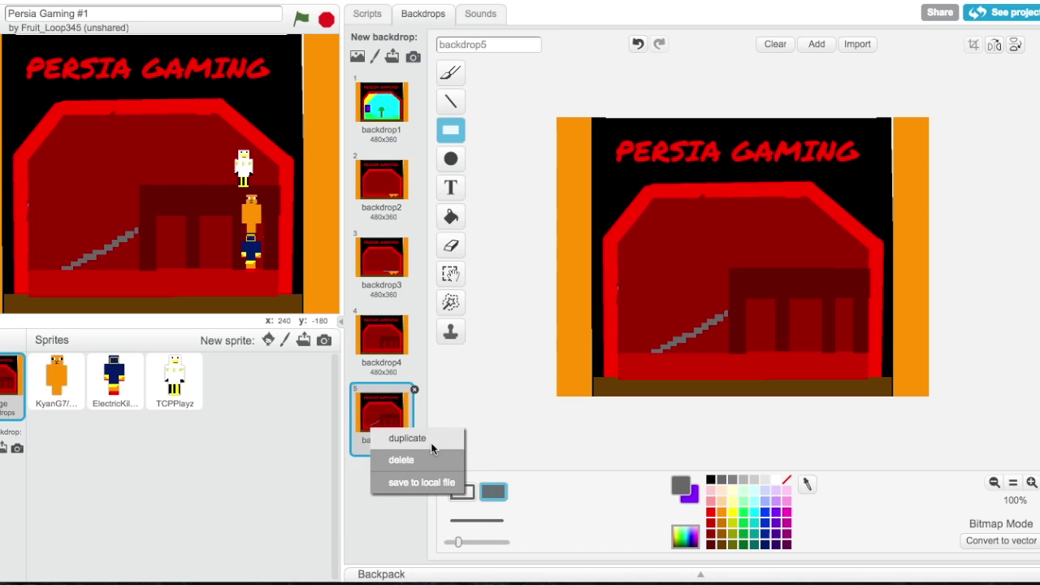
click(408, 439)
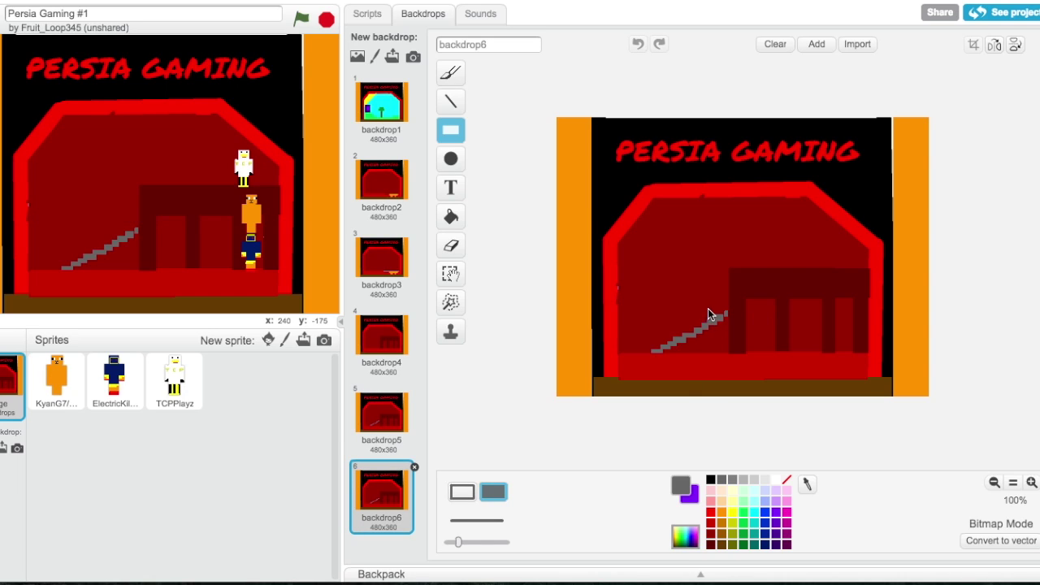
drag(708, 302, 697, 309)
click(694, 299)
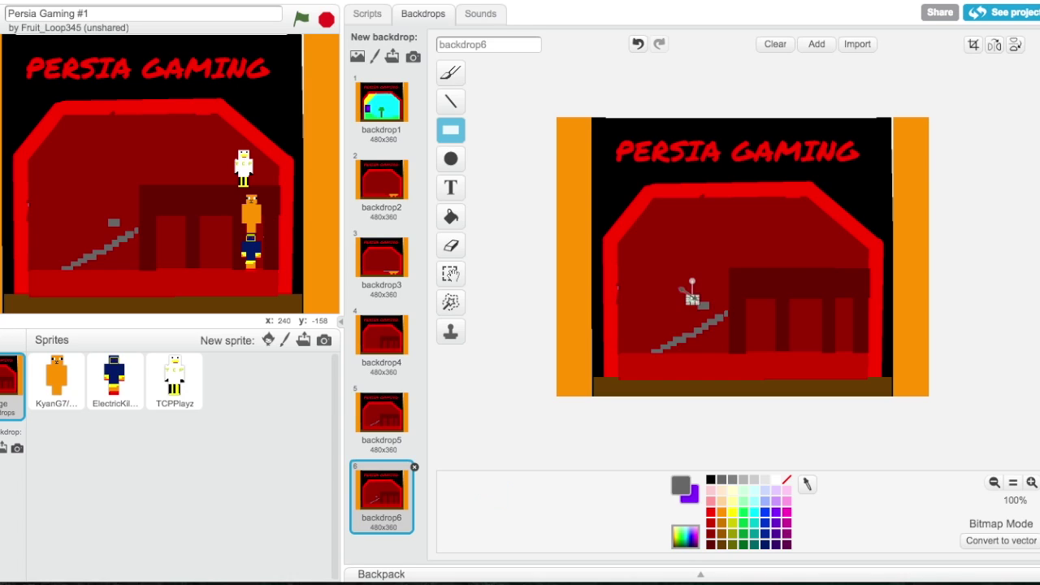
click(705, 297)
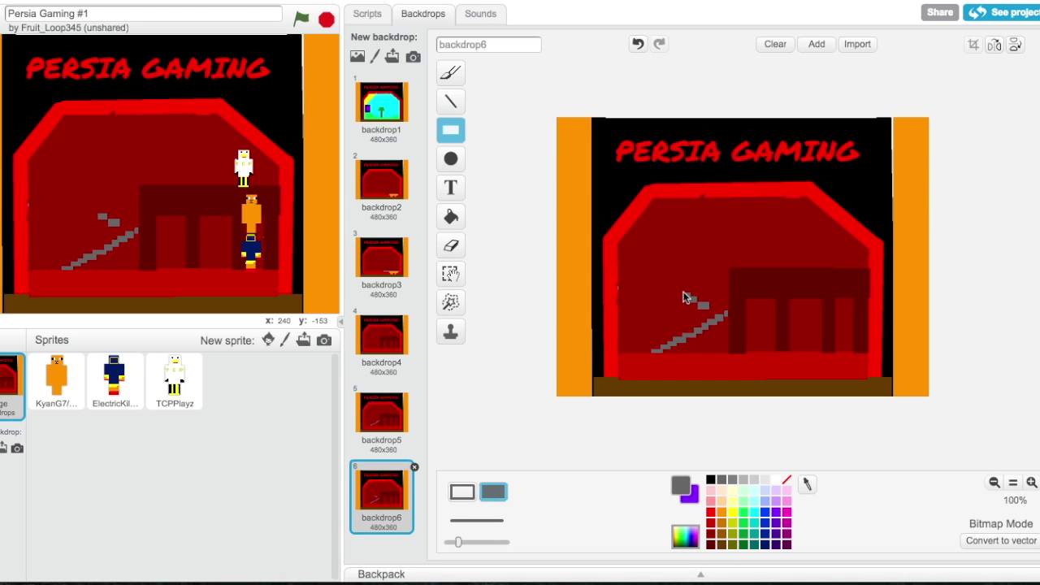
click(689, 298)
click(728, 291)
Duplicate backdrop6 and add gray steps rising right from the upper flight to the top of the maroon structure
right_click(373, 528)
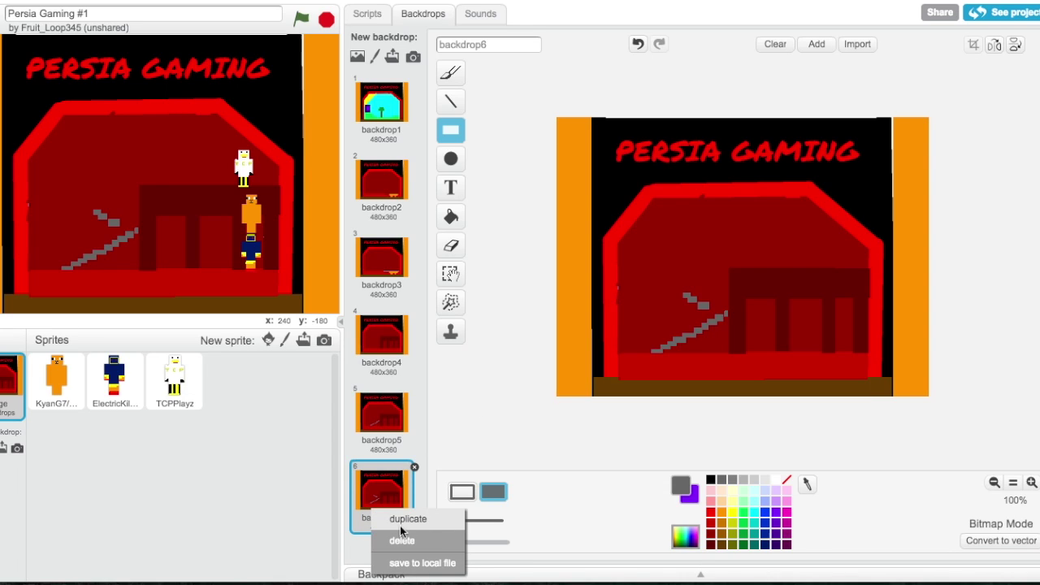
click(447, 520)
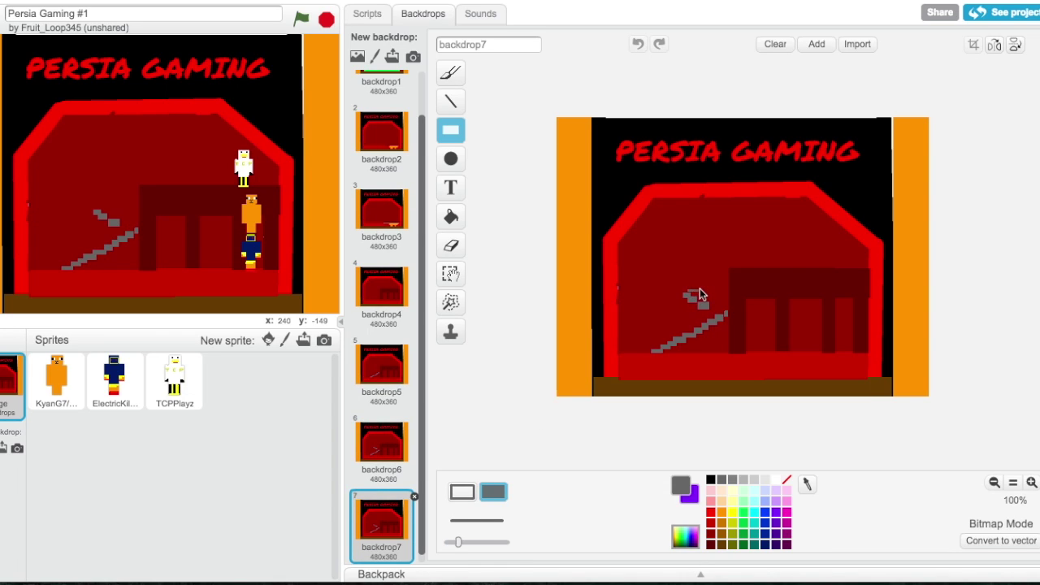
drag(687, 284, 706, 286)
mouse_move(708, 281)
mouse_down()
mouse_move(723, 270)
mouse_move(670, 299)
mouse_move(716, 295)
mouse_up()
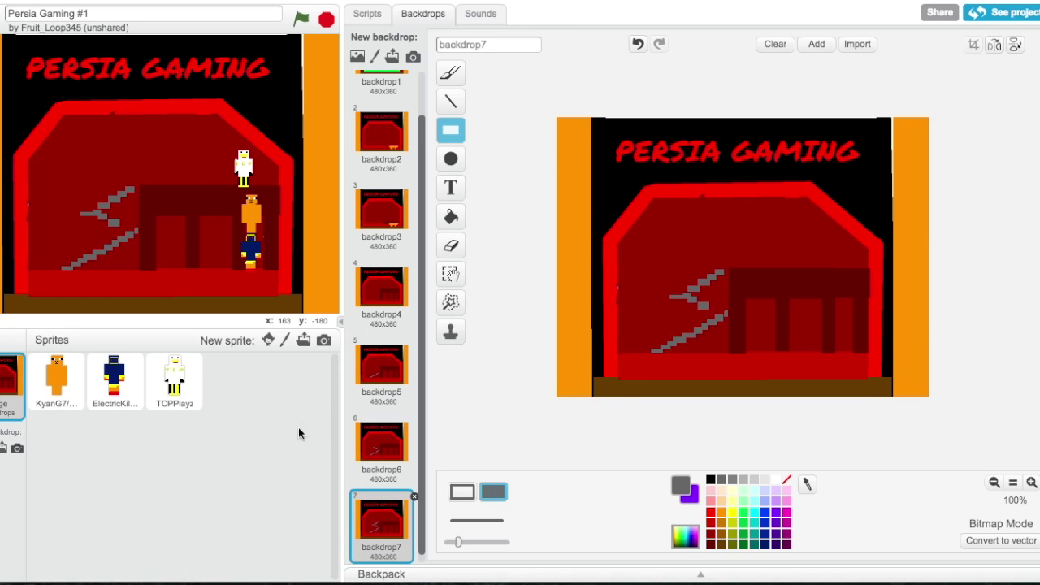
Duplicate backdrop7 and replace the stairs and maroon structure in the copy with dark red, undoing the stray floor fill
scroll(389, 495, down, 1)
right_click(381, 524)
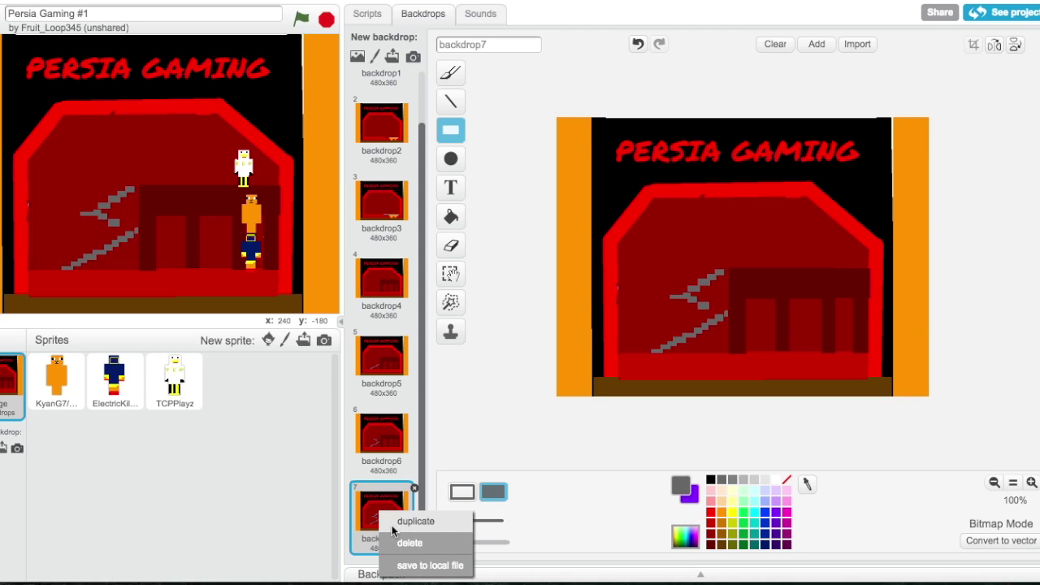
click(393, 522)
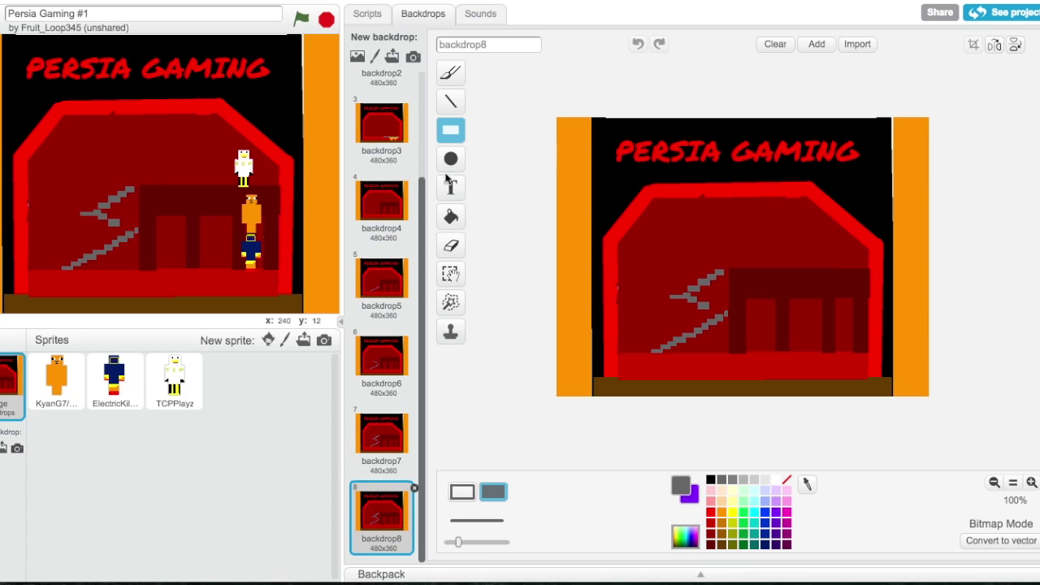
click(451, 273)
drag(634, 256, 869, 351)
key(Delete)
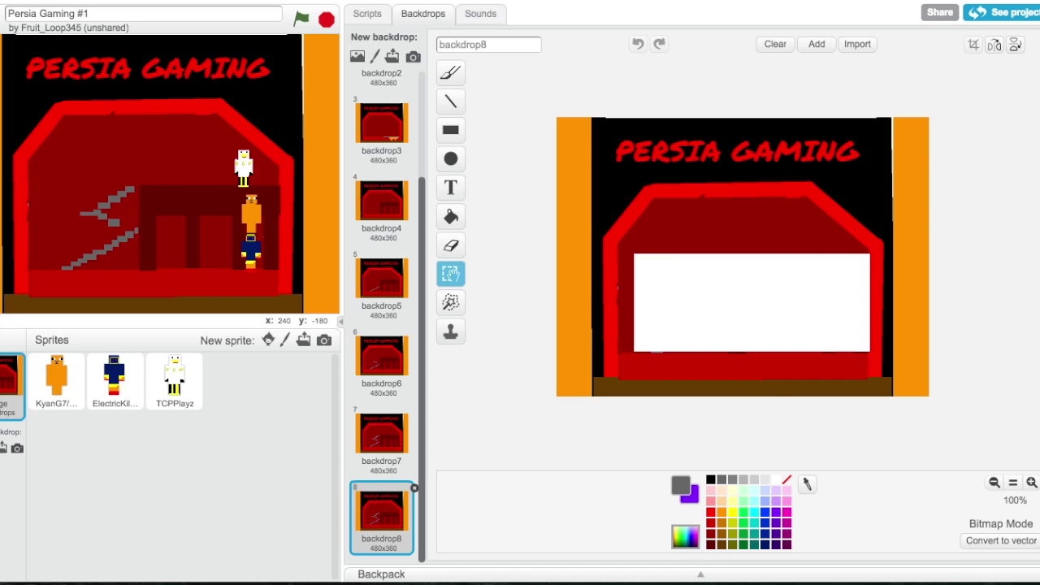
click(711, 540)
click(451, 216)
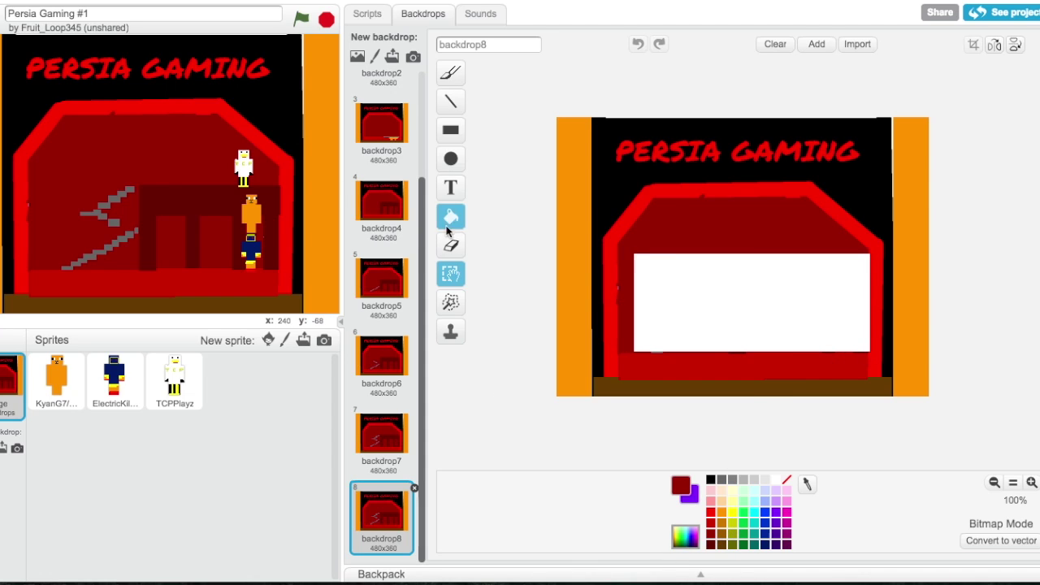
click(769, 334)
click(756, 359)
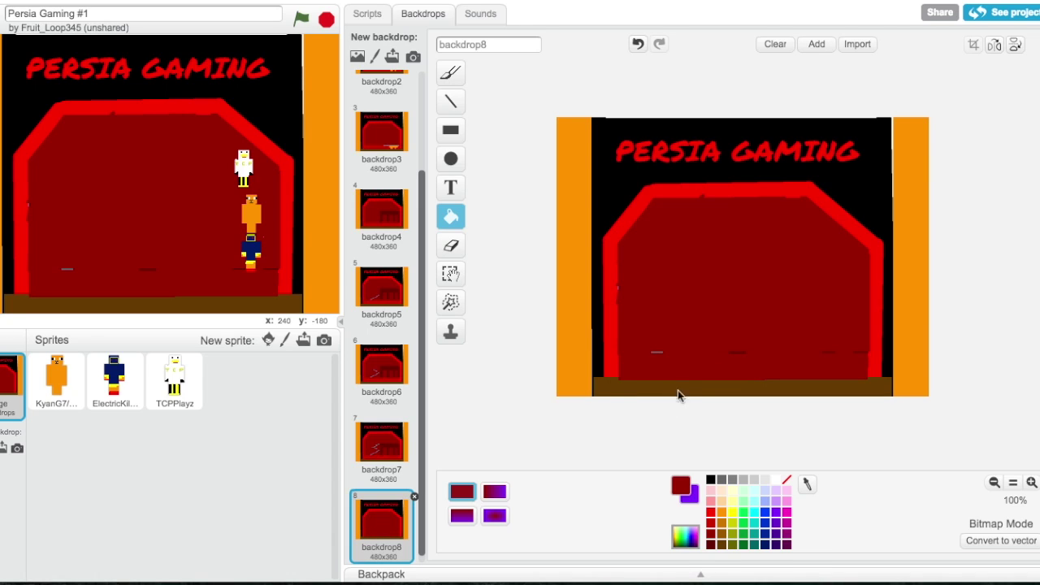
click(638, 43)
Delete a full-width strip over the leftover marks along the floor's upper edge and refill it with dark red
click(450, 273)
drag(659, 348, 869, 330)
key(Delete)
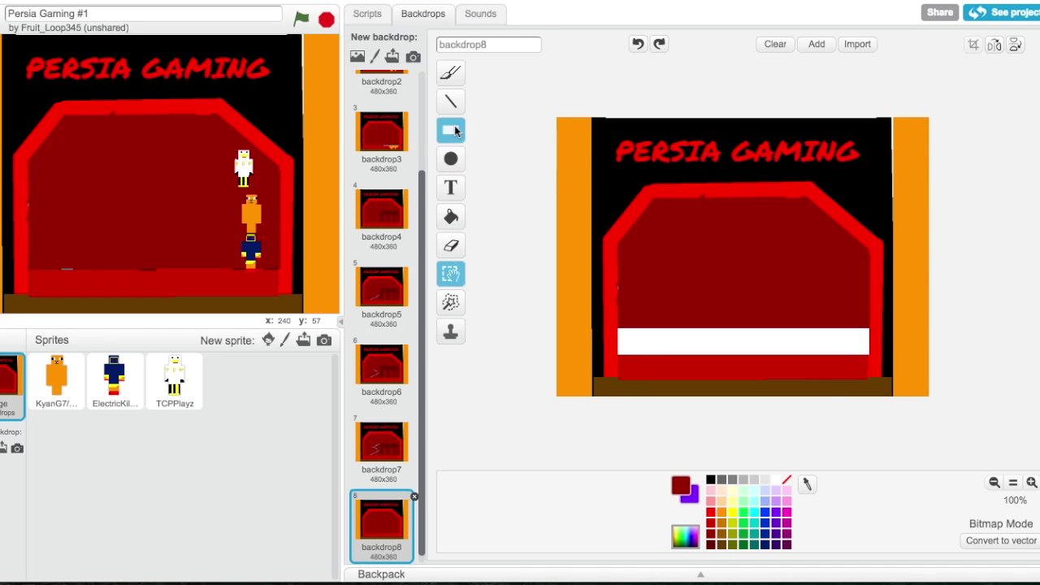
click(451, 216)
click(755, 347)
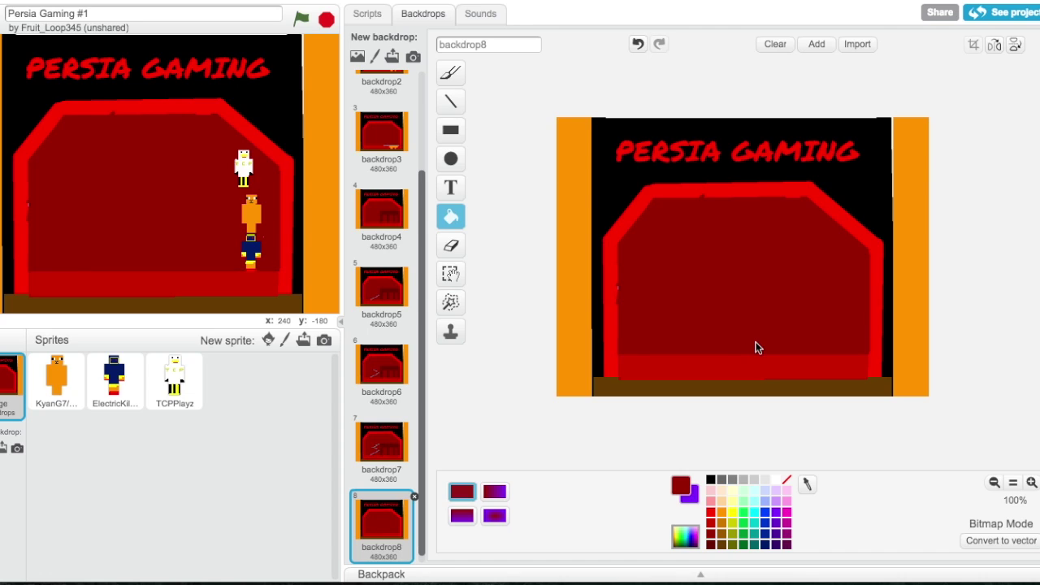
Draw a small filled maroon rectangle against the chamber's left wall in backdrop8, using backdrop7 as a reference
click(712, 543)
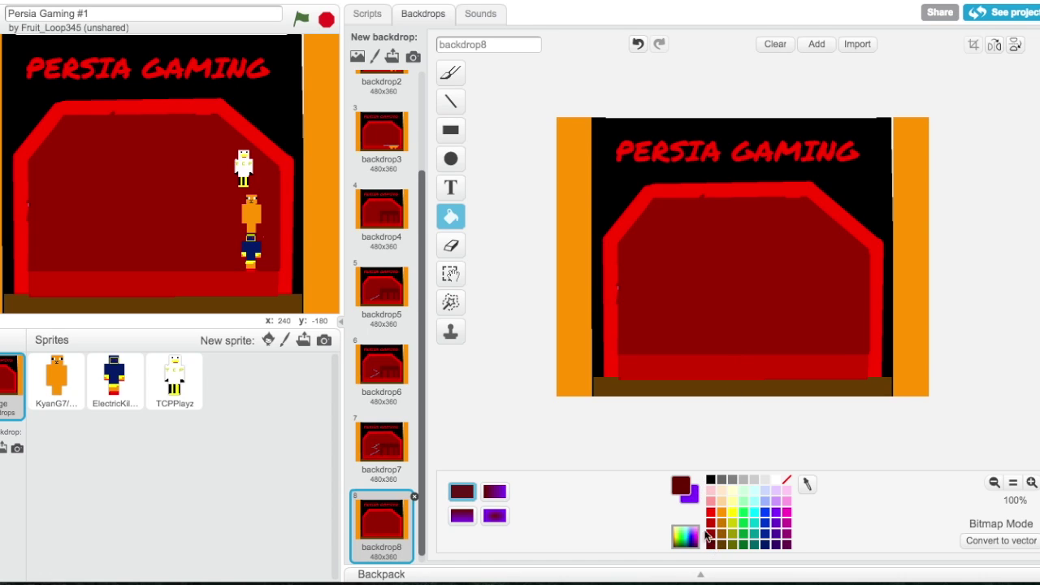
click(457, 133)
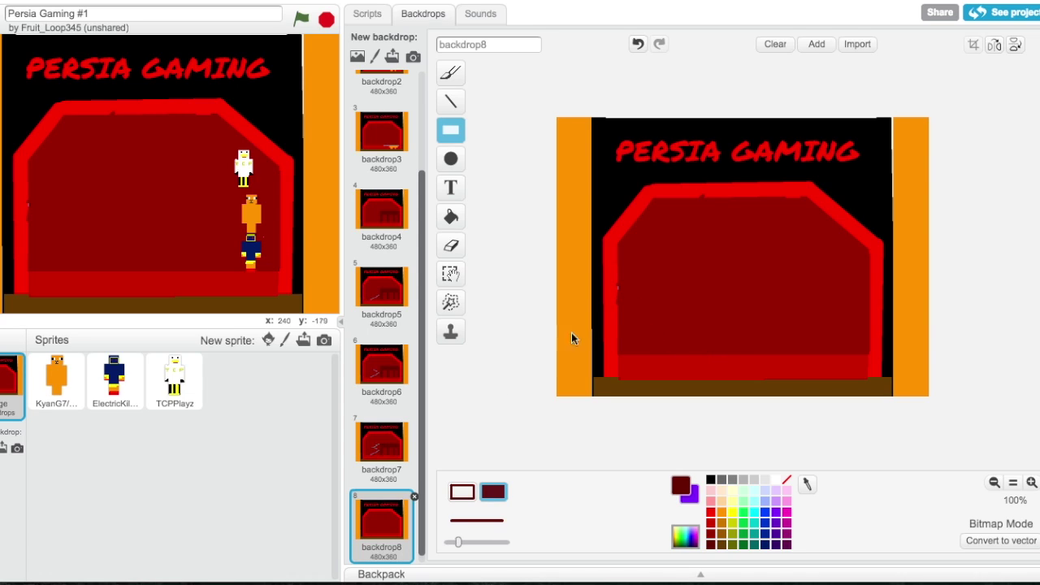
click(398, 451)
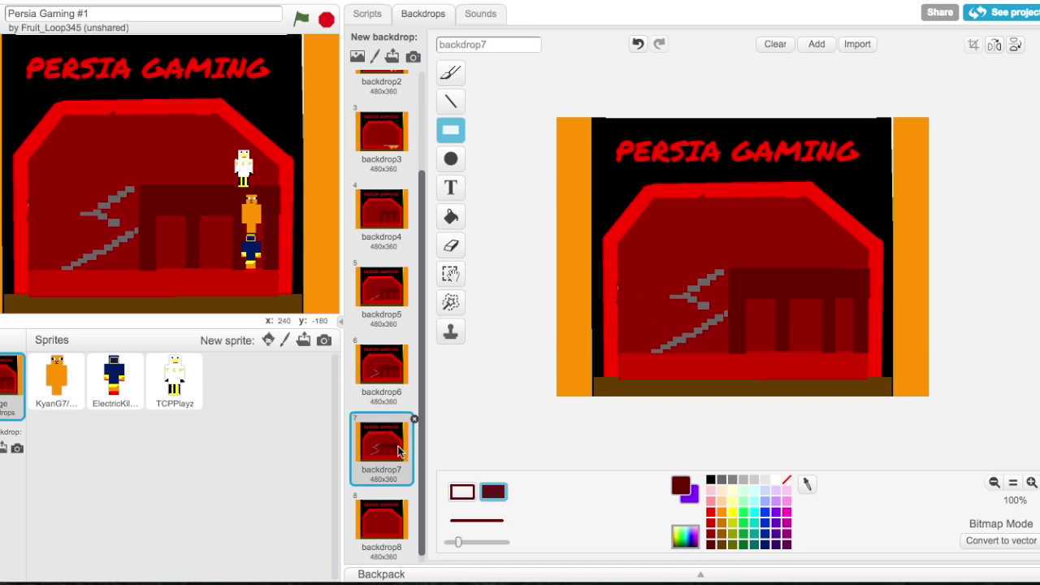
click(394, 528)
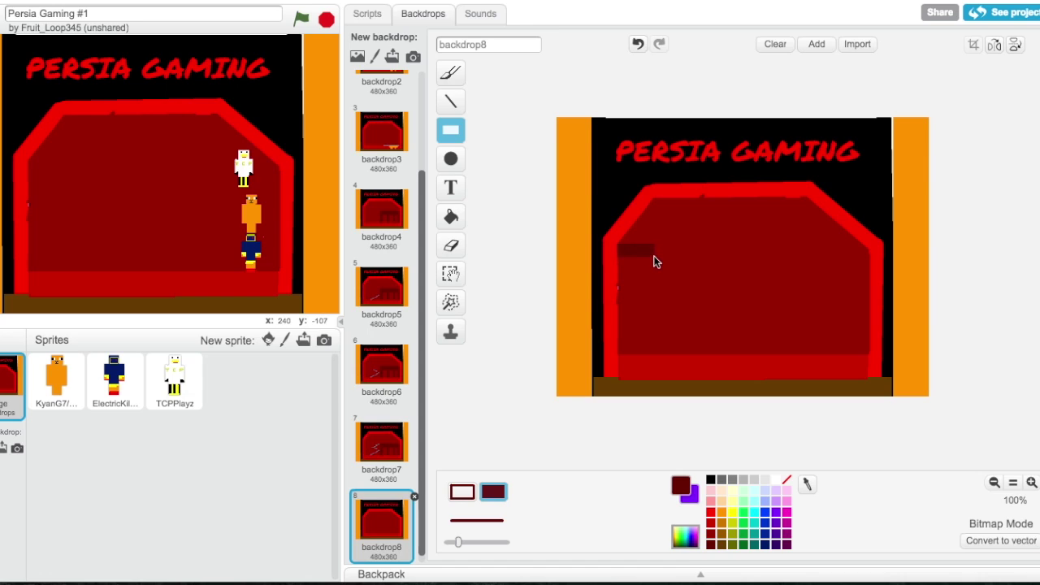
drag(660, 264, 660, 262)
click(709, 267)
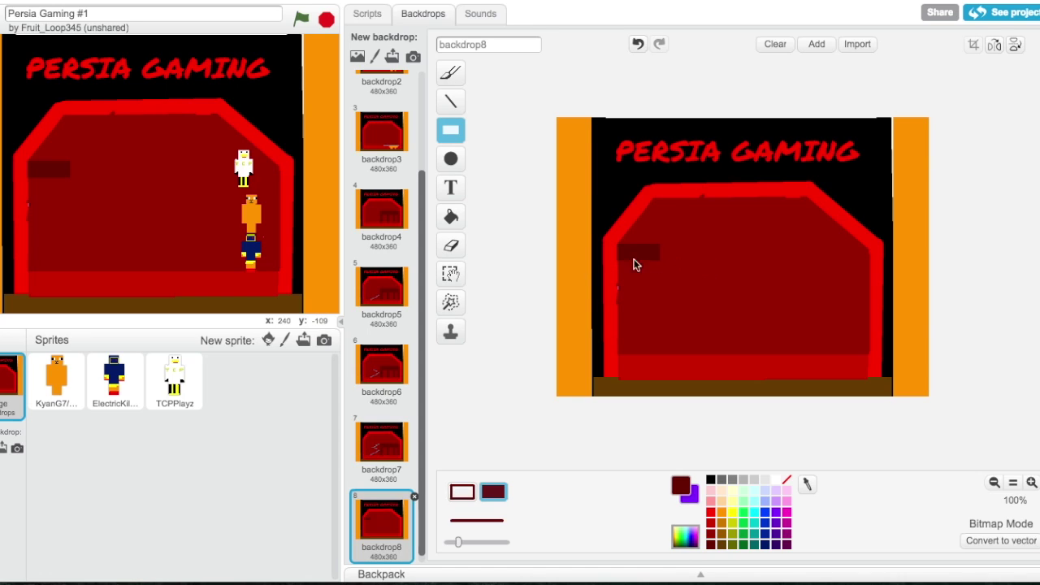
Check backdrop7 again and draw a second small maroon rectangle directly below the first one in backdrop8
click(383, 430)
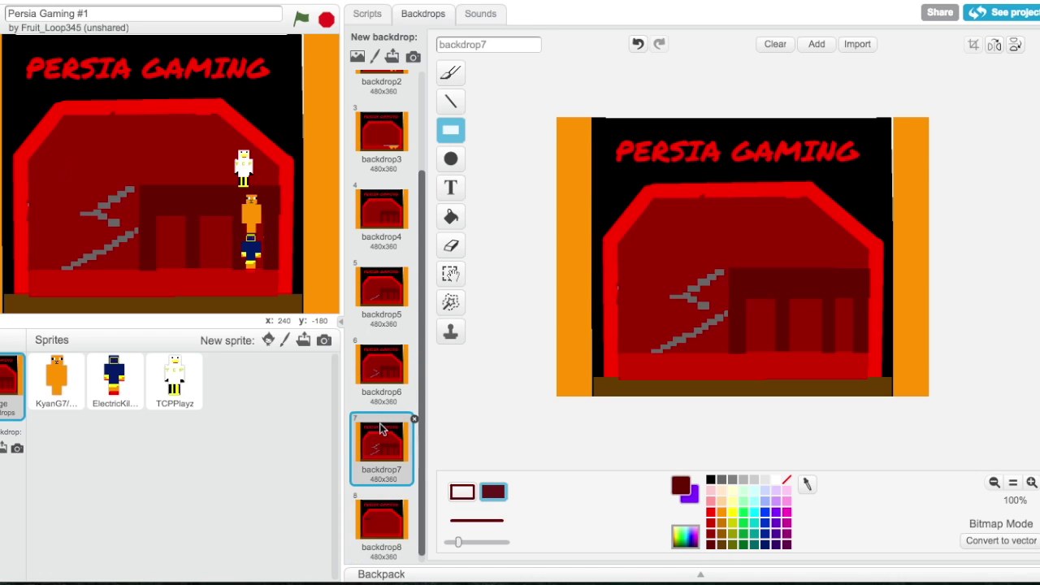
click(376, 518)
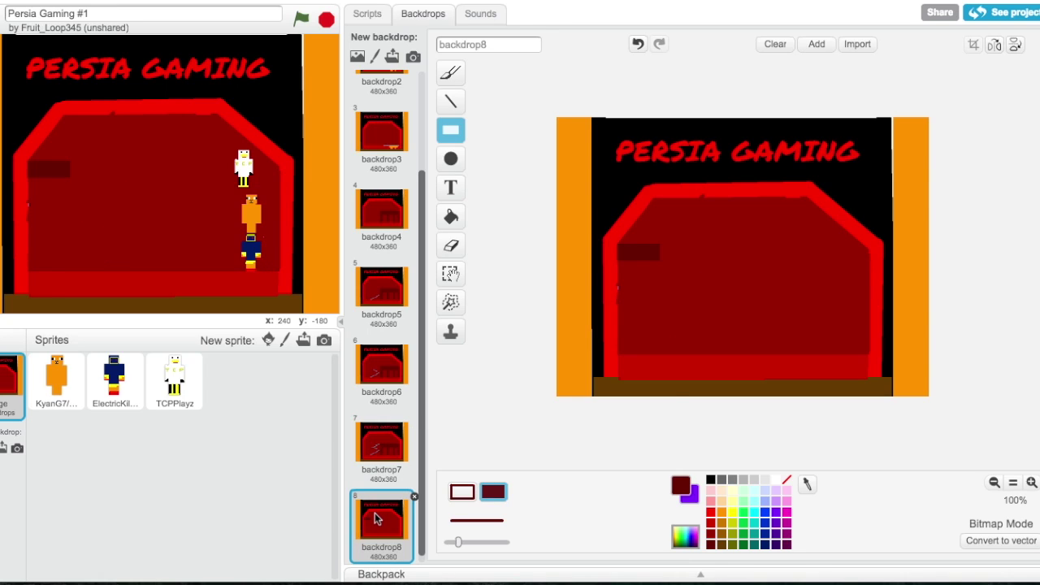
click(638, 45)
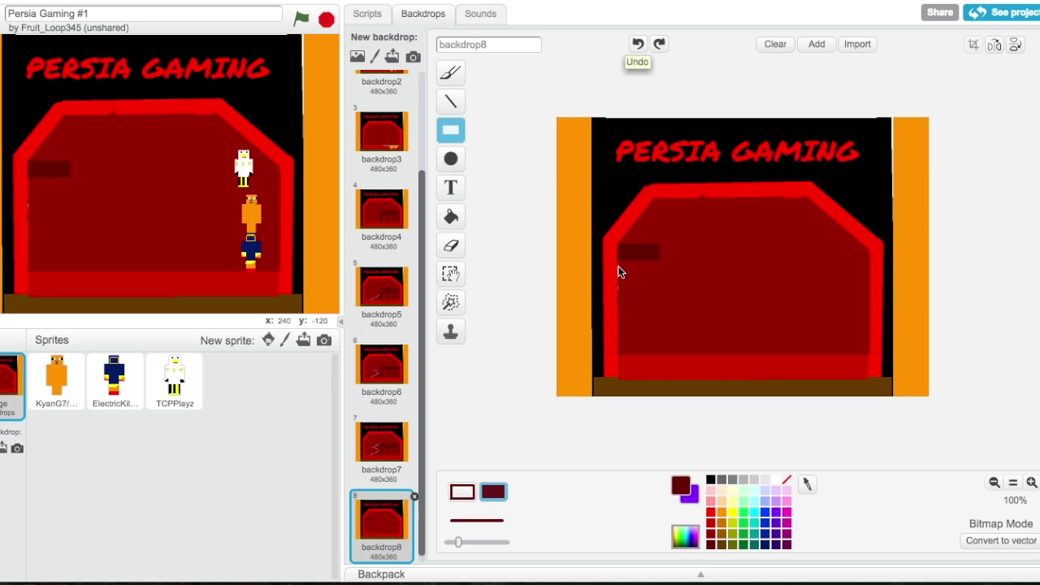
drag(617, 280, 645, 266)
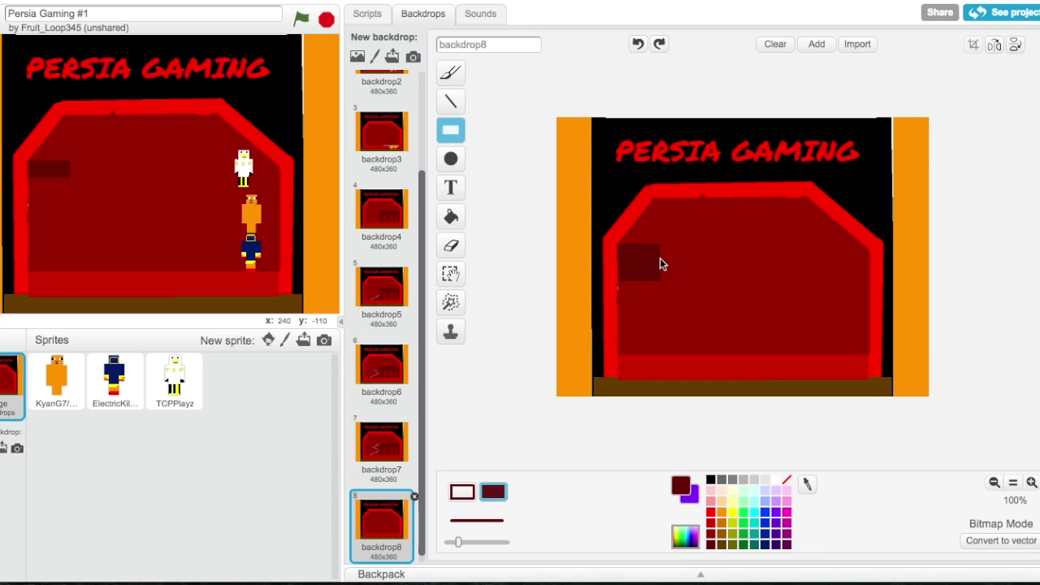
drag(659, 258, 617, 281)
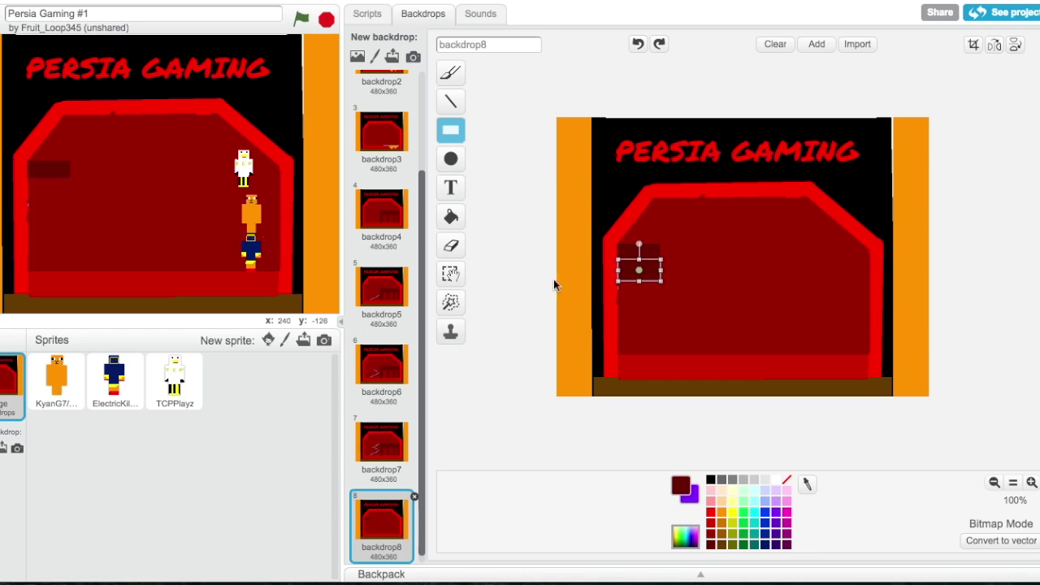
Delete the area around the upper maroon rectangle and refill it with the dark red of the wall
click(451, 273)
drag(672, 232, 617, 260)
key(Delete)
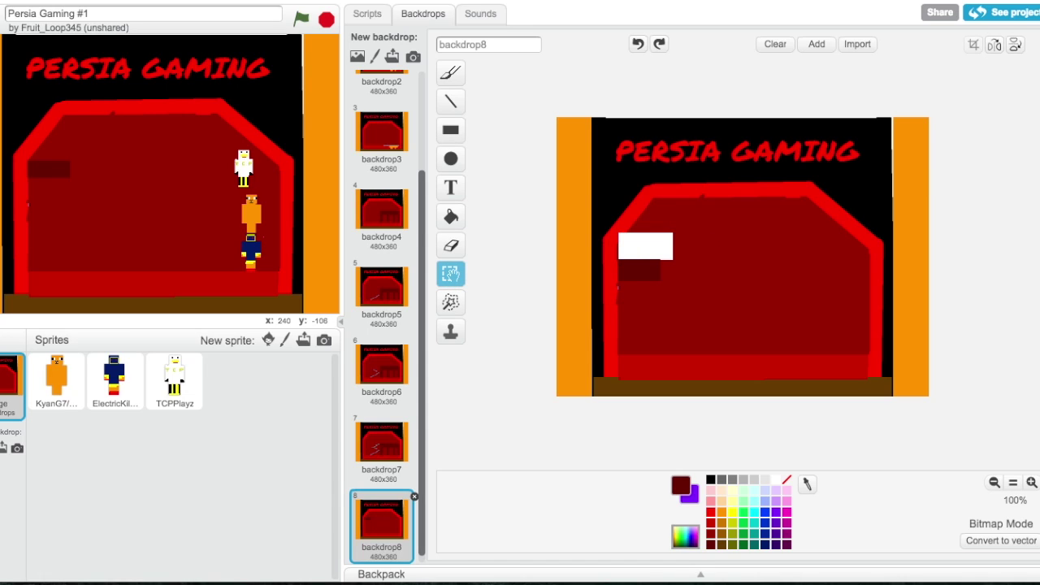
click(451, 216)
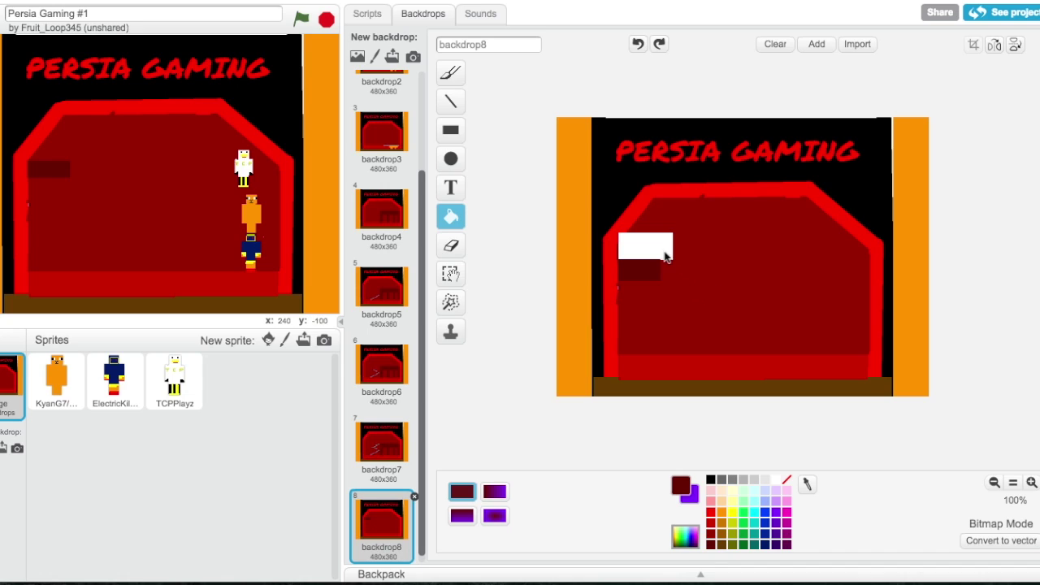
click(710, 513)
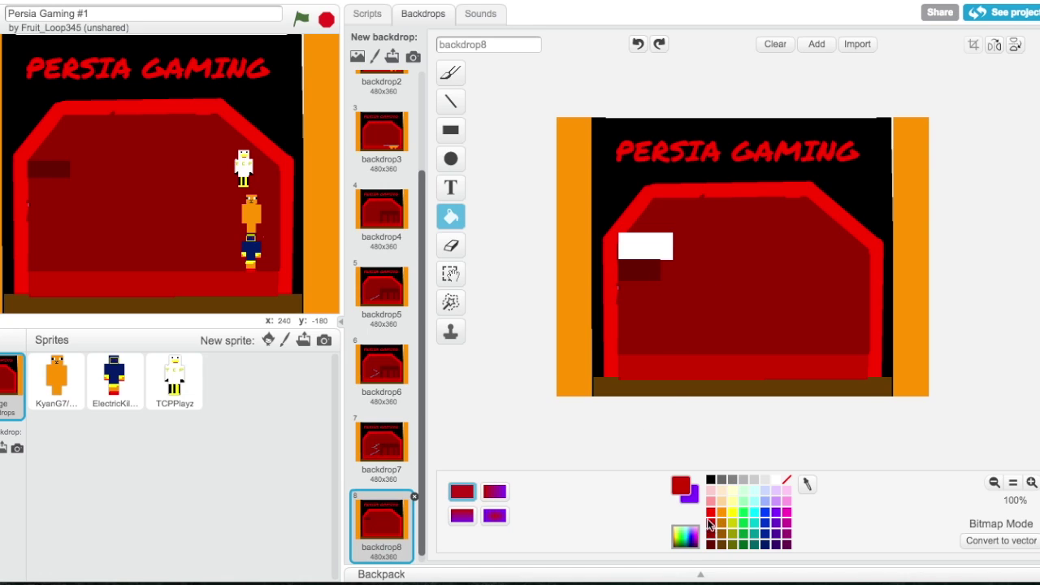
click(640, 256)
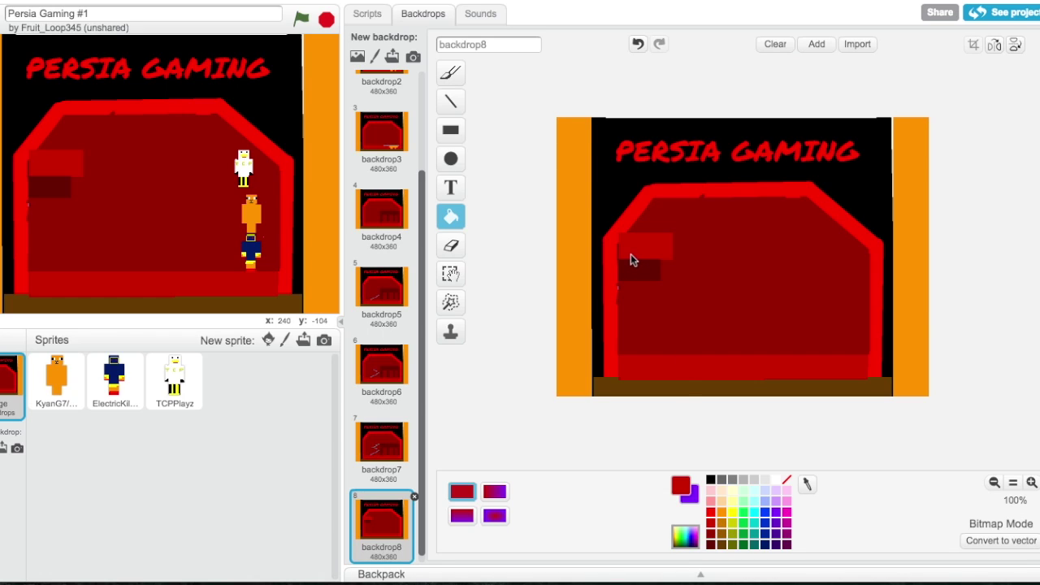
click(711, 533)
click(664, 251)
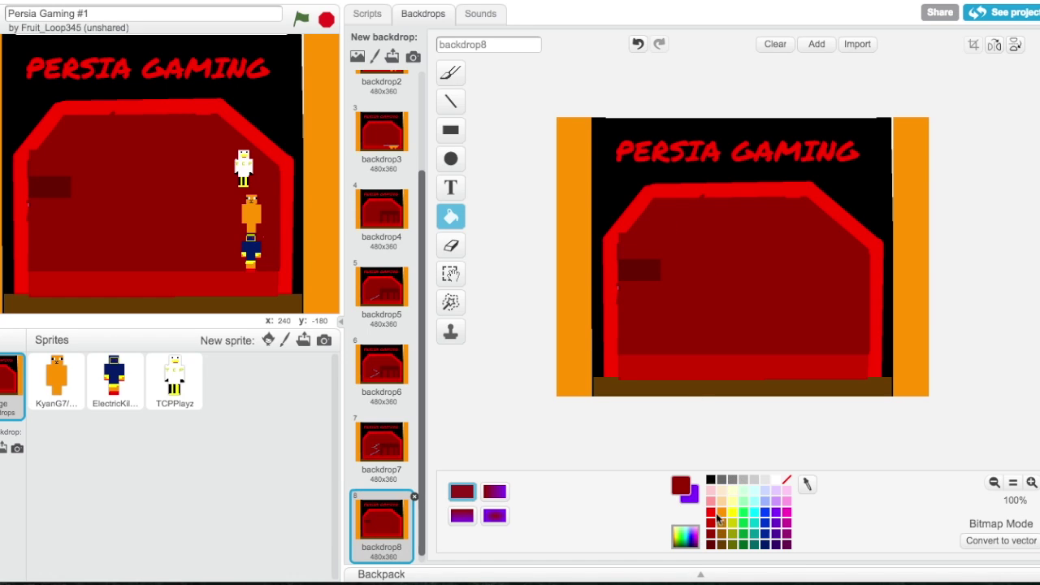
Extend the maroon rectangle rightward into a long beam and add three maroon pillars from it down to the floor
click(710, 544)
click(450, 130)
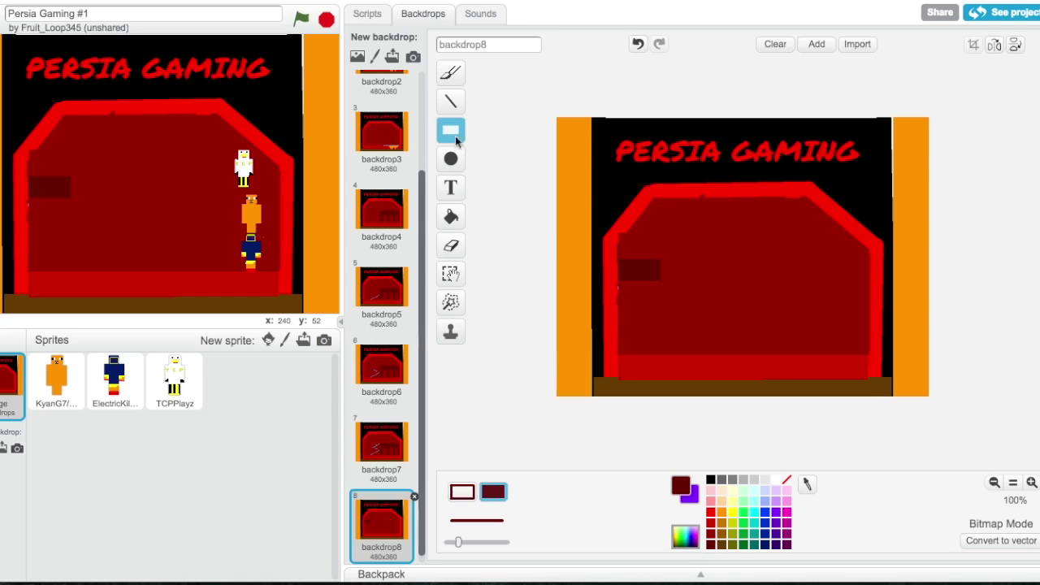
mouse_move(660, 261)
mouse_down()
mouse_move(710, 264)
mouse_move(740, 281)
mouse_up()
click(747, 284)
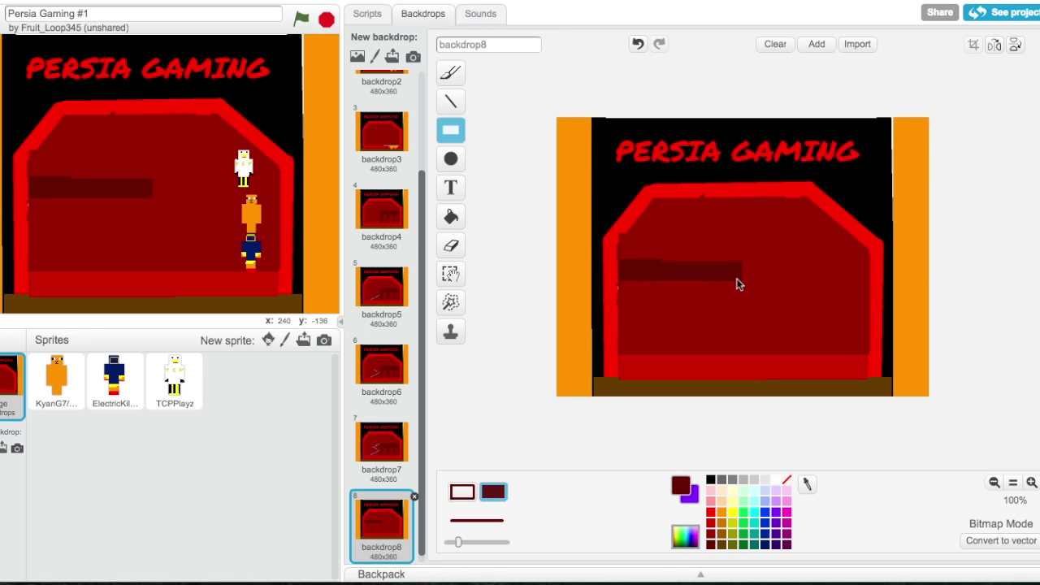
drag(740, 281, 720, 355)
click(690, 285)
drag(684, 282, 630, 269)
click(654, 348)
click(820, 284)
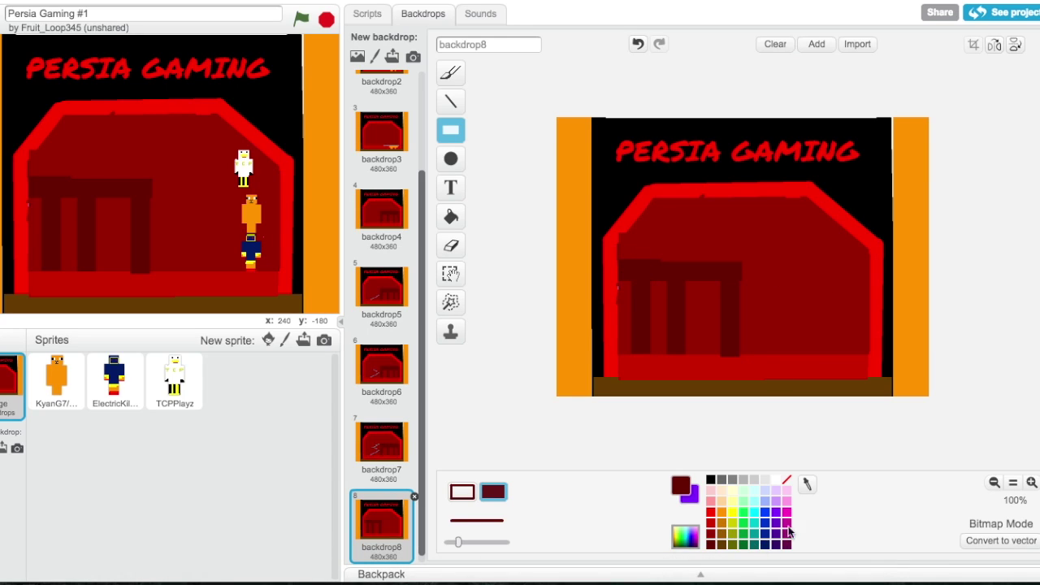
Draw a tiny filled blue block on top of the maroon beam near its right end
click(764, 537)
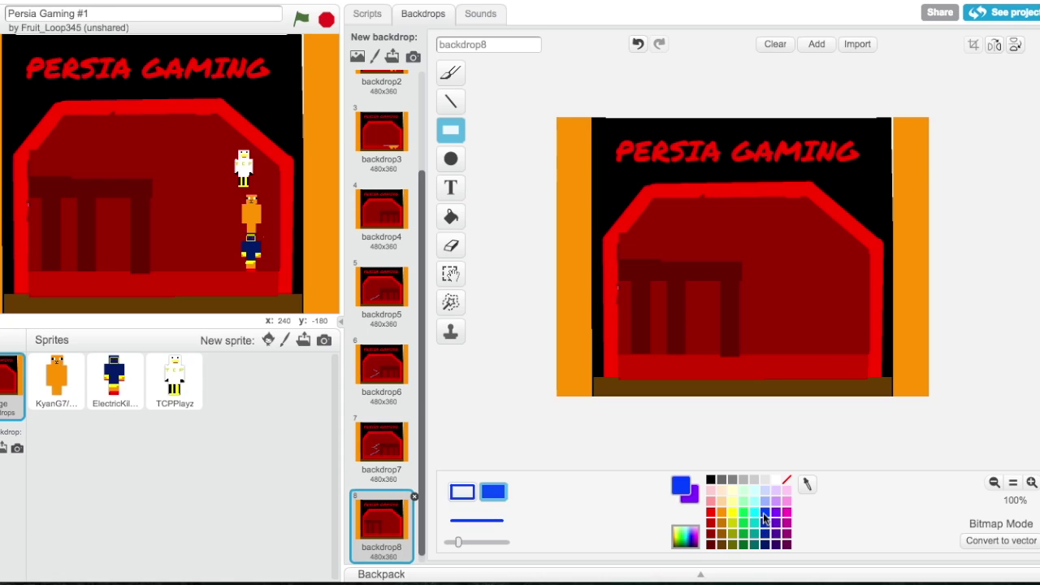
click(762, 501)
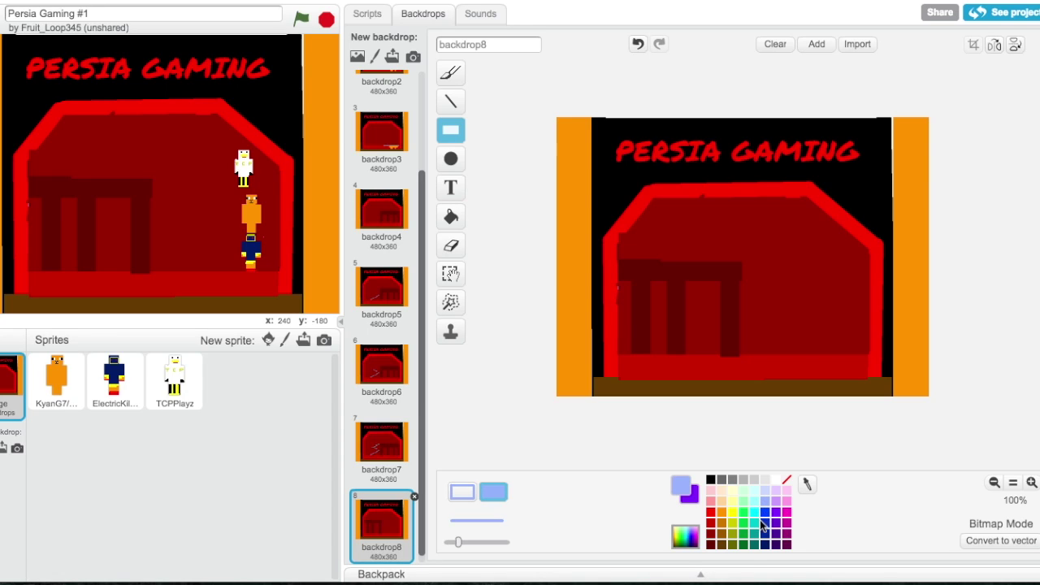
click(768, 531)
click(766, 528)
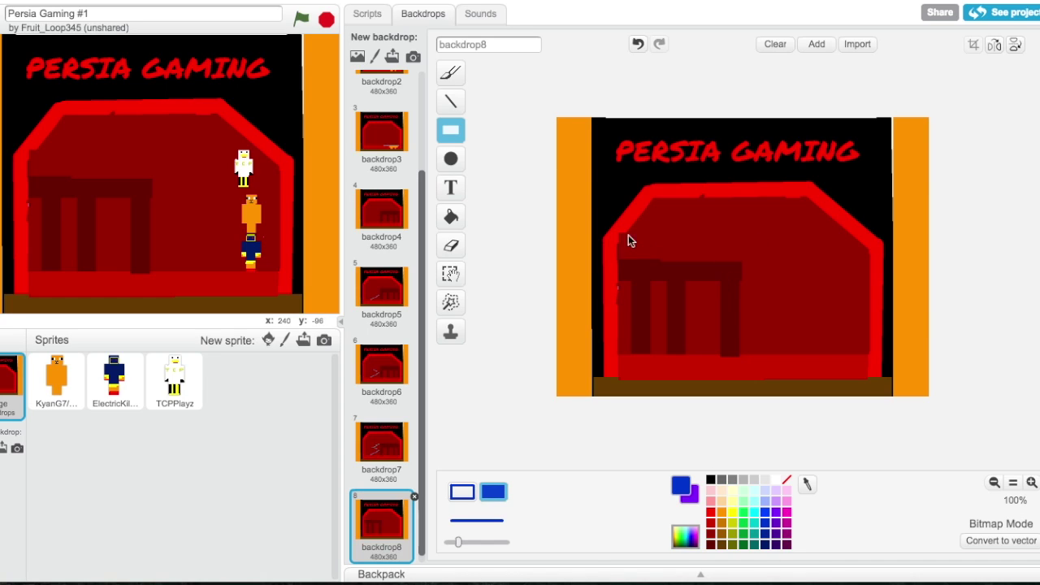
mouse_move(715, 263)
mouse_down()
mouse_move(740, 239)
mouse_move(722, 255)
mouse_up()
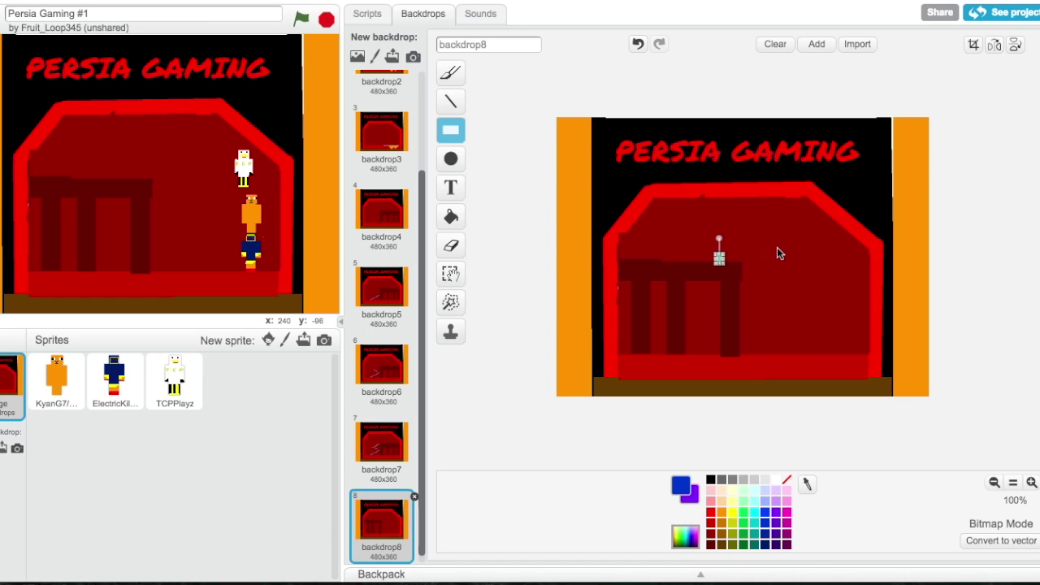
Try to draw a black line across the upper part of the blue block at 800% zoom
click(710, 479)
click(450, 100)
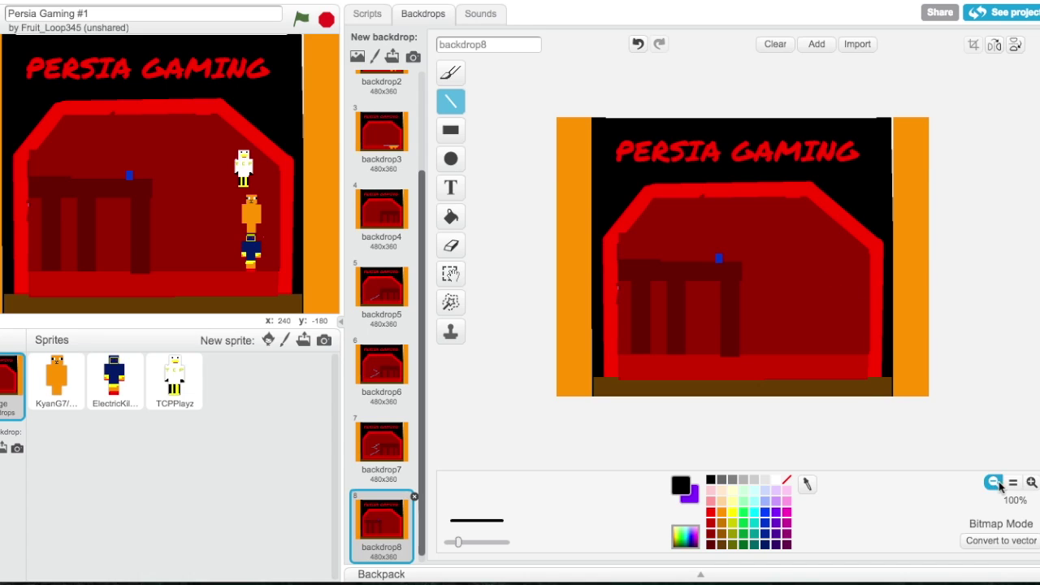
double_click(1030, 482)
click(1031, 483)
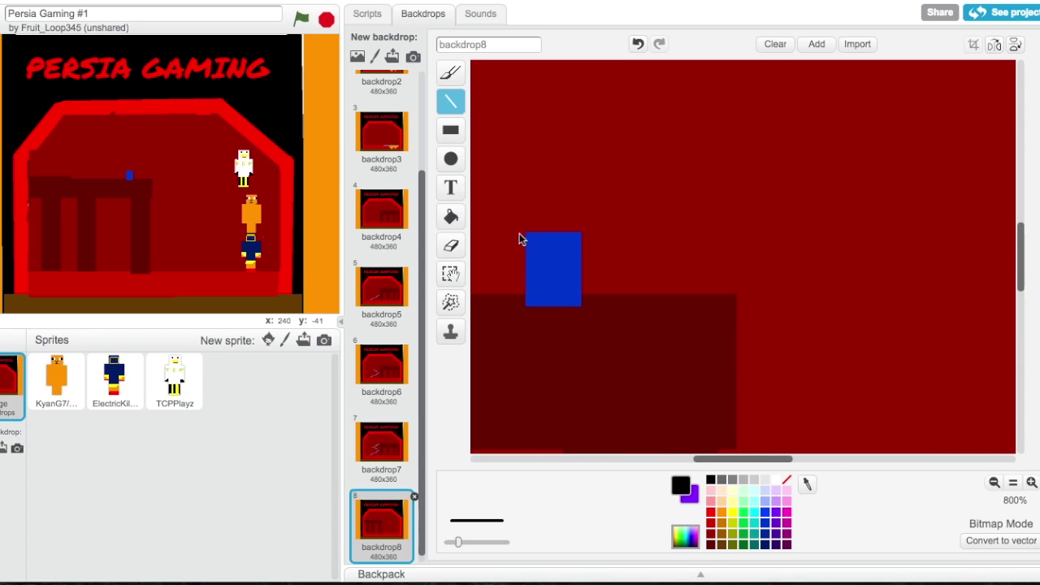
drag(526, 249, 582, 250)
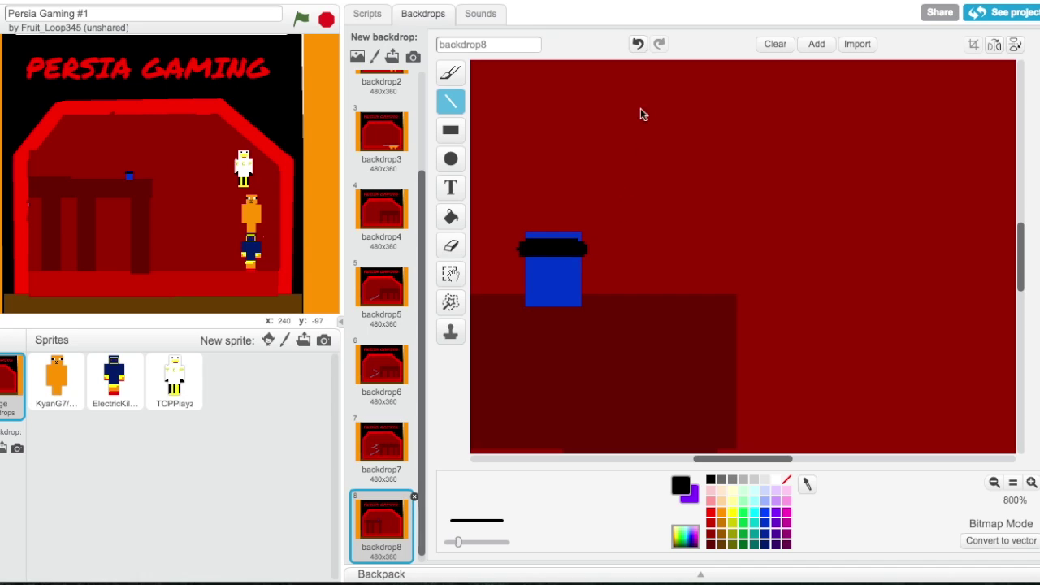
click(636, 45)
click(637, 44)
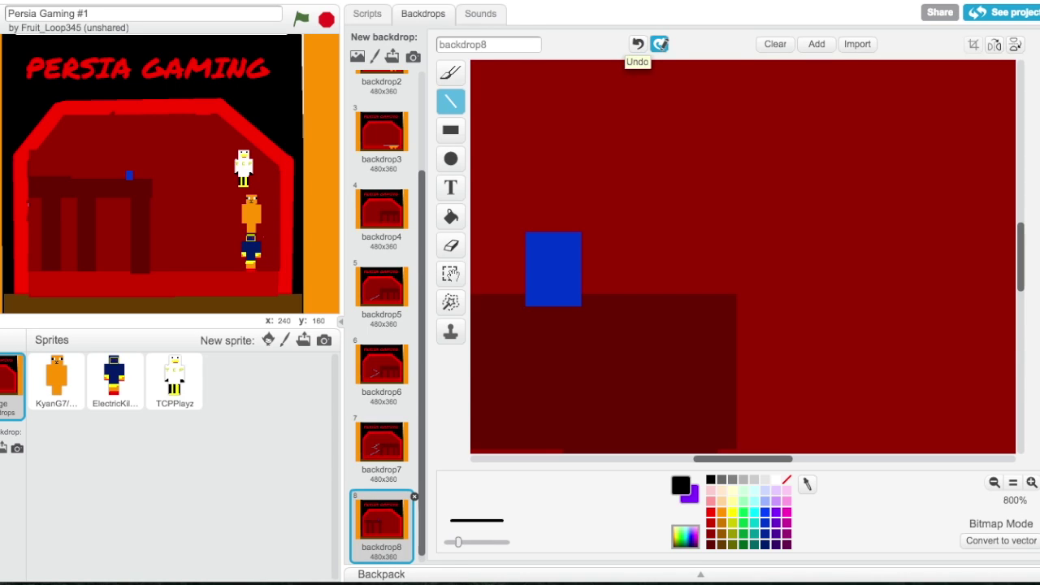
Try a much wider black line over the upper part of the blue block
drag(459, 541, 485, 541)
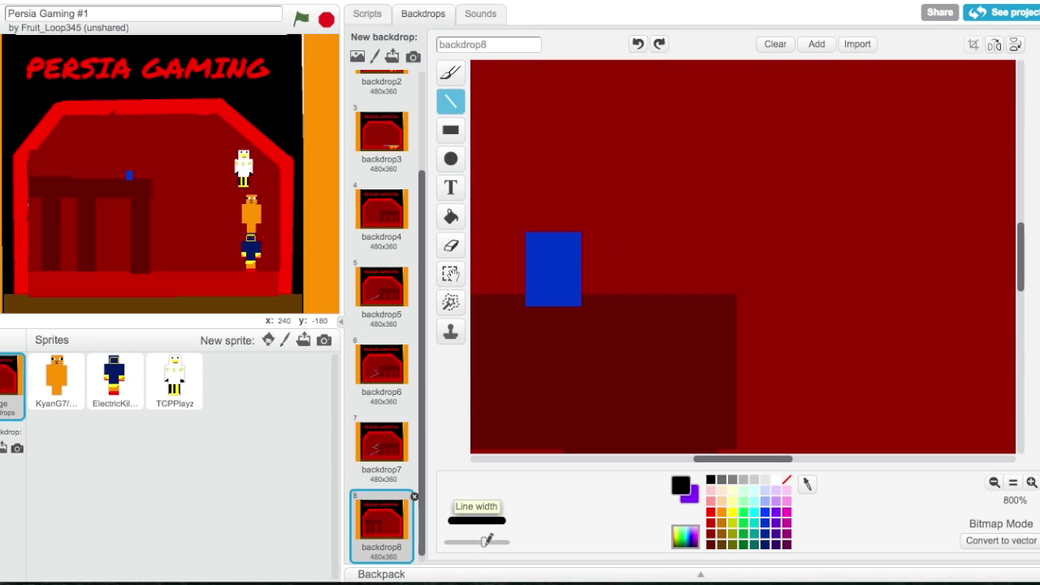
click(528, 247)
drag(537, 244, 579, 236)
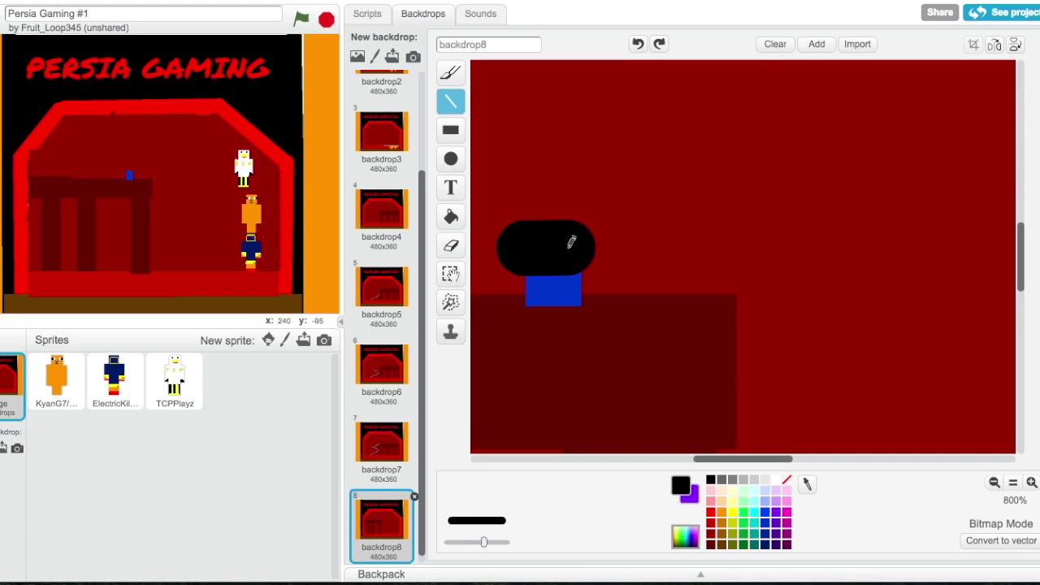
click(640, 44)
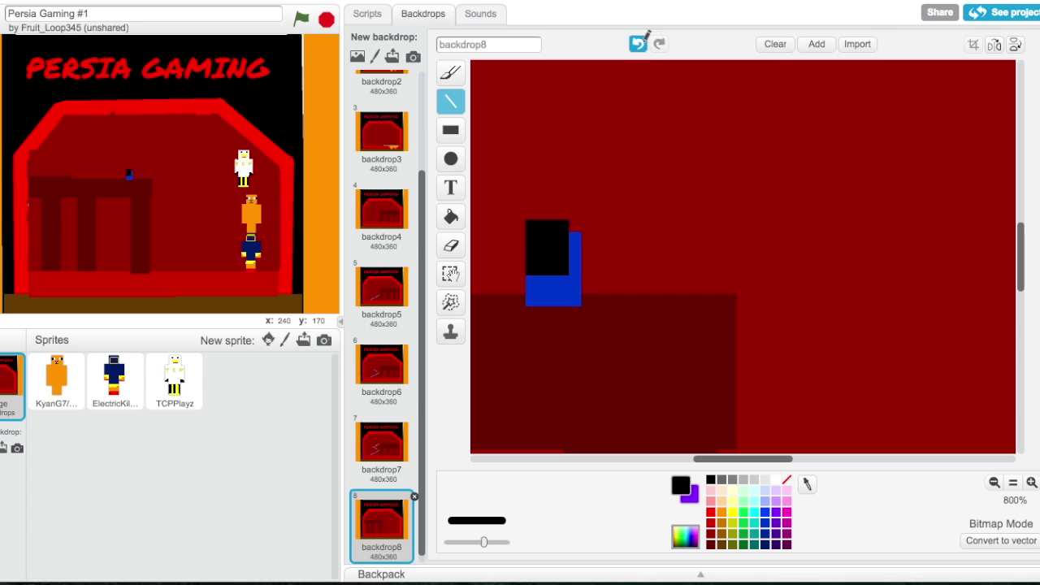
click(638, 44)
Draw a grid of thin black horizontal and vertical lines on the blue block at minimal line width, redrawing the lower horizontal line
drag(481, 542, 446, 541)
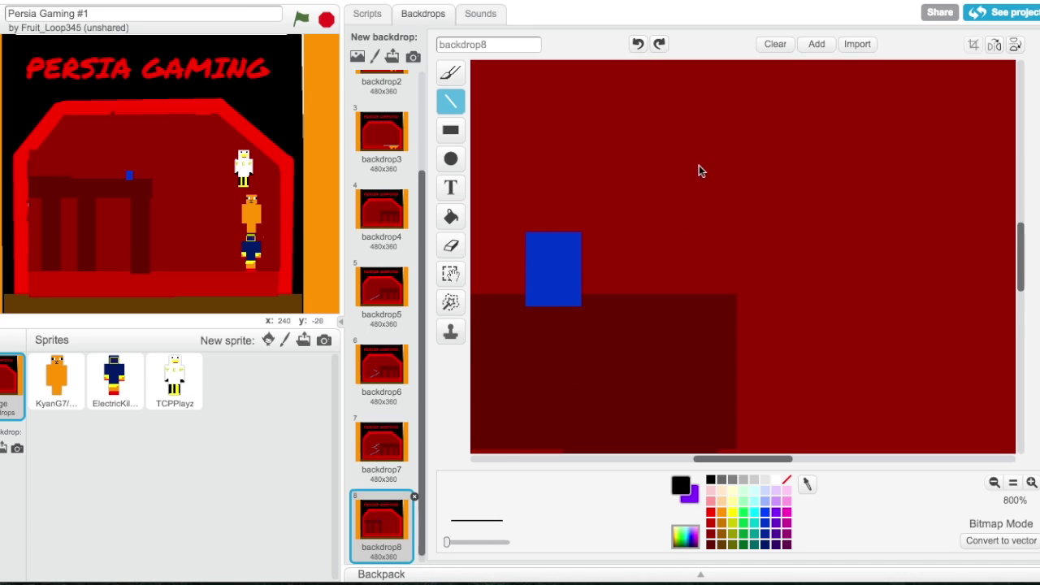
mouse_move(524, 244)
mouse_down()
mouse_move(583, 241)
mouse_move(566, 236)
mouse_move(566, 307)
mouse_up()
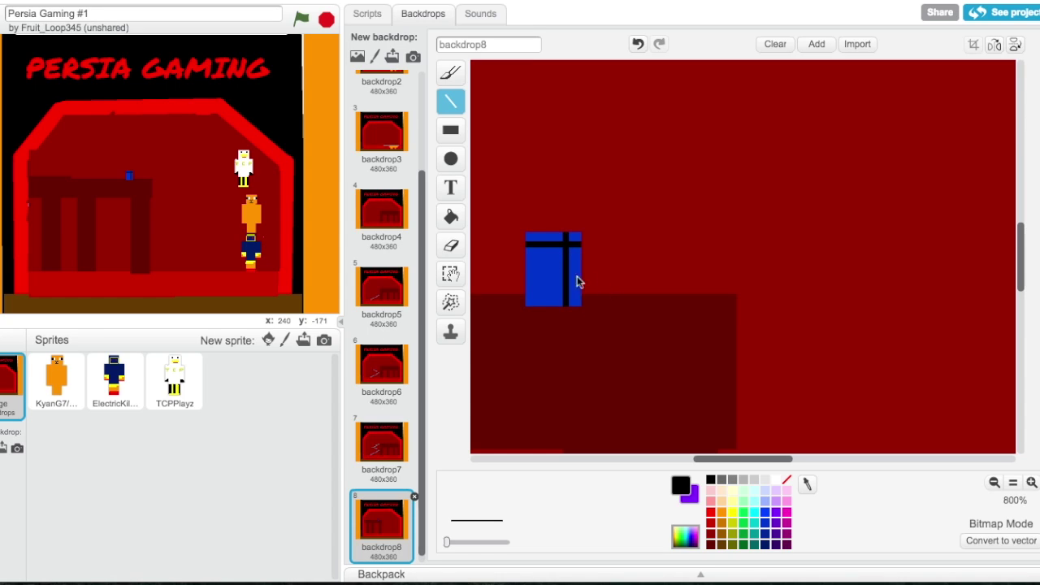
drag(539, 235, 543, 313)
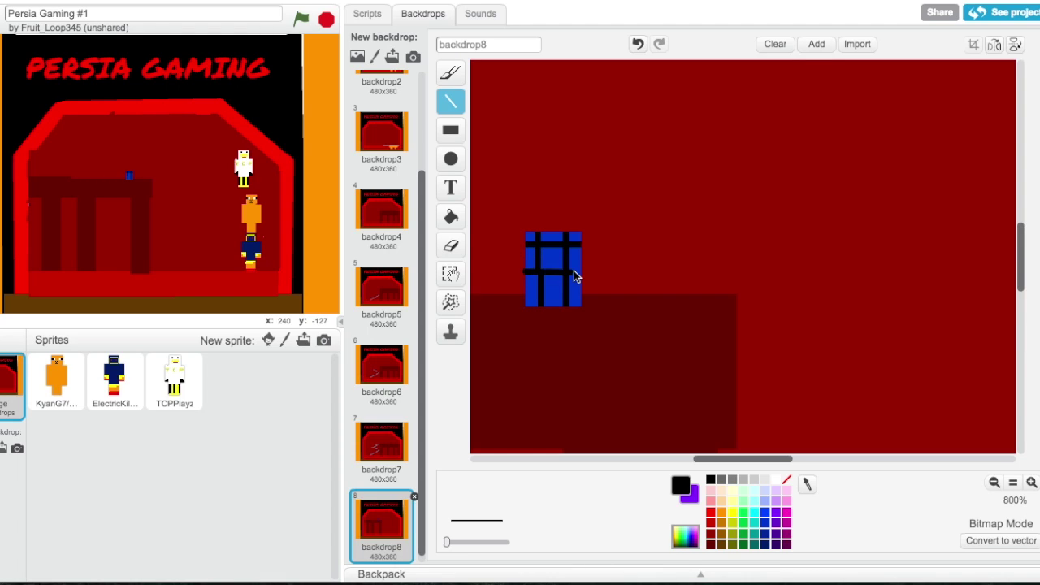
drag(579, 270, 579, 291)
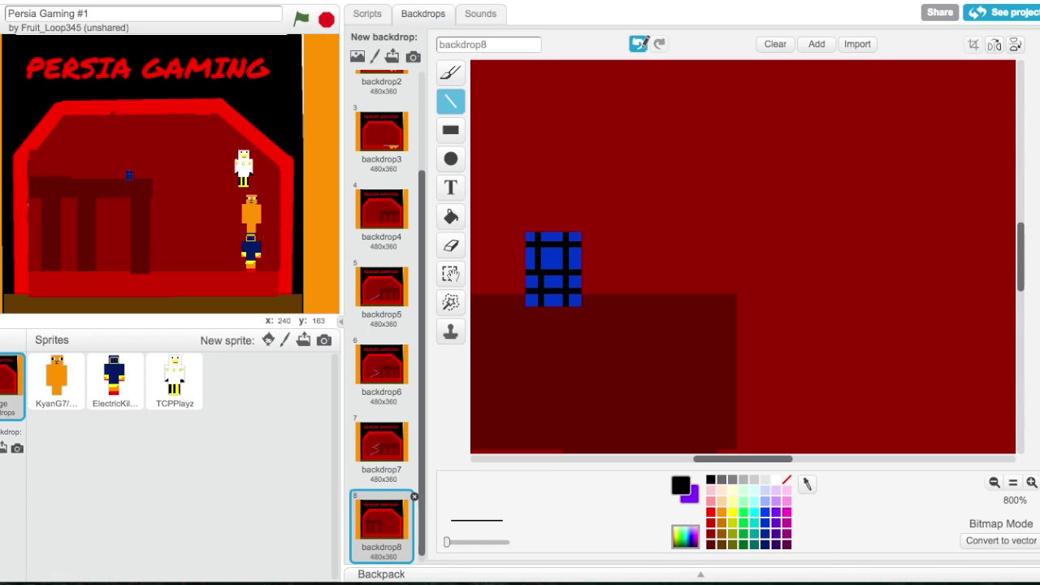
click(640, 44)
click(639, 45)
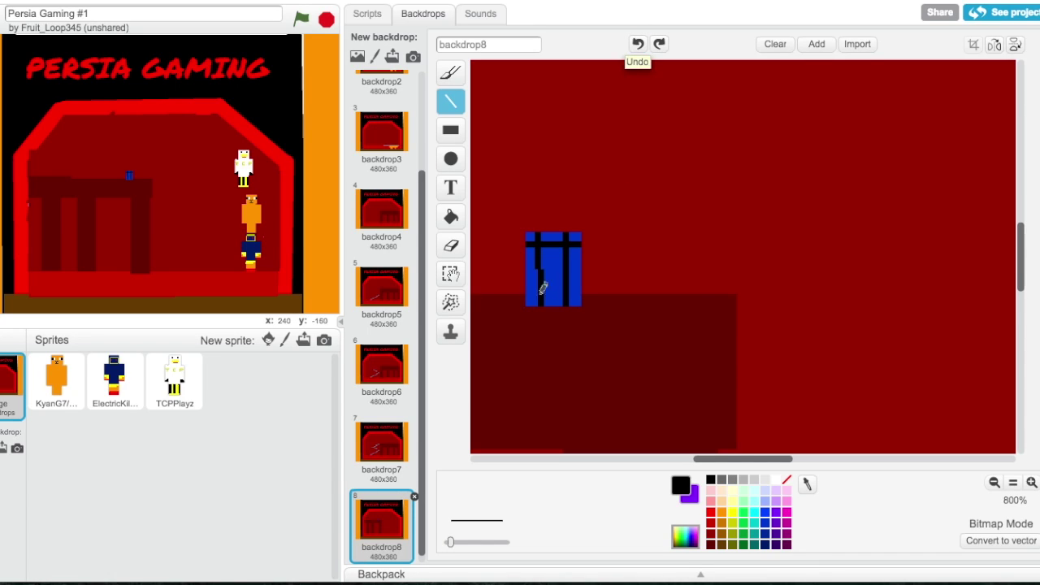
drag(526, 277, 582, 276)
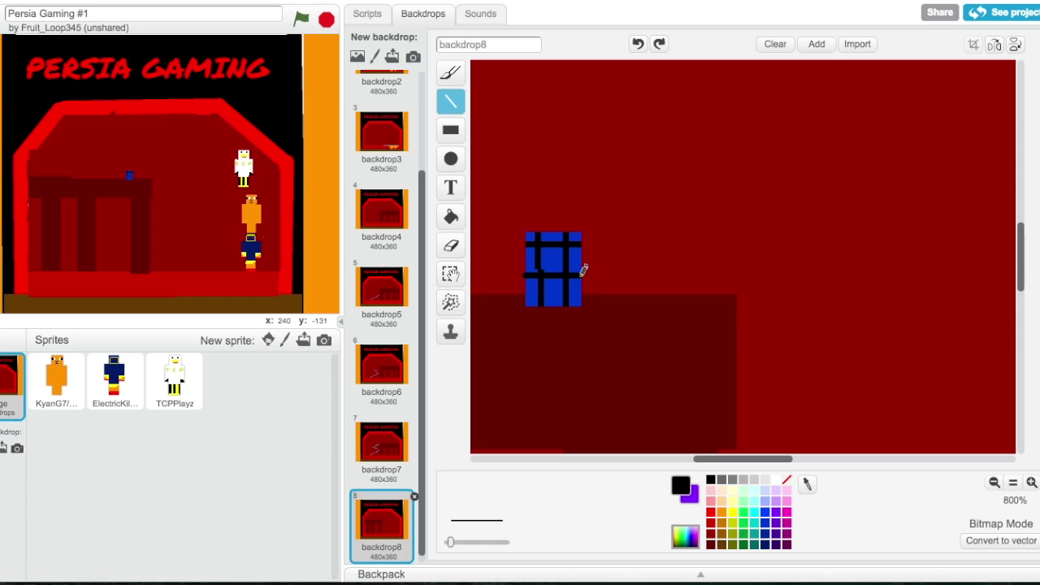
Redraw the lower horizontal black lines on the blue block and add a thin black vertical line down its middle
key(ctrl+z)
drag(530, 289, 584, 288)
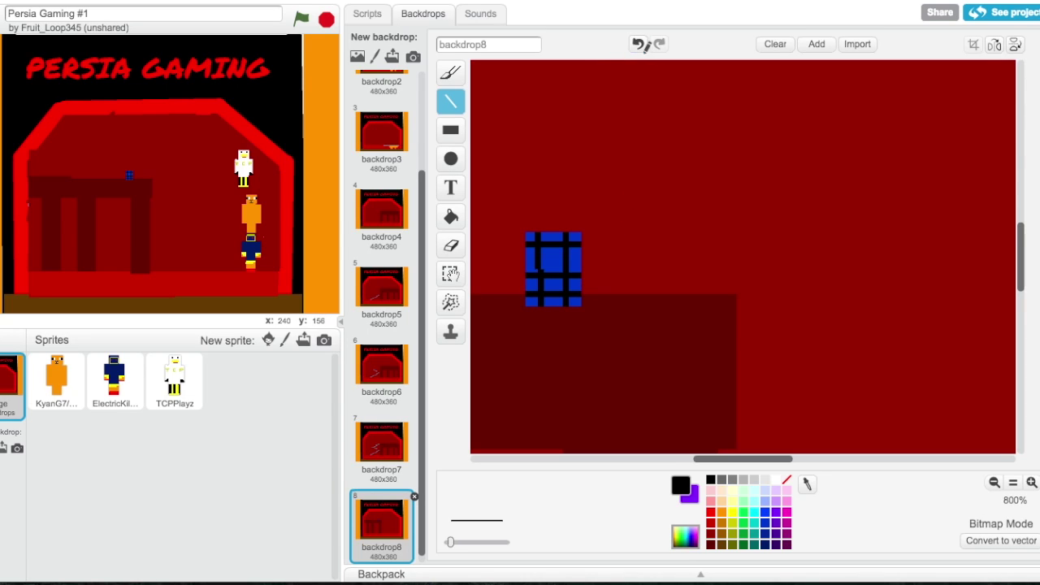
click(640, 44)
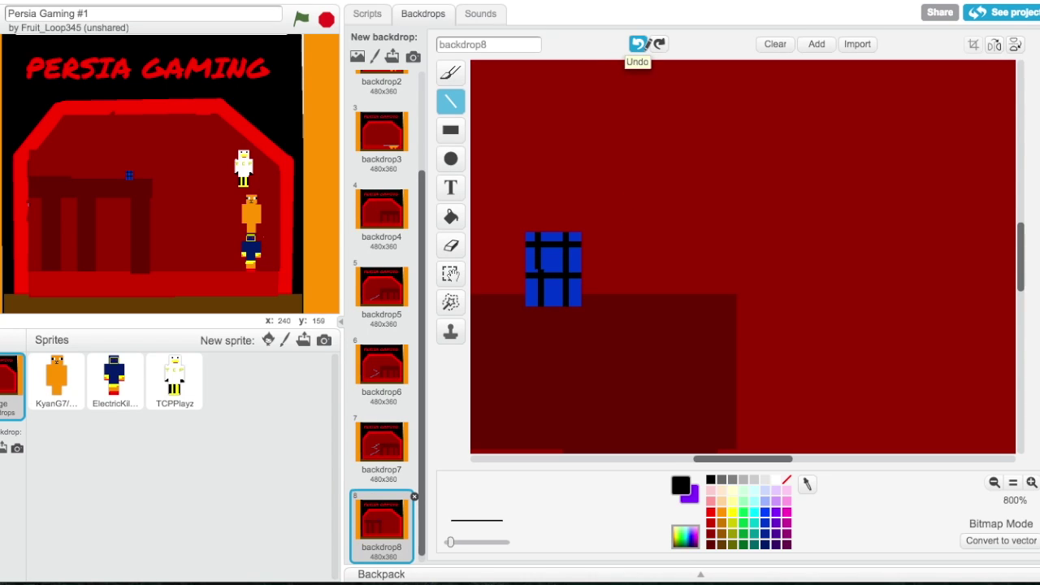
drag(526, 271, 582, 290)
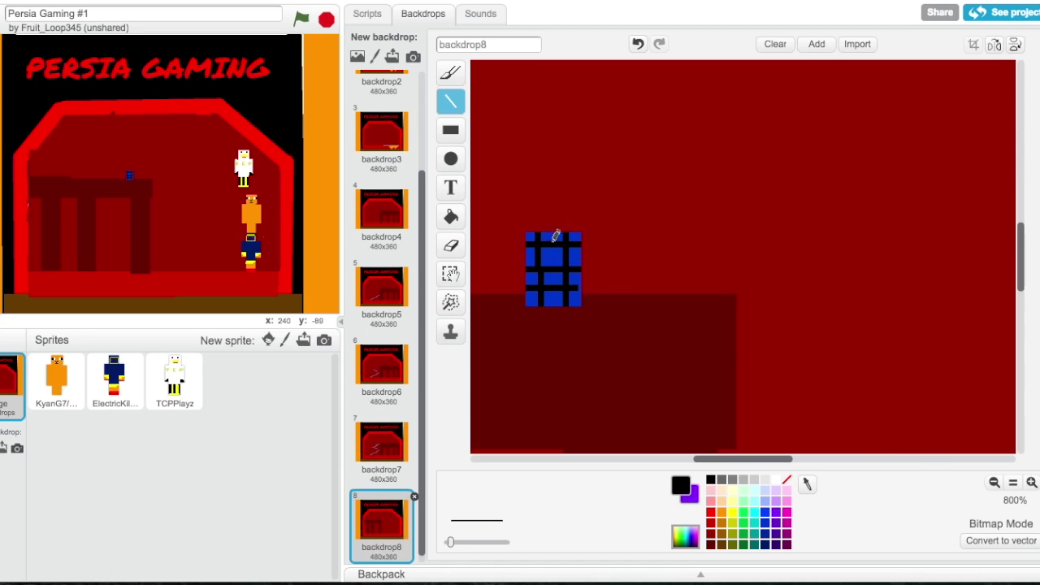
drag(558, 230, 560, 304)
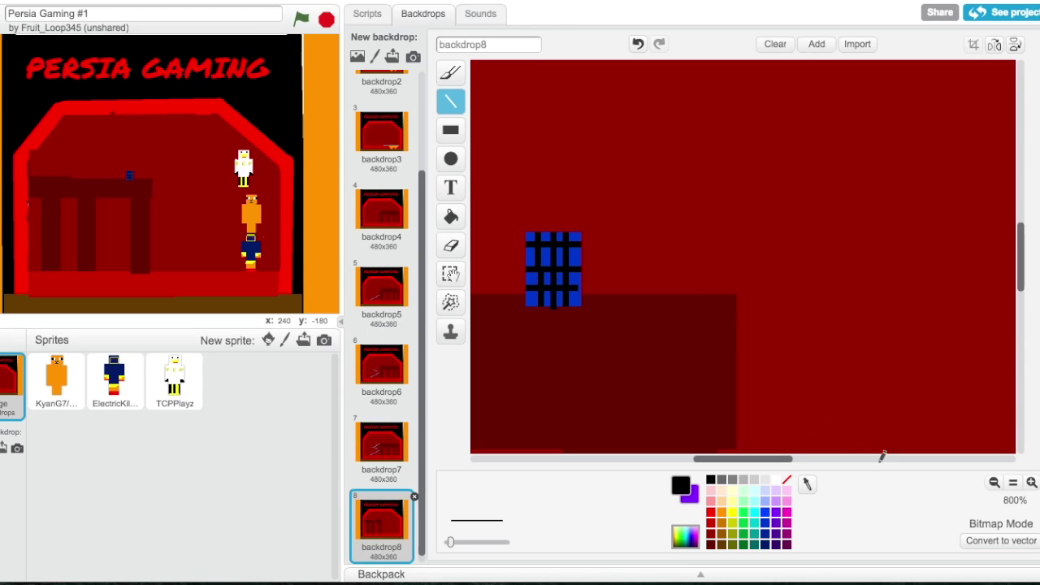
click(994, 481)
click(994, 482)
click(995, 481)
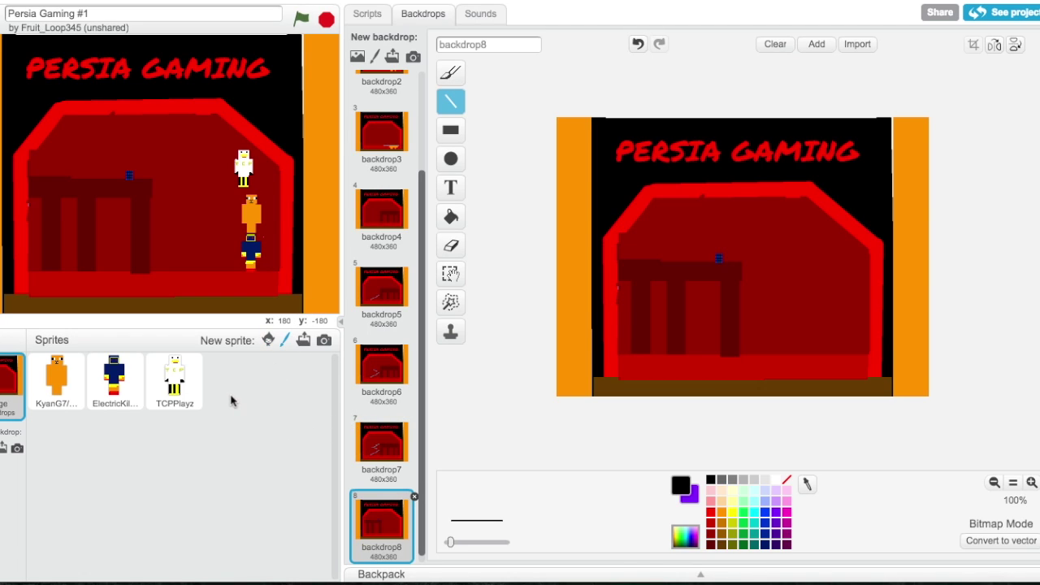
Create a new painted sprite and set up the filled Rectangle tool with orange as the drawing colour
click(284, 340)
click(713, 523)
click(722, 512)
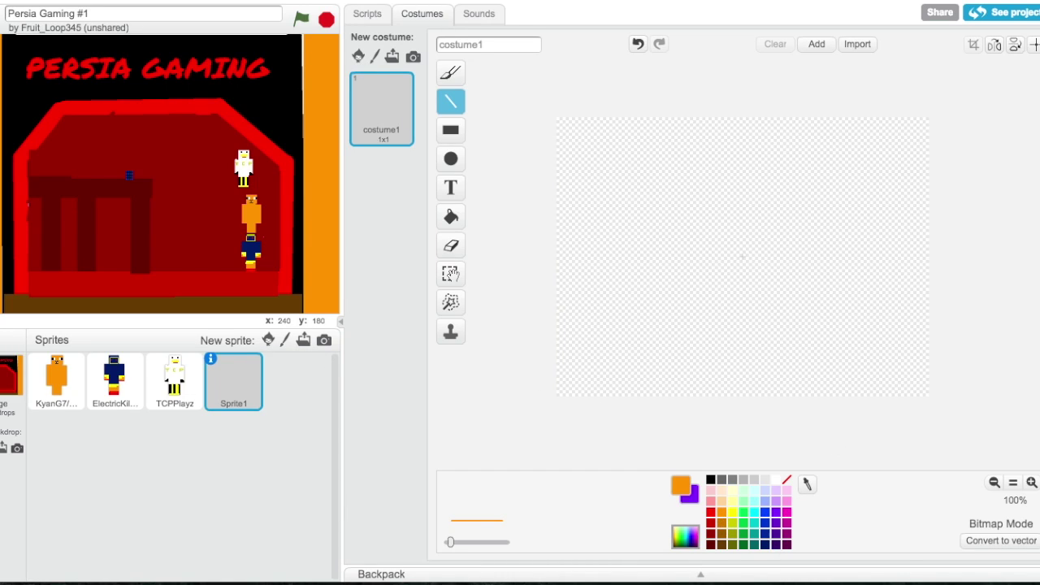
click(450, 132)
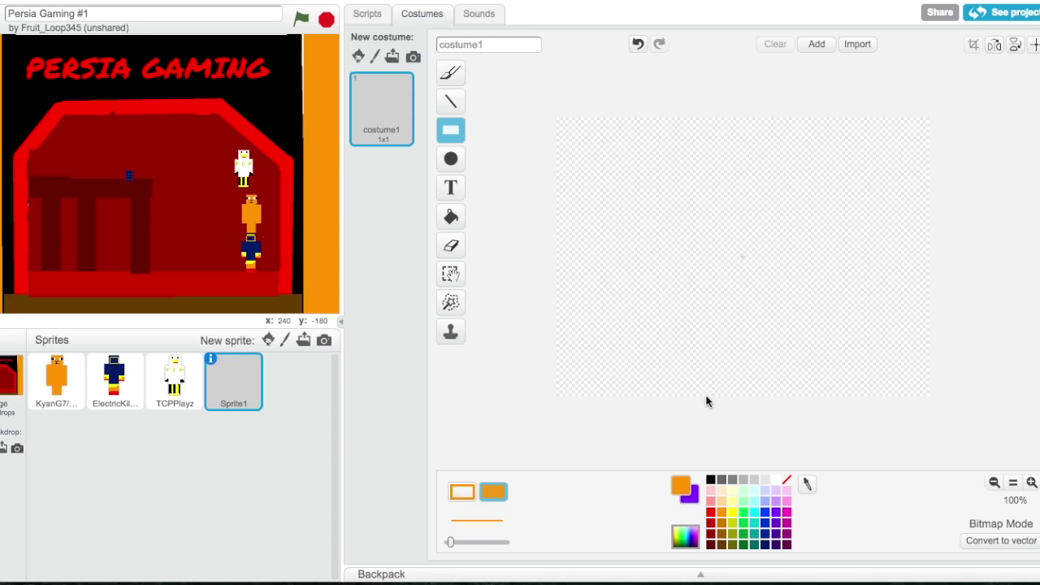
Draw a thin filled orange bar at the bottom of the new costume and squash it to about 7x15
drag(705, 396, 710, 370)
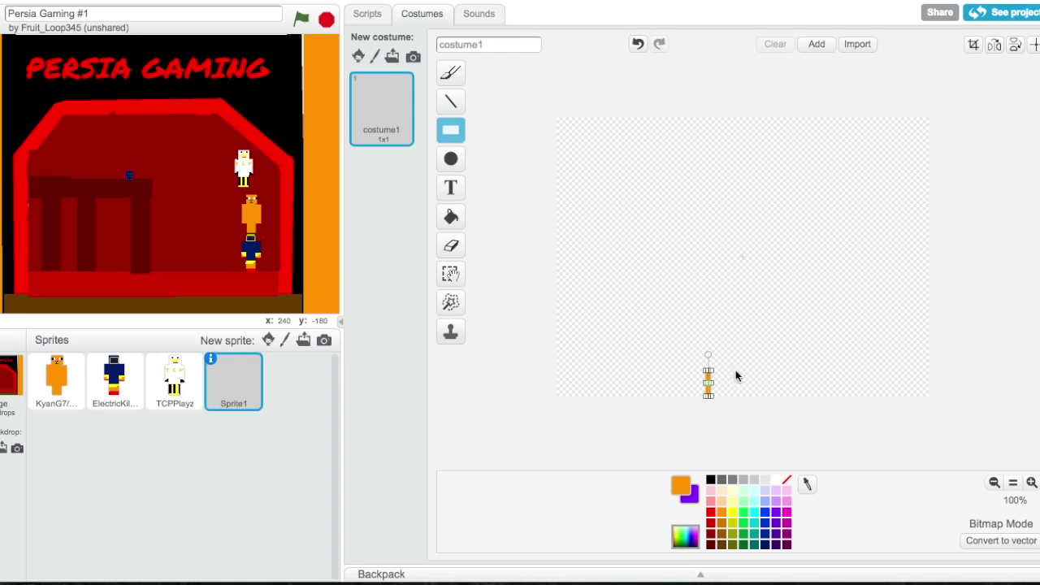
drag(147, 300, 224, 260)
click(451, 274)
drag(631, 309, 839, 460)
drag(742, 309, 741, 332)
click(718, 283)
drag(632, 301, 933, 433)
drag(770, 296, 773, 315)
click(821, 290)
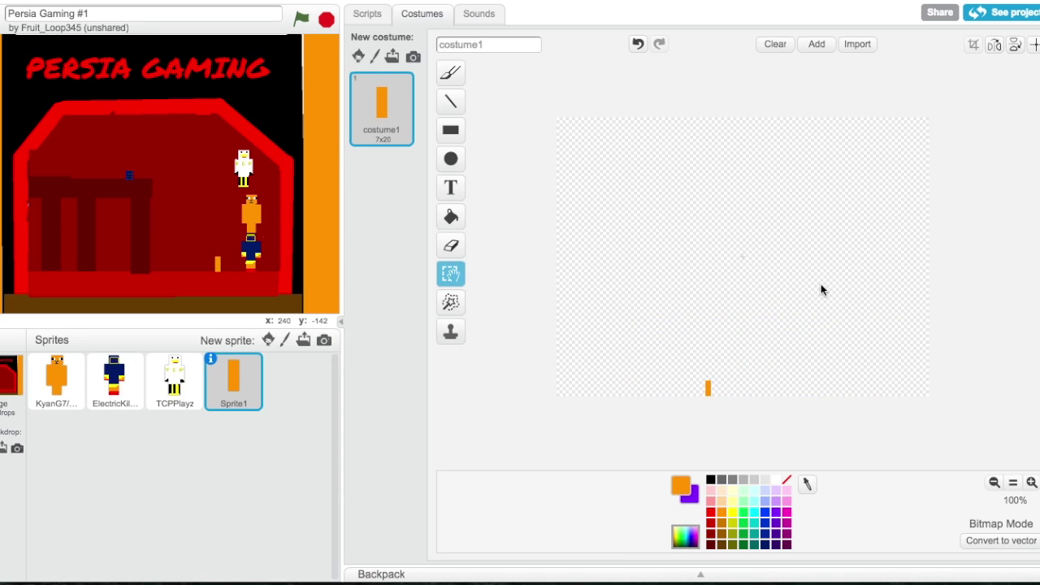
drag(640, 298, 830, 439)
drag(732, 291, 734, 320)
click(805, 284)
Duplicate the small orange bar to its right with a gap between them, and move the pair up slightly
click(451, 130)
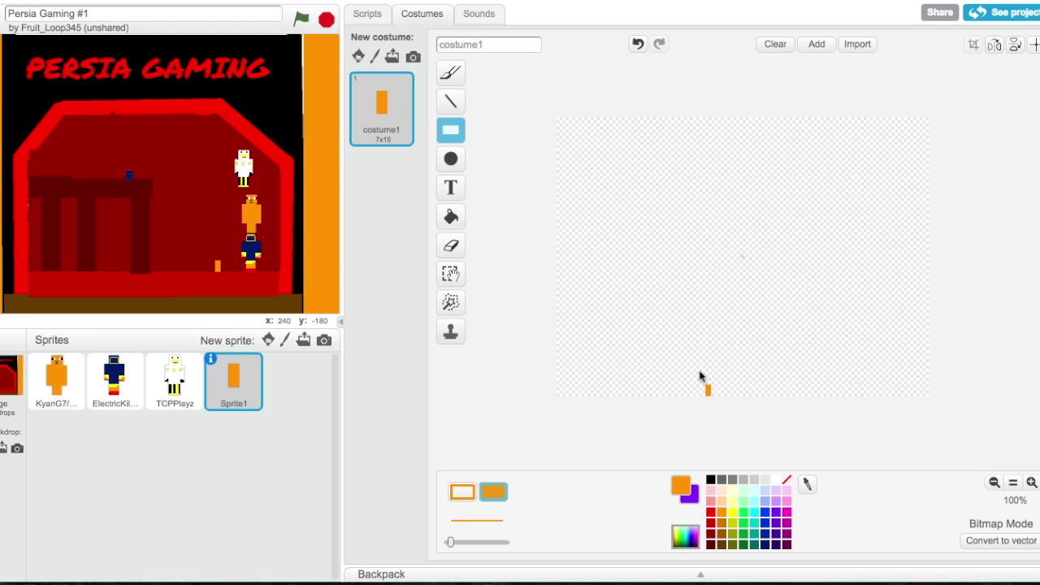
click(451, 331)
drag(646, 345, 801, 431)
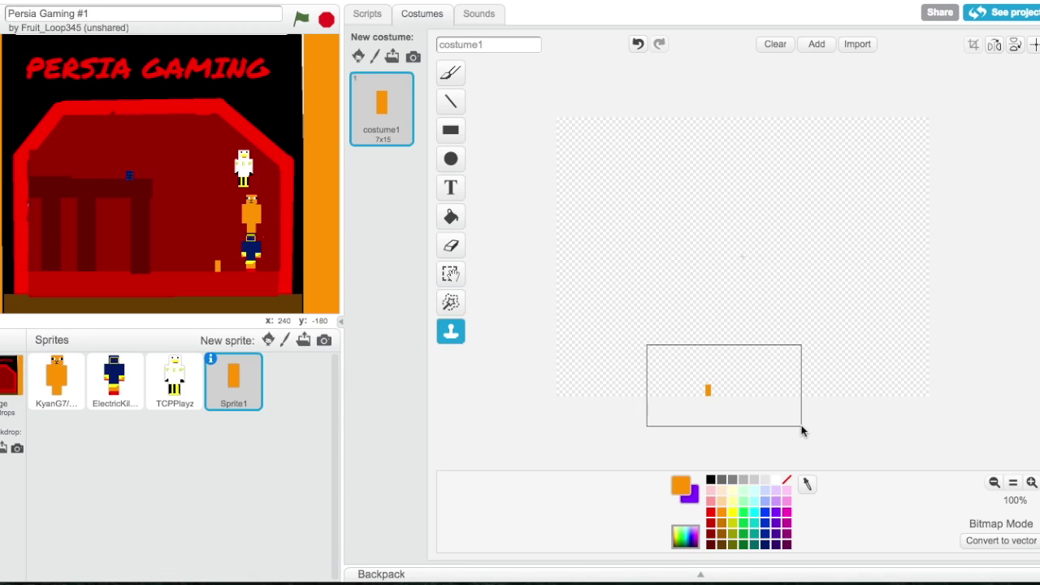
drag(719, 385, 745, 390)
click(654, 376)
drag(663, 369, 740, 392)
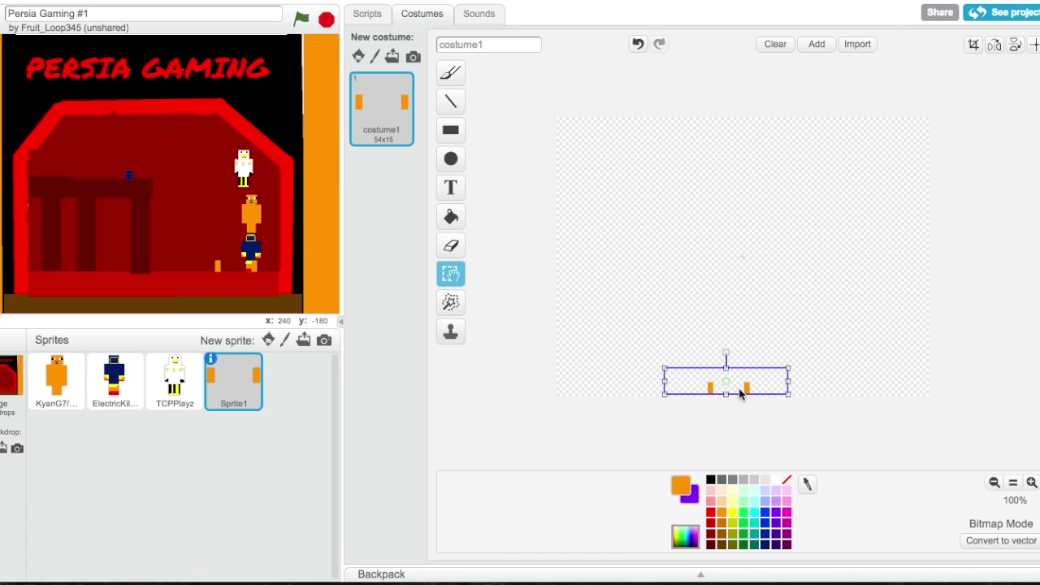
Stamp copies of the small bars above the pair, keeping one upper bar on each outer side
click(448, 326)
drag(678, 365, 857, 395)
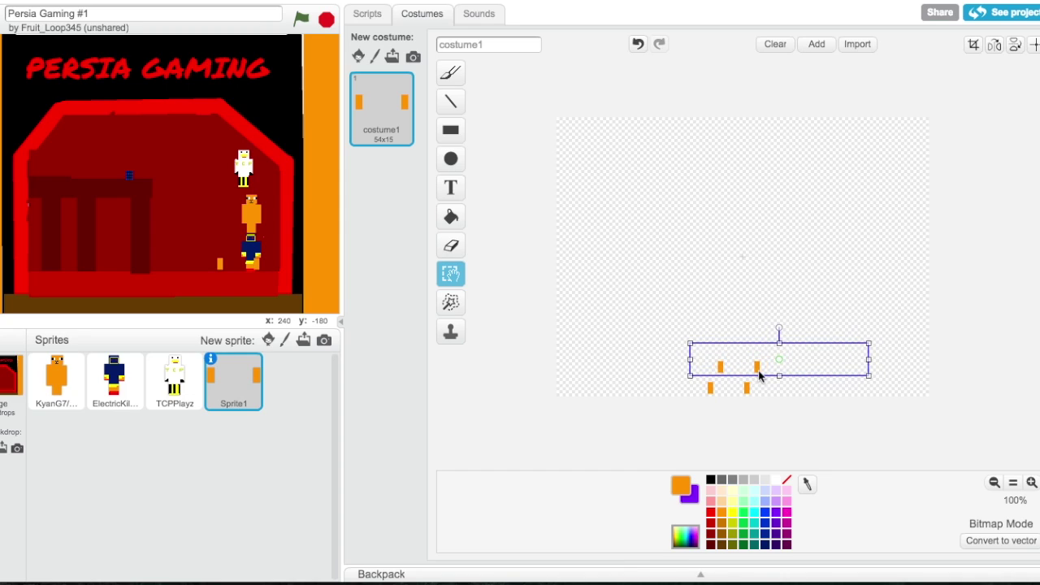
drag(732, 374, 736, 370)
click(577, 299)
key(Delete)
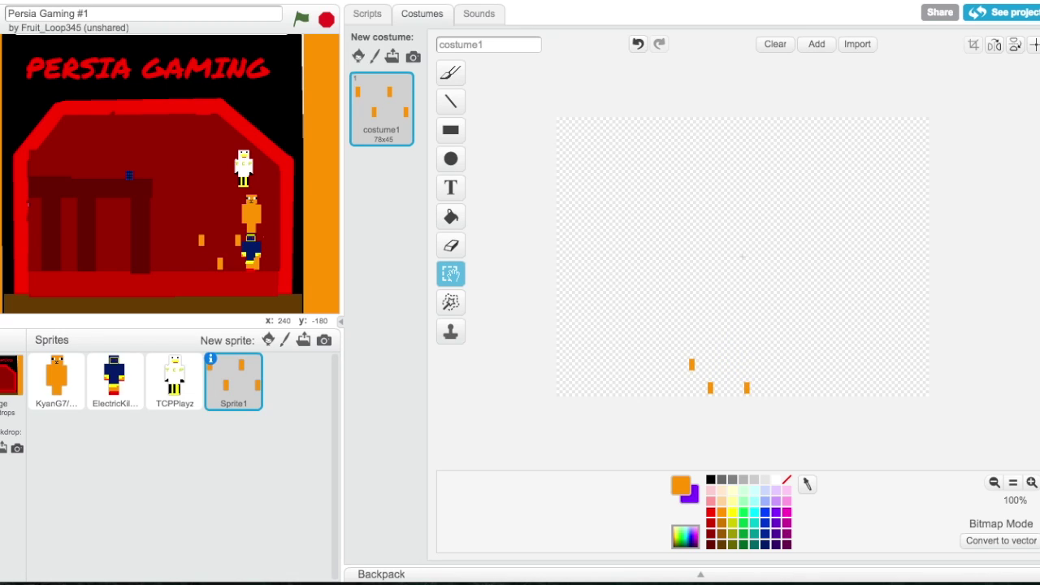
click(451, 329)
drag(670, 384, 756, 369)
click(790, 370)
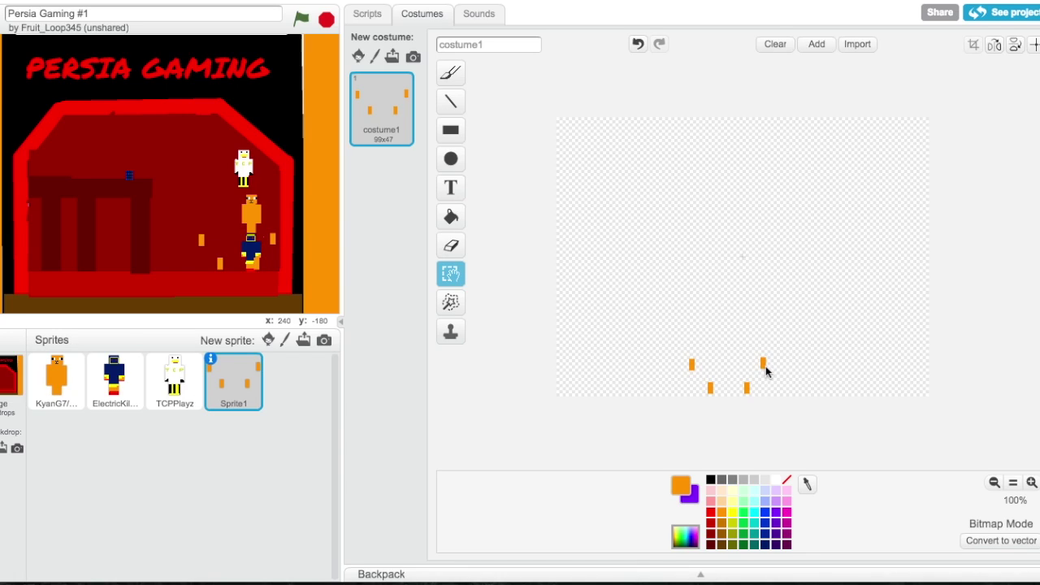
Try to rearrange the small orange bars closer together by selecting and moving them individually
drag(728, 330, 700, 403)
click(710, 376)
click(696, 365)
drag(676, 346, 718, 342)
click(801, 367)
click(731, 374)
click(726, 378)
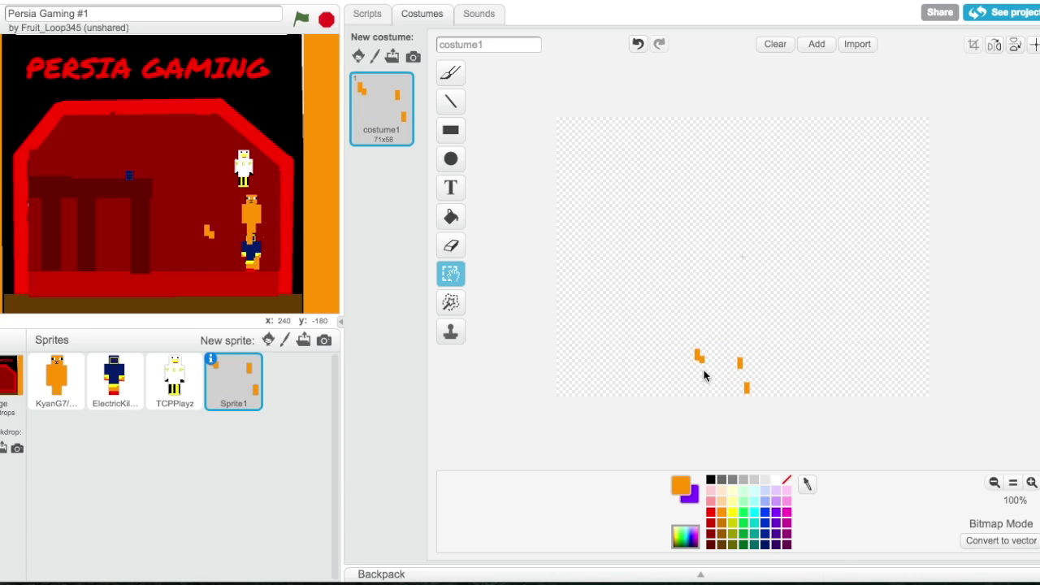
drag(716, 361, 703, 352)
click(703, 352)
drag(711, 333, 700, 369)
click(703, 354)
drag(656, 303, 711, 376)
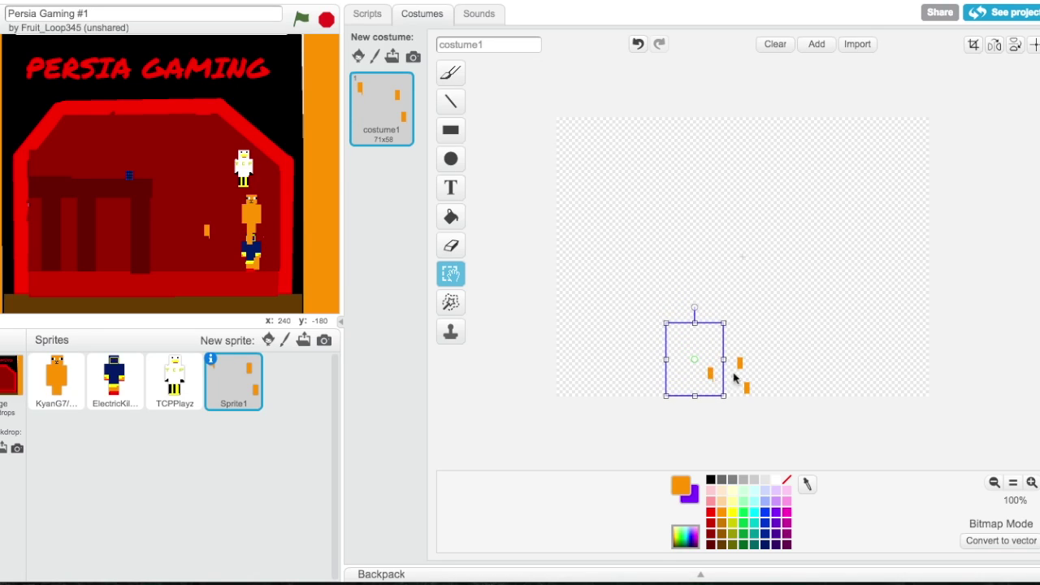
click(656, 323)
Draw a taller filled orange rectangle between the small bars and move the whole group to the left
click(451, 130)
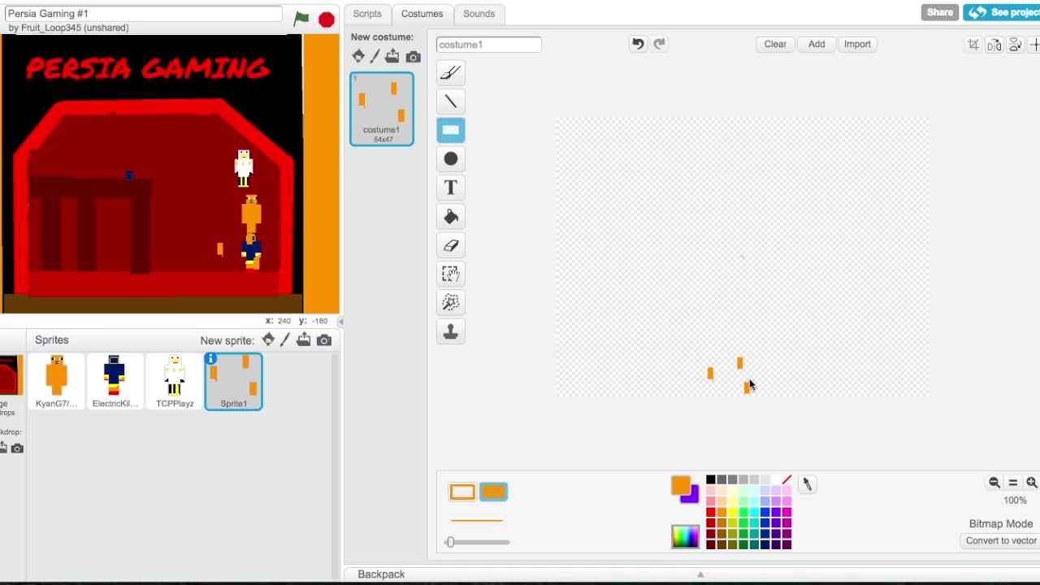
drag(723, 387, 734, 348)
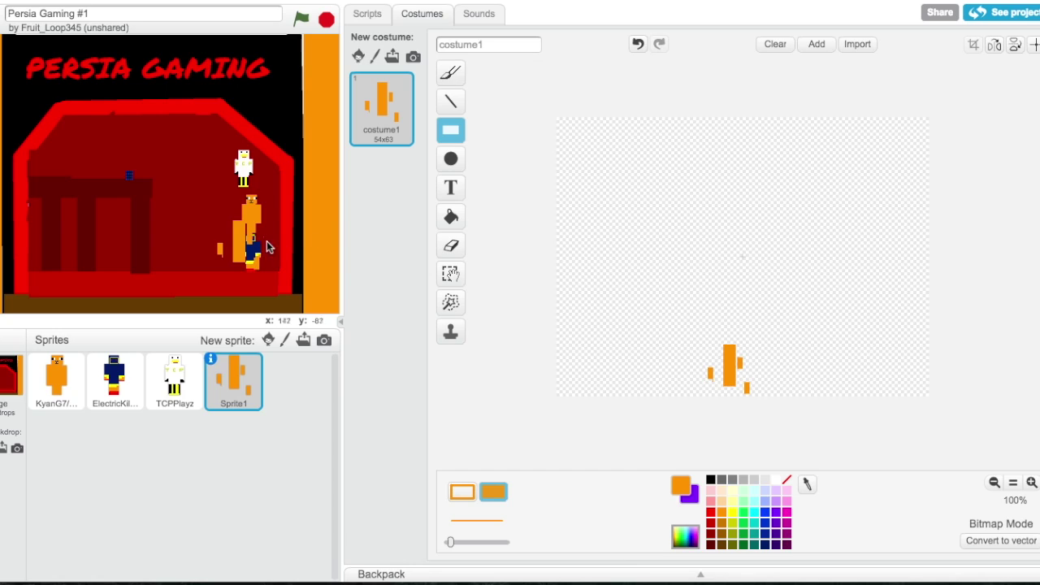
click(451, 273)
drag(636, 290, 845, 457)
drag(723, 366, 699, 363)
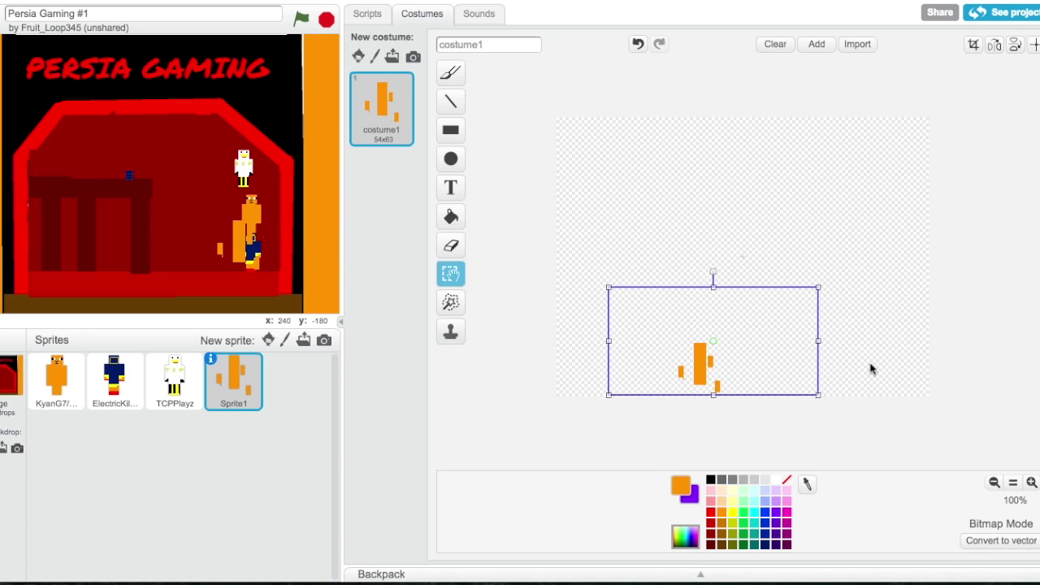
Delete the small orange bars and the tall rectangle, emptying the costume
click(868, 367)
drag(646, 353, 692, 391)
key(Delete)
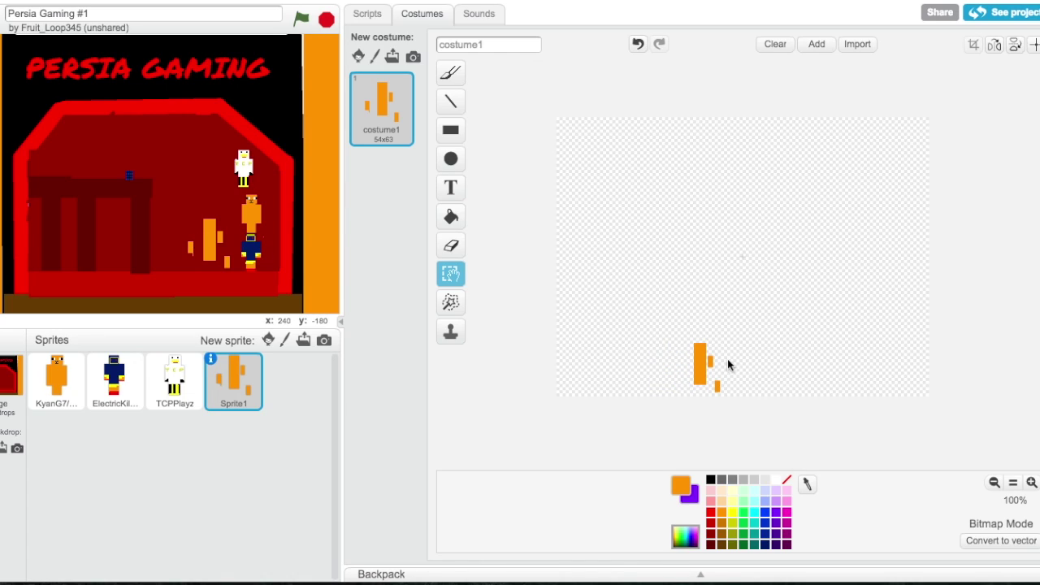
drag(707, 348, 728, 398)
key(Delete)
drag(707, 350, 720, 386)
key(Delete)
drag(660, 318, 733, 418)
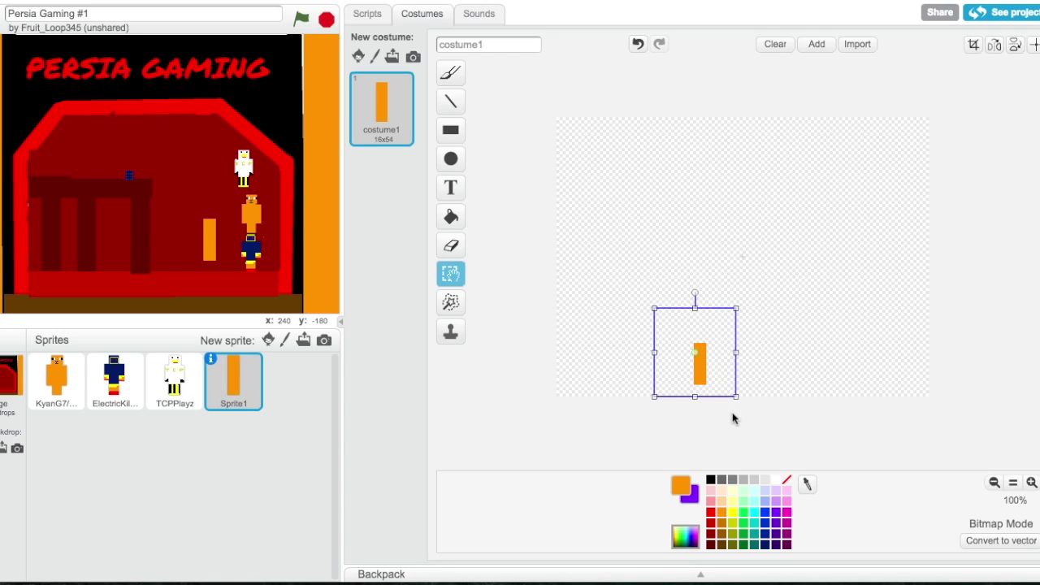
key(Delete)
Draw a filled orange rectangle near the bottom of the costume and scale it down to about 27x48
click(447, 127)
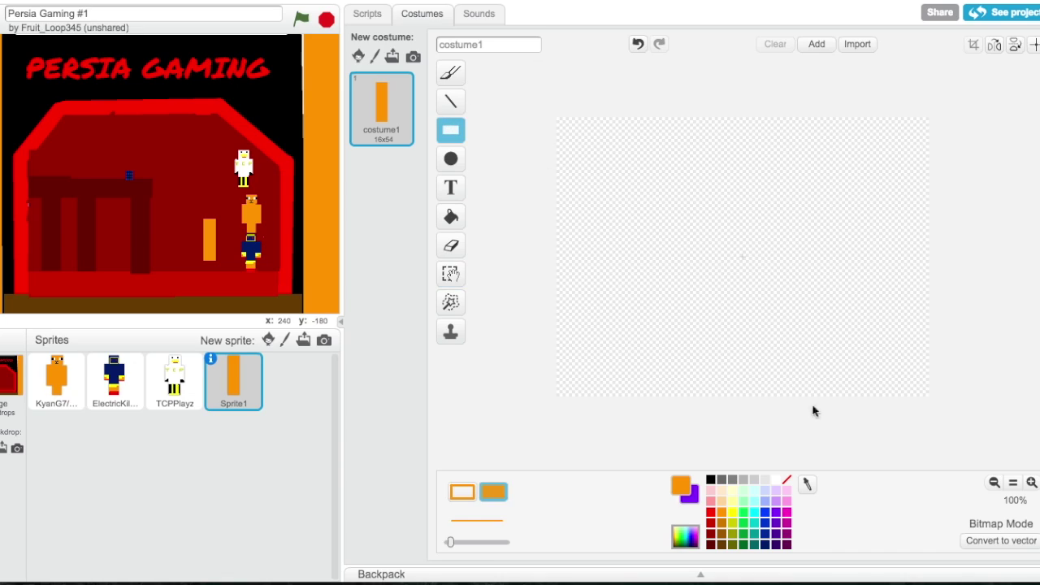
drag(717, 322, 745, 374)
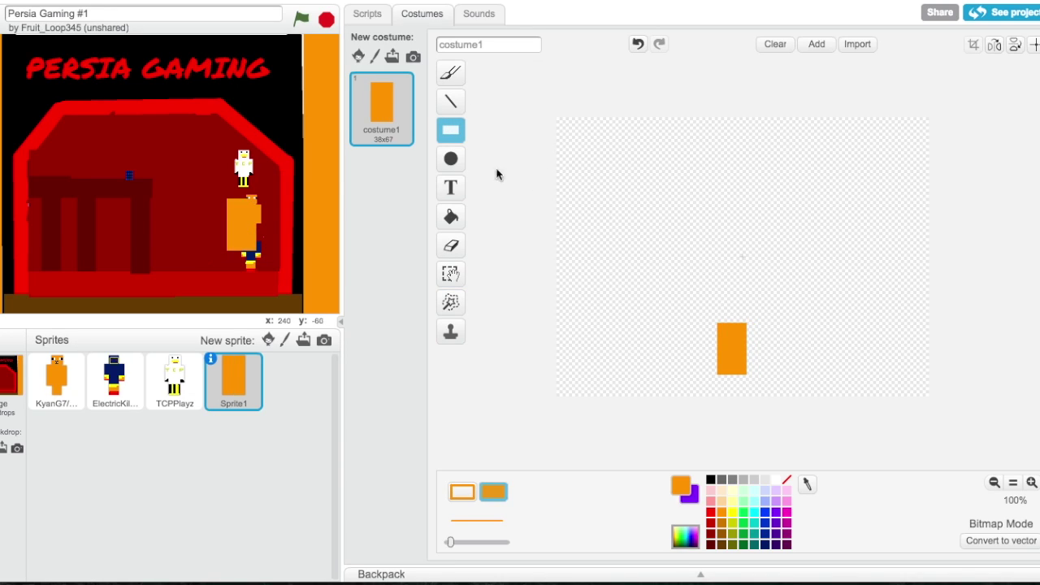
click(450, 274)
drag(616, 266, 690, 351)
drag(793, 431, 794, 396)
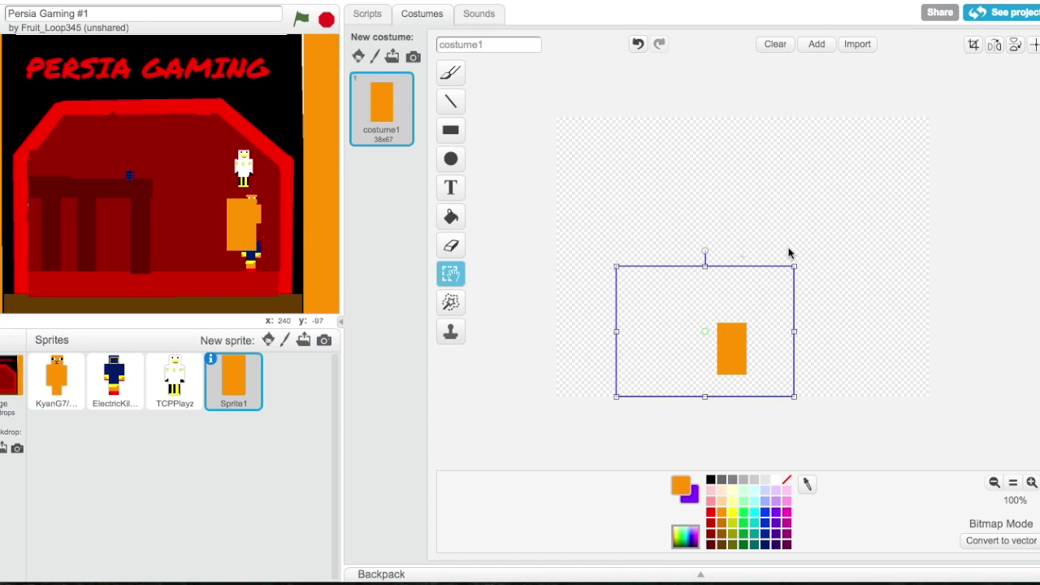
drag(791, 262, 743, 301)
click(840, 289)
Scale the orange rectangle down further in two passes to about 16x29
drag(574, 241, 861, 402)
drag(860, 241, 796, 274)
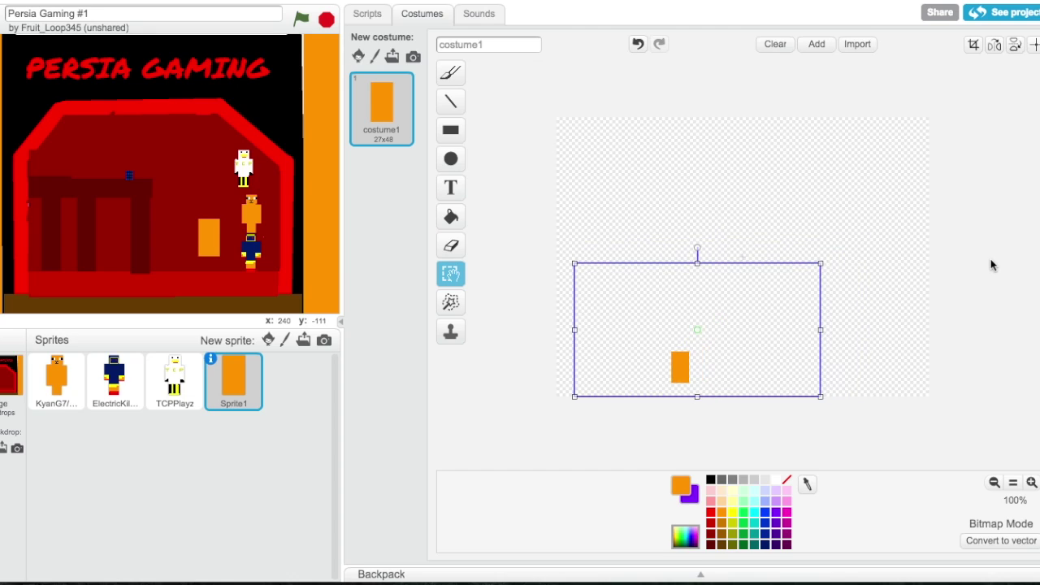
click(869, 284)
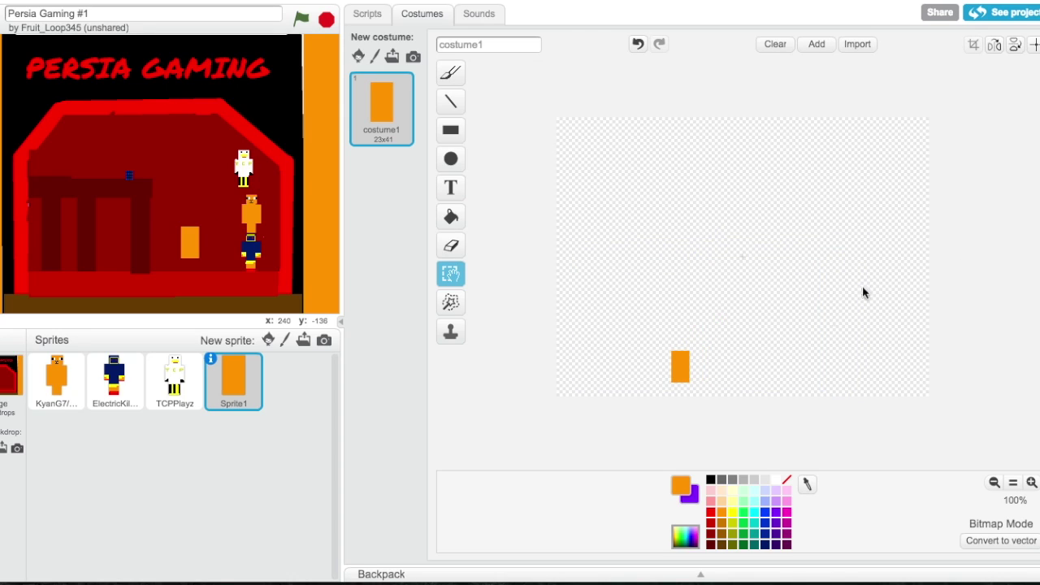
drag(619, 281, 789, 396)
drag(788, 279, 740, 314)
click(816, 312)
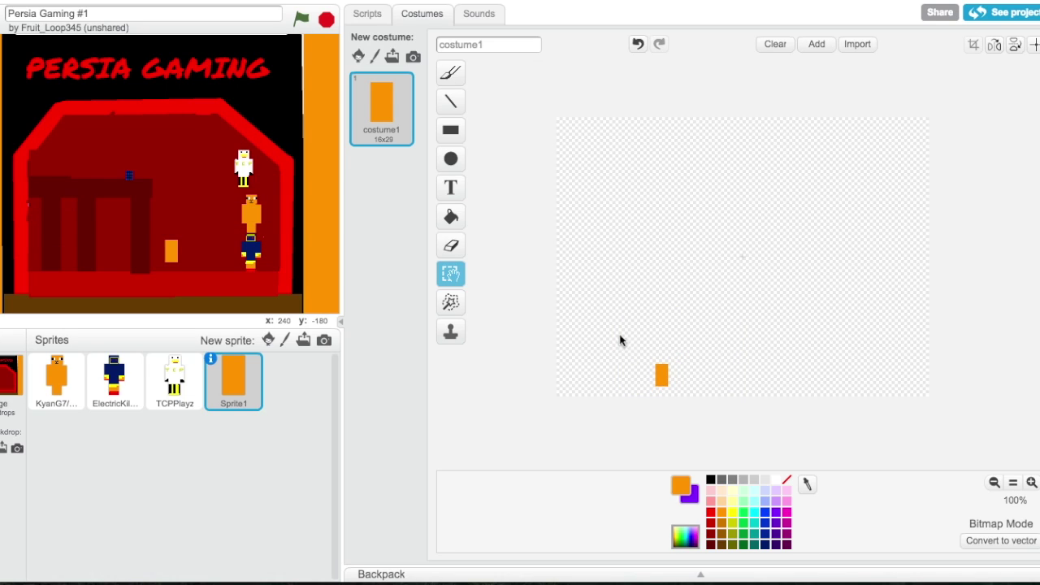
Draw small filled orange limbs around the rectangle at 400% zoom, one on each side and three below it
click(1031, 483)
click(1031, 483)
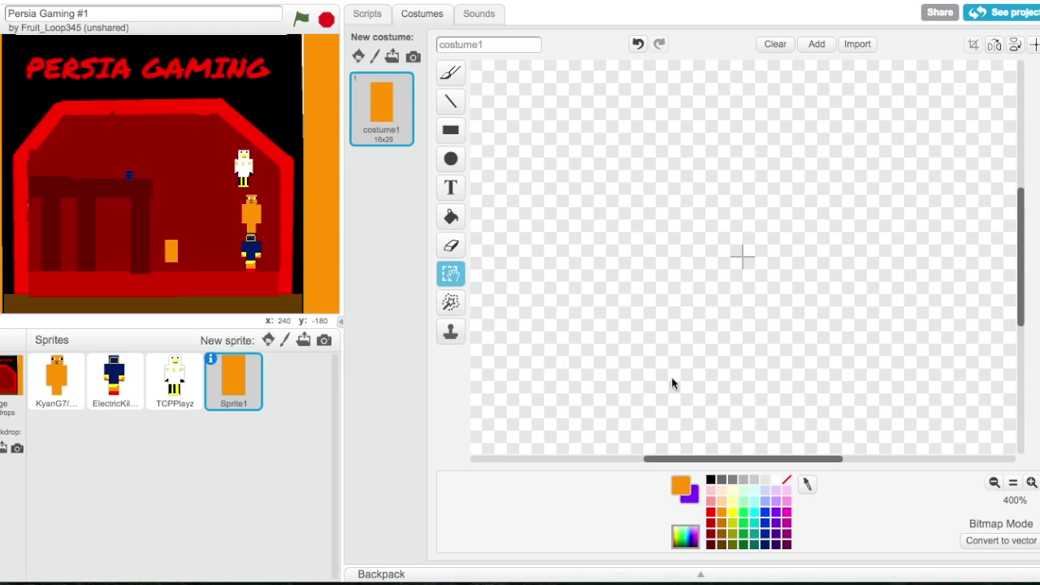
scroll(1021, 317, down, 5)
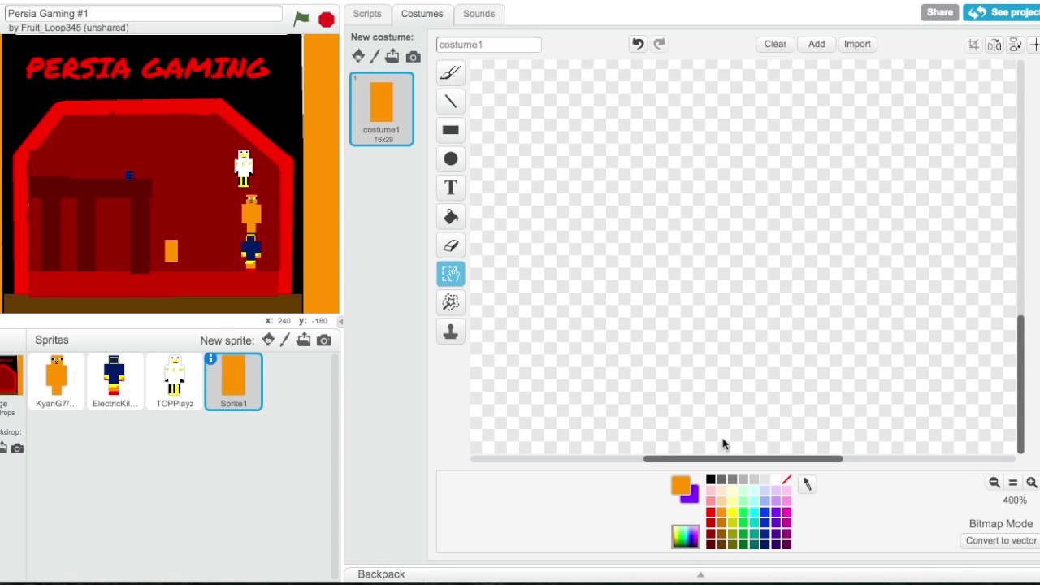
drag(701, 459, 637, 451)
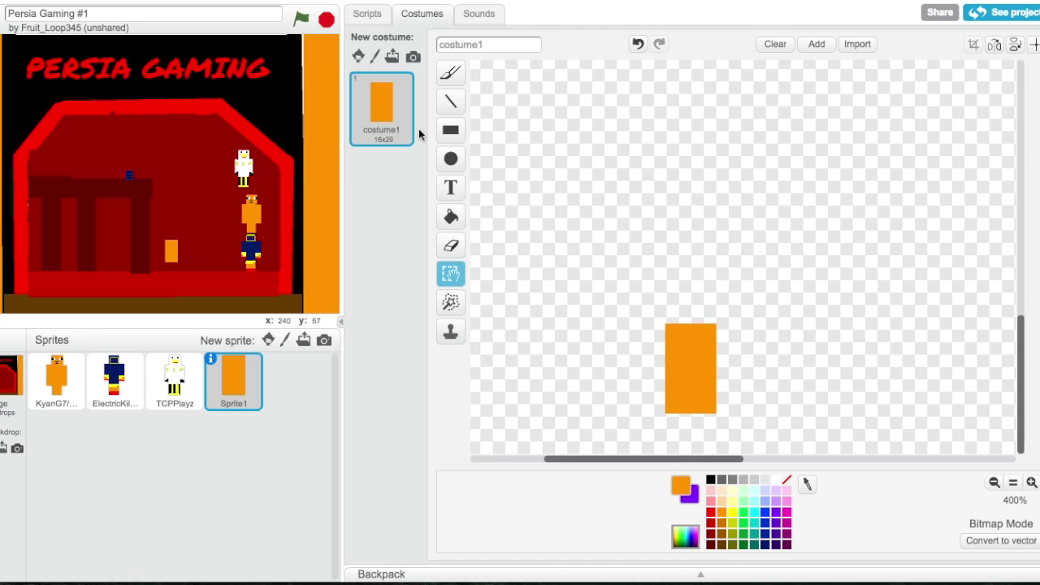
click(451, 130)
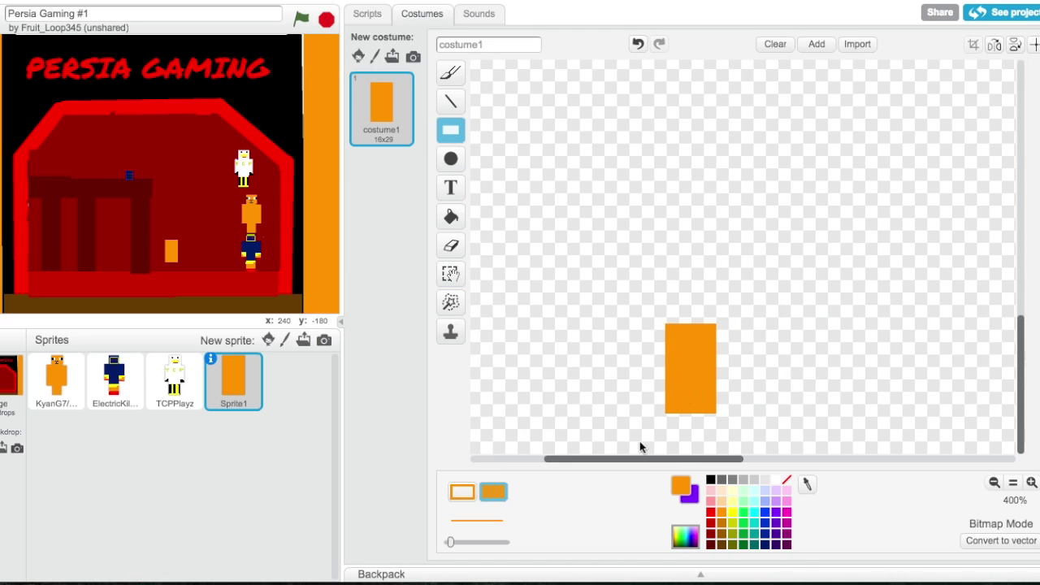
drag(646, 421, 654, 428)
key(ctrl+z)
mouse_move(635, 399)
mouse_down()
mouse_move(674, 444)
mouse_move(716, 429)
mouse_move(738, 387)
mouse_up()
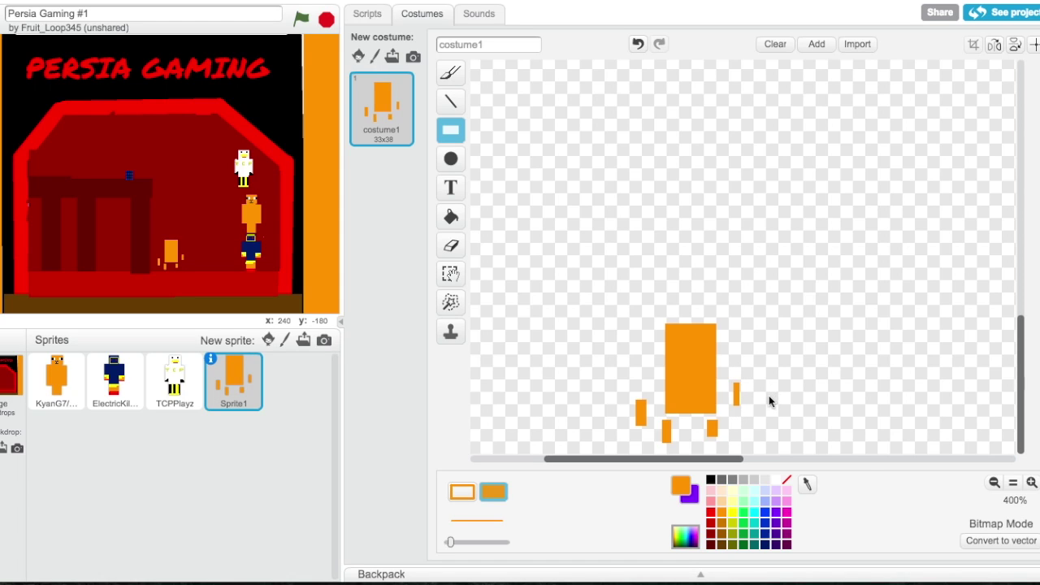
drag(689, 423, 690, 434)
Draw two small filled black square eyes on the upper part of the orange body
click(709, 480)
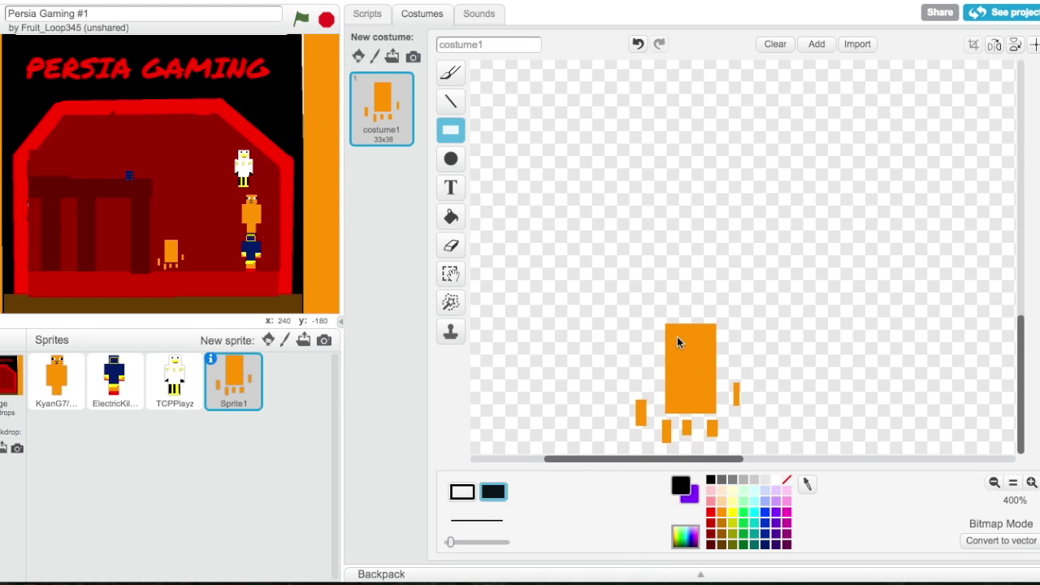
drag(688, 354, 688, 351)
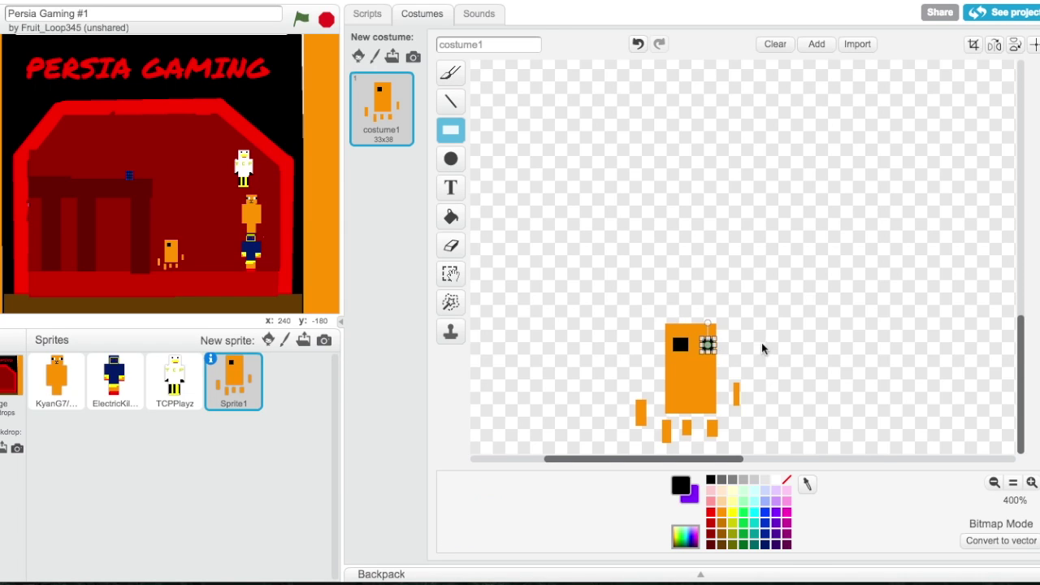
Draw a filled black rectangular mouth below the eyes on the orange creature
drag(678, 373, 697, 378)
click(710, 385)
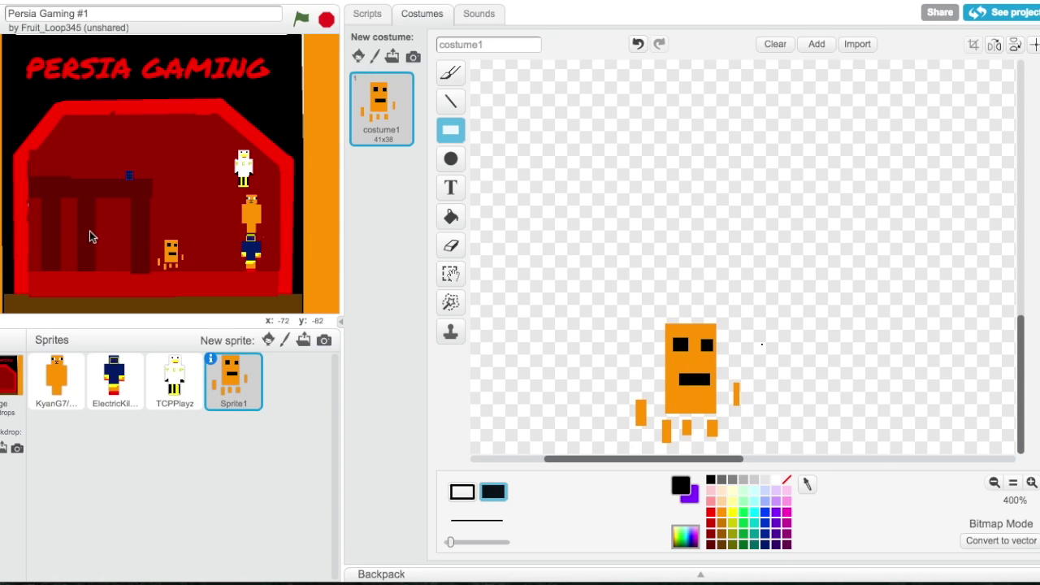
Reposition the white character above the other characters on the stage and place the orange creature beside it
drag(173, 253, 113, 156)
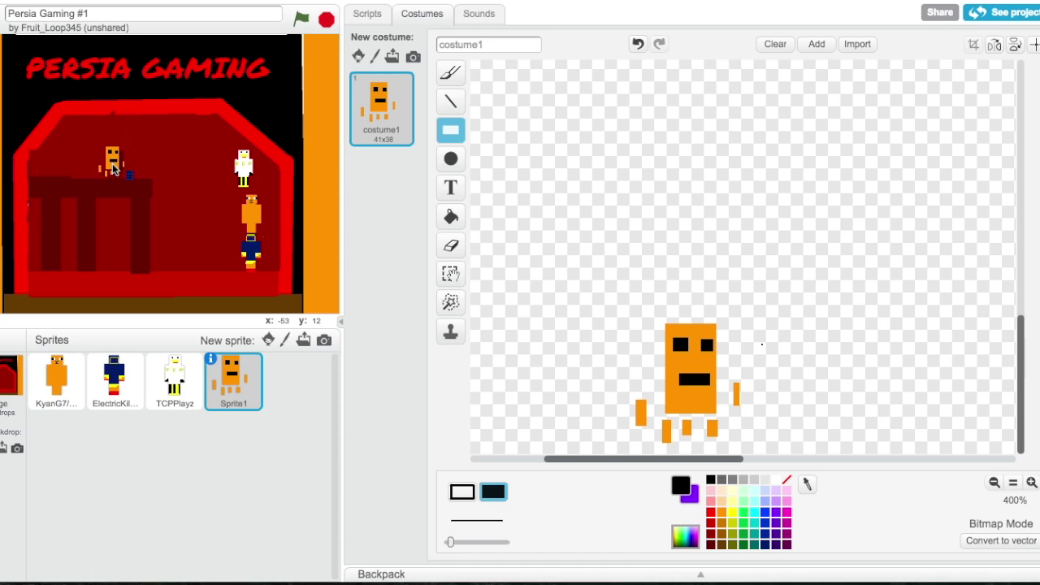
mouse_move(240, 166)
mouse_down()
mouse_move(43, 157)
mouse_move(206, 175)
mouse_move(250, 167)
mouse_up()
drag(114, 162, 224, 172)
Rename the orange creature sprite as Blaze and return to the sprite list
right_click(241, 397)
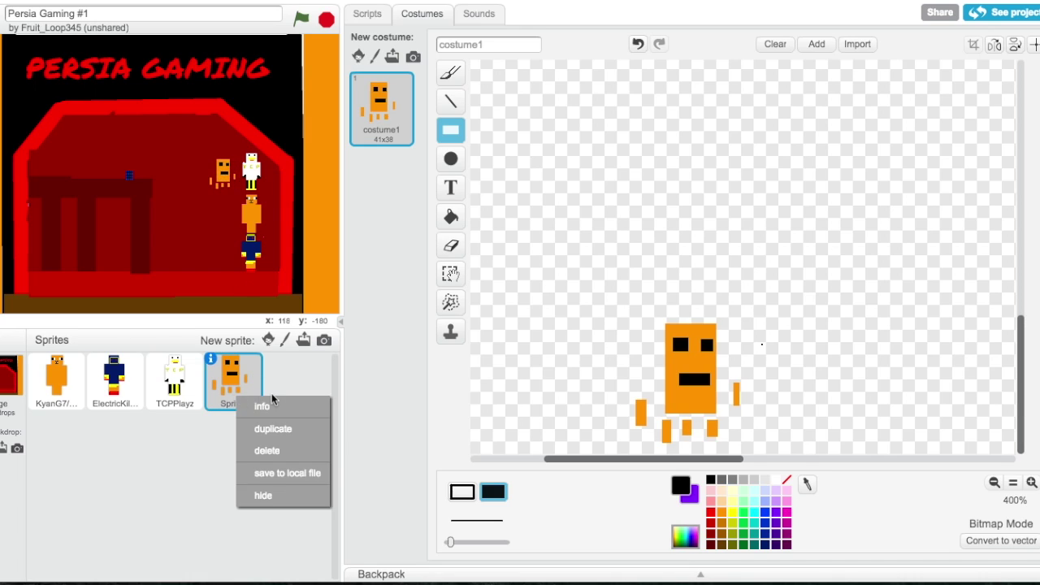
click(248, 405)
click(242, 363)
key(BackSpace)
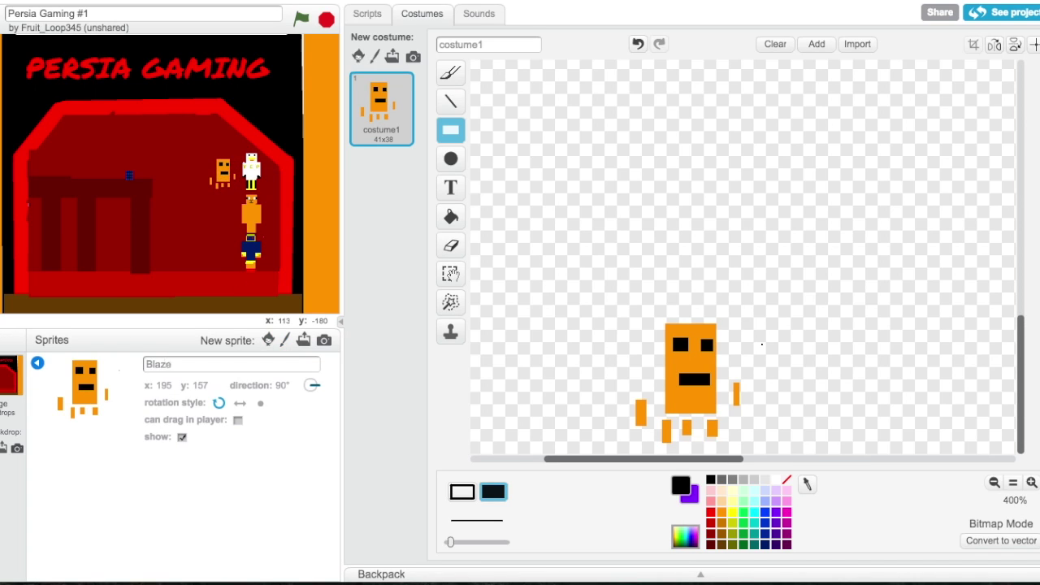
click(37, 364)
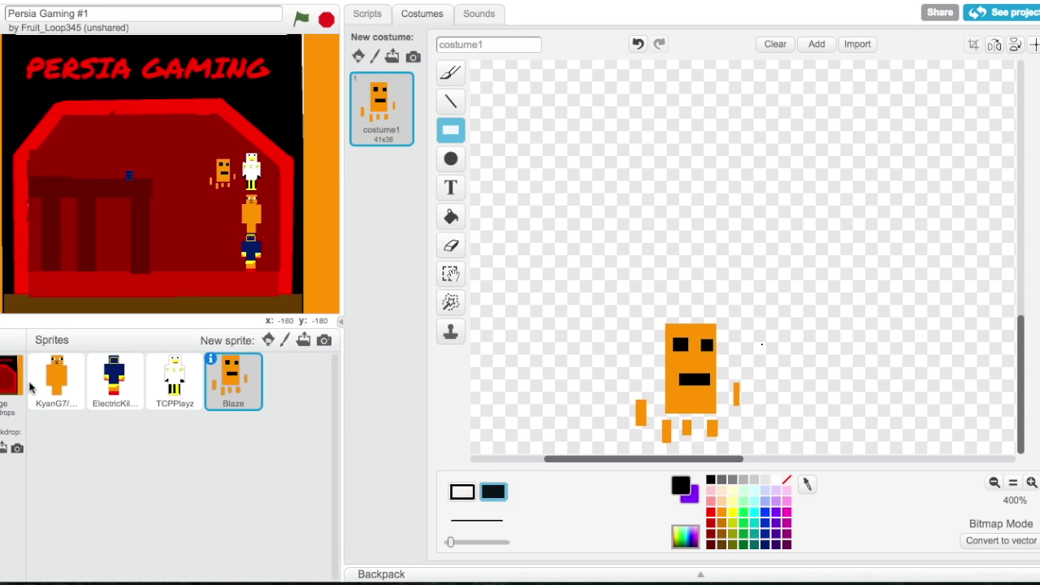
Duplicate backdrop8 of the stage and show the copy at 100% zoom
click(15, 370)
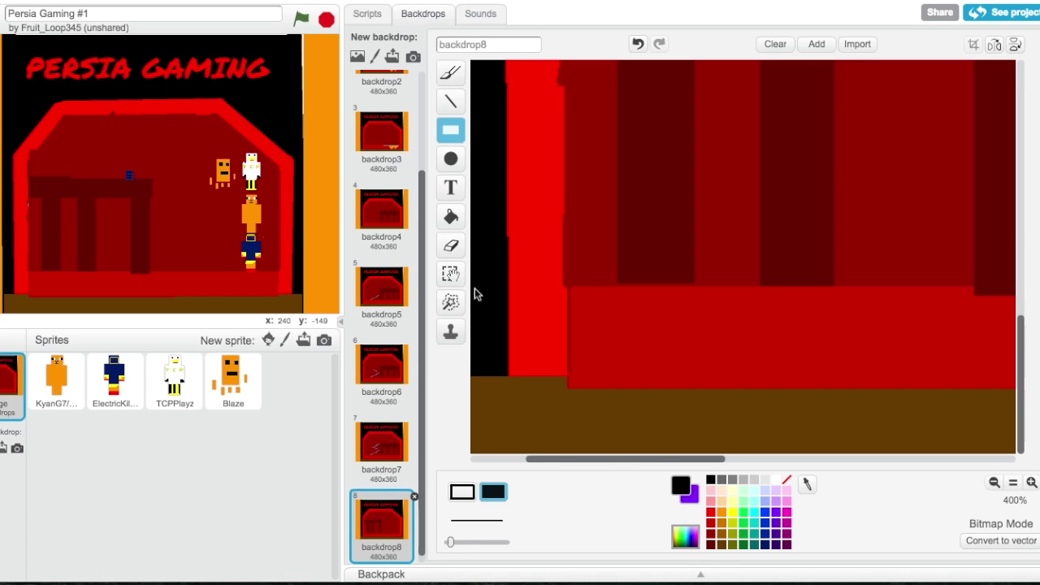
click(1031, 482)
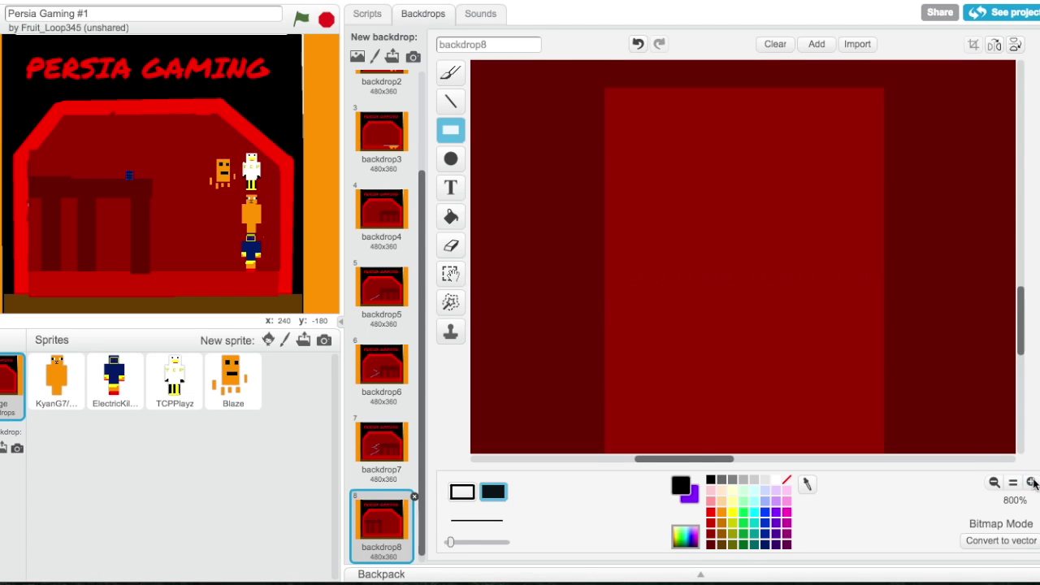
click(1030, 482)
click(989, 483)
click(989, 483)
click(990, 483)
click(990, 483)
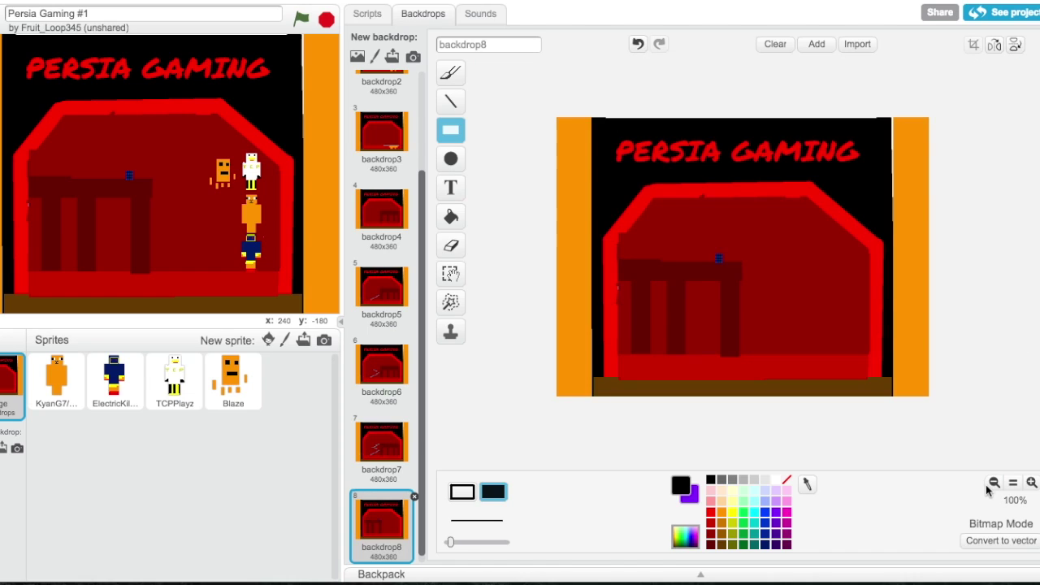
scroll(381, 504, down, 1)
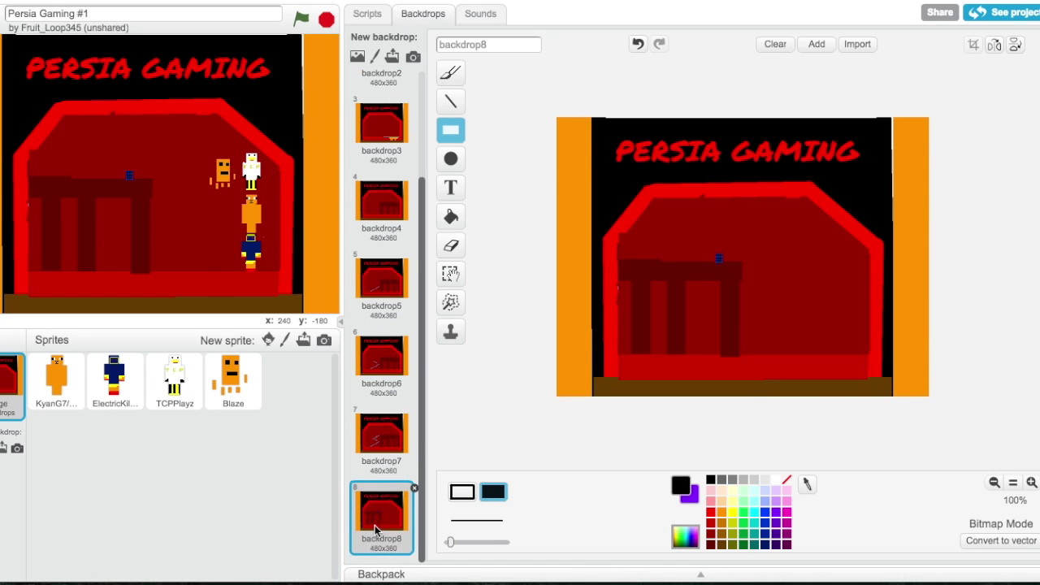
right_click(394, 530)
click(395, 523)
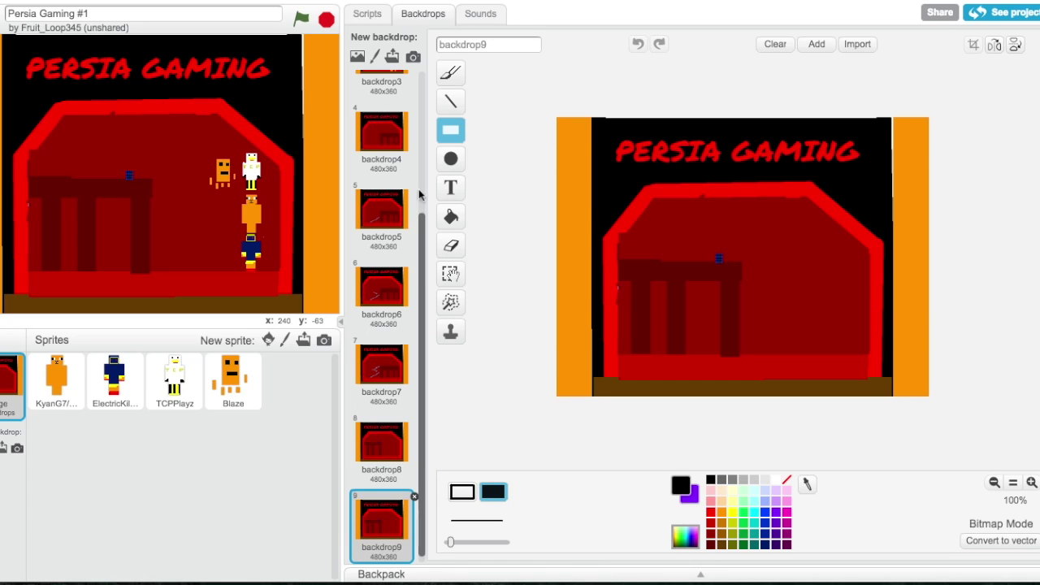
Add the black Helvetica text "A LITTLE WHILE LATER" on two lines above the pillared structure in backdrop9
click(453, 195)
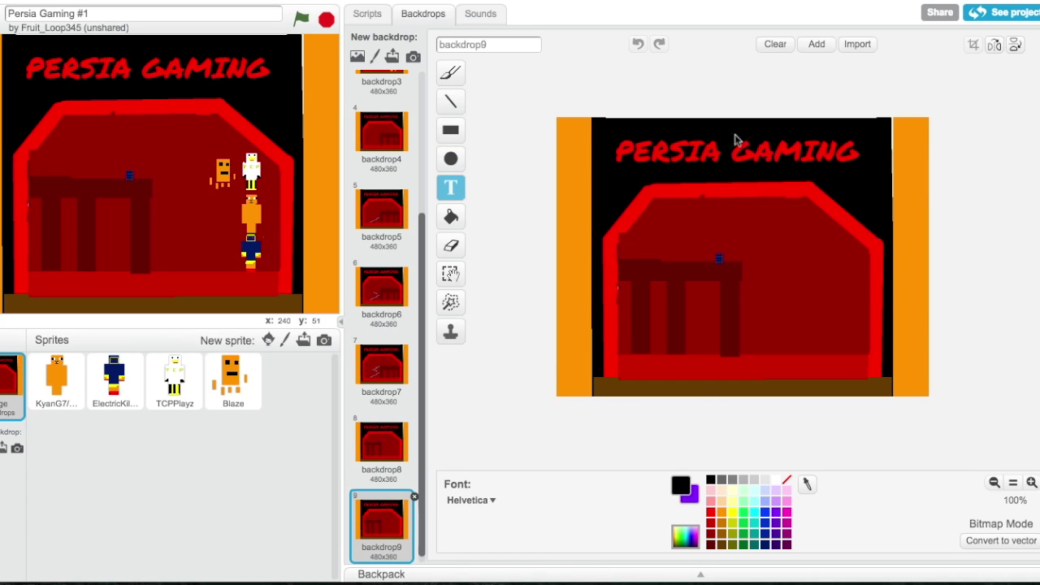
click(672, 223)
text(A L)
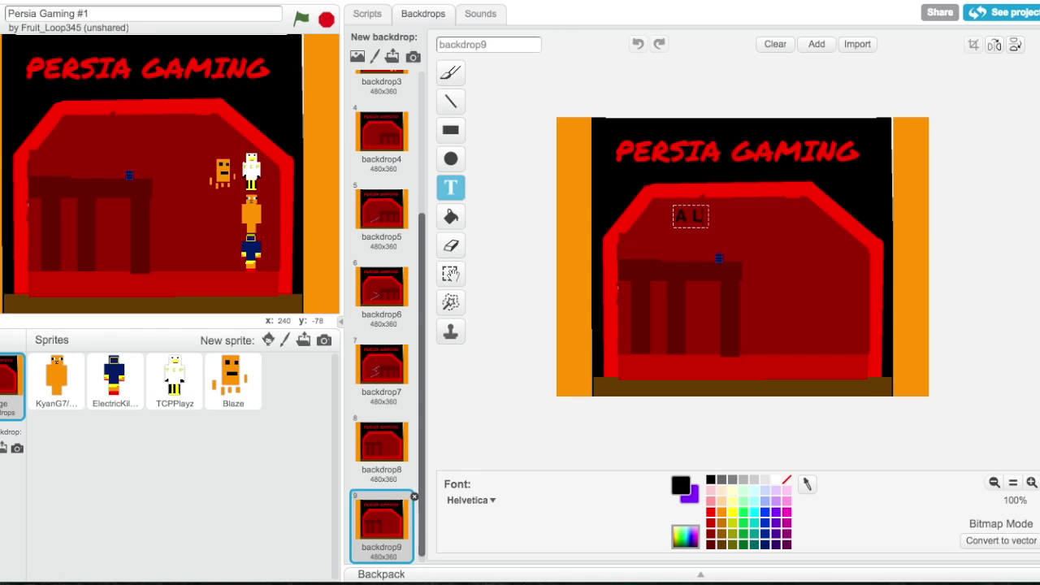
text(ITTLE WHILE)
key(Return)
text(LATER)
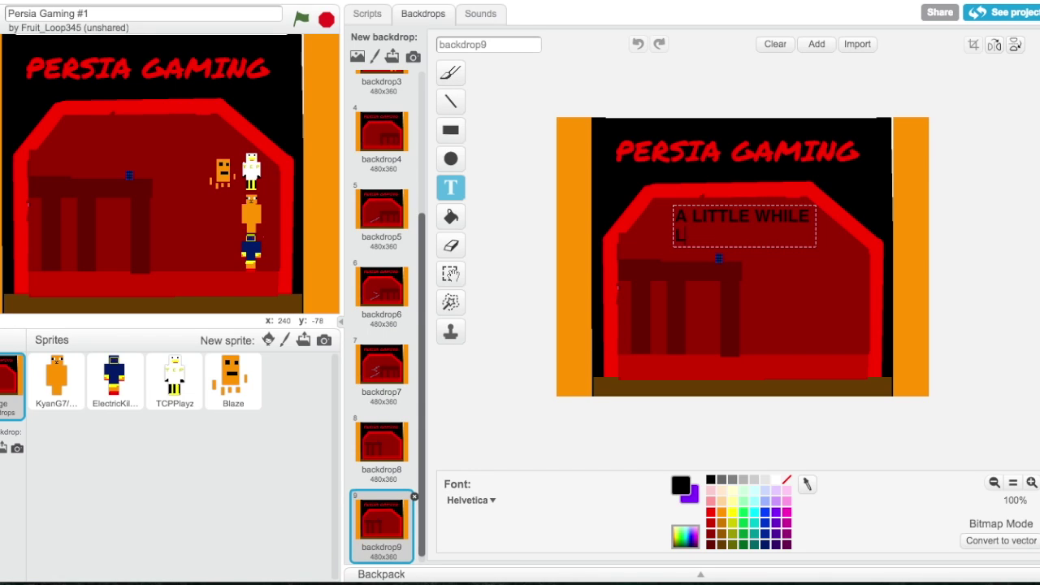
click(813, 297)
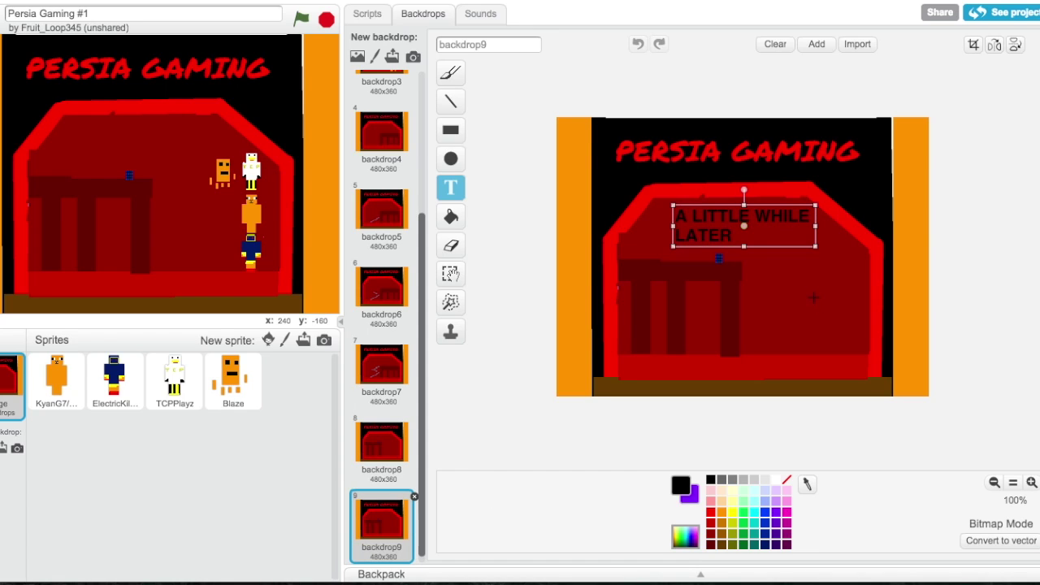
click(847, 182)
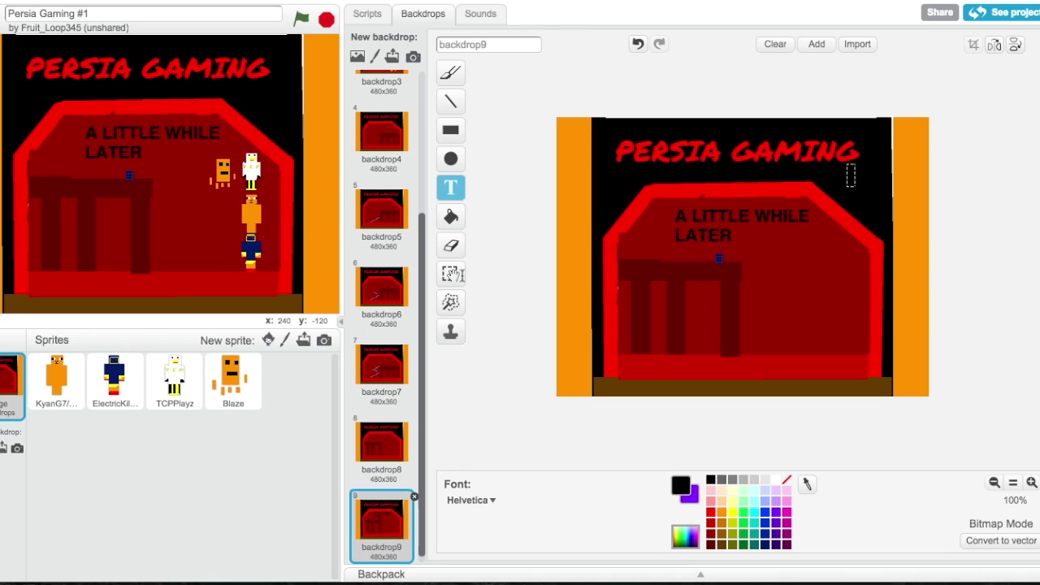
Duplicate the first backdrop, the sky scene with the tree and purple portal
scroll(415, 309, down, 1)
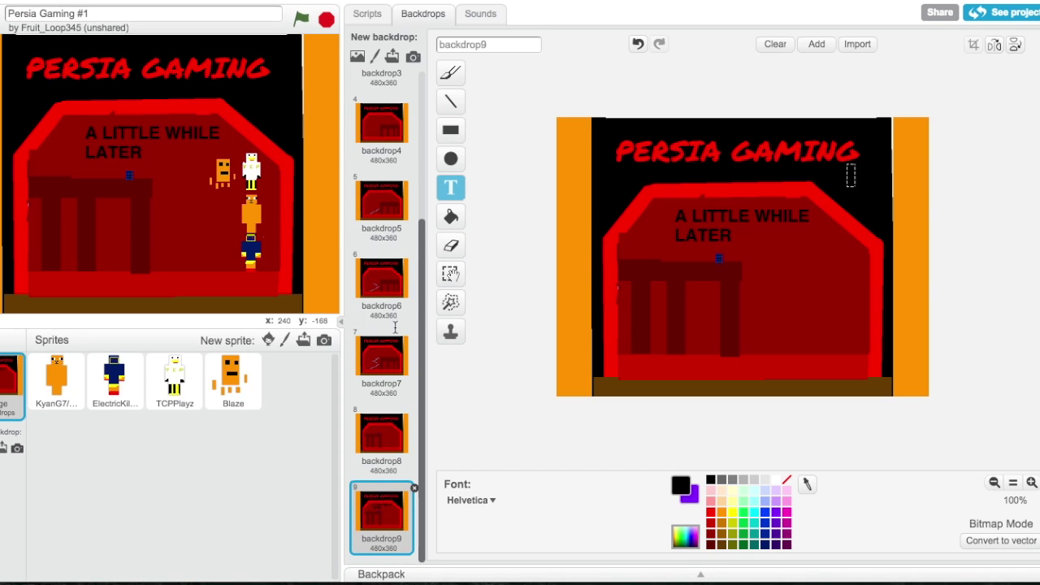
click(542, 403)
scroll(373, 164, up, 3)
right_click(375, 120)
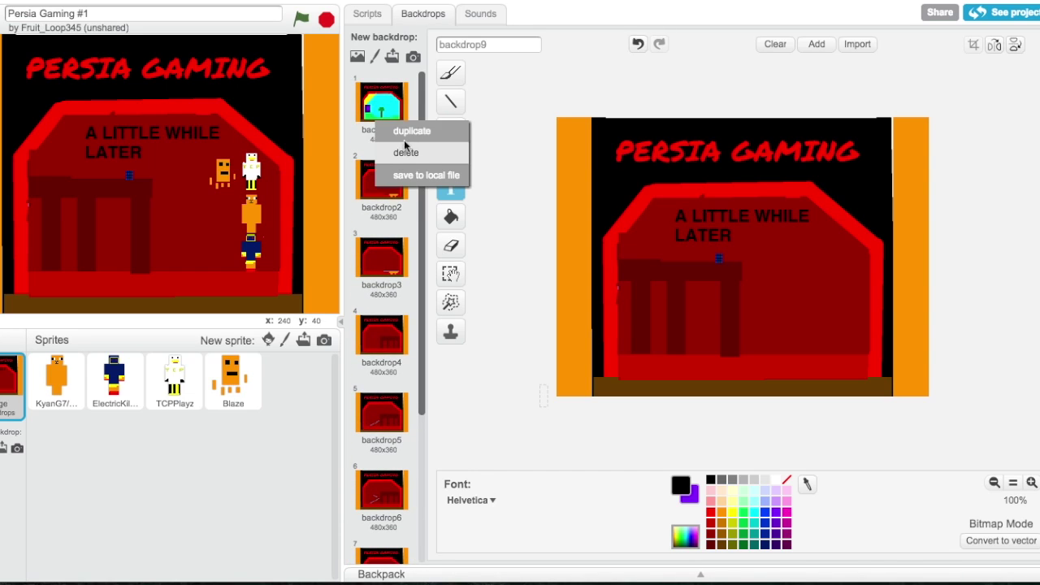
click(401, 135)
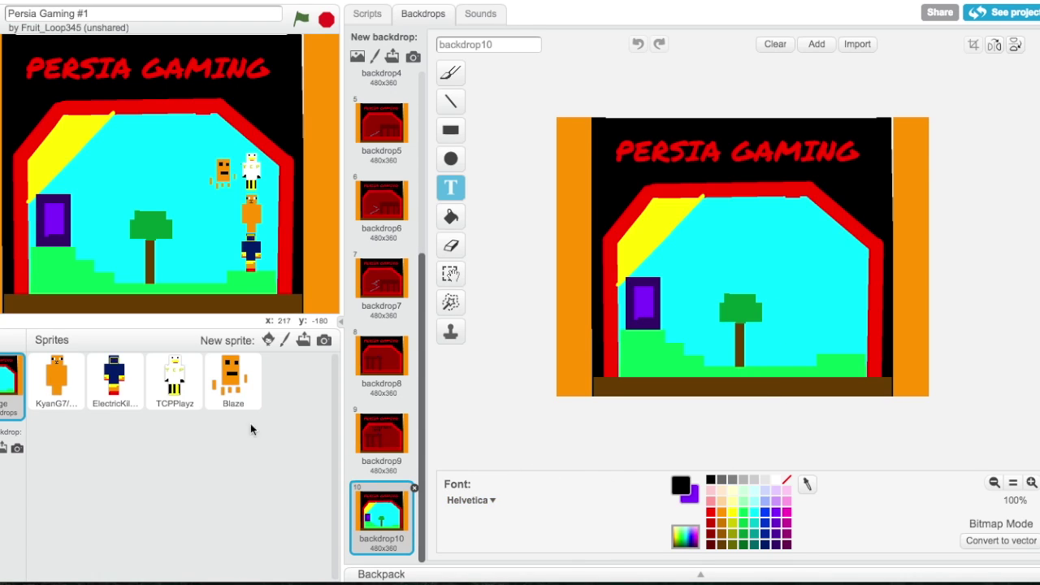
Paint a new sprite with a filled purple rectangle about 9x24 and place it beside the tree on the stage
click(290, 359)
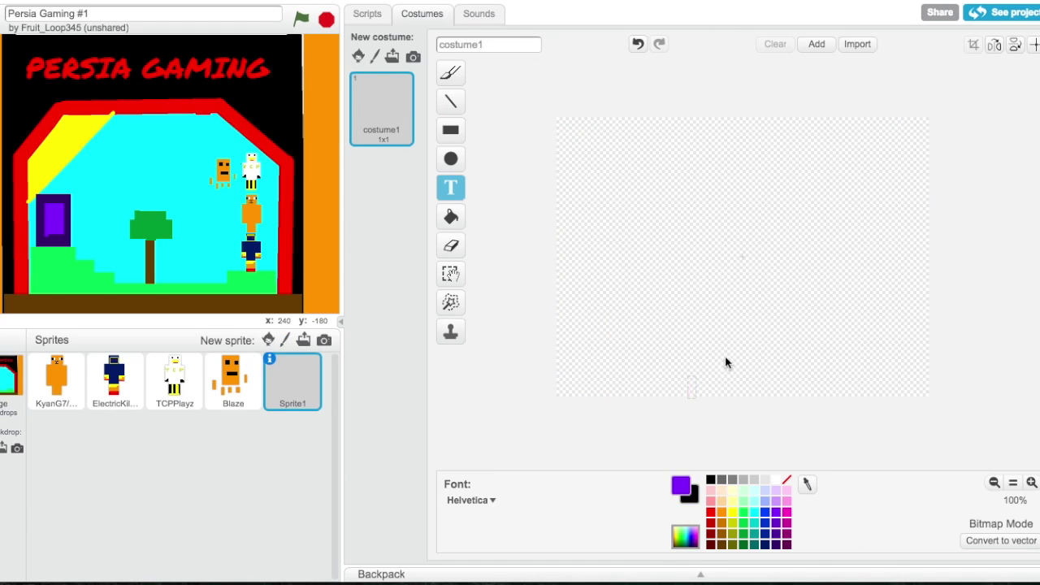
click(450, 130)
mouse_move(666, 409)
mouse_down()
mouse_move(678, 351)
mouse_move(671, 379)
mouse_up()
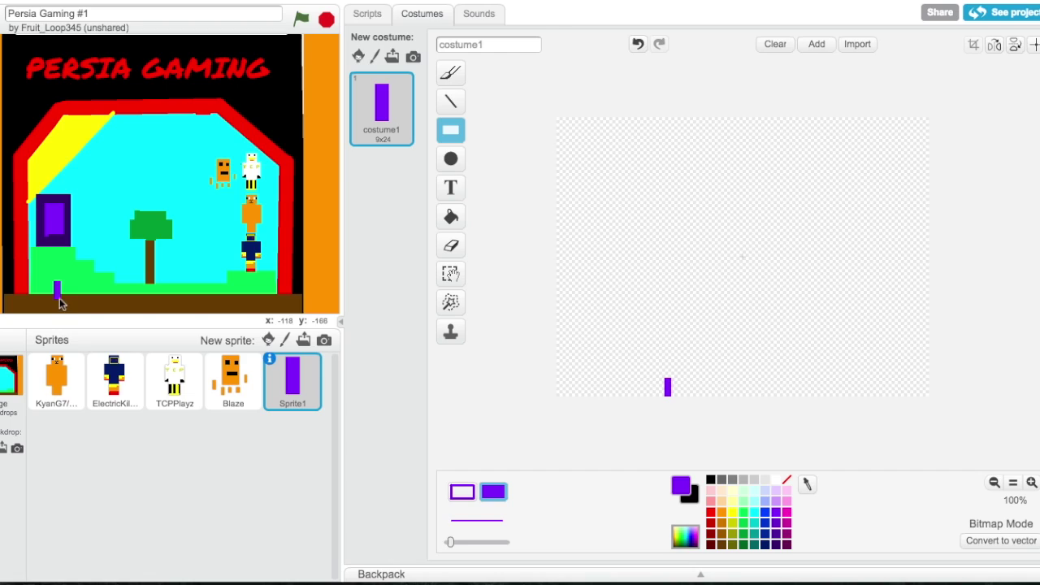
mouse_move(57, 295)
mouse_down()
mouse_move(233, 274)
mouse_move(197, 284)
mouse_up()
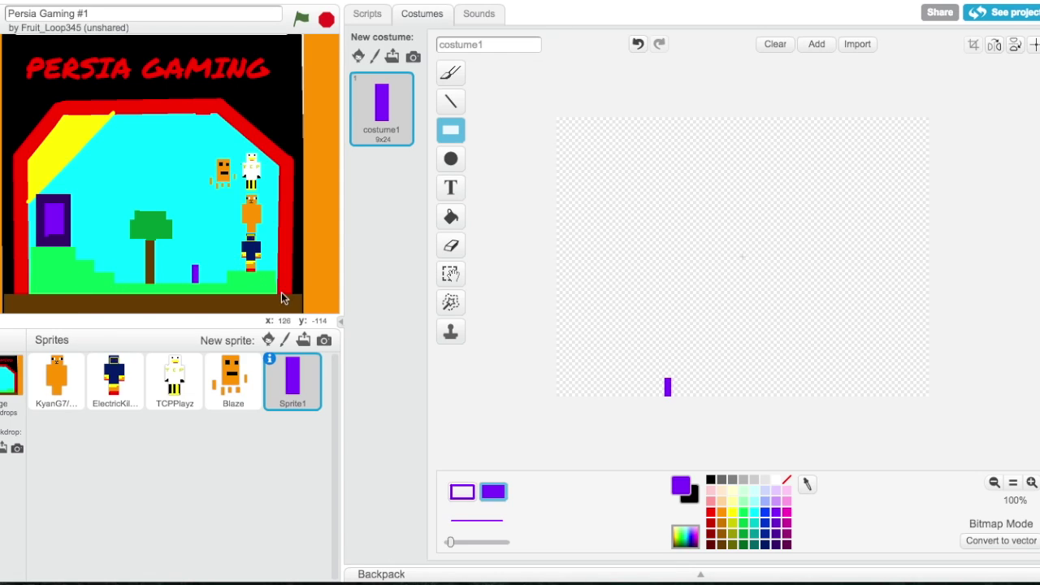
Duplicate the purple rectangle a short distance beside the original as a second leg
click(450, 331)
drag(617, 348, 768, 396)
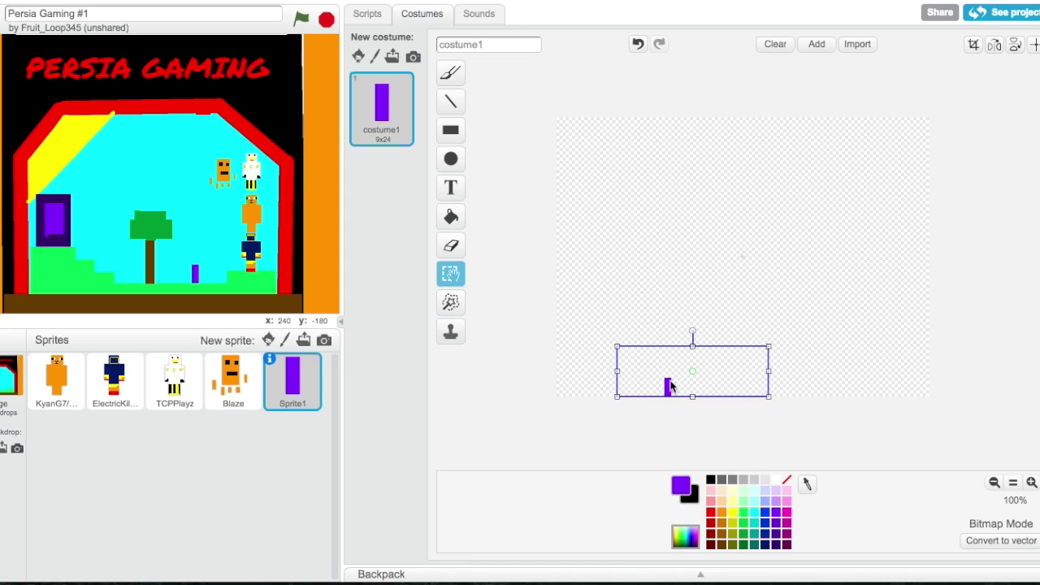
drag(667, 383, 697, 388)
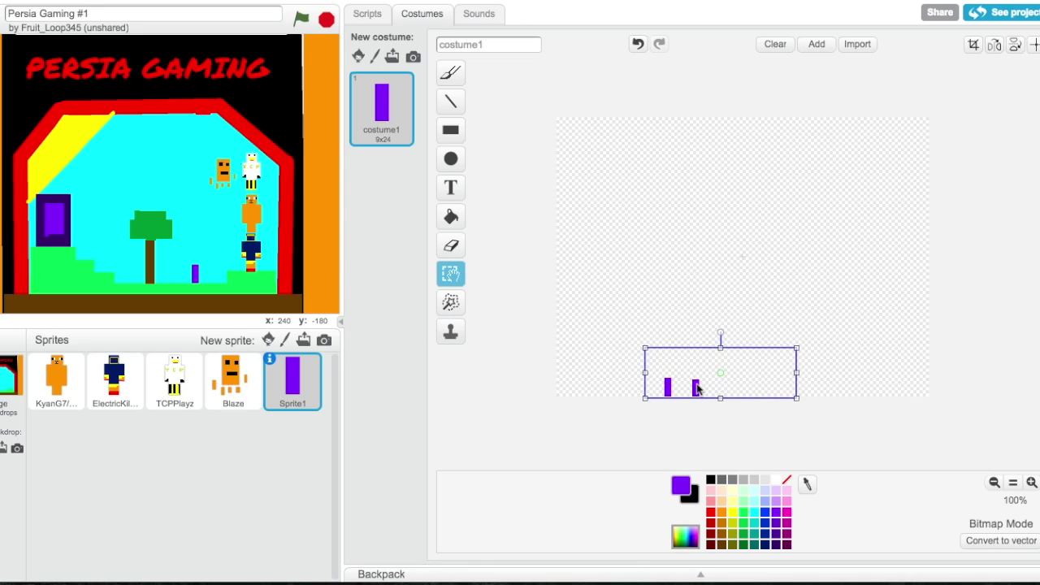
click(832, 384)
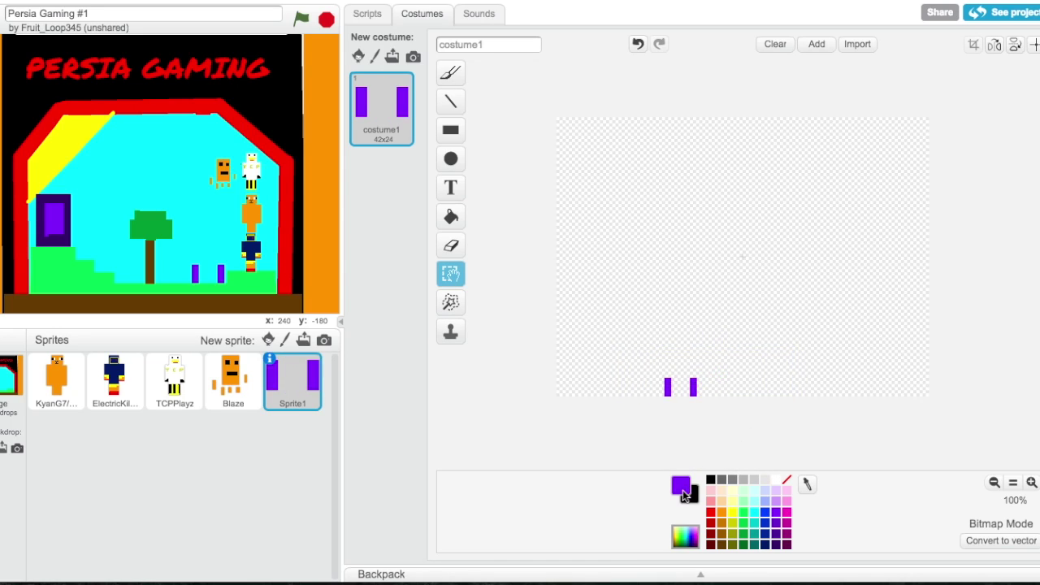
Draw a filled purple rectangular body on top of the two legs, making the costume about 43x84
drag(664, 381, 687, 334)
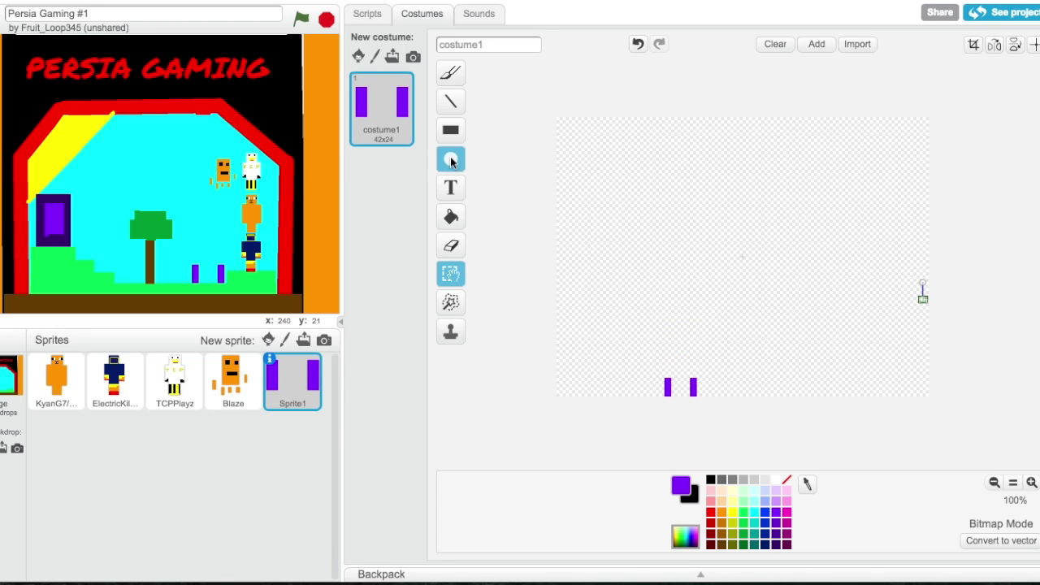
click(450, 130)
drag(665, 380, 709, 333)
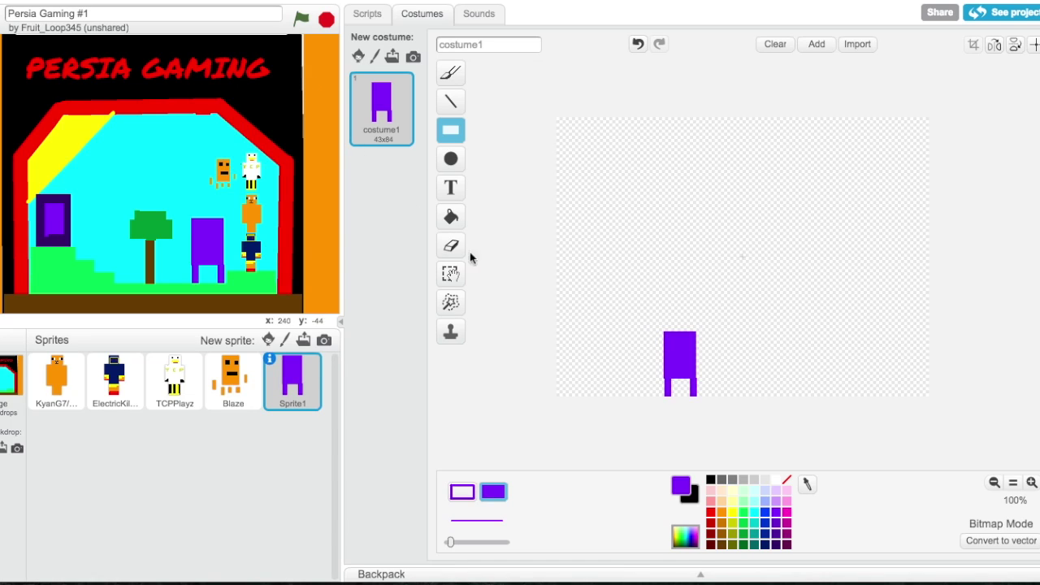
Scale the purple figure down in three passes to about 12x24
click(451, 268)
drag(590, 288, 766, 410)
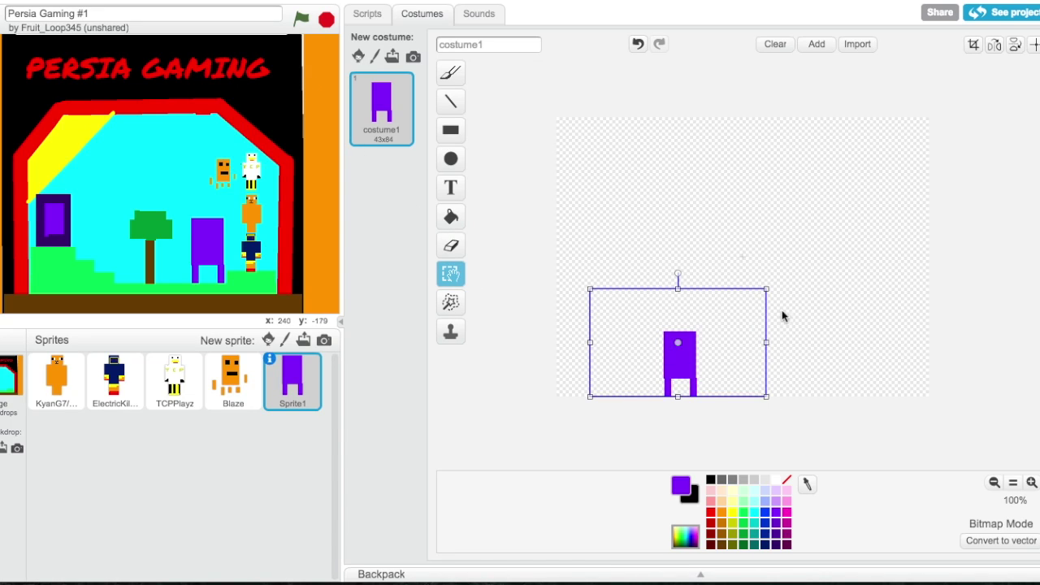
drag(769, 285, 743, 304)
click(808, 304)
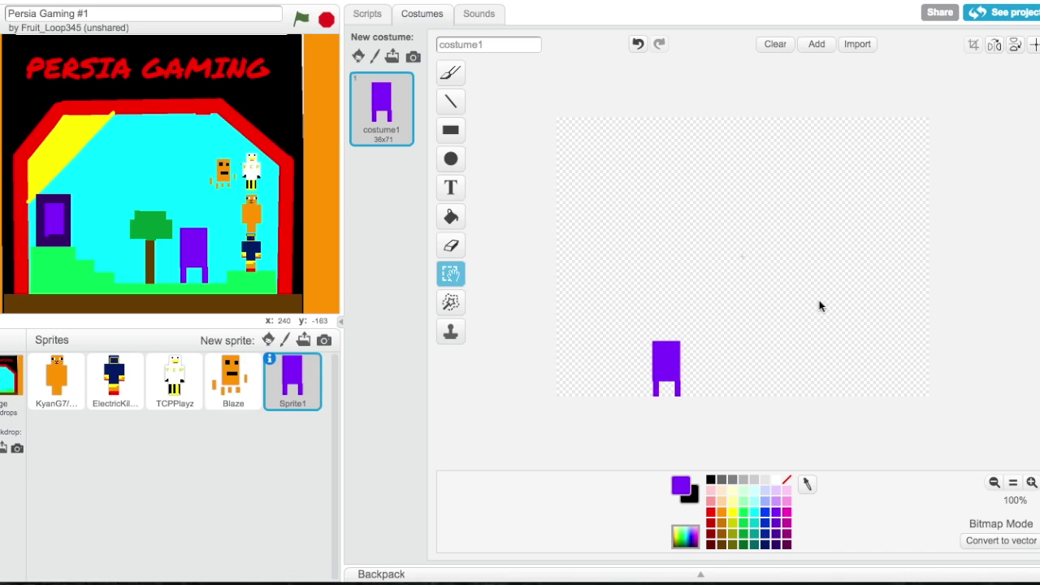
drag(614, 298, 728, 396)
drag(723, 292, 710, 323)
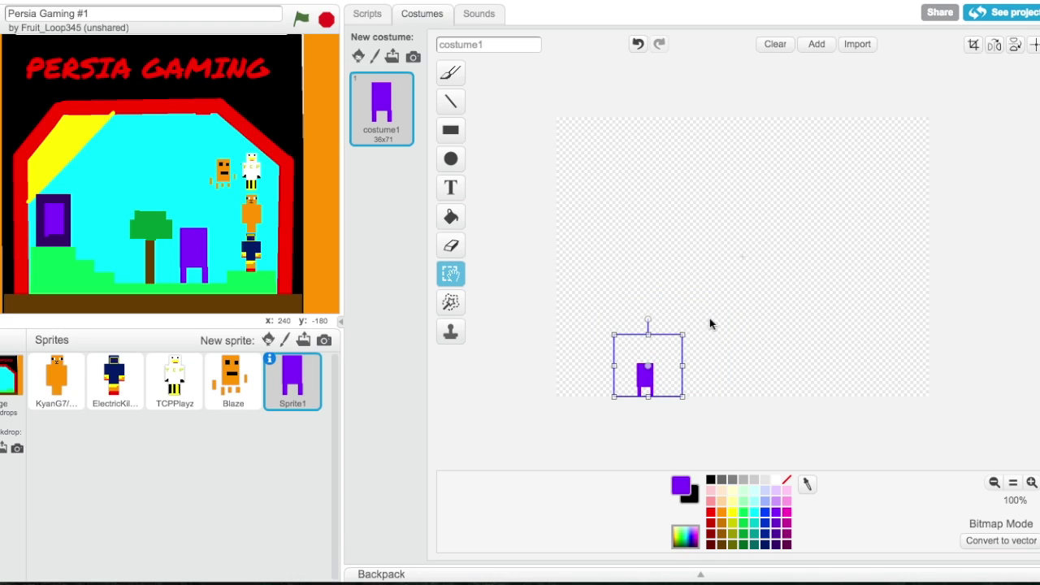
click(815, 311)
mouse_move(610, 306)
mouse_down()
mouse_move(631, 365)
mouse_move(679, 395)
mouse_up()
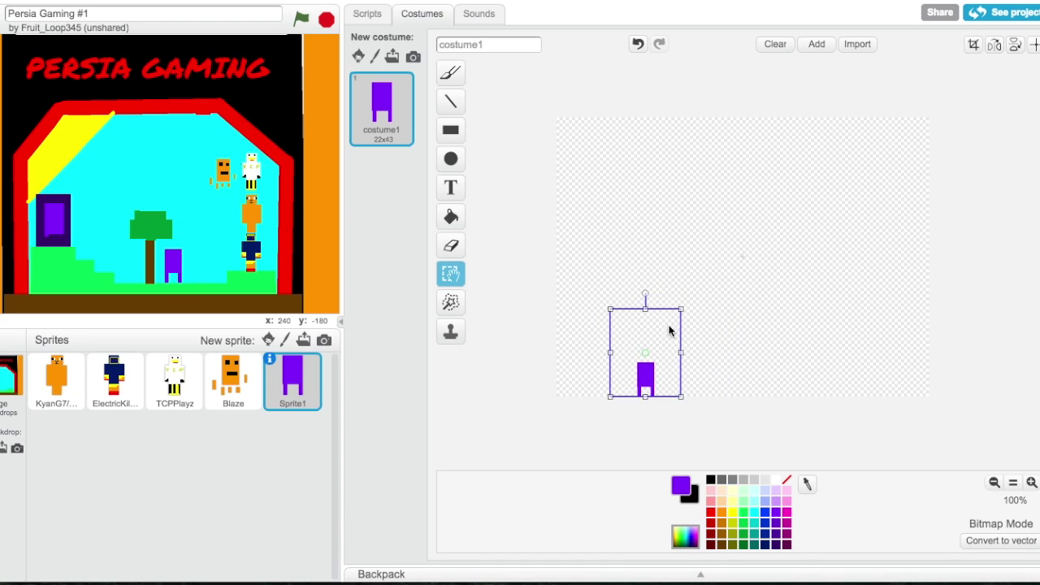
drag(678, 302, 647, 325)
click(731, 338)
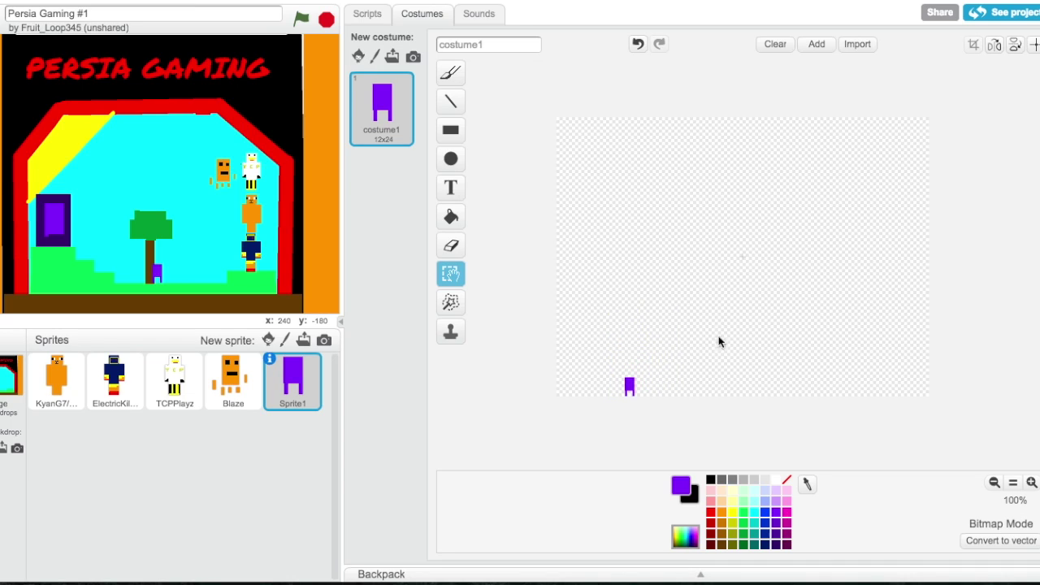
Move the purple sprite next to the blue character on the stage and enlarge its costume to about 16x31
drag(627, 383, 706, 334)
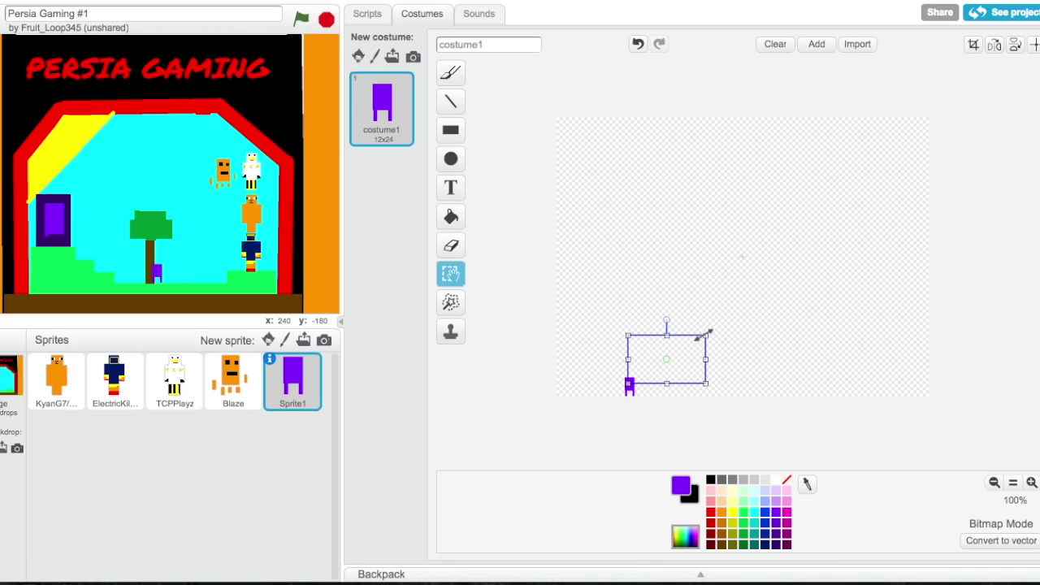
click(609, 355)
drag(157, 272, 227, 259)
mouse_move(571, 318)
mouse_down()
mouse_move(599, 352)
mouse_move(674, 397)
mouse_up()
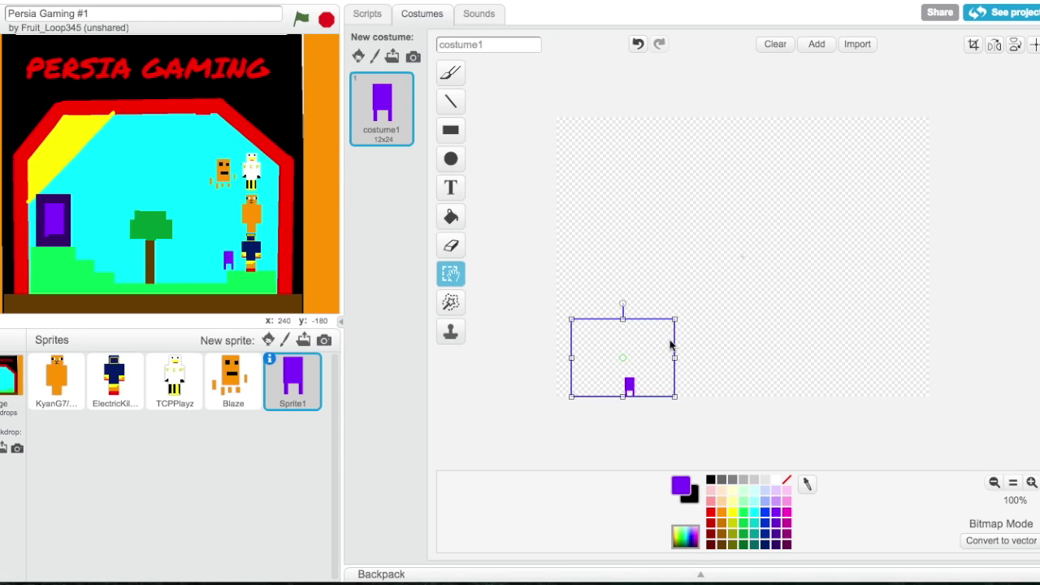
drag(671, 316, 706, 298)
click(743, 307)
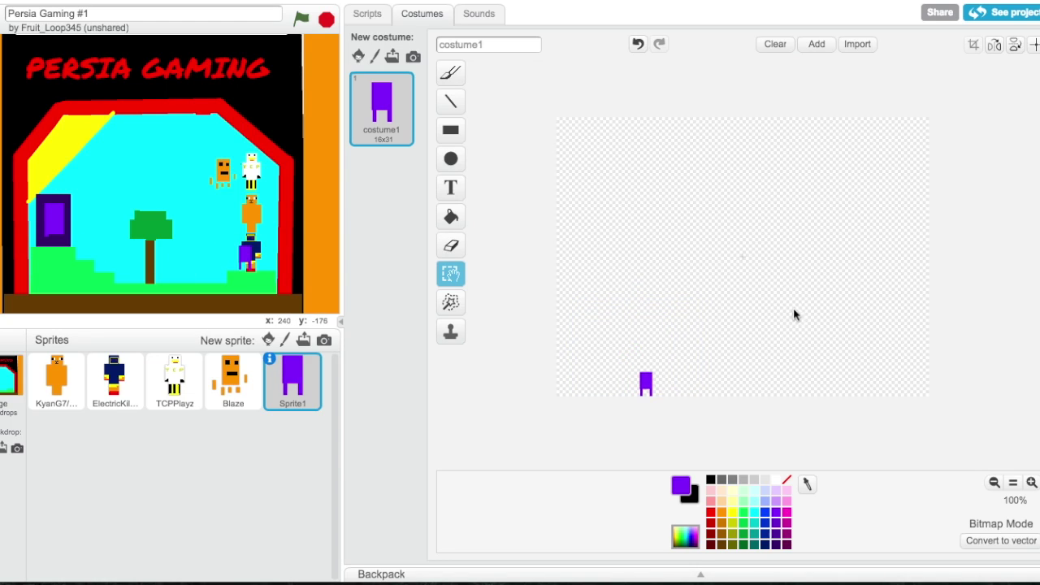
Move the purple sprite onto the grass near the tree and enlarge its costume to about 21x40
drag(246, 263, 203, 268)
drag(598, 398, 715, 328)
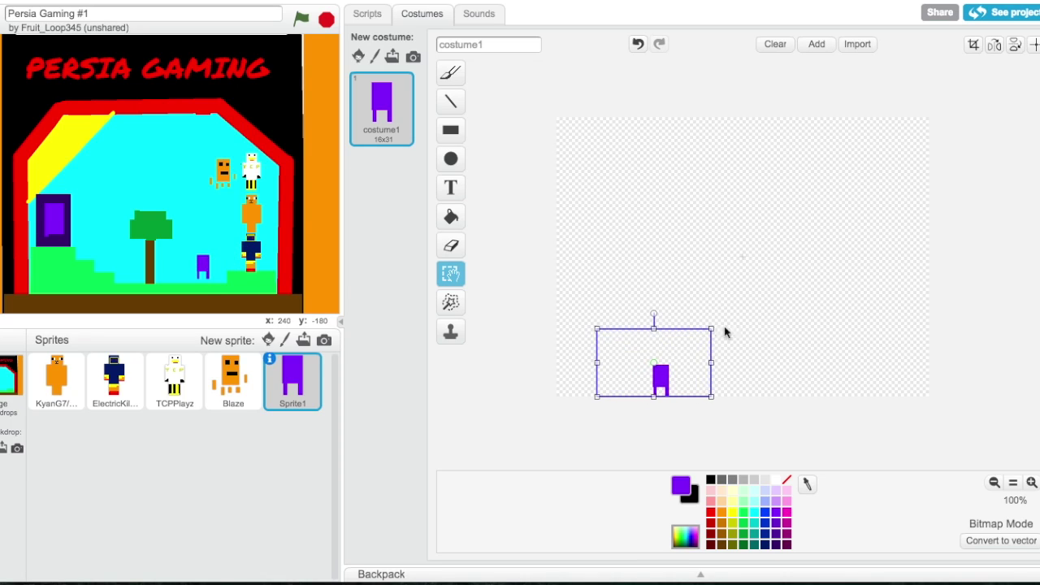
click(808, 330)
drag(210, 262, 194, 267)
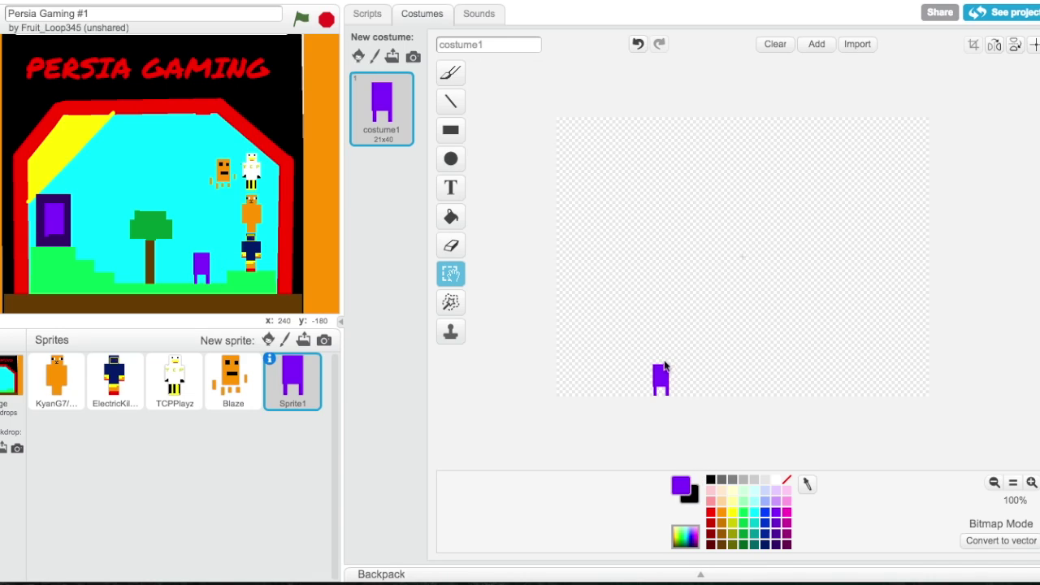
Draw a filled purple head above the body and two thick purple line arms, making the costume about 60x62
click(450, 130)
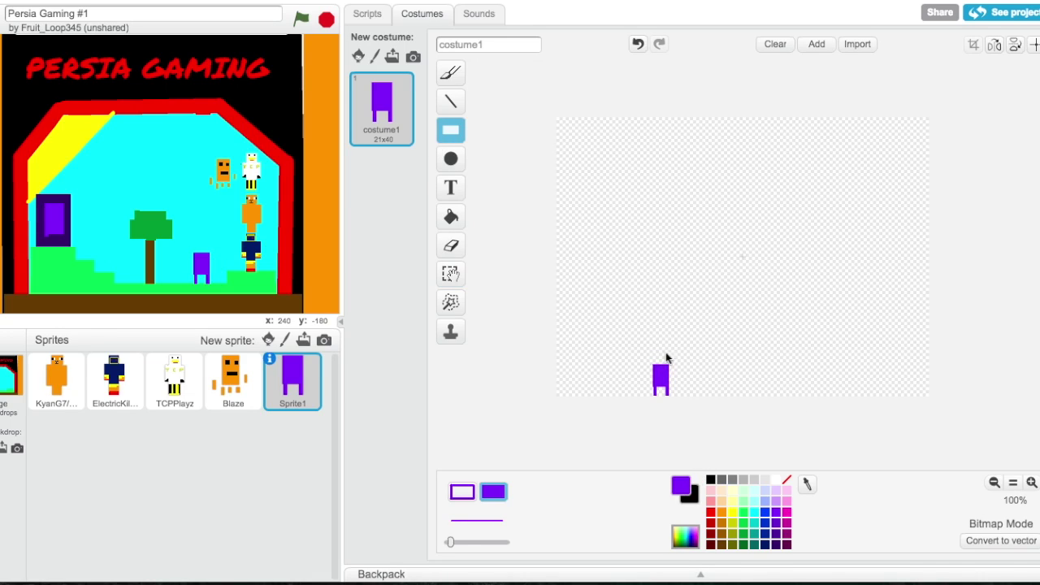
drag(653, 366, 667, 349)
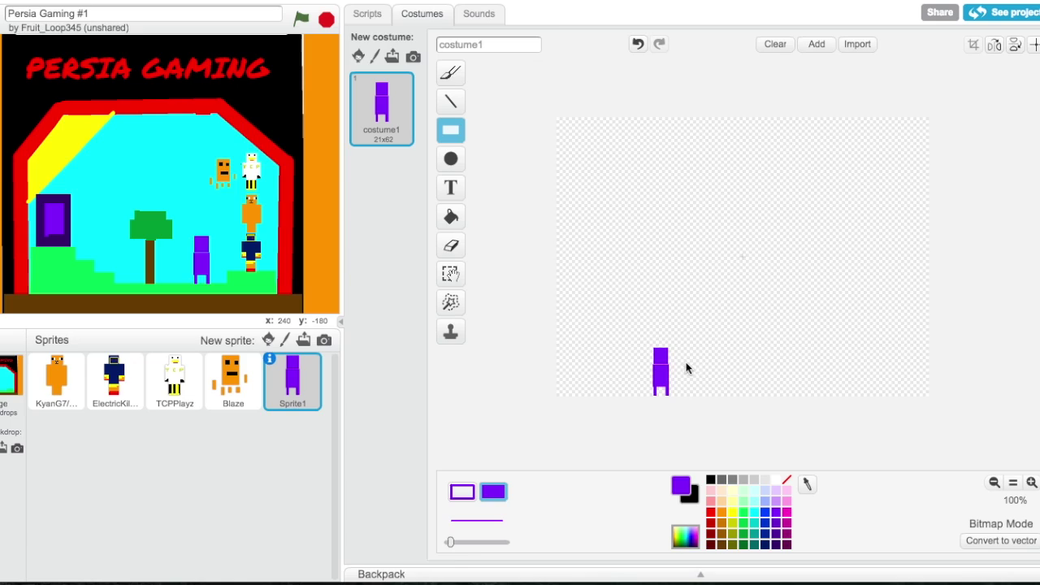
click(452, 104)
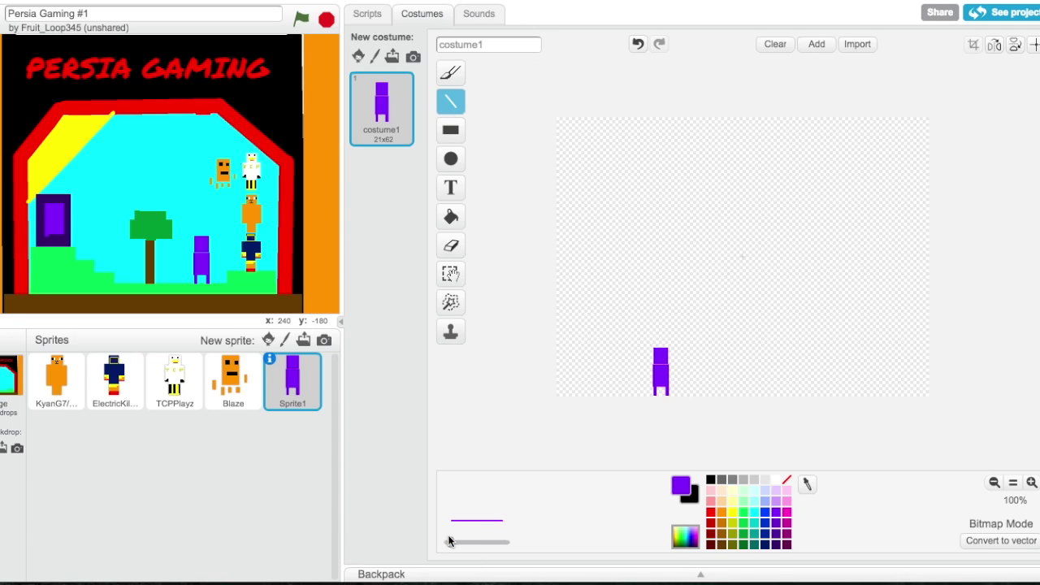
drag(449, 541, 475, 542)
mouse_move(660, 364)
mouse_down()
mouse_move(687, 372)
mouse_move(641, 375)
mouse_move(646, 391)
mouse_move(688, 383)
mouse_up()
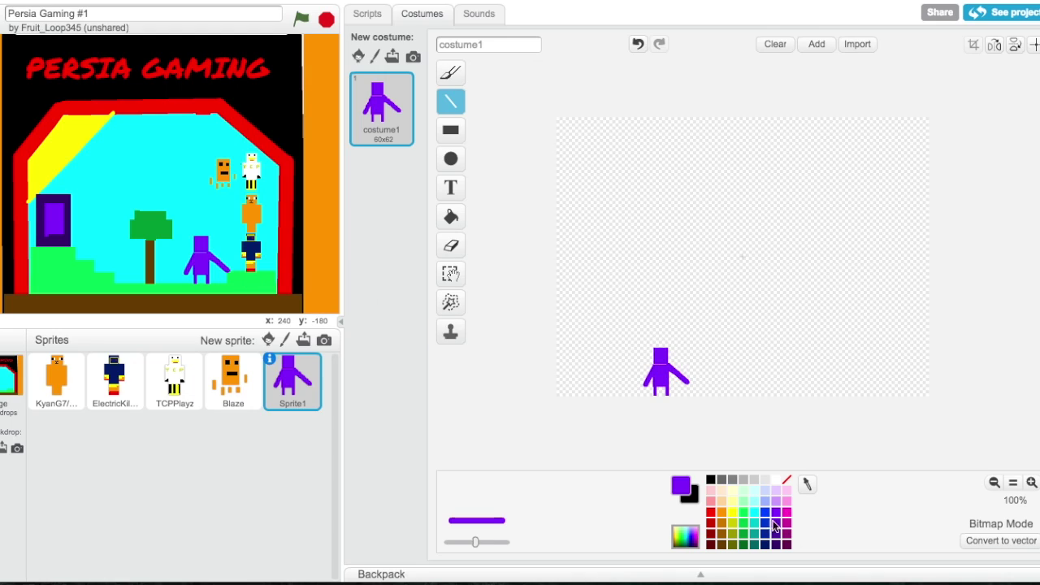
Swap the drawing color to black and try to dot an eye on the purple head with the Line tool
click(684, 486)
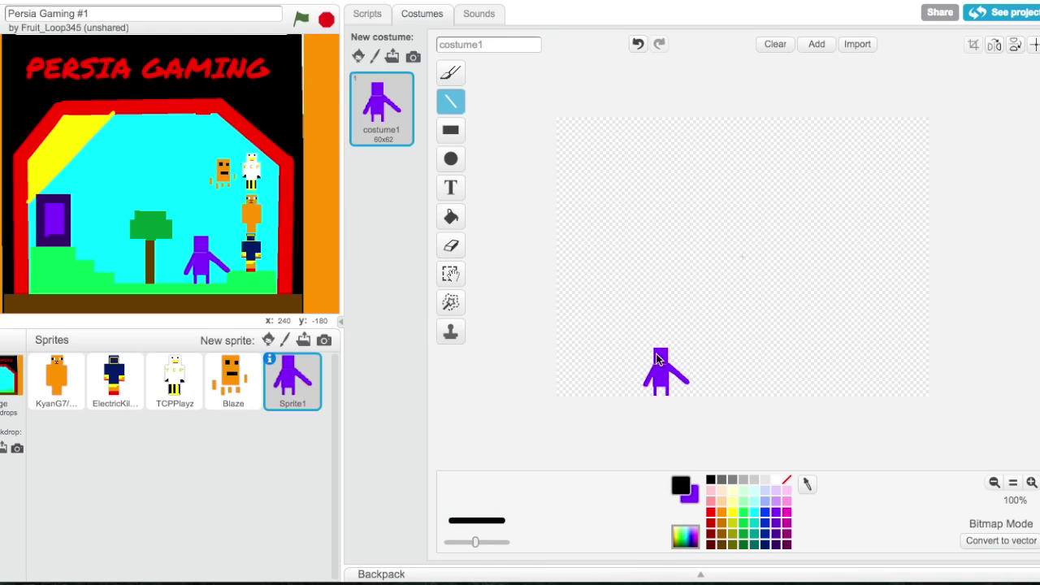
click(658, 356)
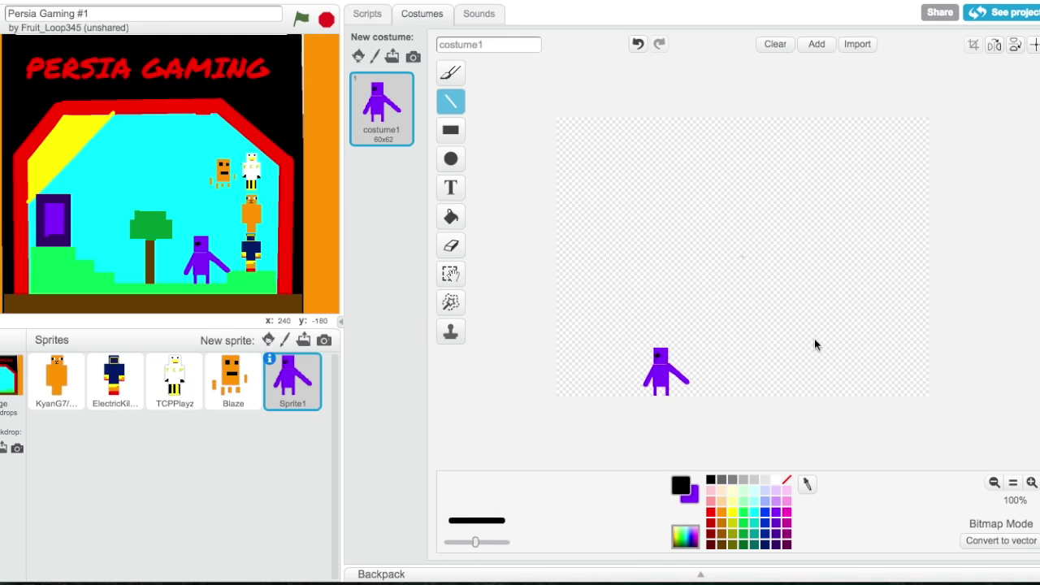
click(635, 45)
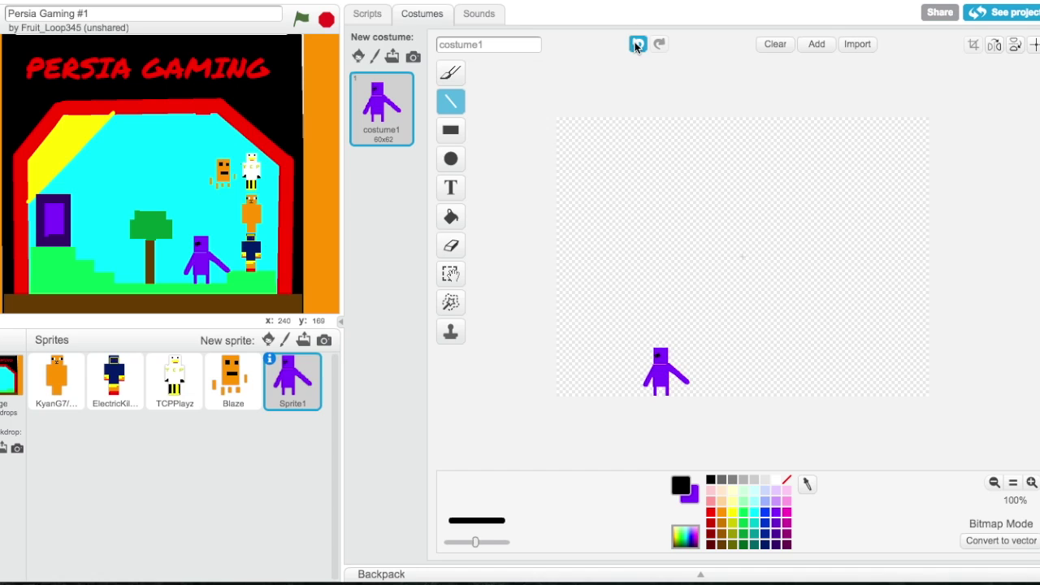
Draw two small filled black rectangles as eyes on the purple figure's head
click(451, 130)
click(1031, 482)
click(1031, 481)
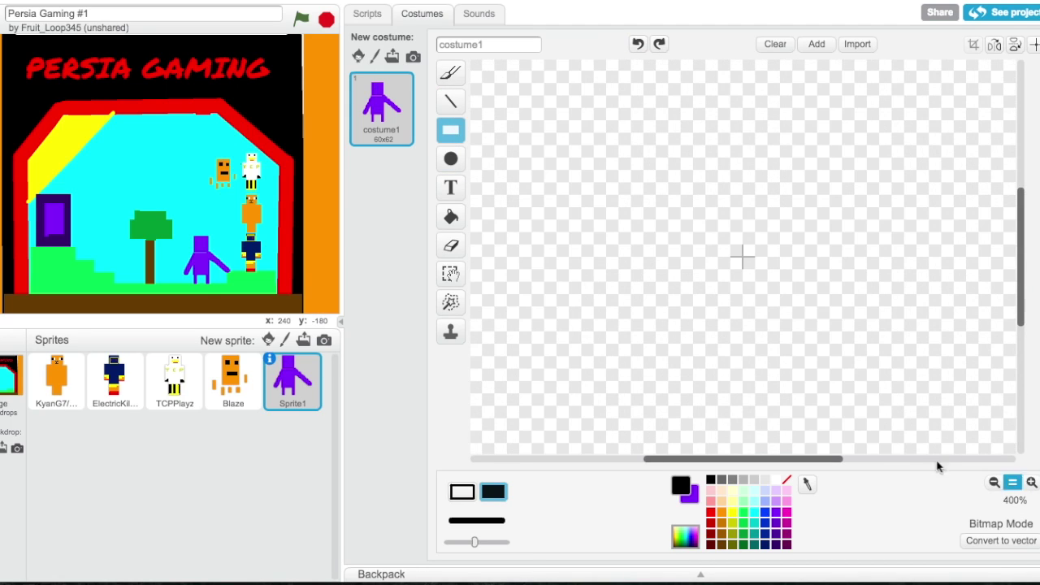
drag(1026, 280, 1021, 406)
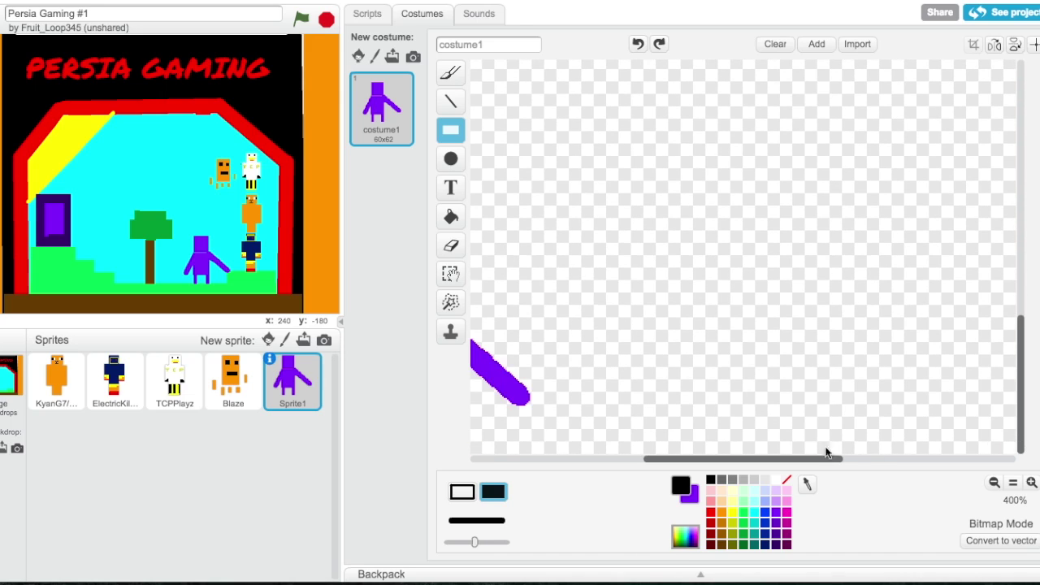
drag(778, 460, 674, 461)
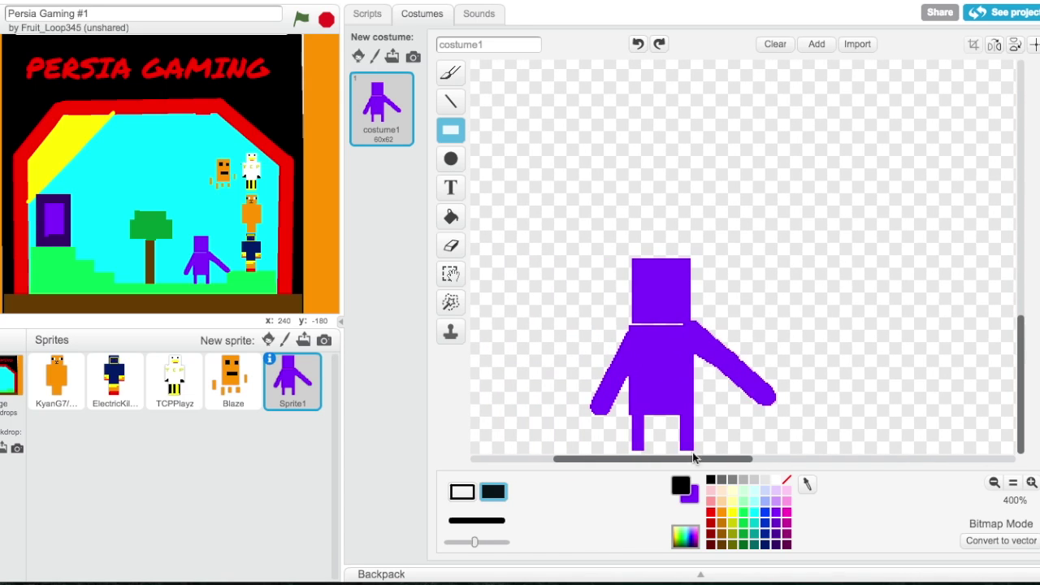
click(647, 281)
drag(669, 279, 681, 282)
click(680, 283)
click(747, 284)
drag(669, 283, 681, 271)
click(713, 277)
Rename the purple sprite Enderman
right_click(307, 360)
click(333, 371)
click(255, 366)
text(Enderman)
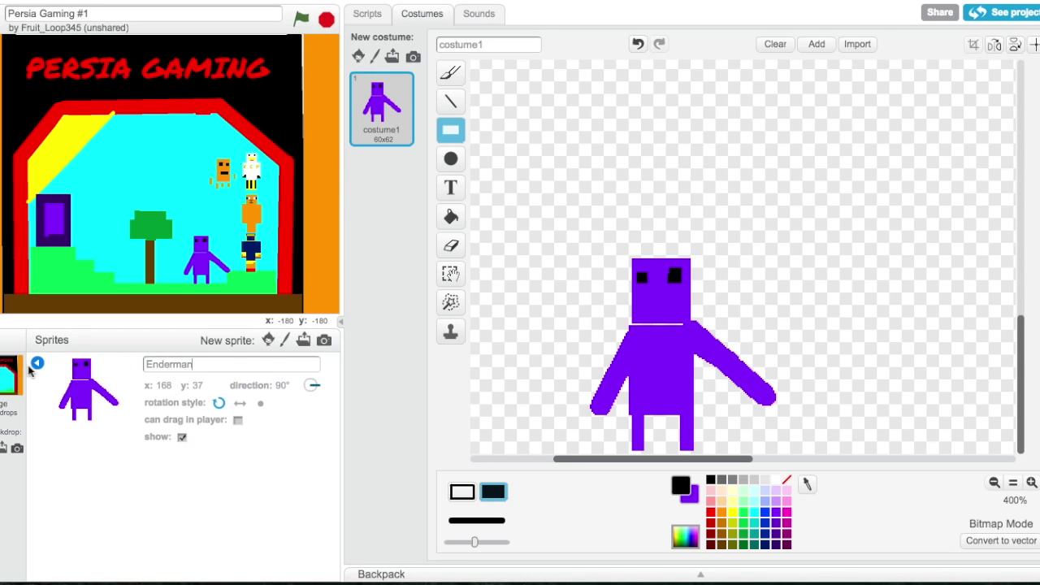
click(37, 363)
Duplicate the Enderman sprite's costume and rename the original costume Passive
right_click(370, 108)
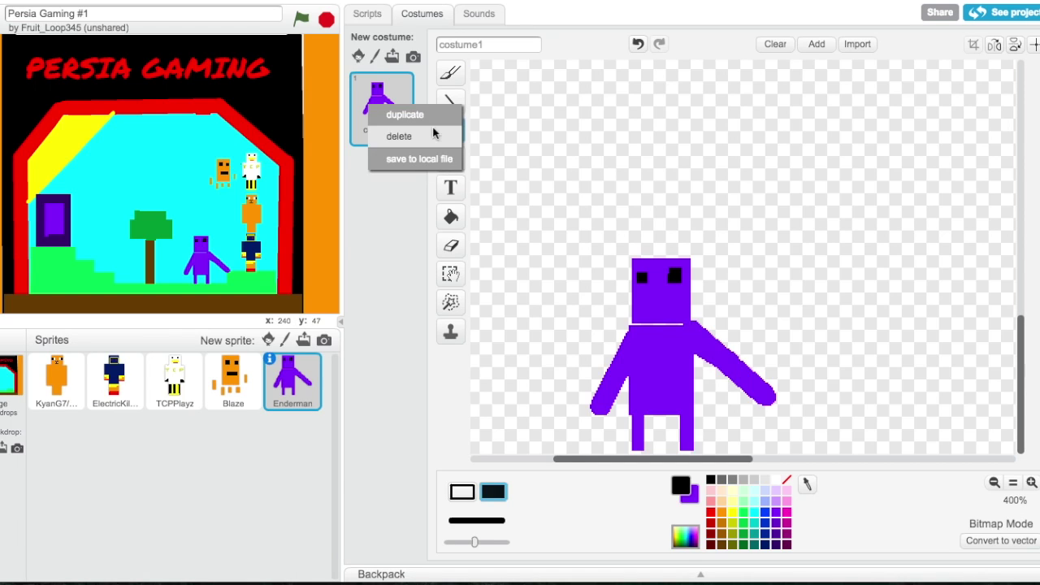
click(393, 116)
right_click(409, 119)
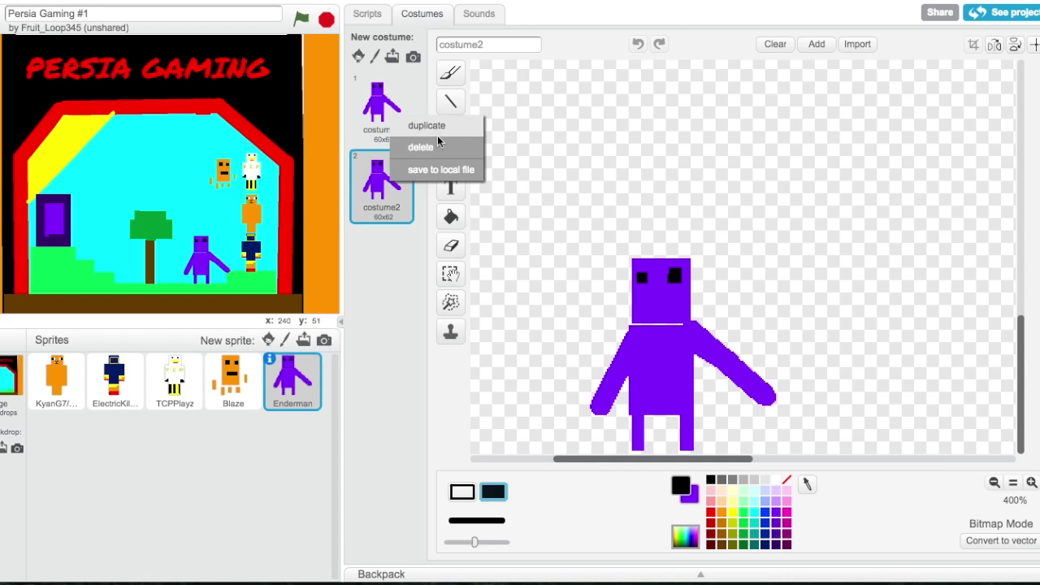
click(488, 44)
click(381, 97)
click(505, 51)
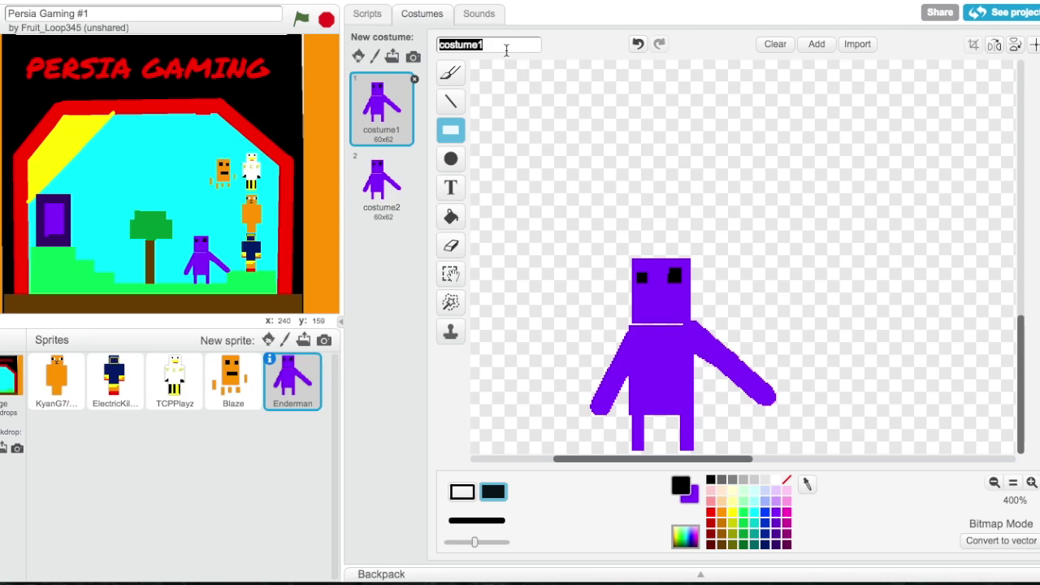
text(Passive)
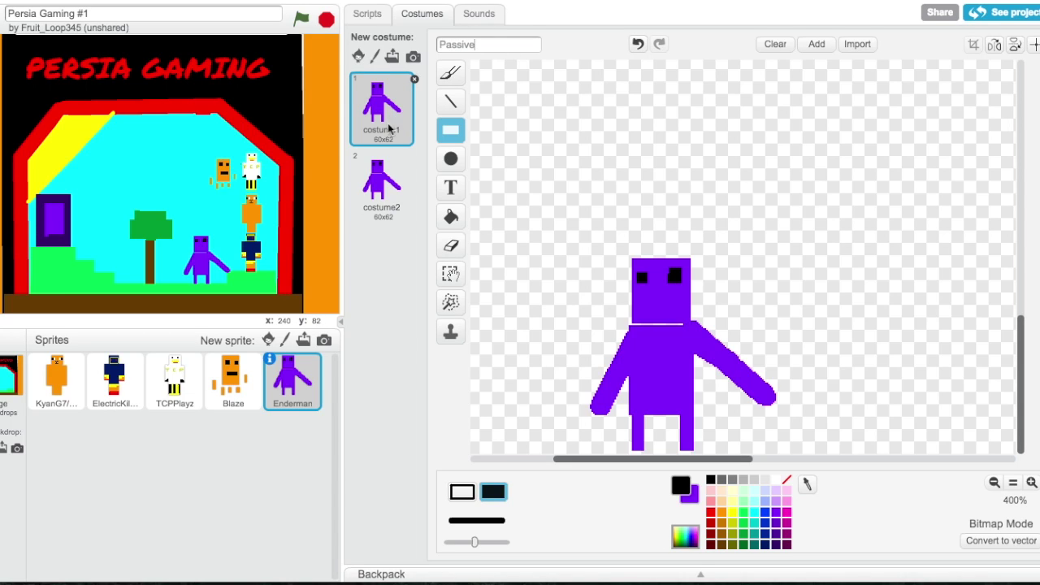
Rename the duplicated Enderman costume Angry
click(366, 189)
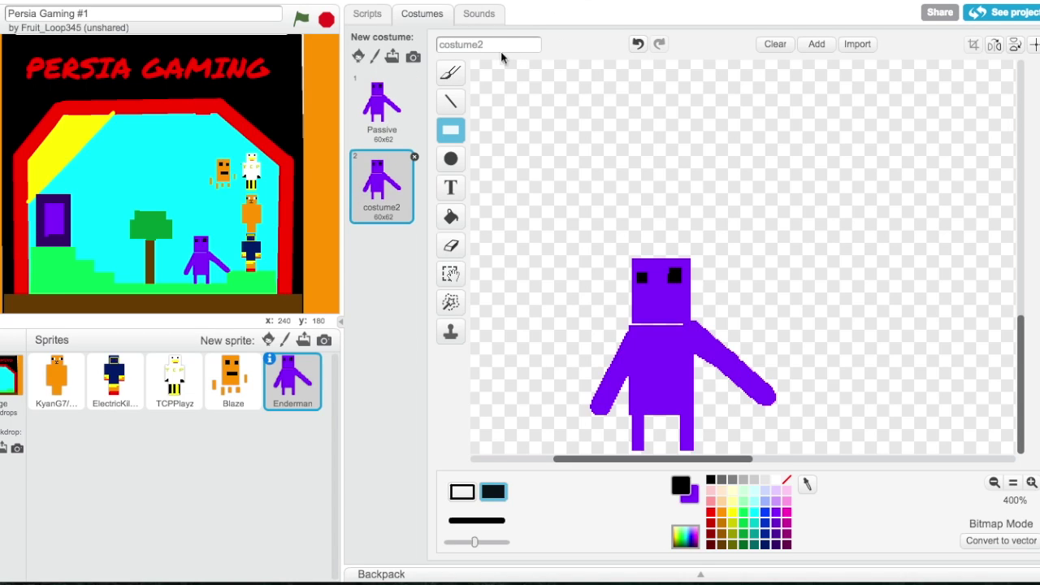
click(499, 49)
text(Angry)
click(364, 329)
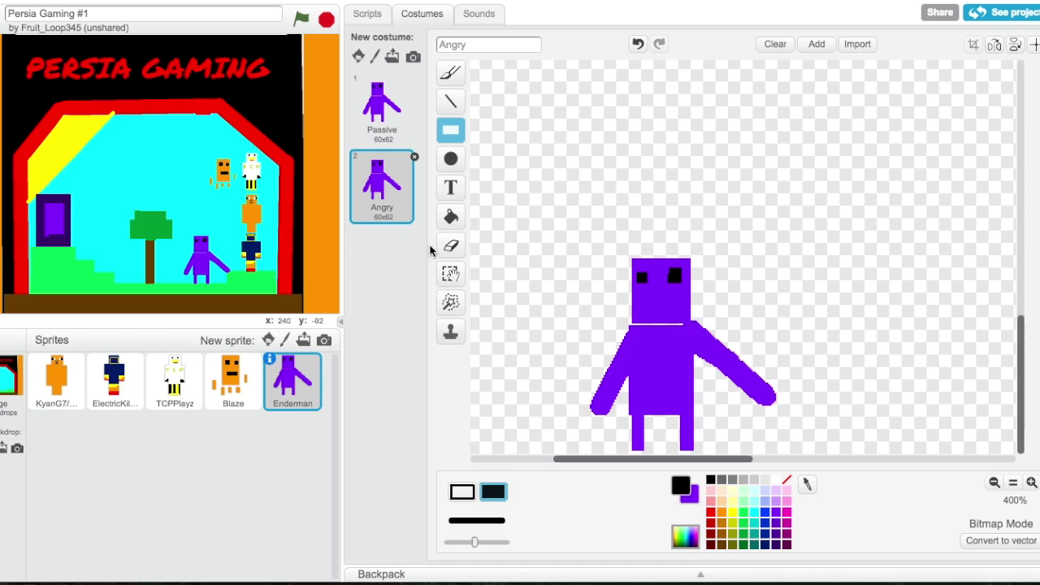
Stretch the Angry costume's head upward to make it about 60x67 and delete a rectangular mouth opening below the eyes
click(451, 274)
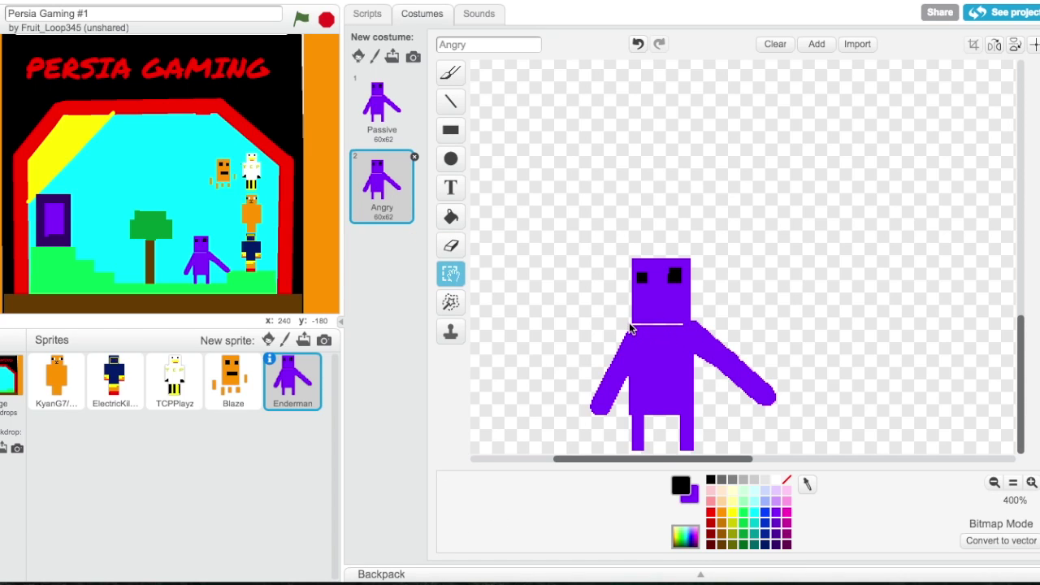
drag(628, 324, 662, 228)
click(730, 238)
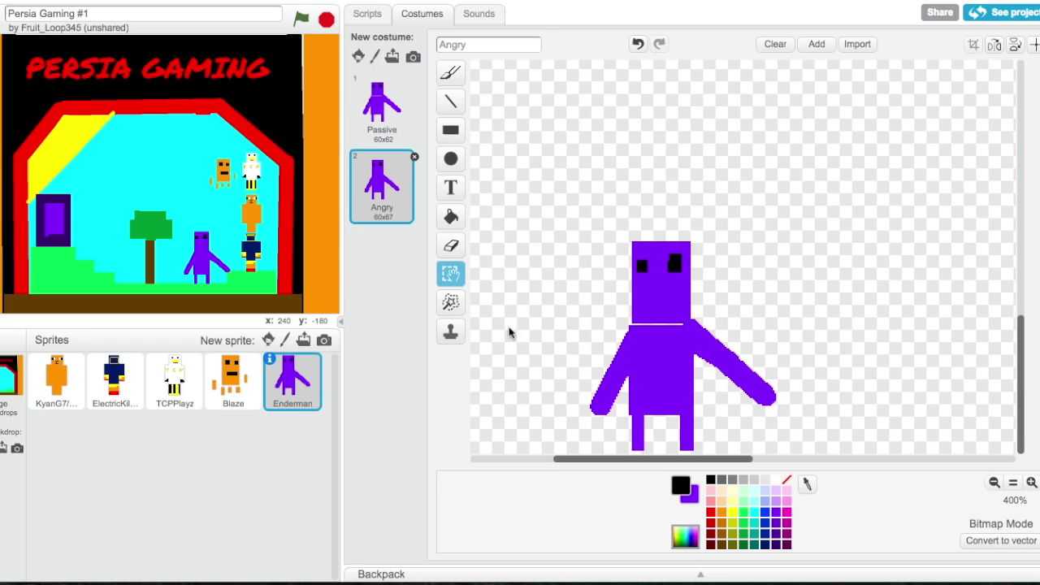
drag(668, 302, 650, 301)
key(Delete)
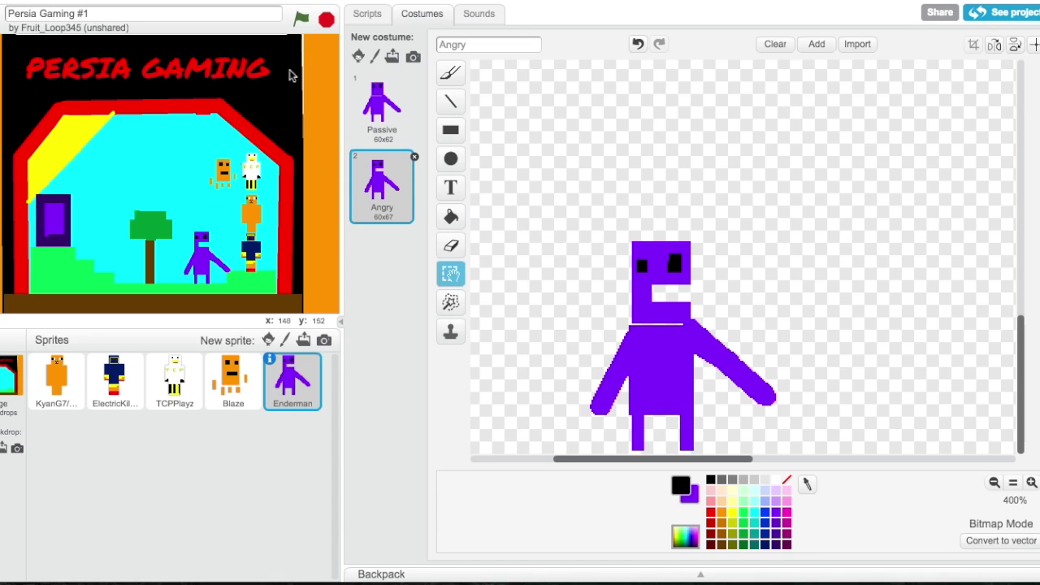
Switch back and forth between the Passive and Angry costumes to compare the mouth movement
click(378, 107)
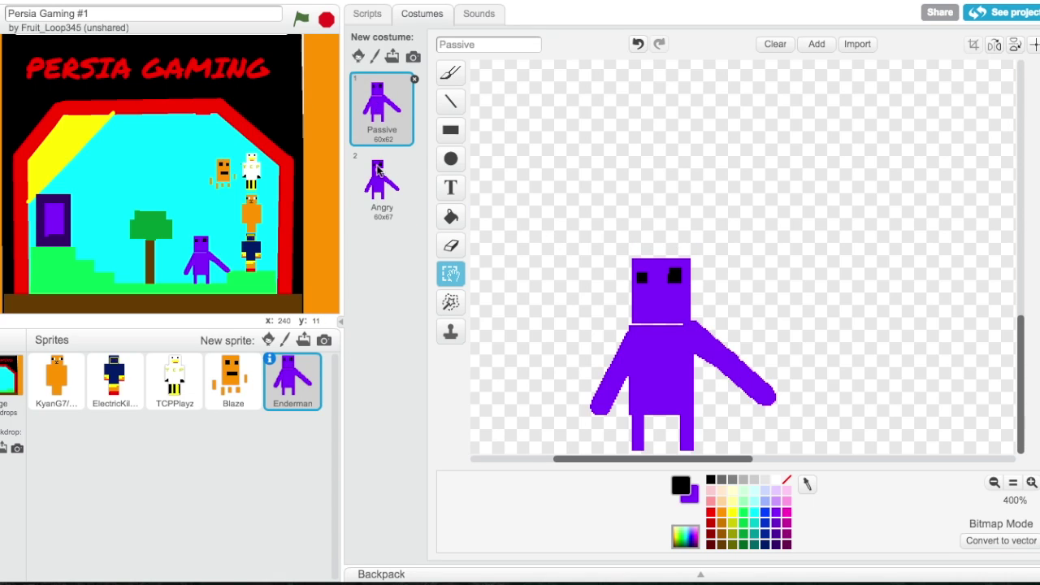
click(378, 169)
click(379, 114)
click(375, 188)
click(379, 114)
click(356, 202)
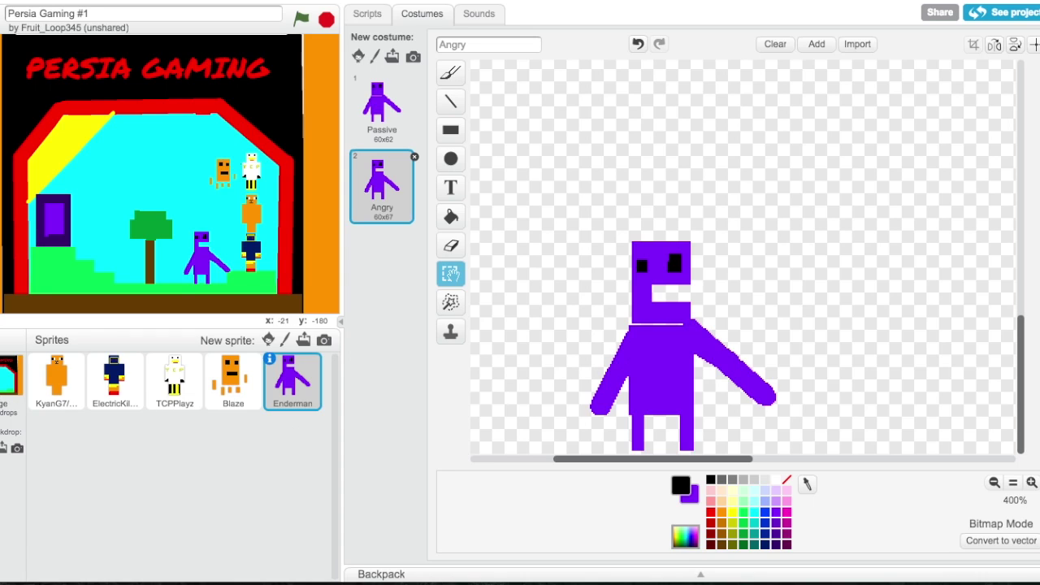
Duplicate backdrop10, the stage scene with the purple portal and the tree
click(10, 382)
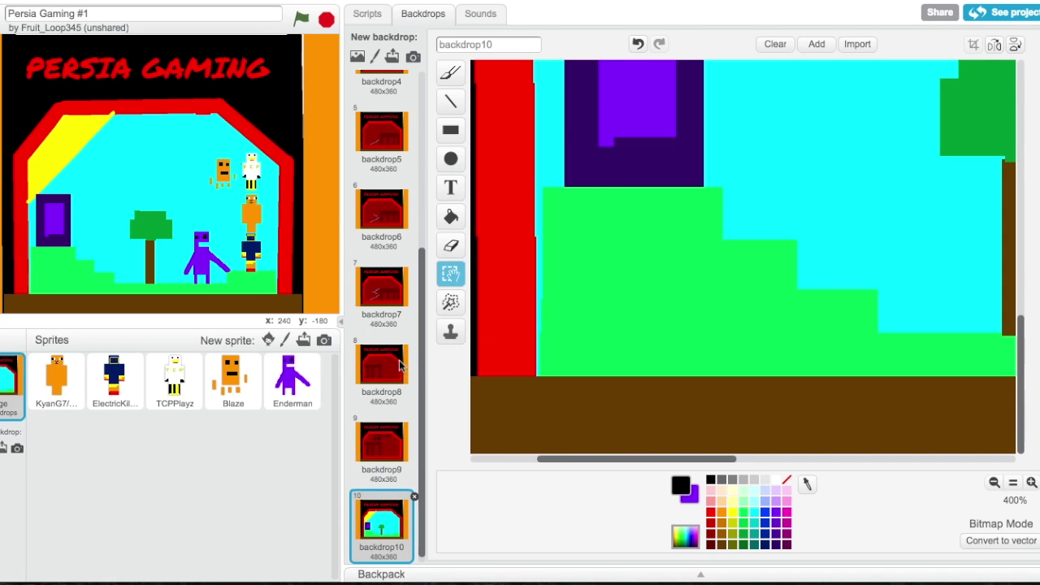
right_click(412, 514)
click(420, 524)
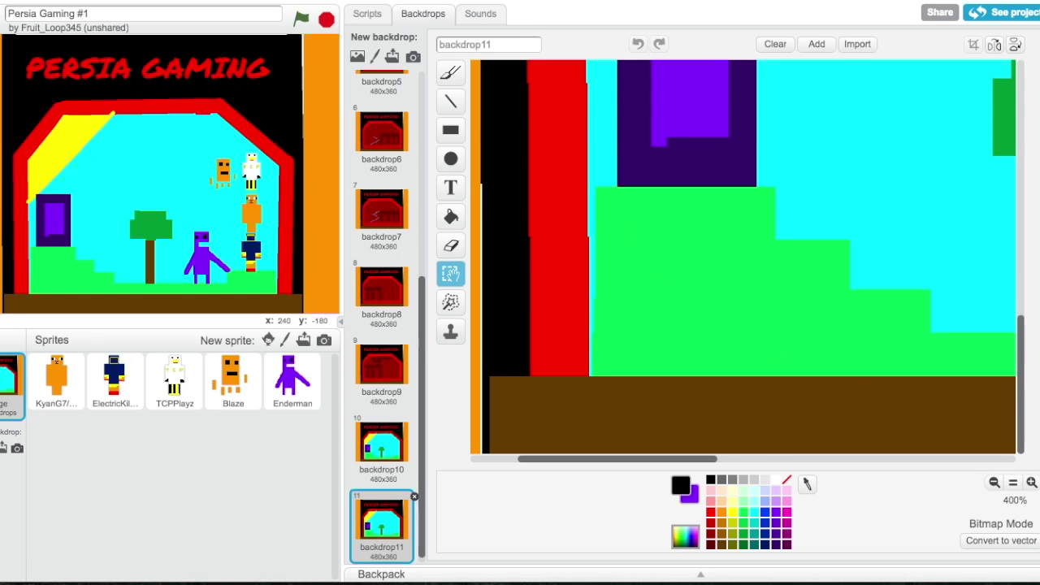
Add the two-line Helvetica text "After killing a few enderman..." in black to the sky of the duplicated backdrop
click(1012, 482)
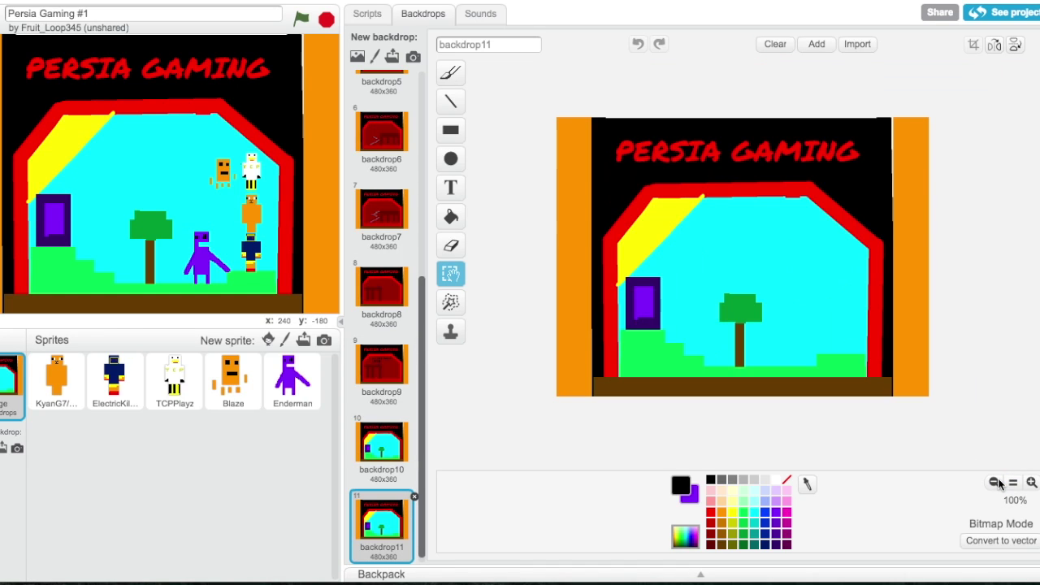
click(450, 186)
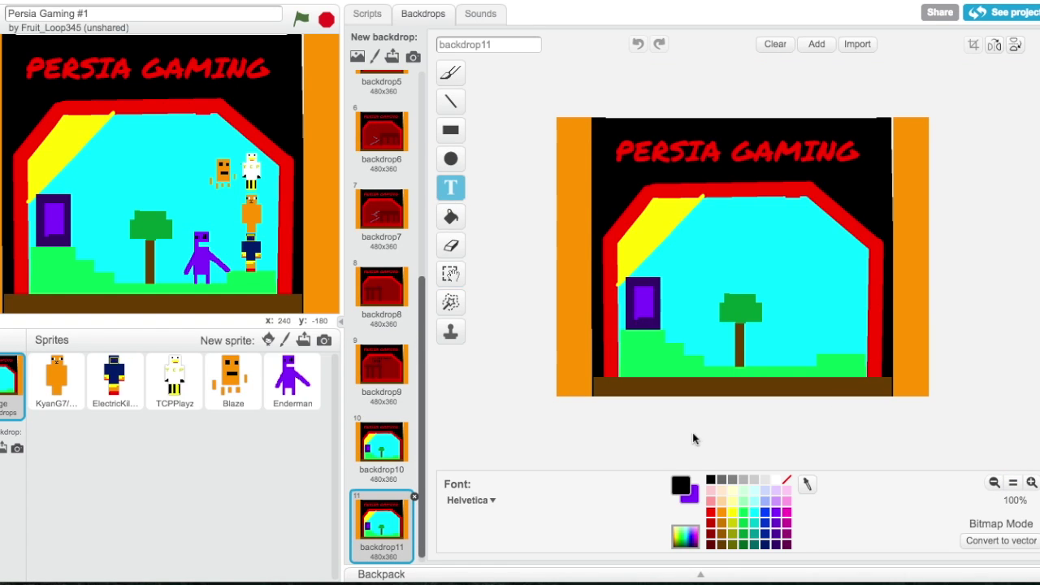
click(693, 227)
text(After collecti)
key(BackSpace)
key(BackSpace)
key(BackSpace)
key(BackSpace)
key(BackSpace)
key(BackSpace)
key(BackSpace)
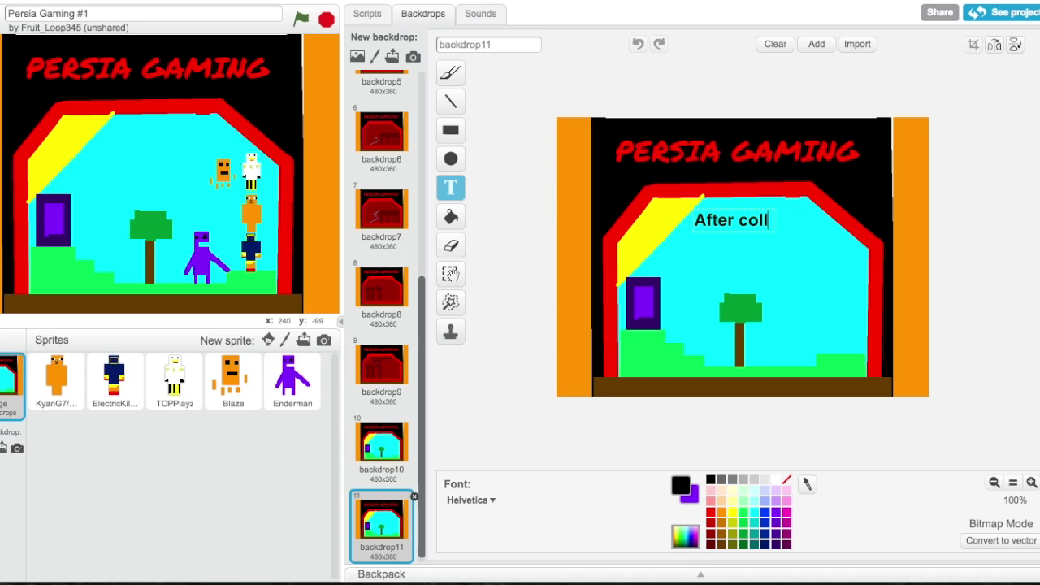
text(killing a)
key(BackSpace)
text(a)
key(Return)
text(few enderman)
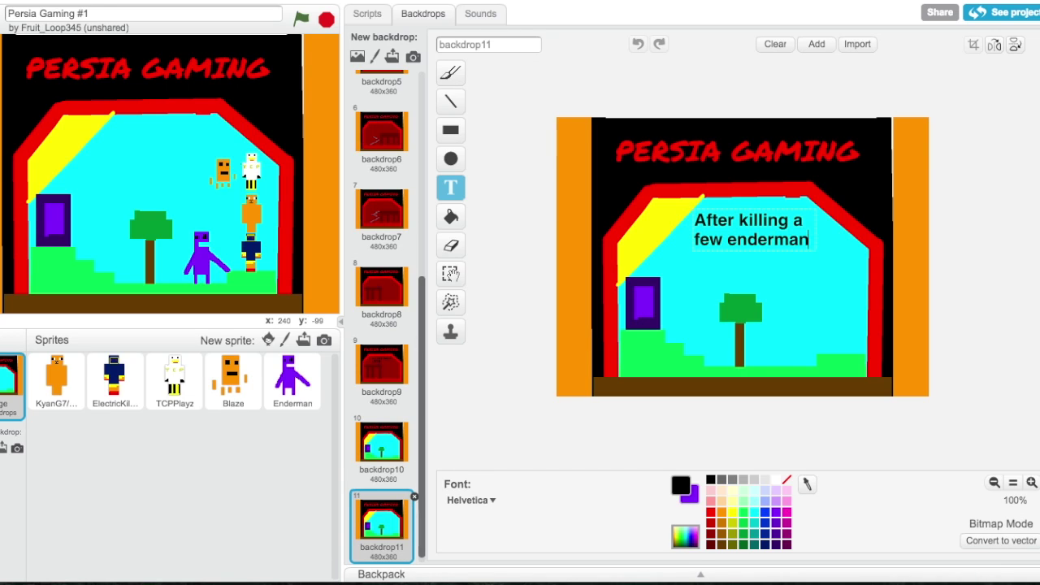
click(588, 240)
click(612, 207)
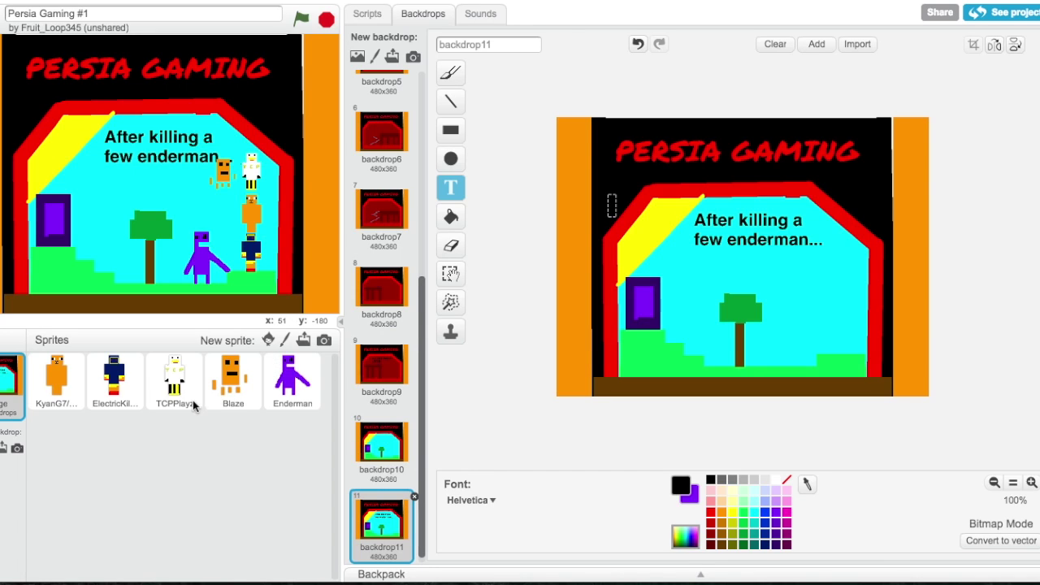
Duplicate the captioned backdrop and delete a large rectangular area of the copy's scene, covering the portal, steps and tree
right_click(369, 549)
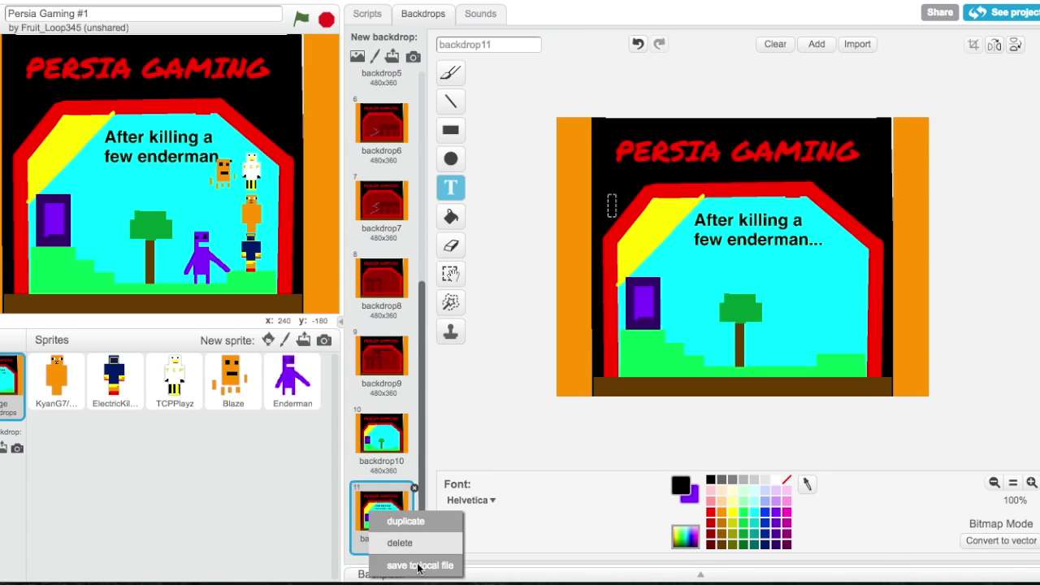
click(398, 520)
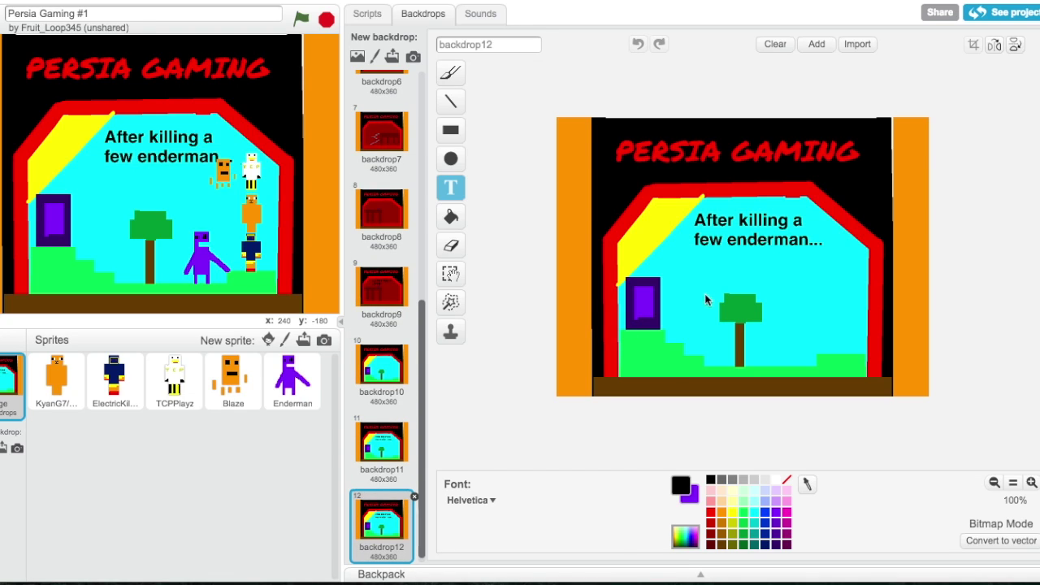
click(451, 274)
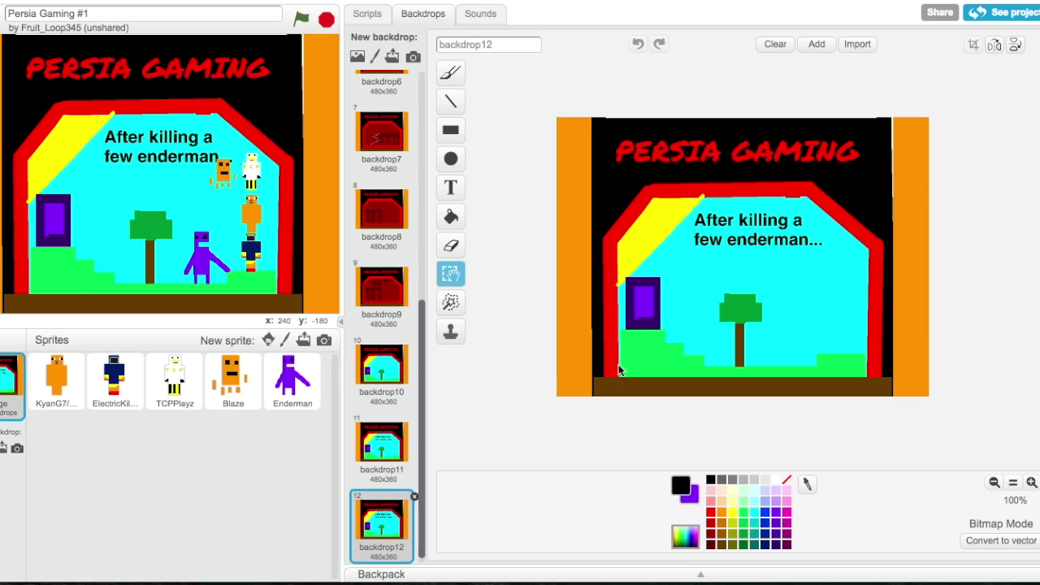
drag(620, 365, 716, 322)
drag(786, 297, 817, 240)
key(Delete)
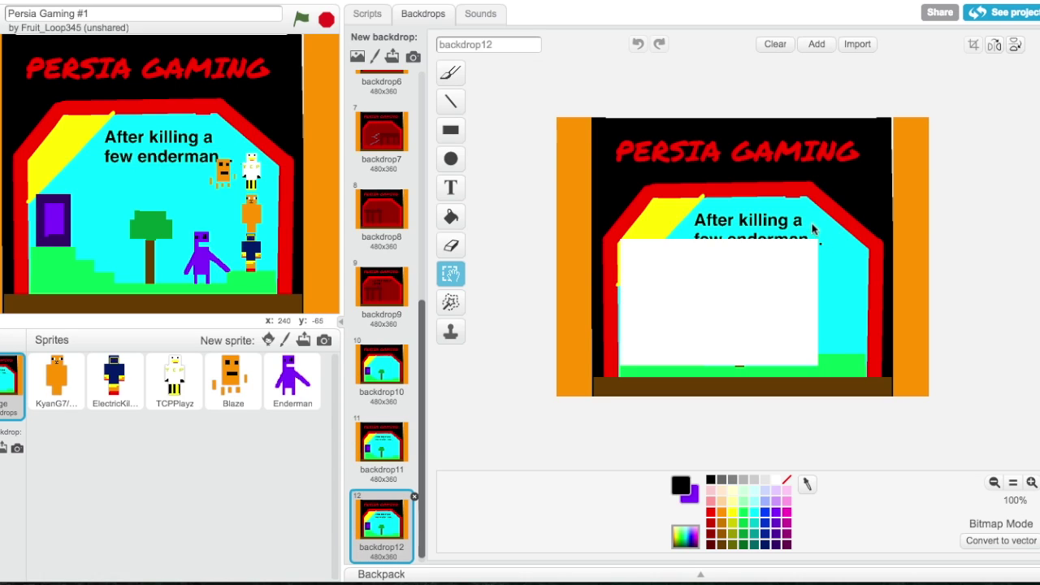
Delete the caption area from the duplicated backdrop, and fill the remaining blue sky and the narrow yellow strip with solid white
drag(668, 243, 807, 252)
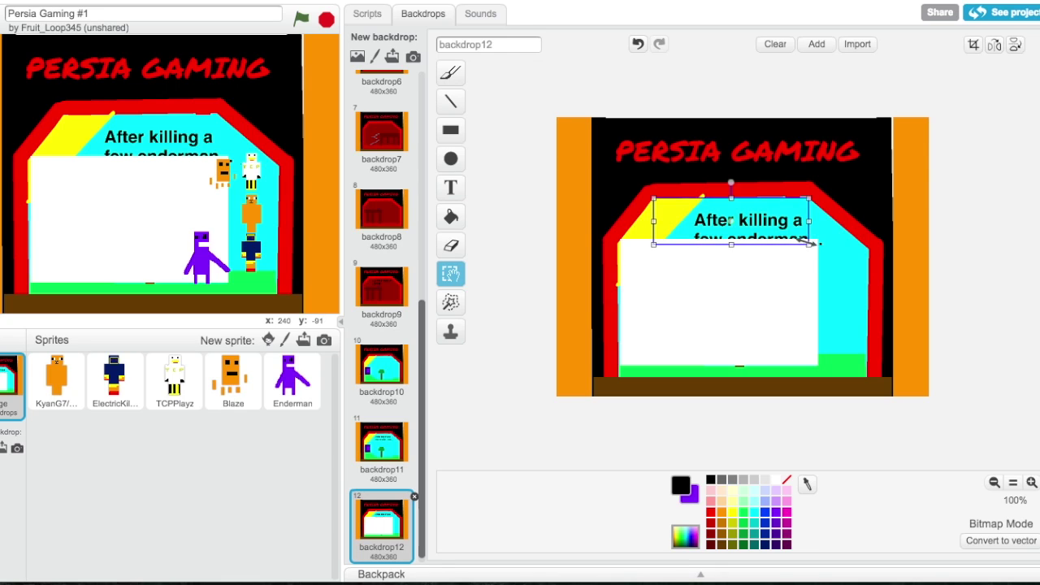
key(Delete)
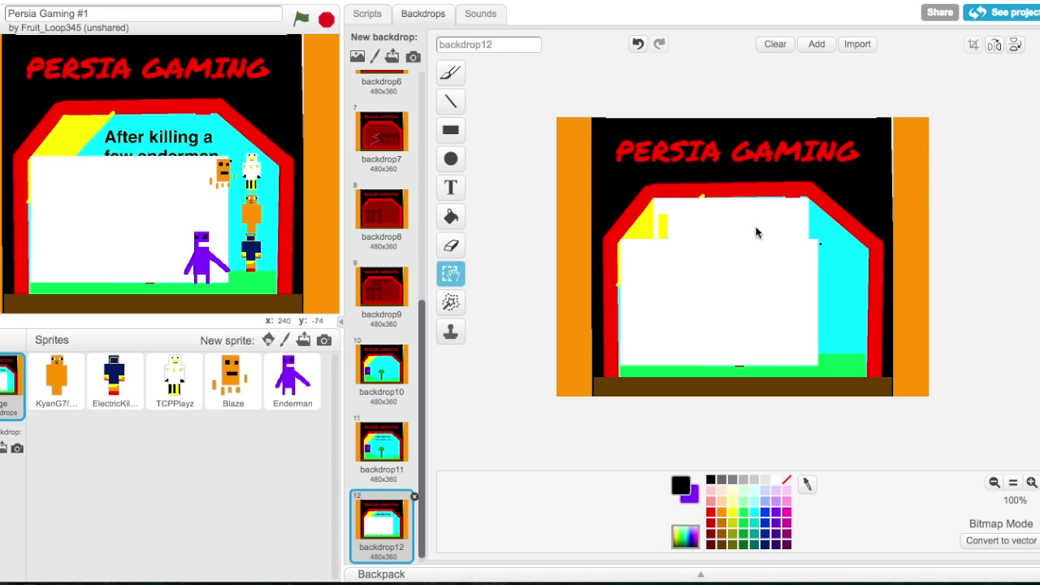
click(452, 224)
click(775, 480)
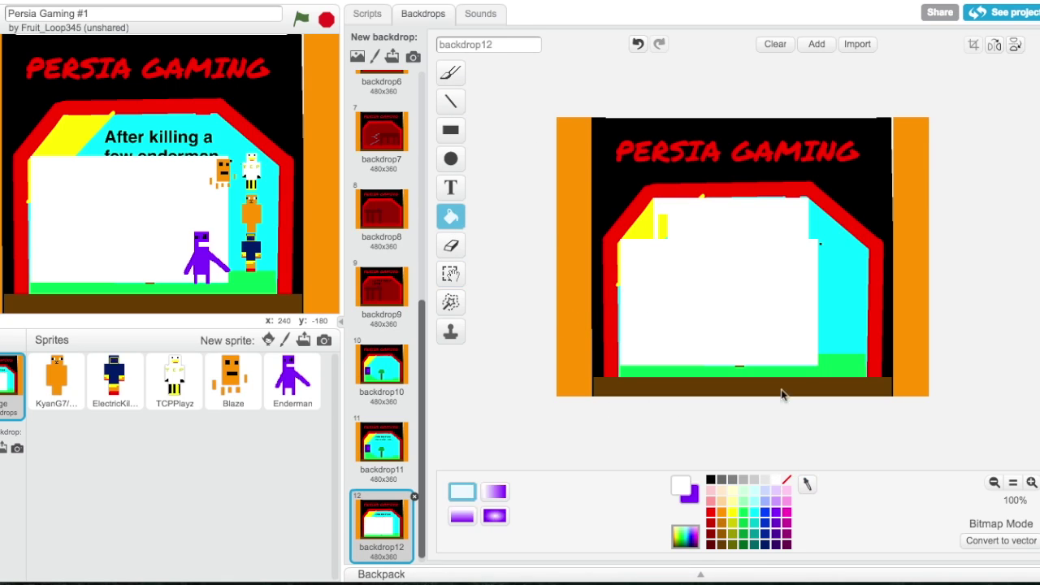
click(824, 351)
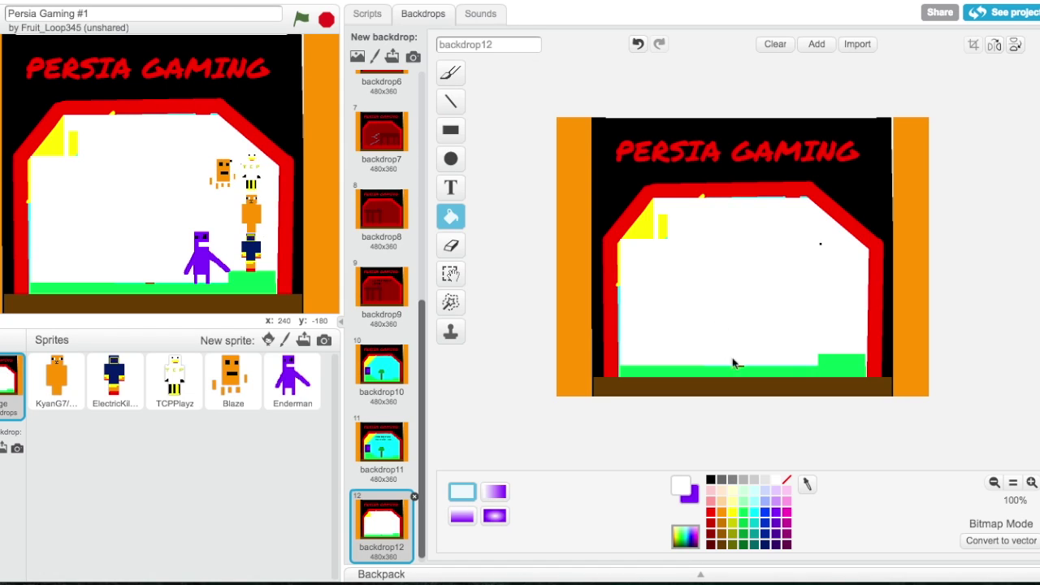
click(663, 233)
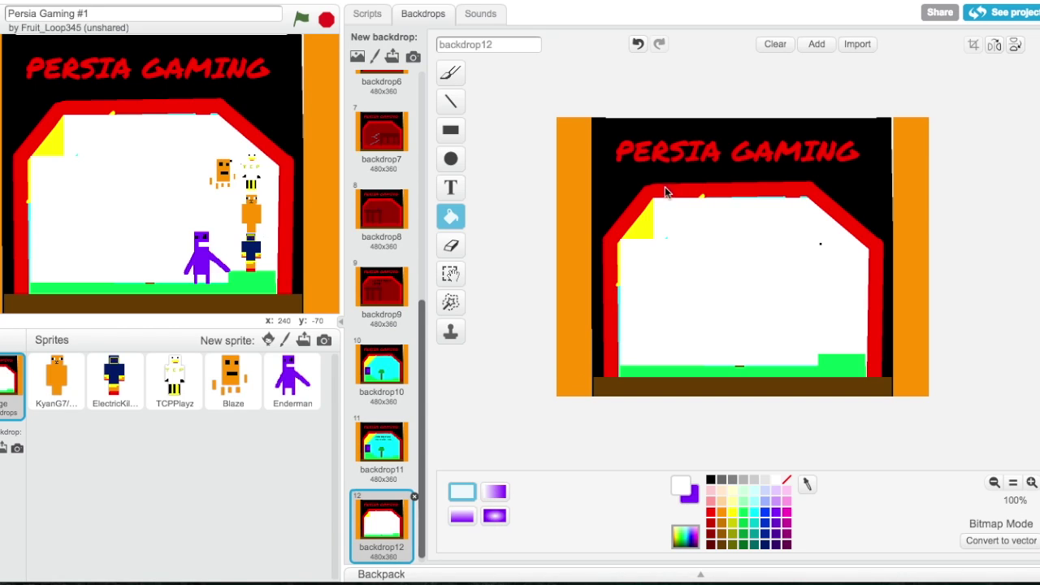
Undo the last yellow gradient fills on the duplicated backdrop
click(638, 44)
click(638, 43)
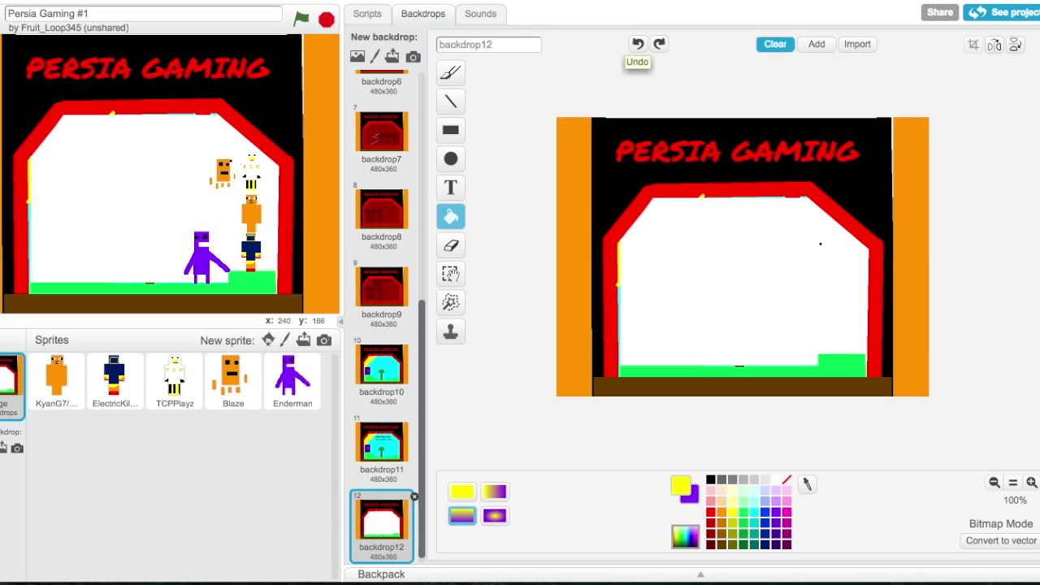